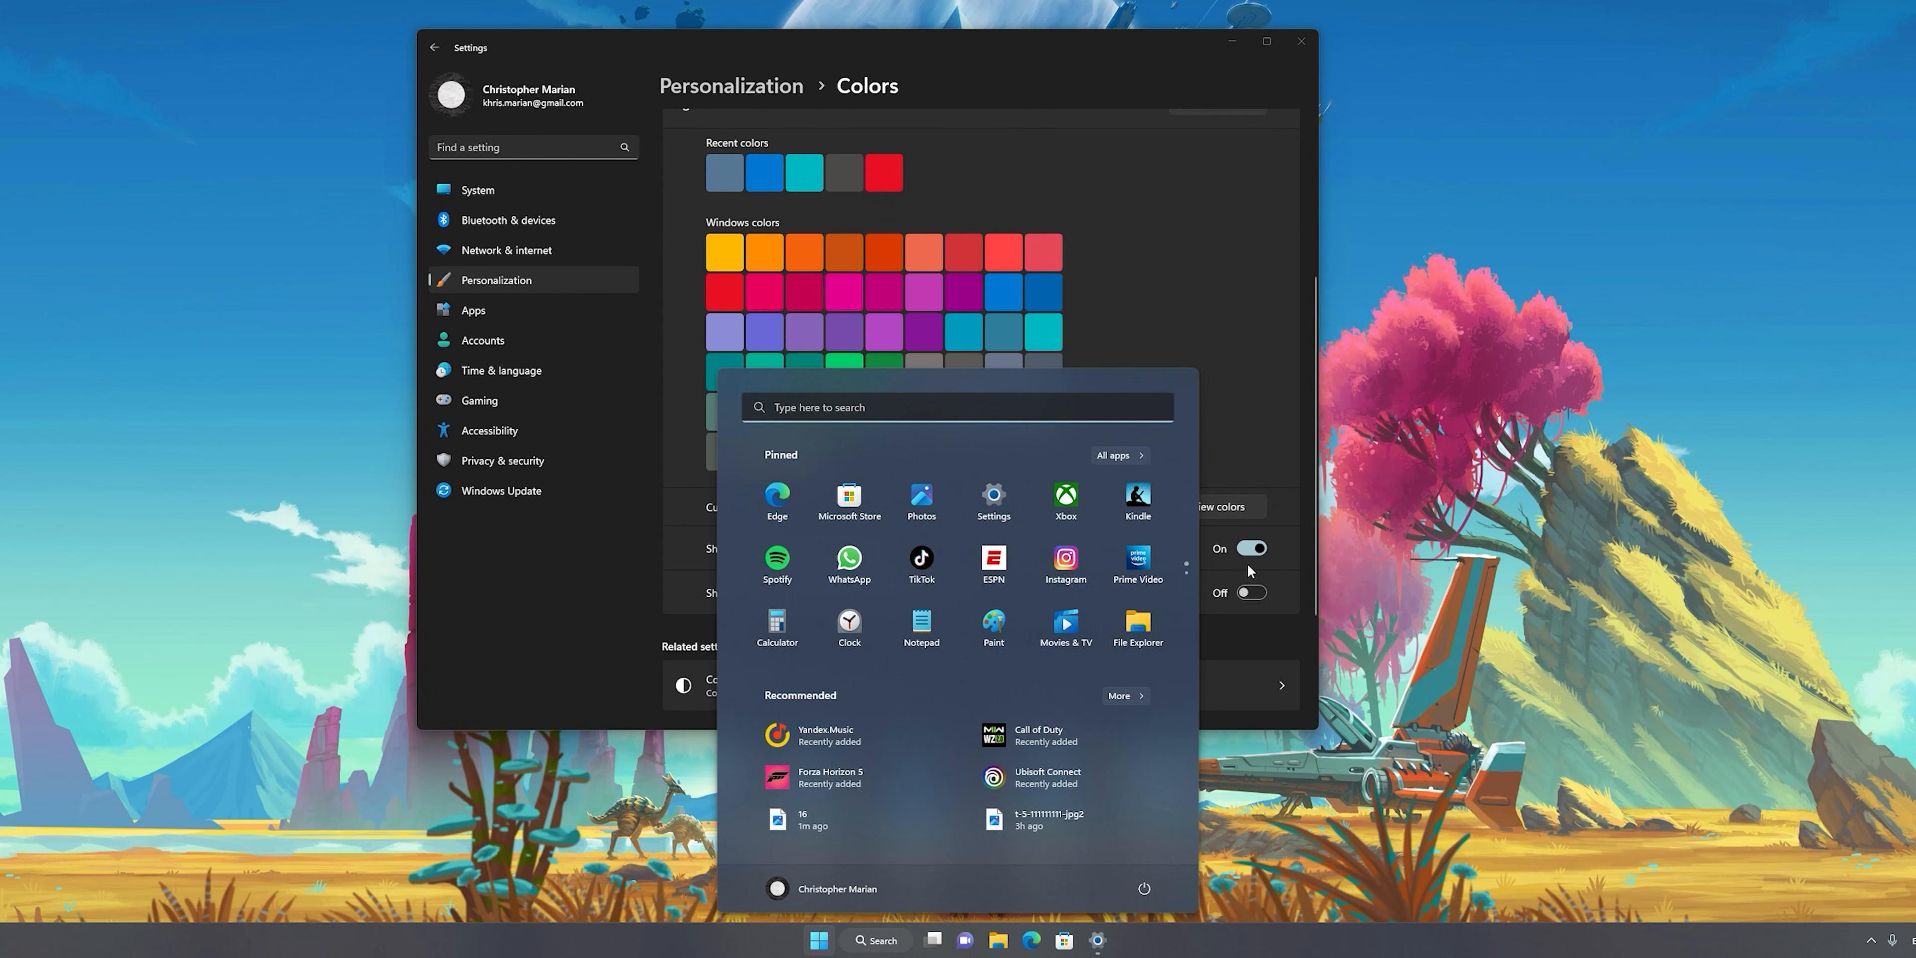
{"action": "key", "text": "super+e"}
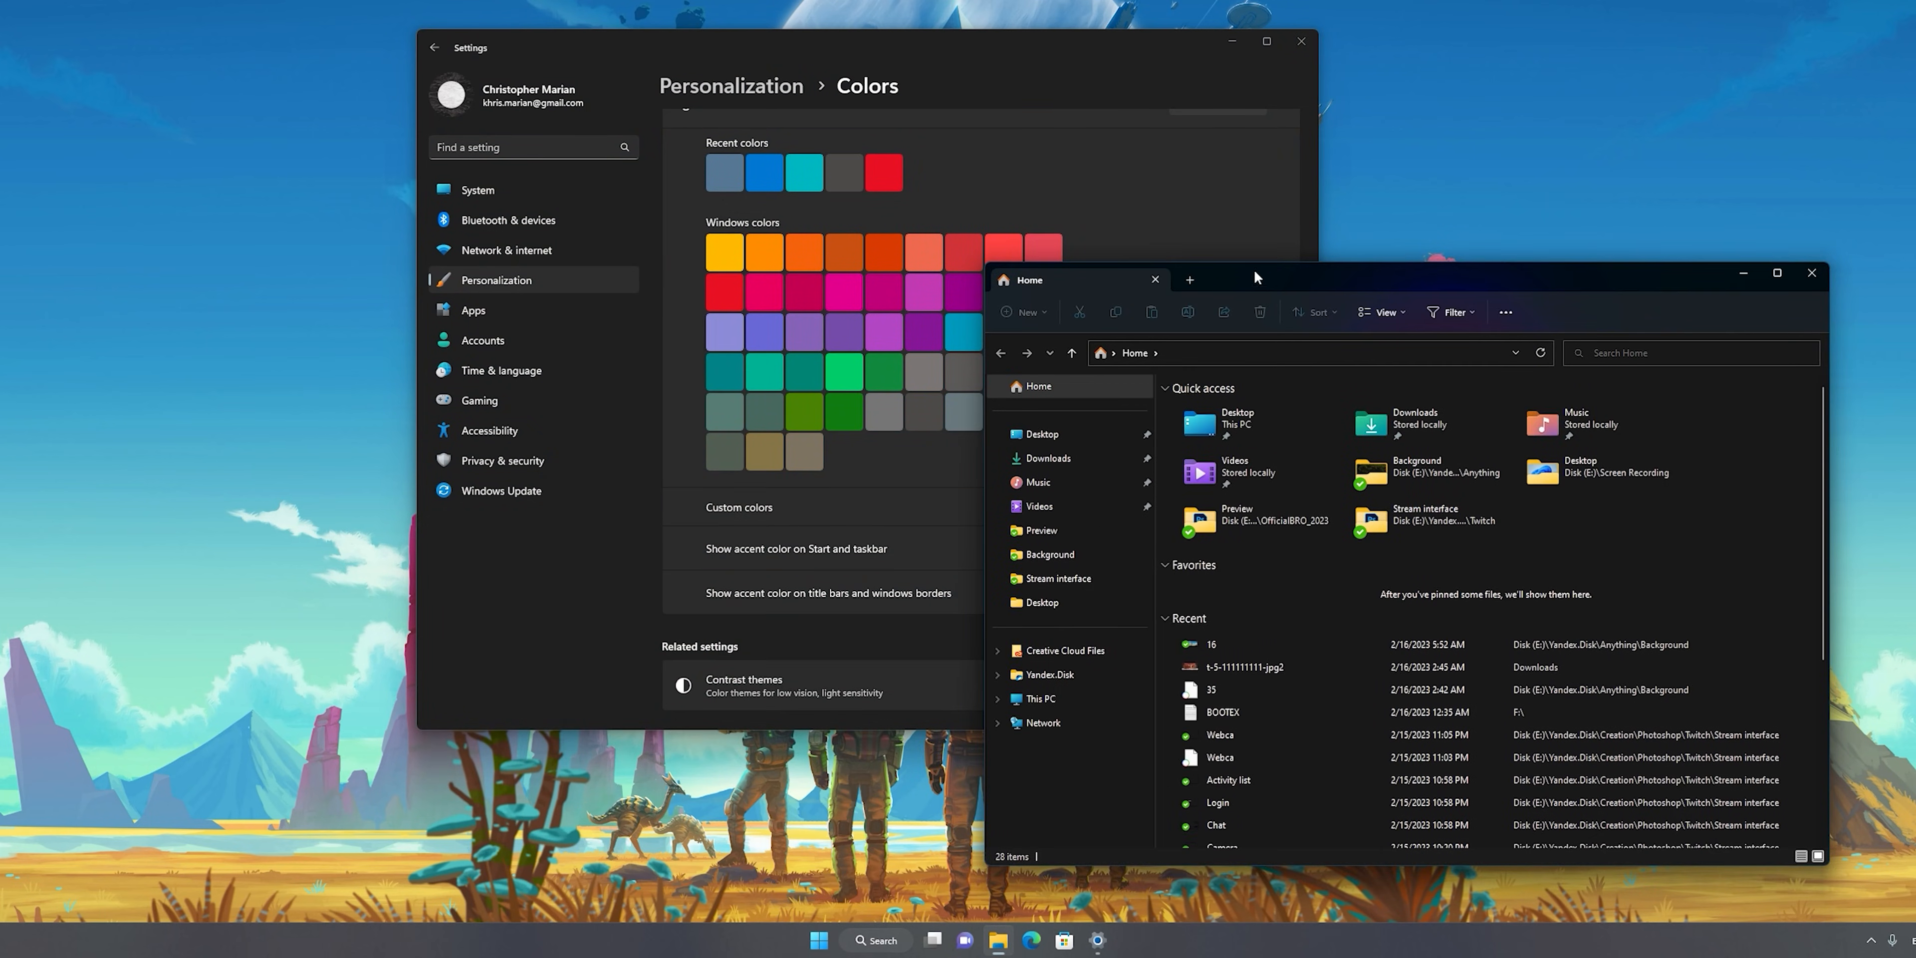
{"action": "left_click", "coordinate": [580, 217]}
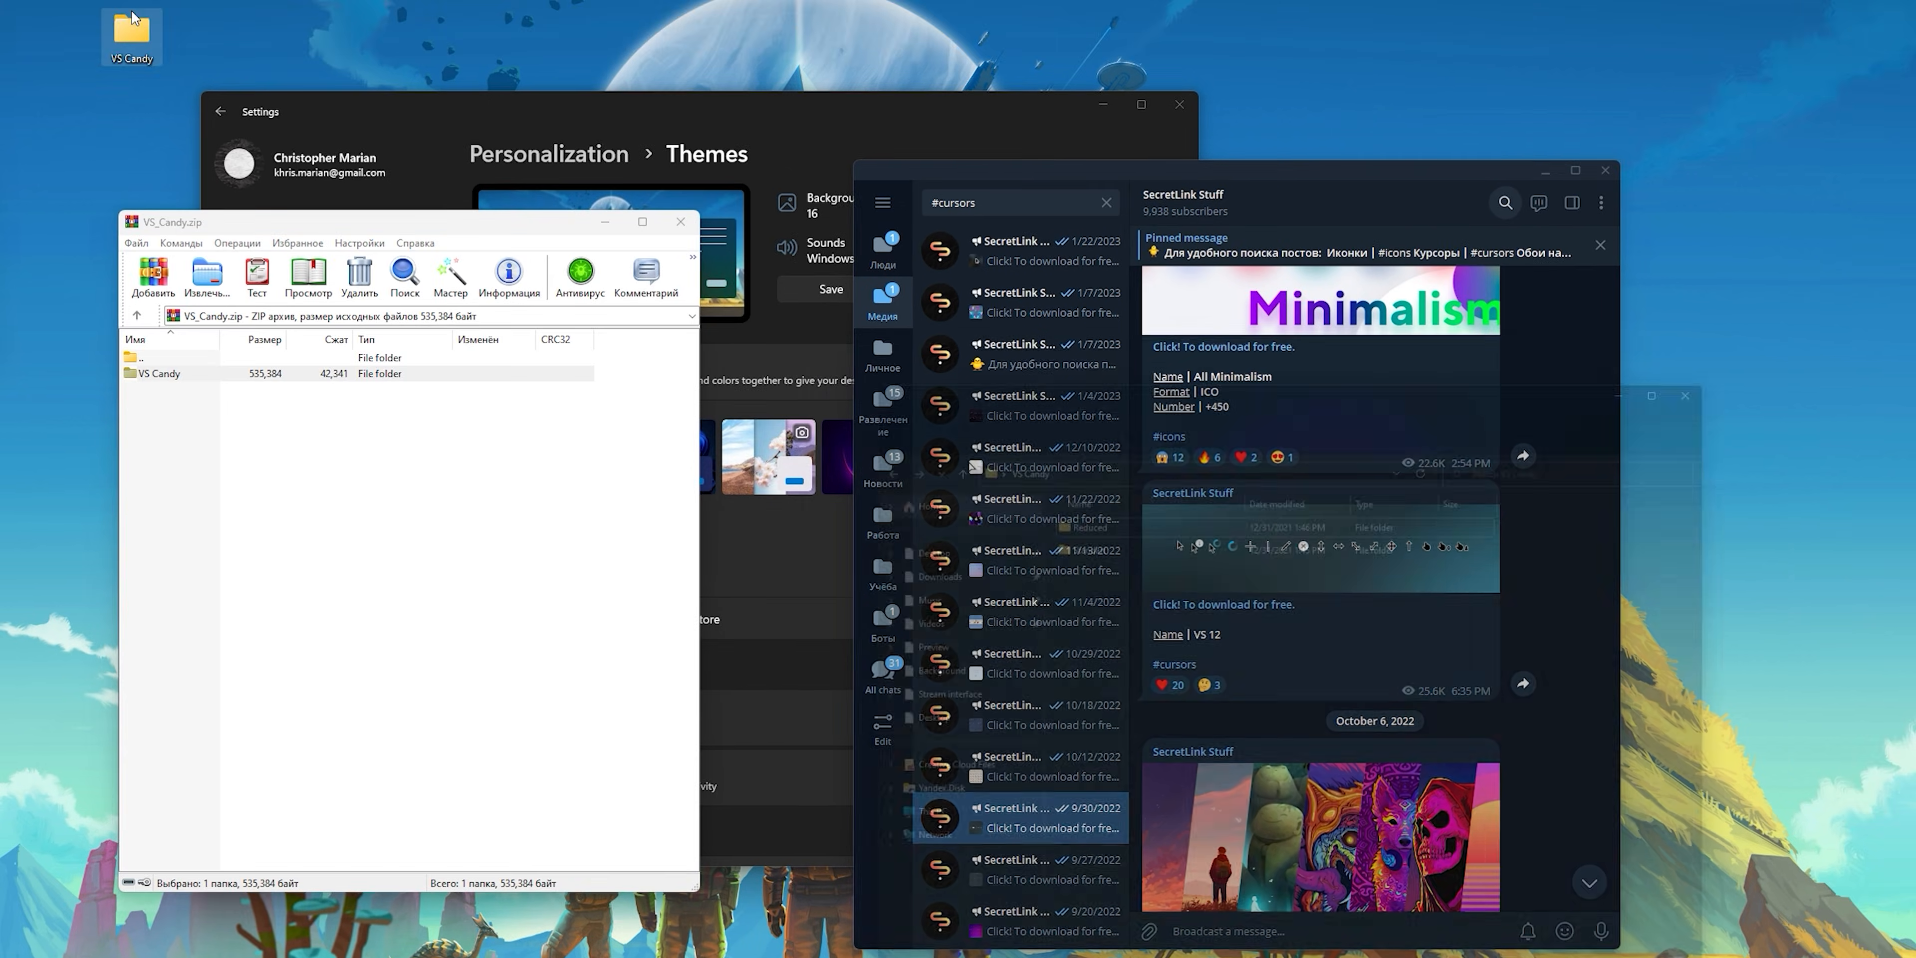
{"action": "double_click", "coordinate": [1123, 468]}
{"action": "left_click", "coordinate": [1105, 600]}
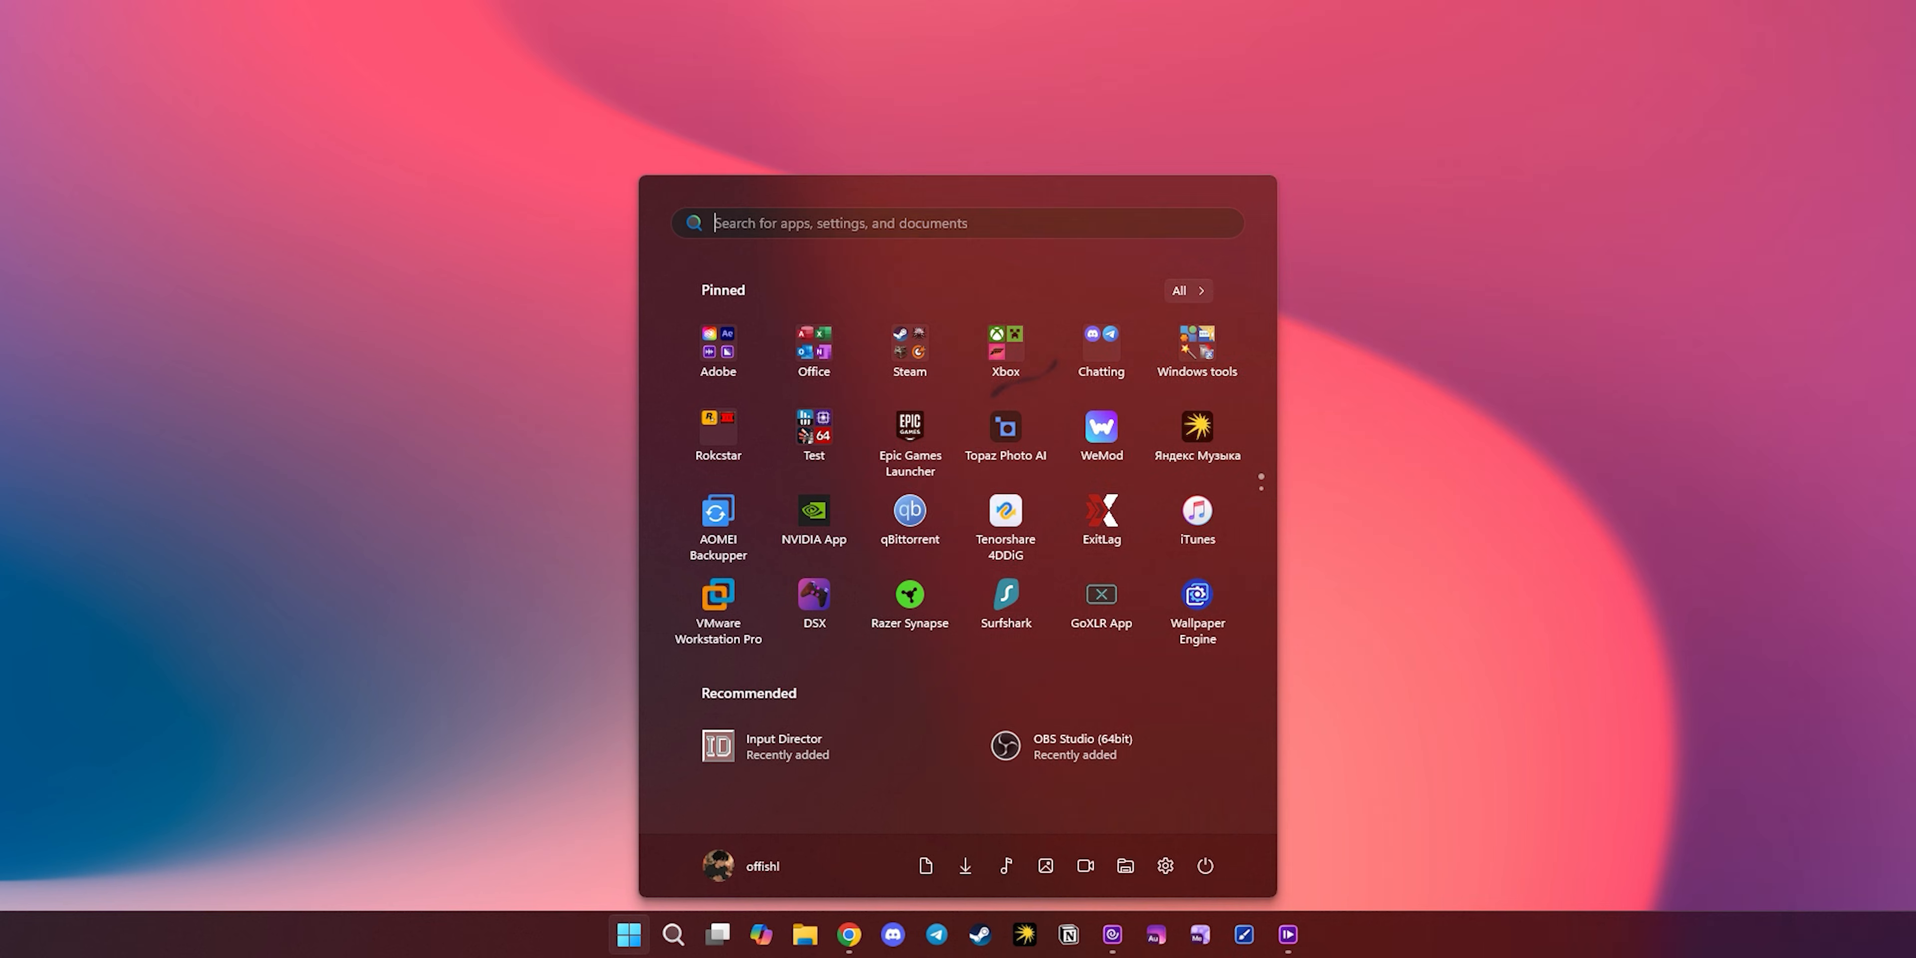
Step: Search for "restore", select the System (C:) drive in System Protection and start creating a restore point
{"action": "type", "text": "restore"}
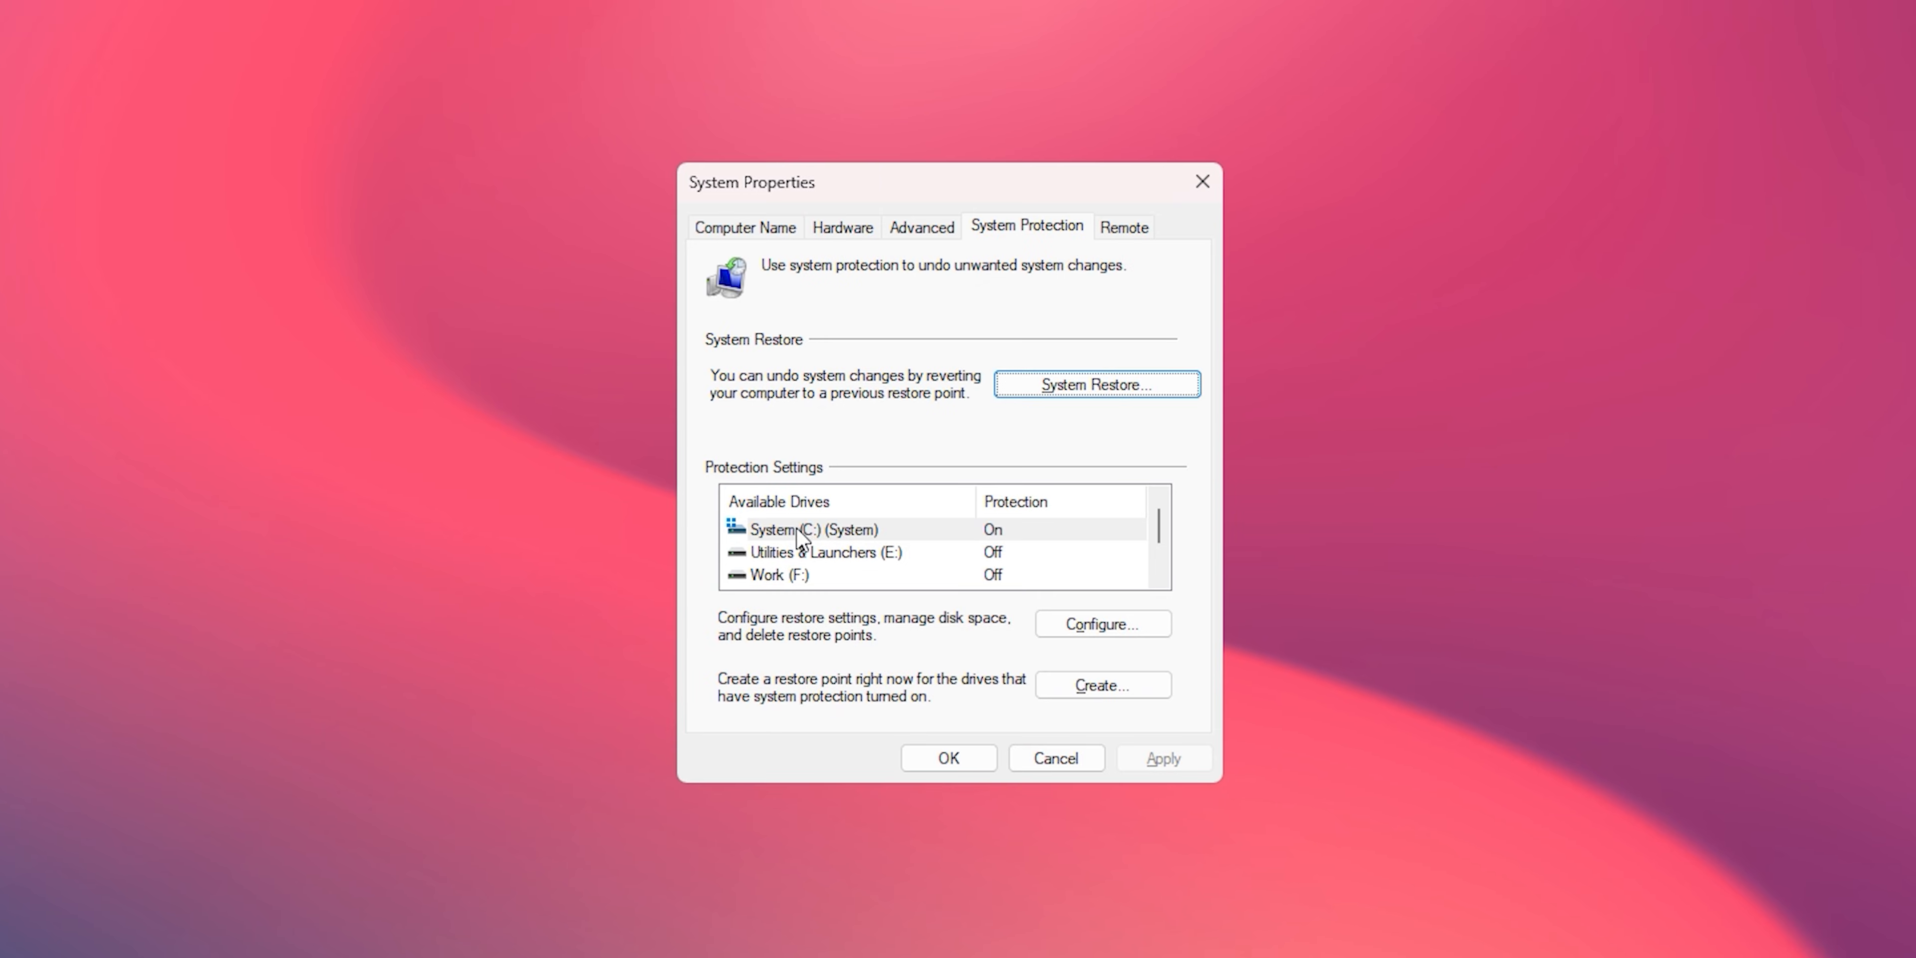
{"action": "left_click", "coordinate": [799, 529]}
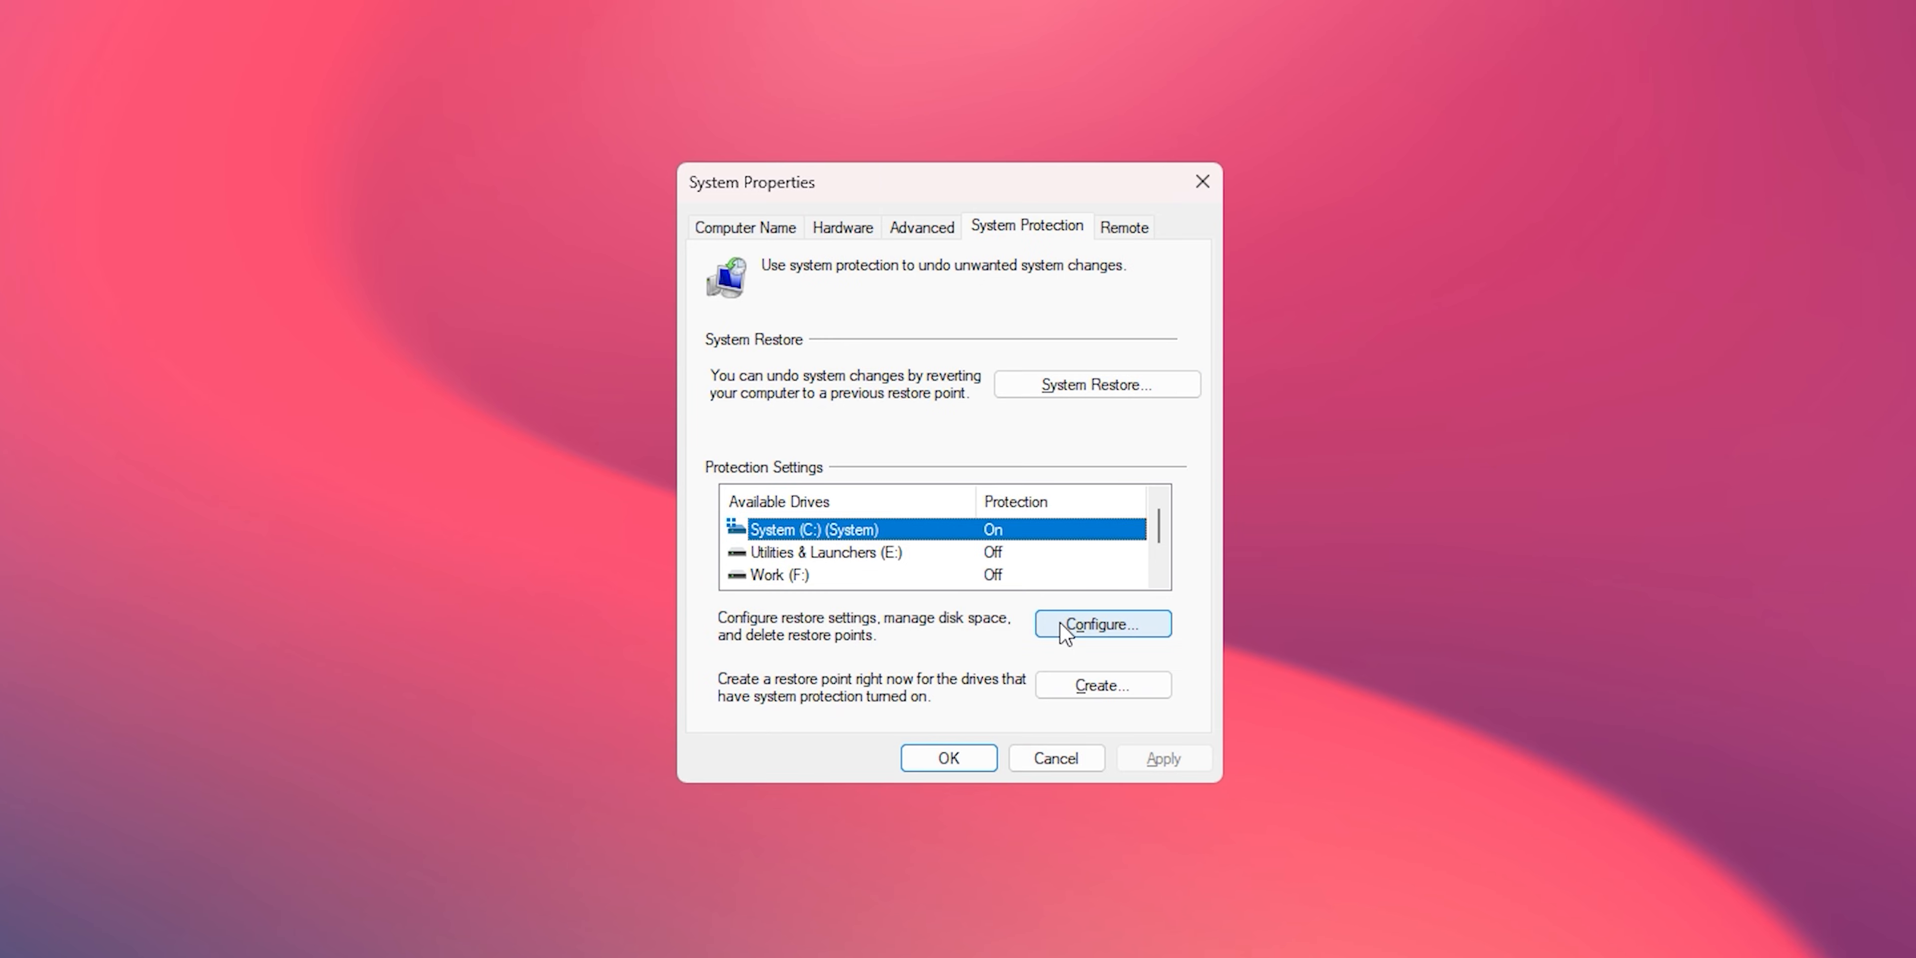
{"action": "left_click", "coordinate": [1100, 688]}
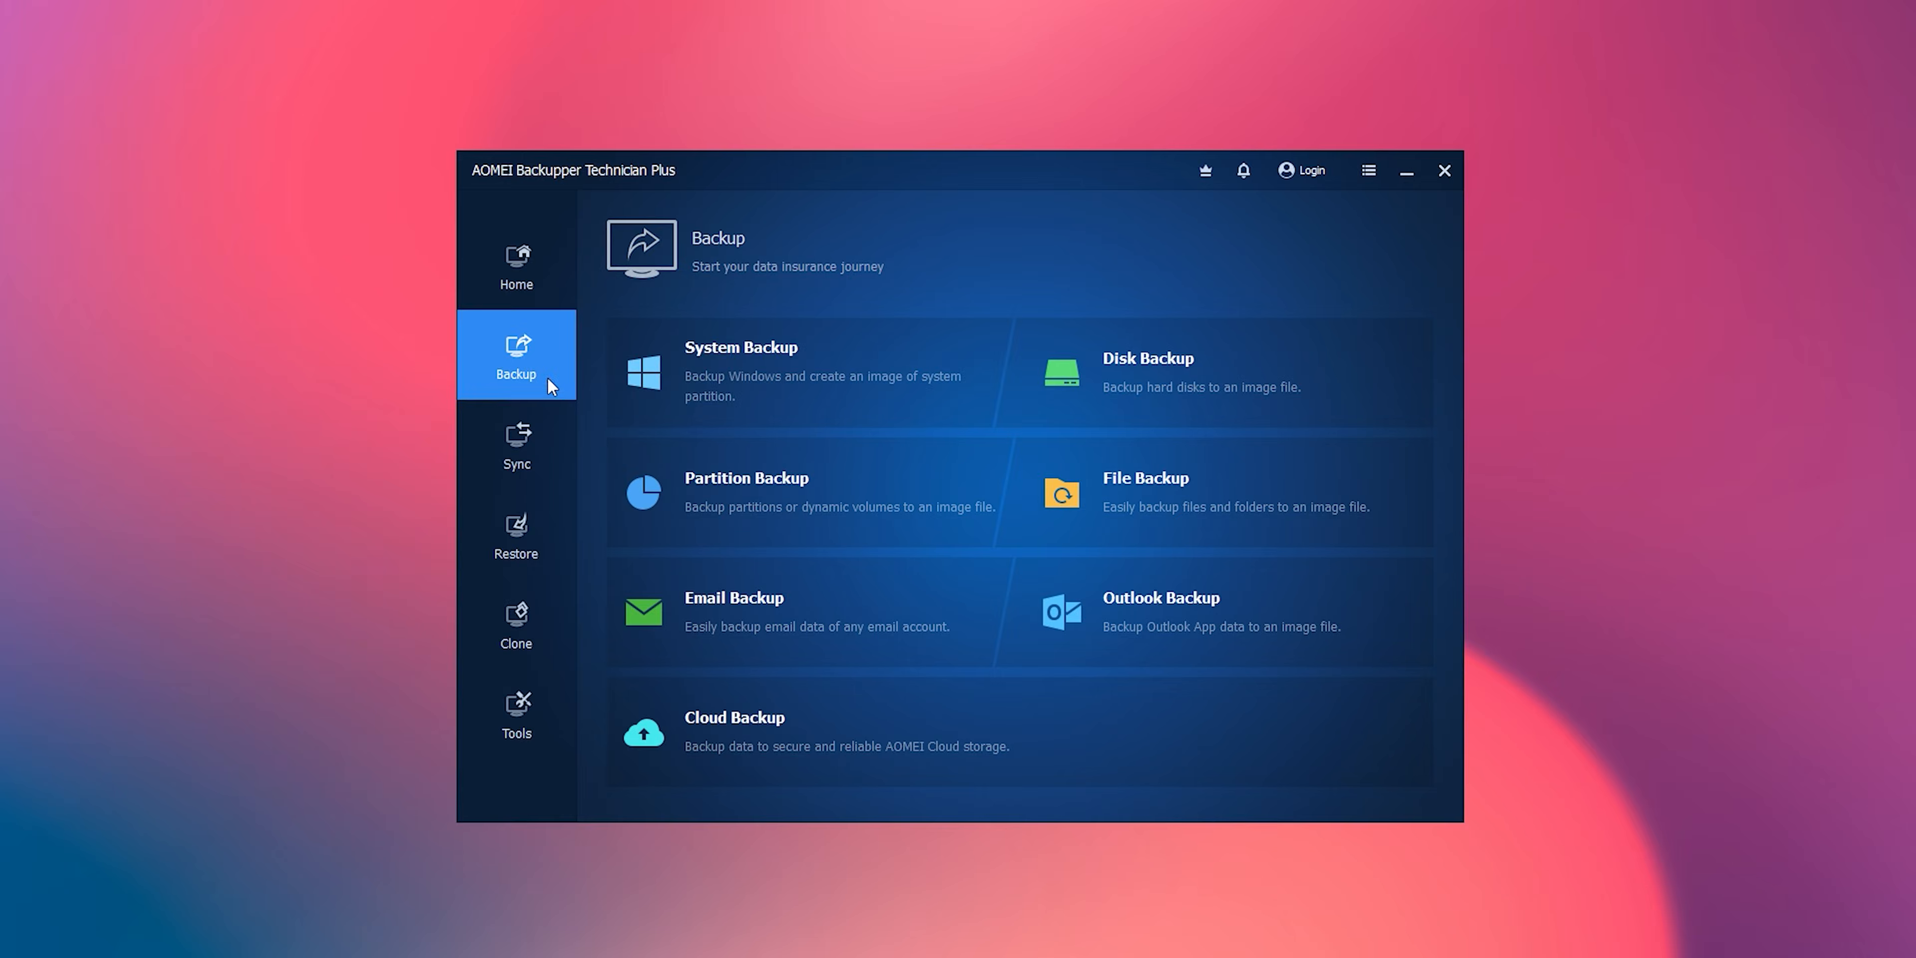
Step: Switch to AOMEI Backupper and start a System Backup of the Windows partitions to E:\
{"action": "left_click", "coordinate": [735, 381]}
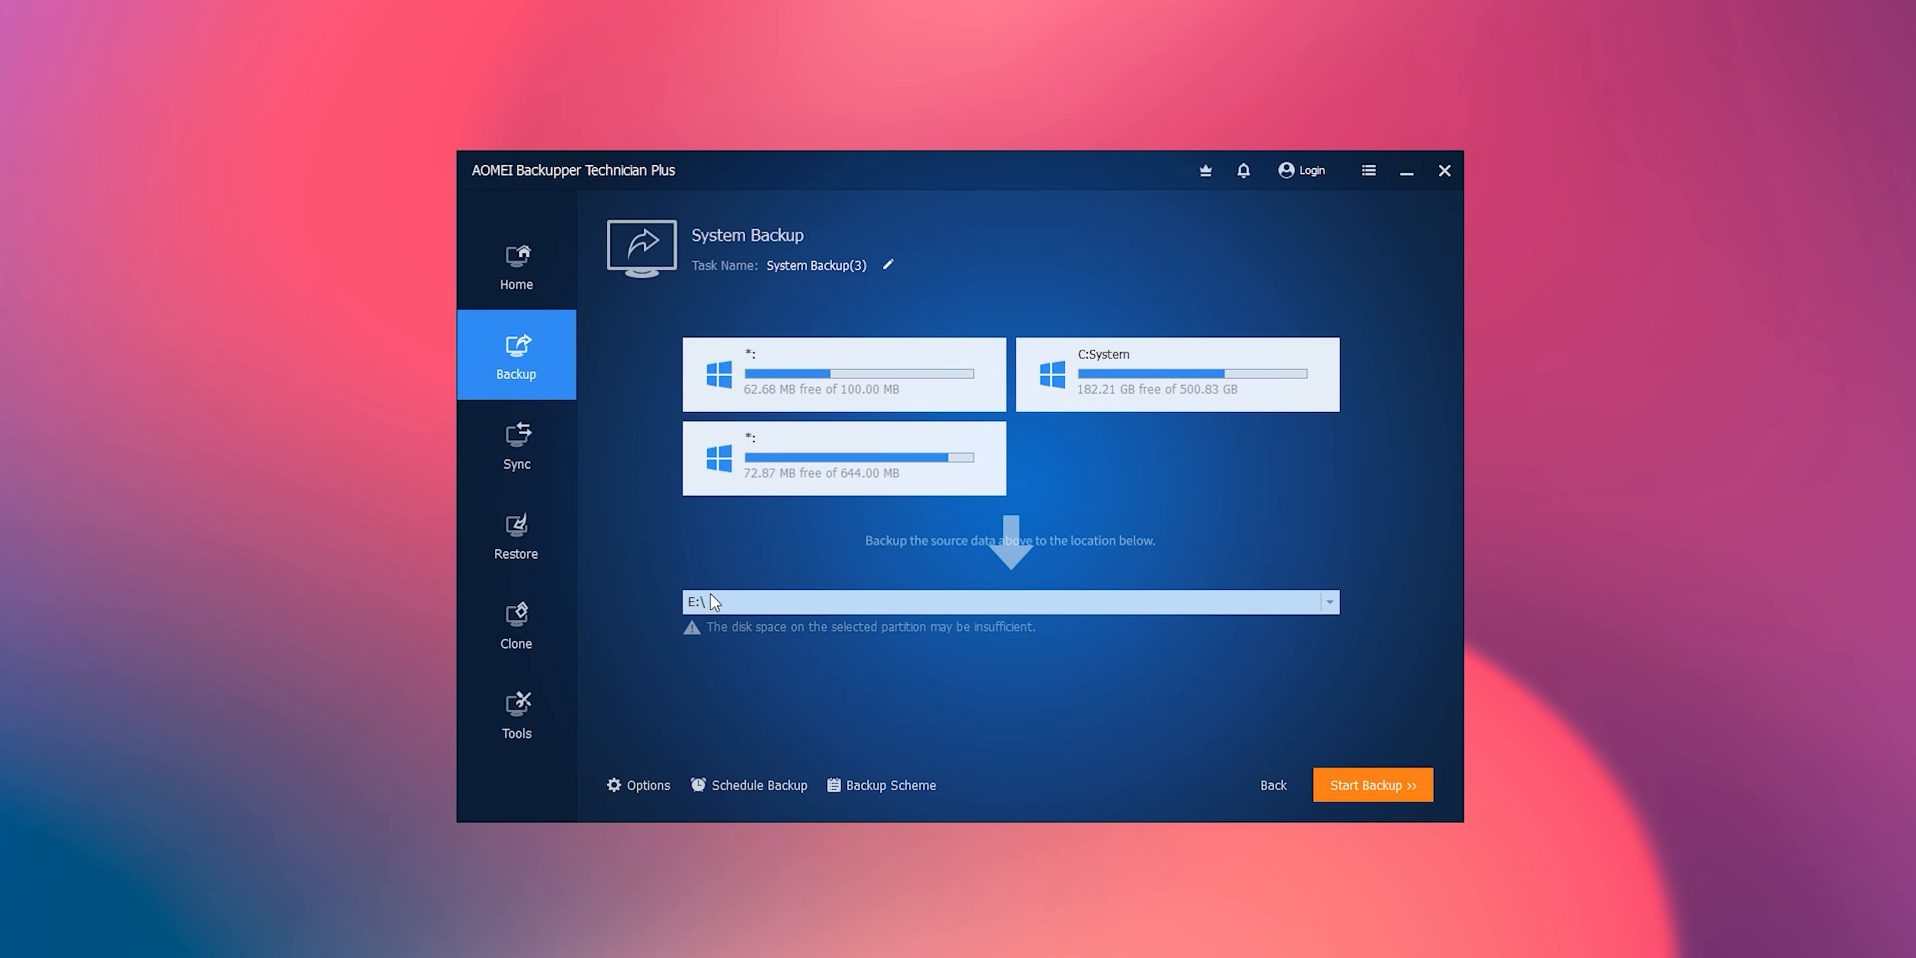
{"action": "left_click", "coordinate": [1378, 784]}
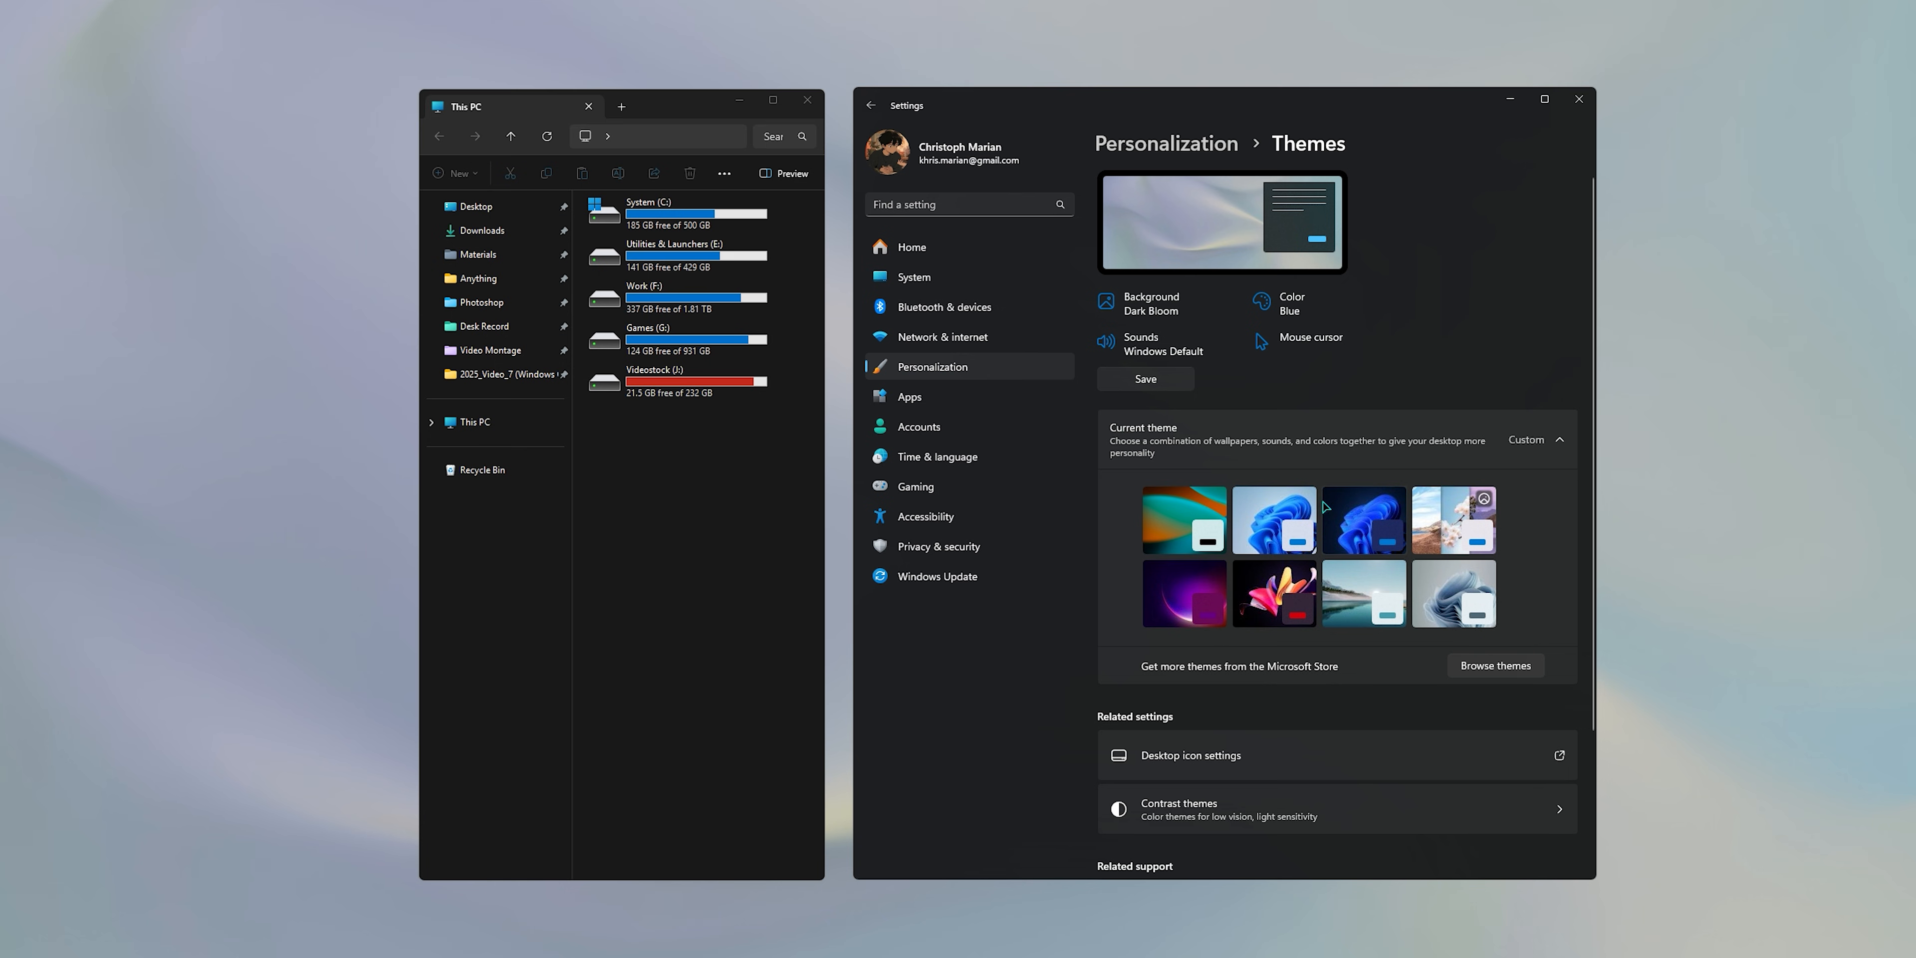
Step: Try the built-in Captured Motion, Windows (light) and lake landscape themes one after another
{"action": "left_click", "coordinate": [1269, 593]}
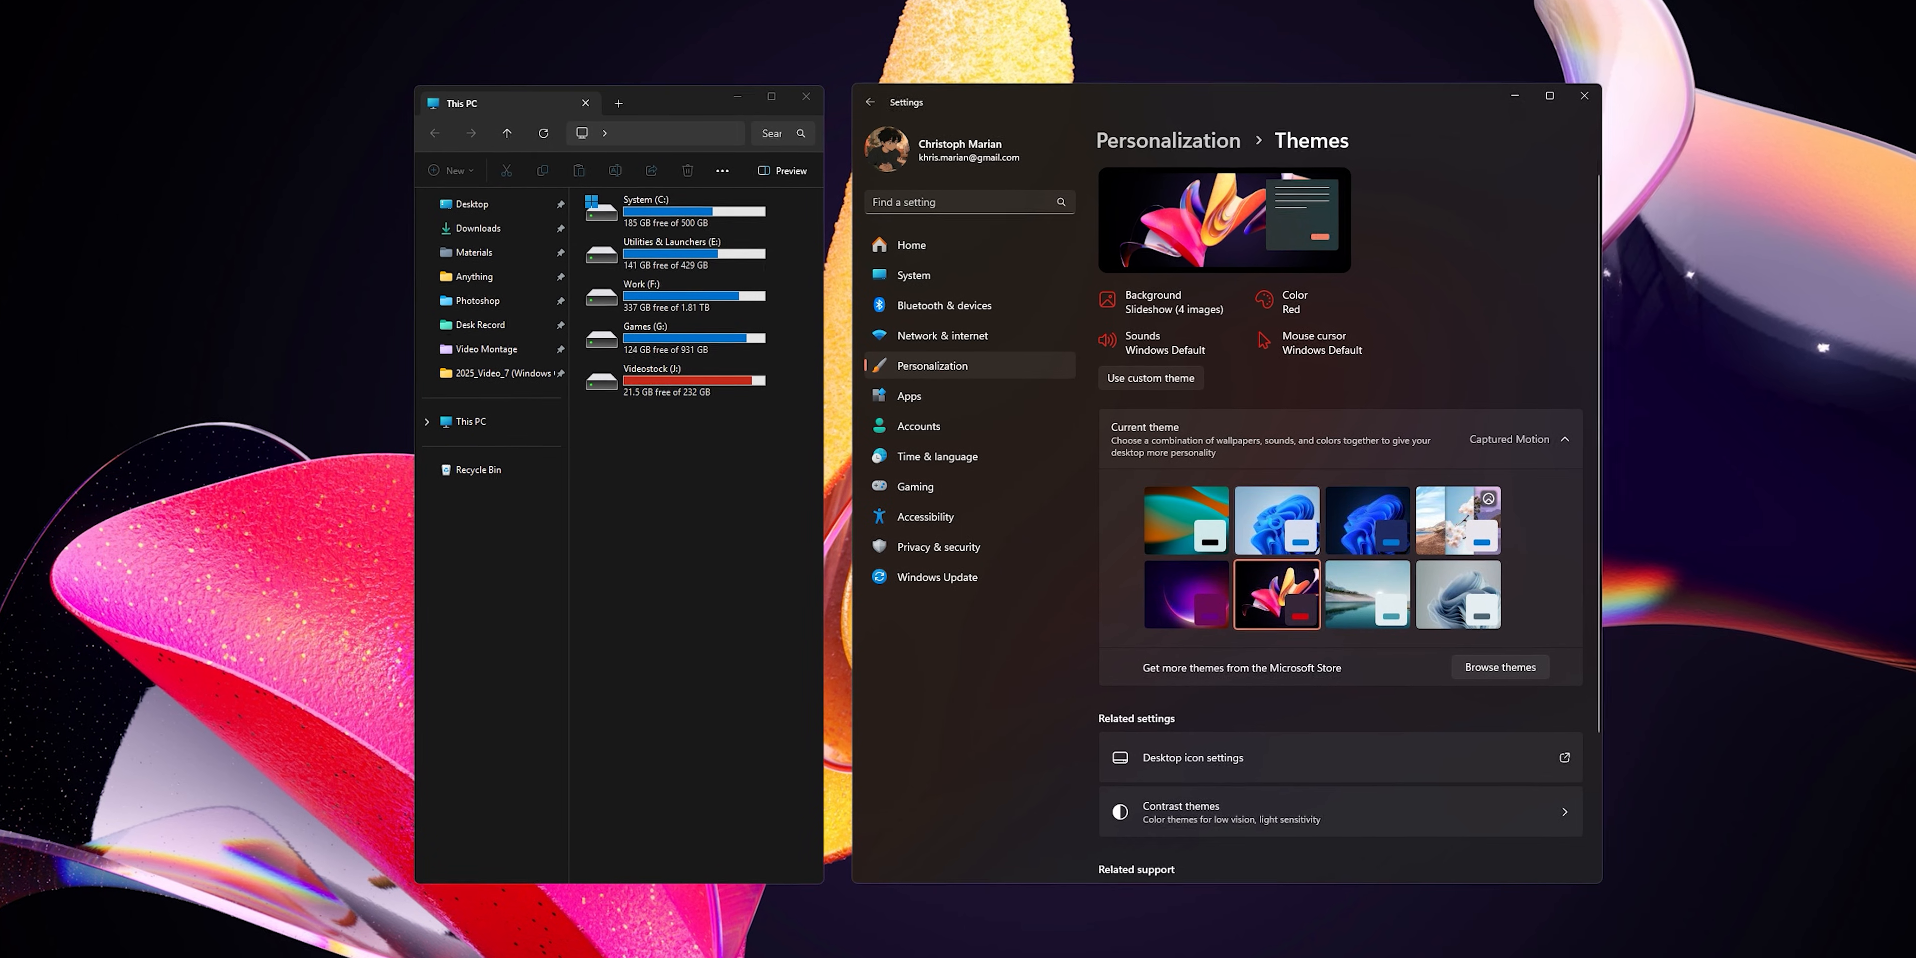
{"action": "left_click", "coordinate": [1277, 527]}
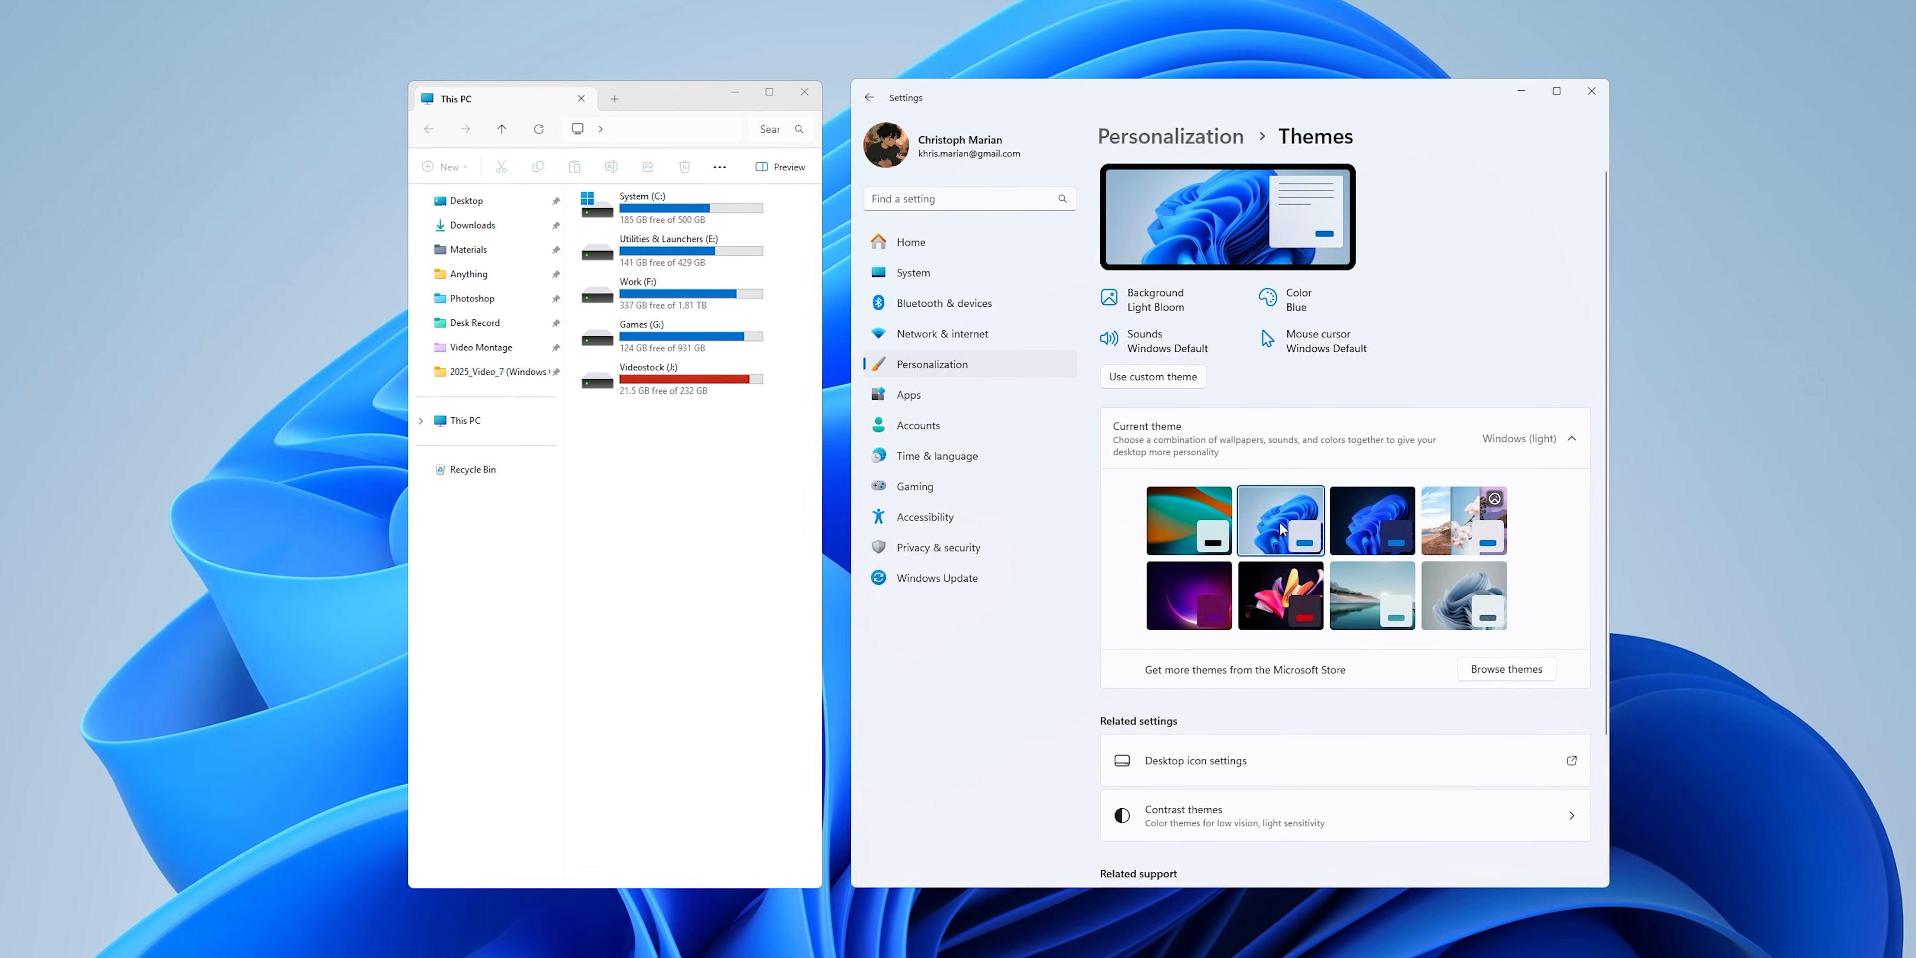
{"action": "left_click", "coordinate": [1363, 578]}
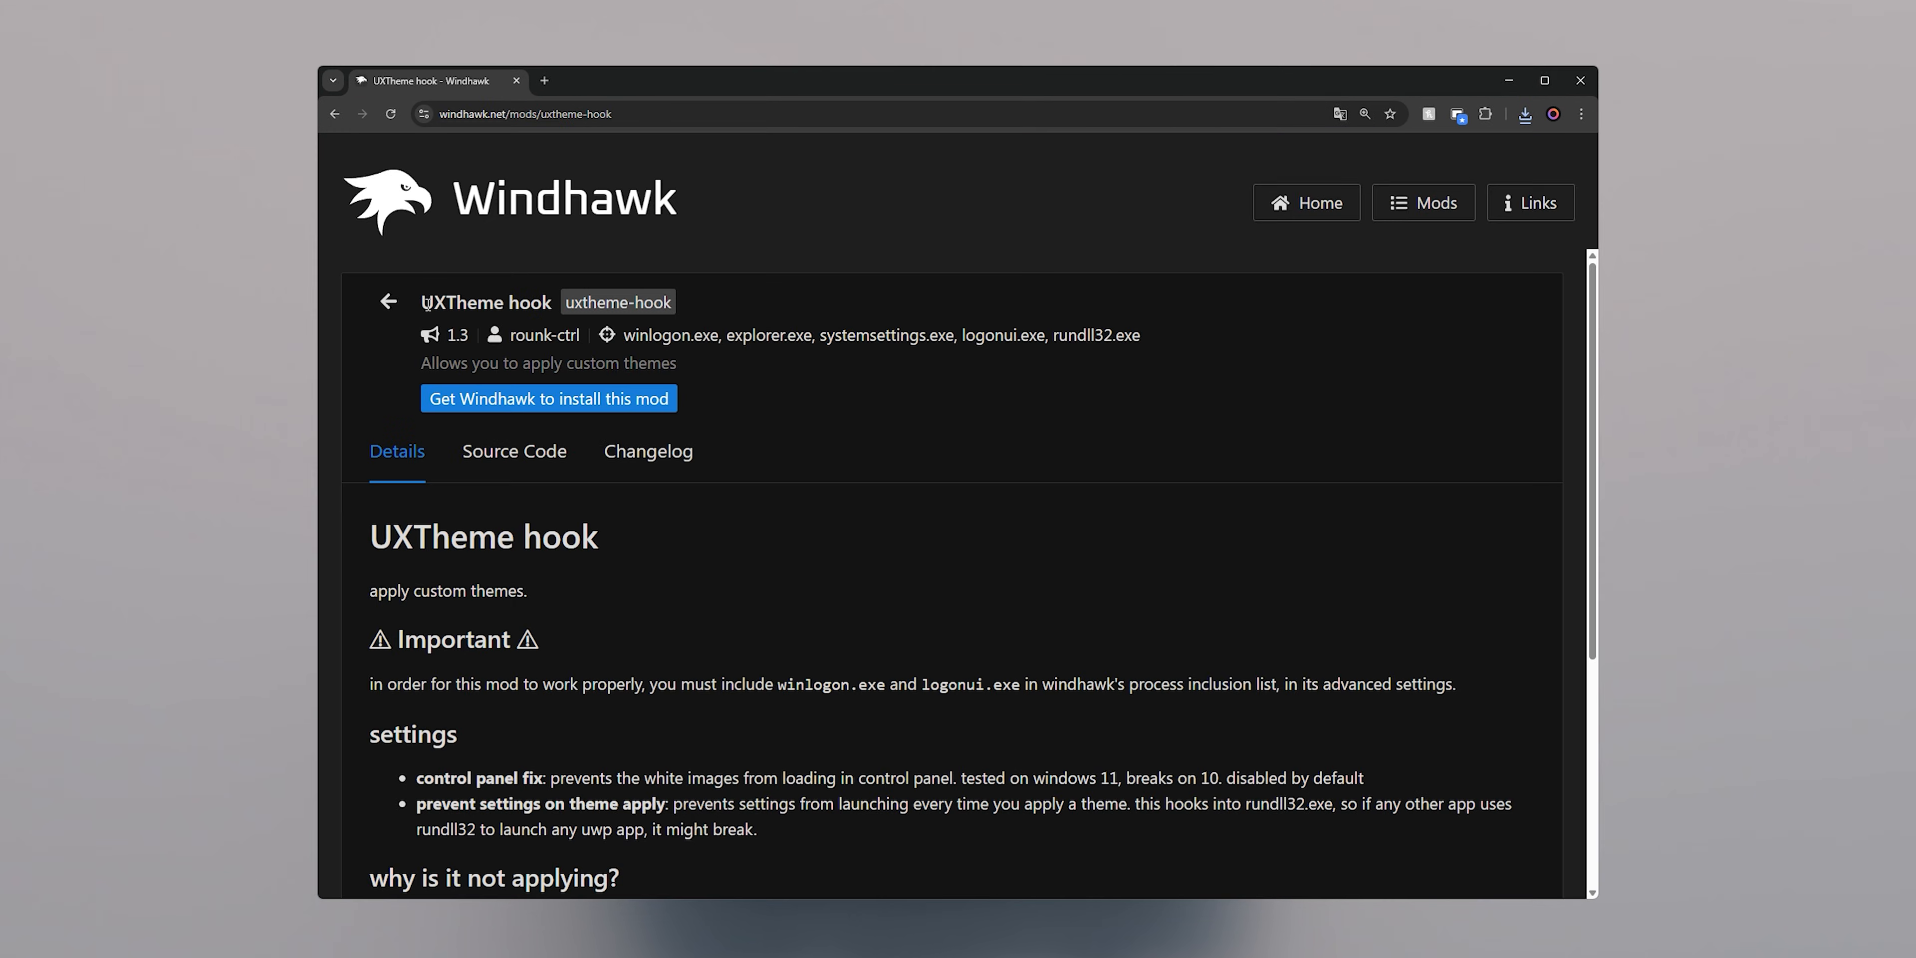
Step: Highlight the UXTheme hook mod's title, and open the UltraUXThemePatcher homepage from the Google results
{"action": "left_click_drag", "start_coordinate": [418, 302], "coordinate": [548, 305]}
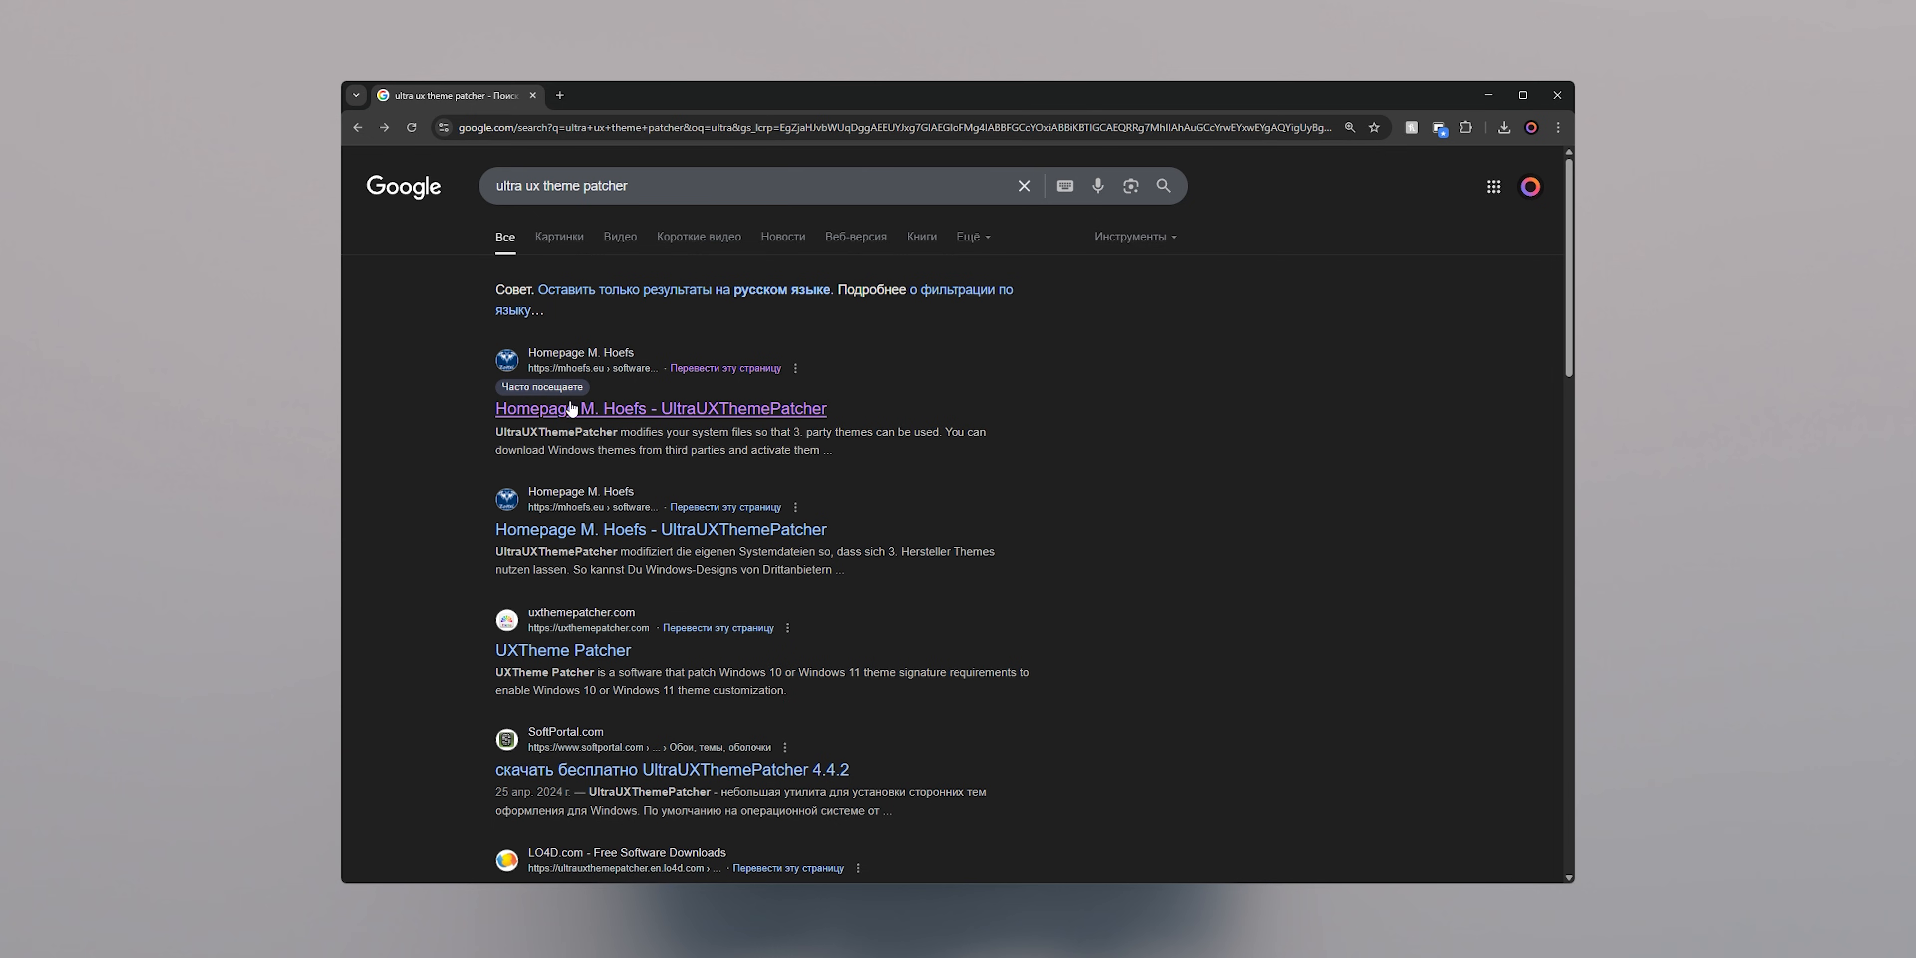
{"action": "left_click", "coordinate": [687, 417]}
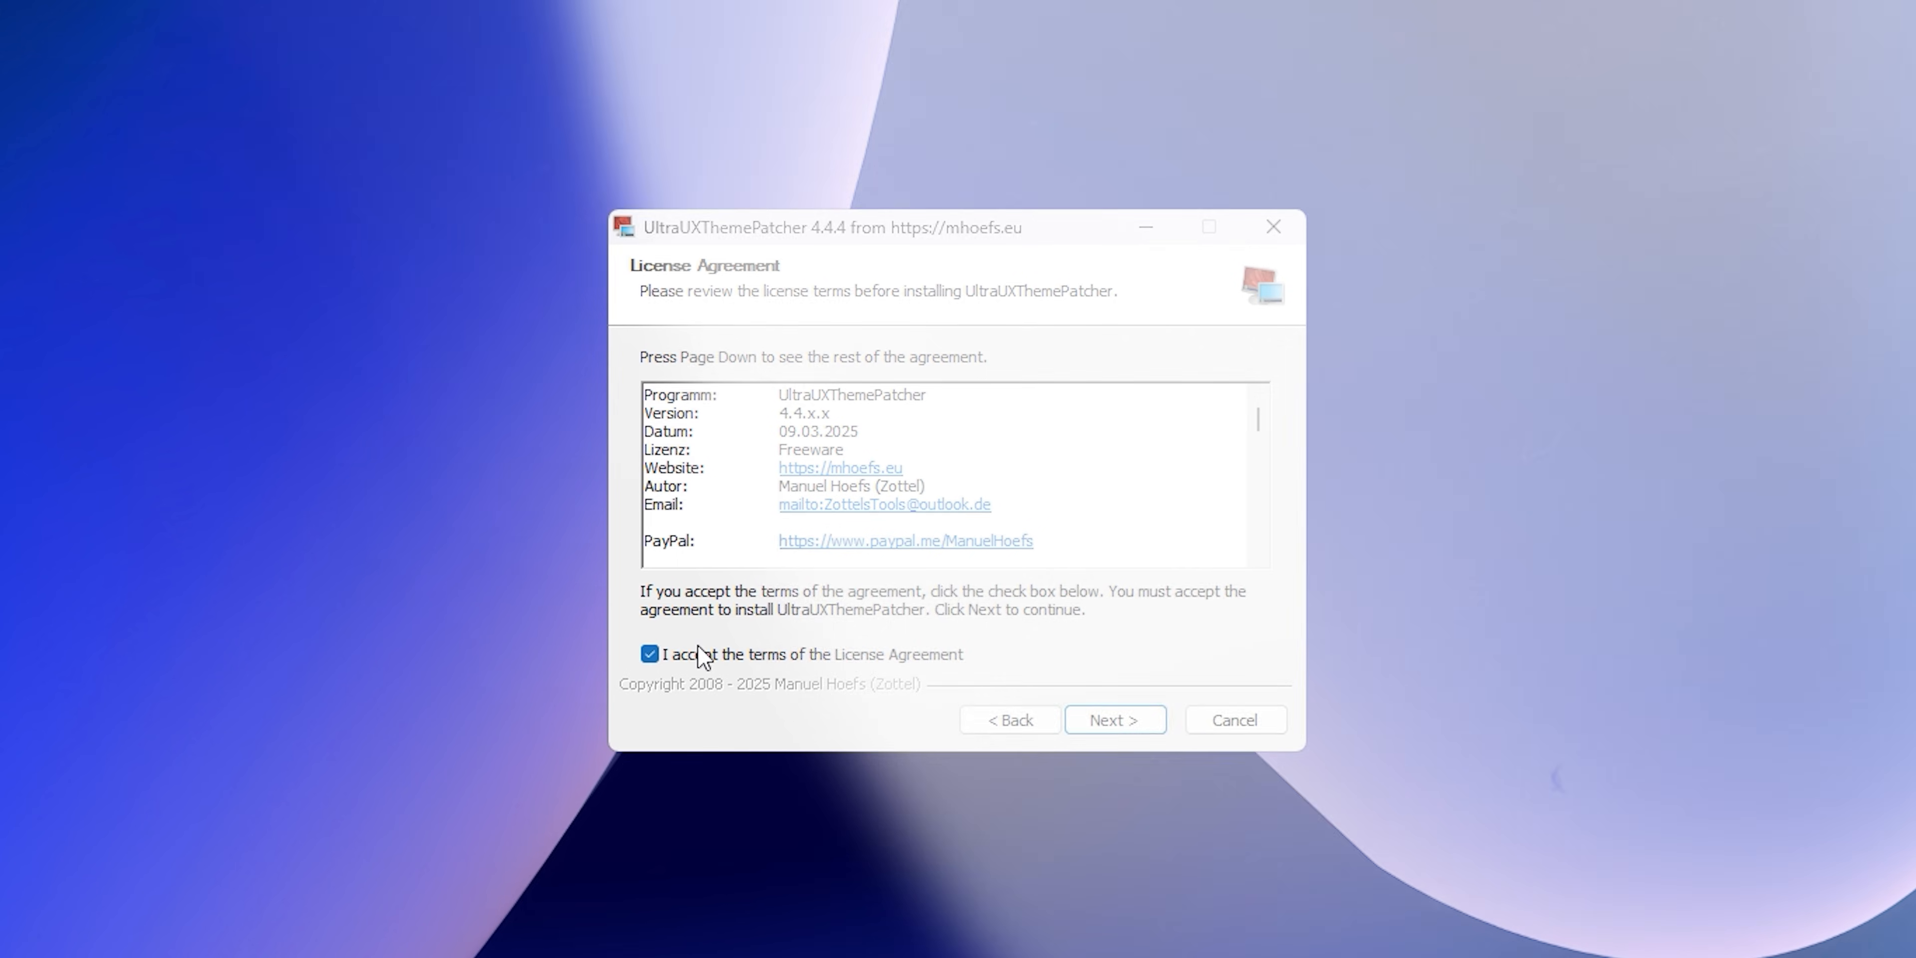
Step: Proceed through the UltraUXThemePatcher 4.4.4 installer with the license accepted, passing the donation page
{"action": "left_click", "coordinate": [1138, 724]}
{"action": "left_click", "coordinate": [1138, 724]}
{"action": "left_click", "coordinate": [1138, 725]}
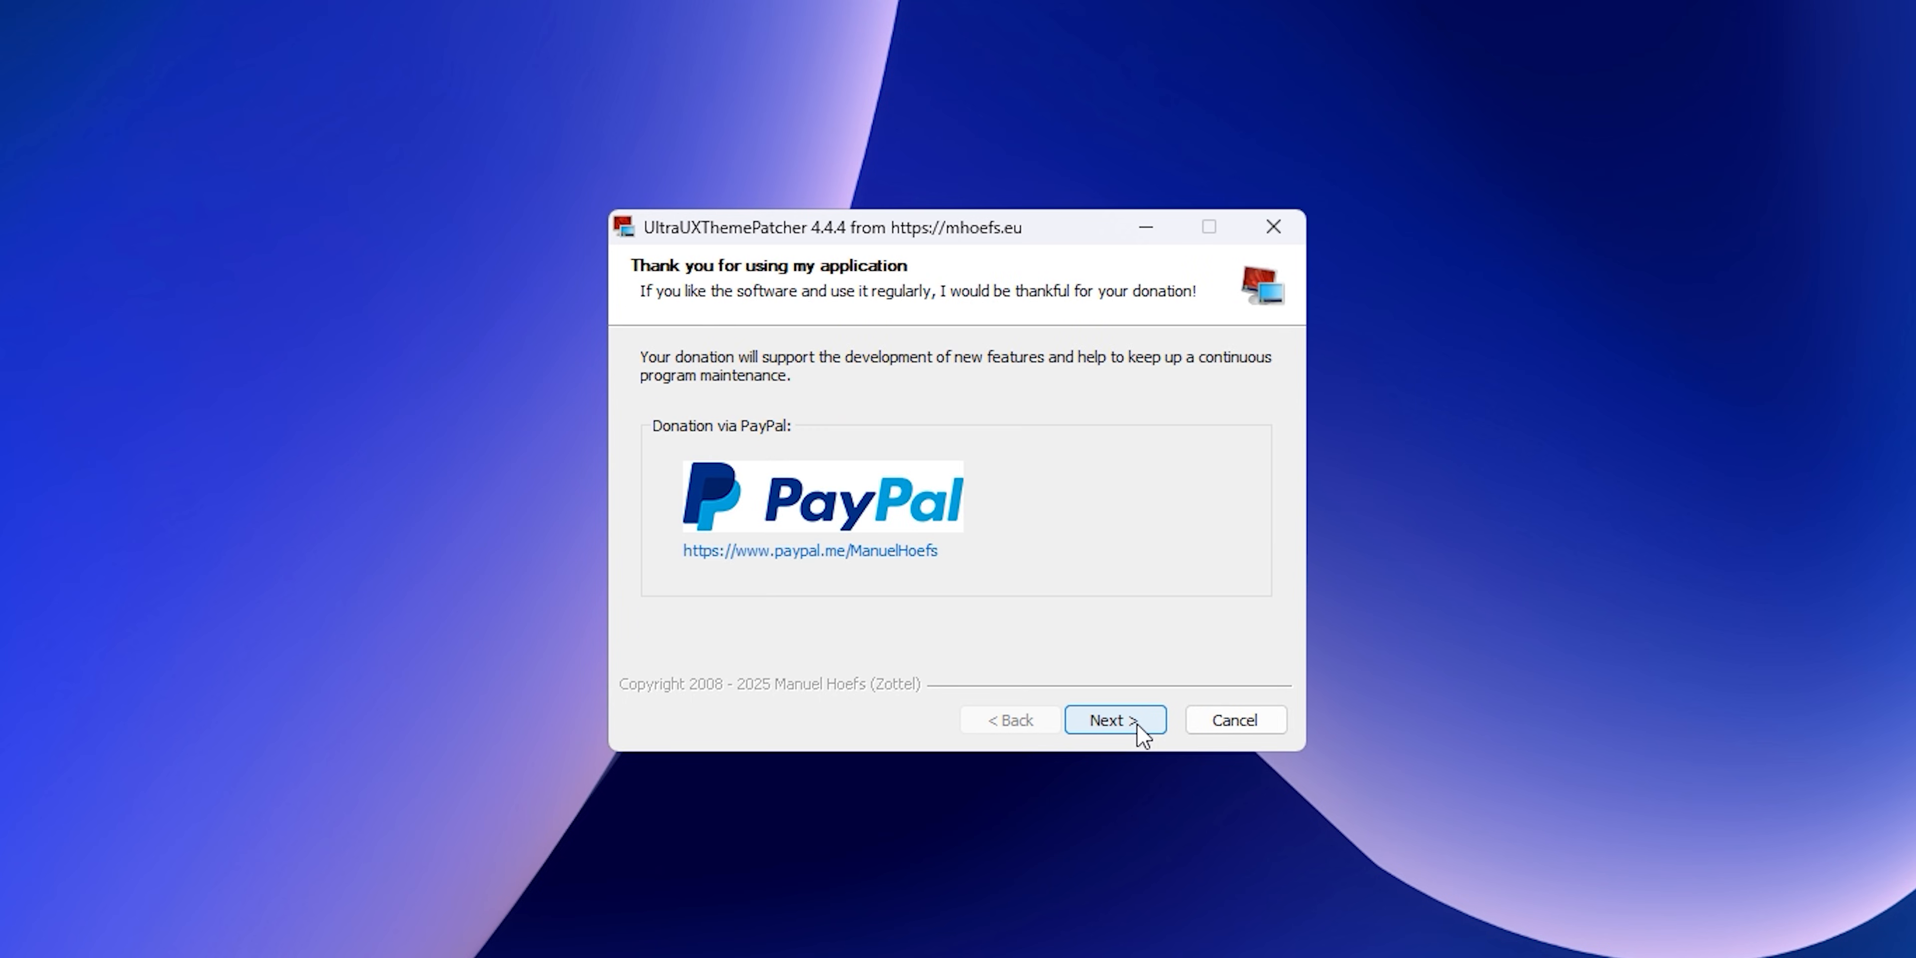
{"action": "left_click", "coordinate": [1114, 719]}
{"action": "left_click", "coordinate": [1138, 725]}
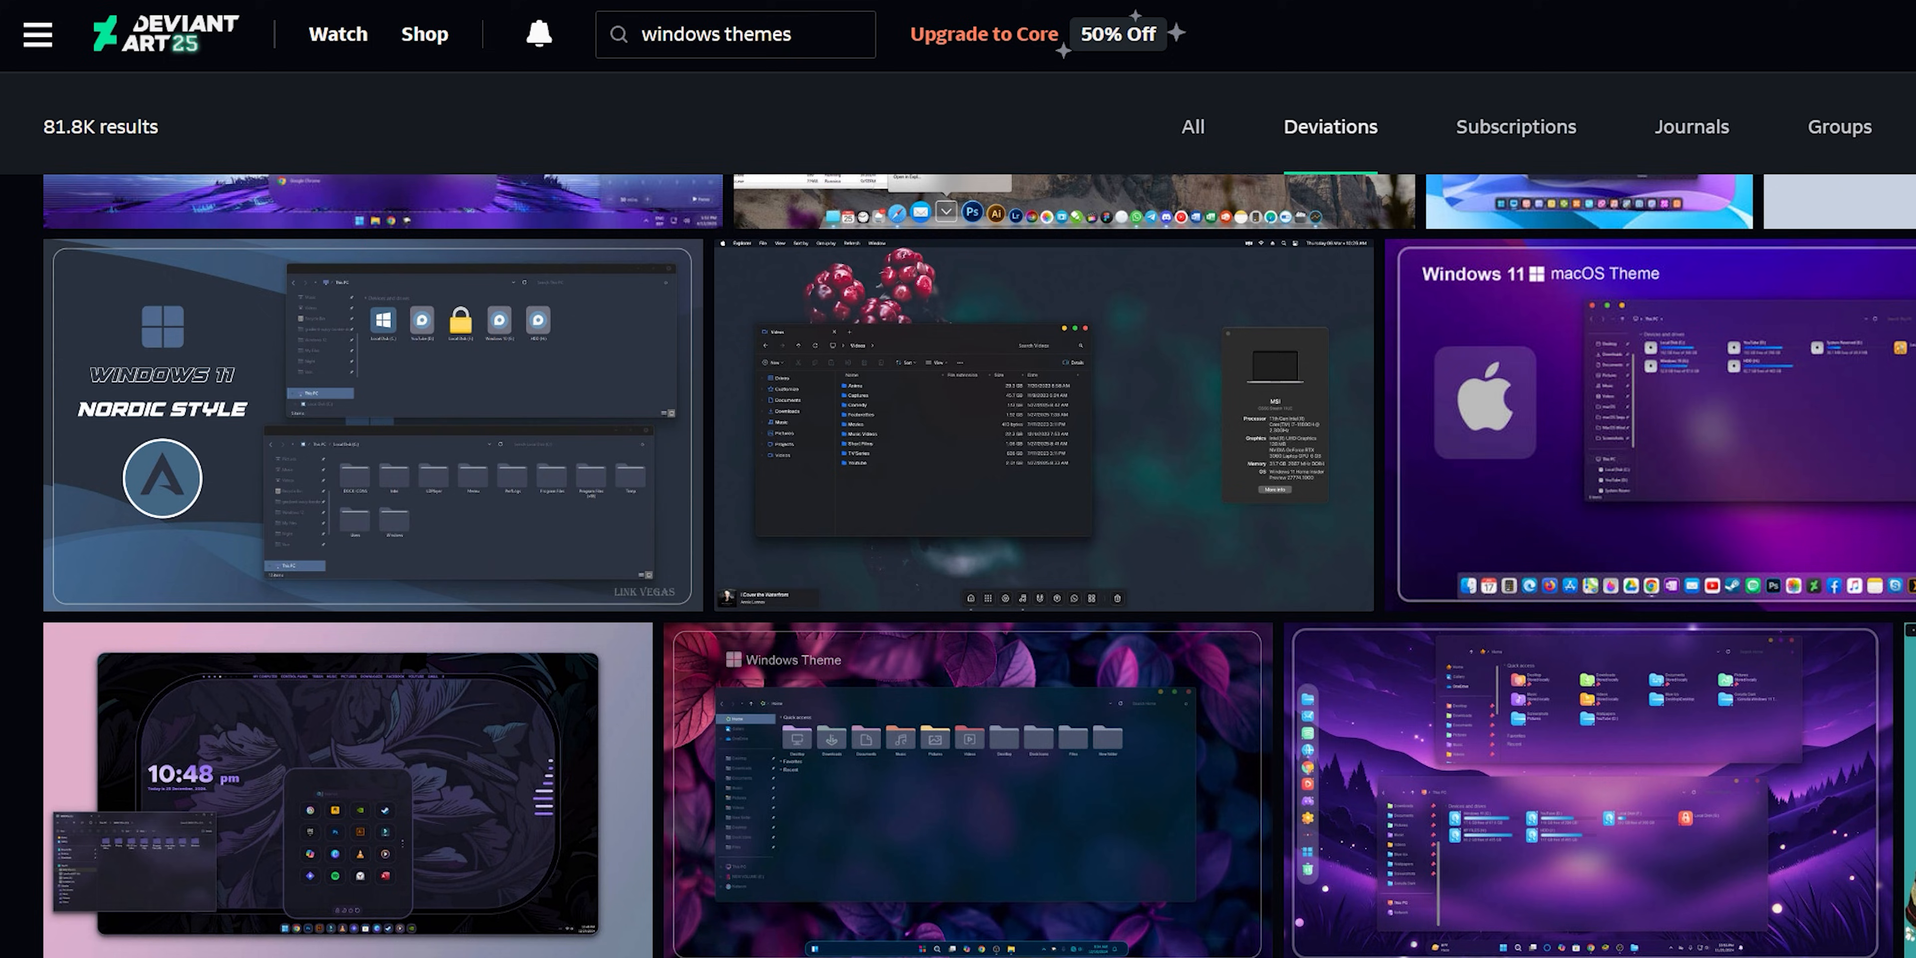
Step: Browse DeviantArt's windows themes results and the Windows 11 Themes folder in niivu's gallery
{"action": "scroll", "coordinate": [979, 566], "scroll_direction": "down", "scroll_amount": 3}
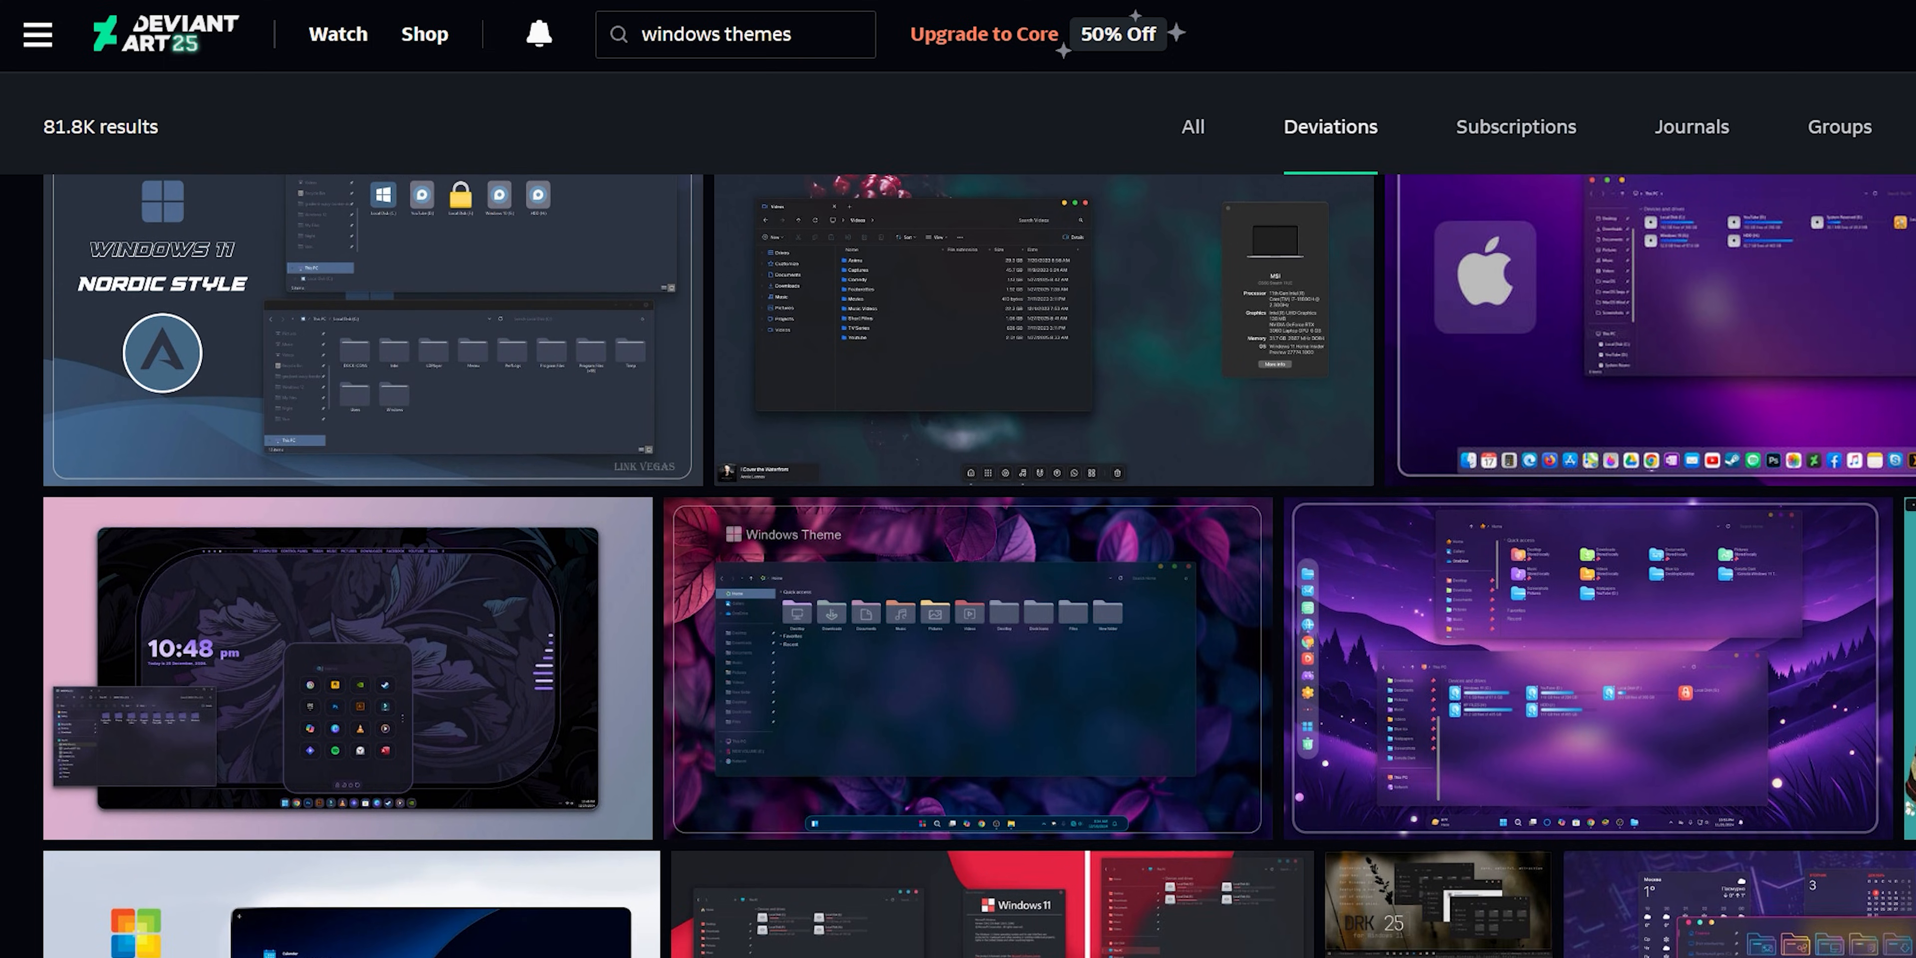
{"action": "scroll", "coordinate": [979, 565], "scroll_direction": "down", "scroll_amount": 2}
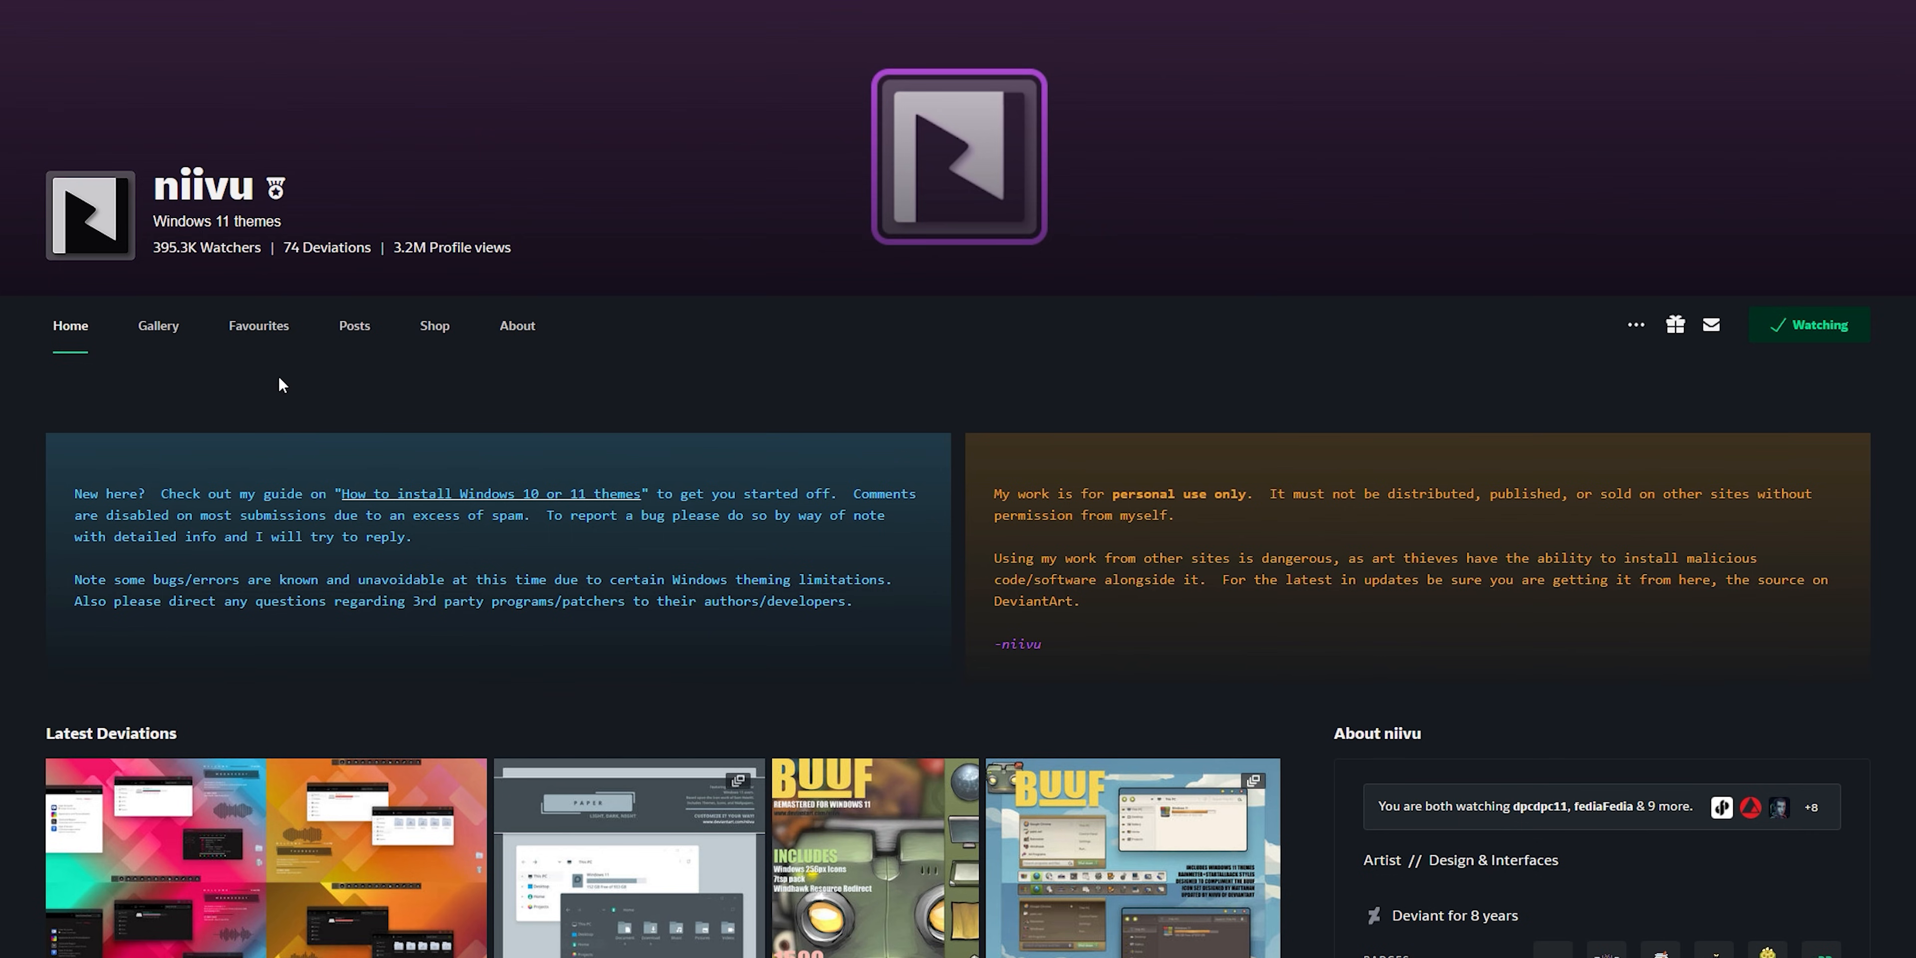
{"action": "left_click", "coordinate": [166, 335]}
{"action": "left_click", "coordinate": [628, 500]}
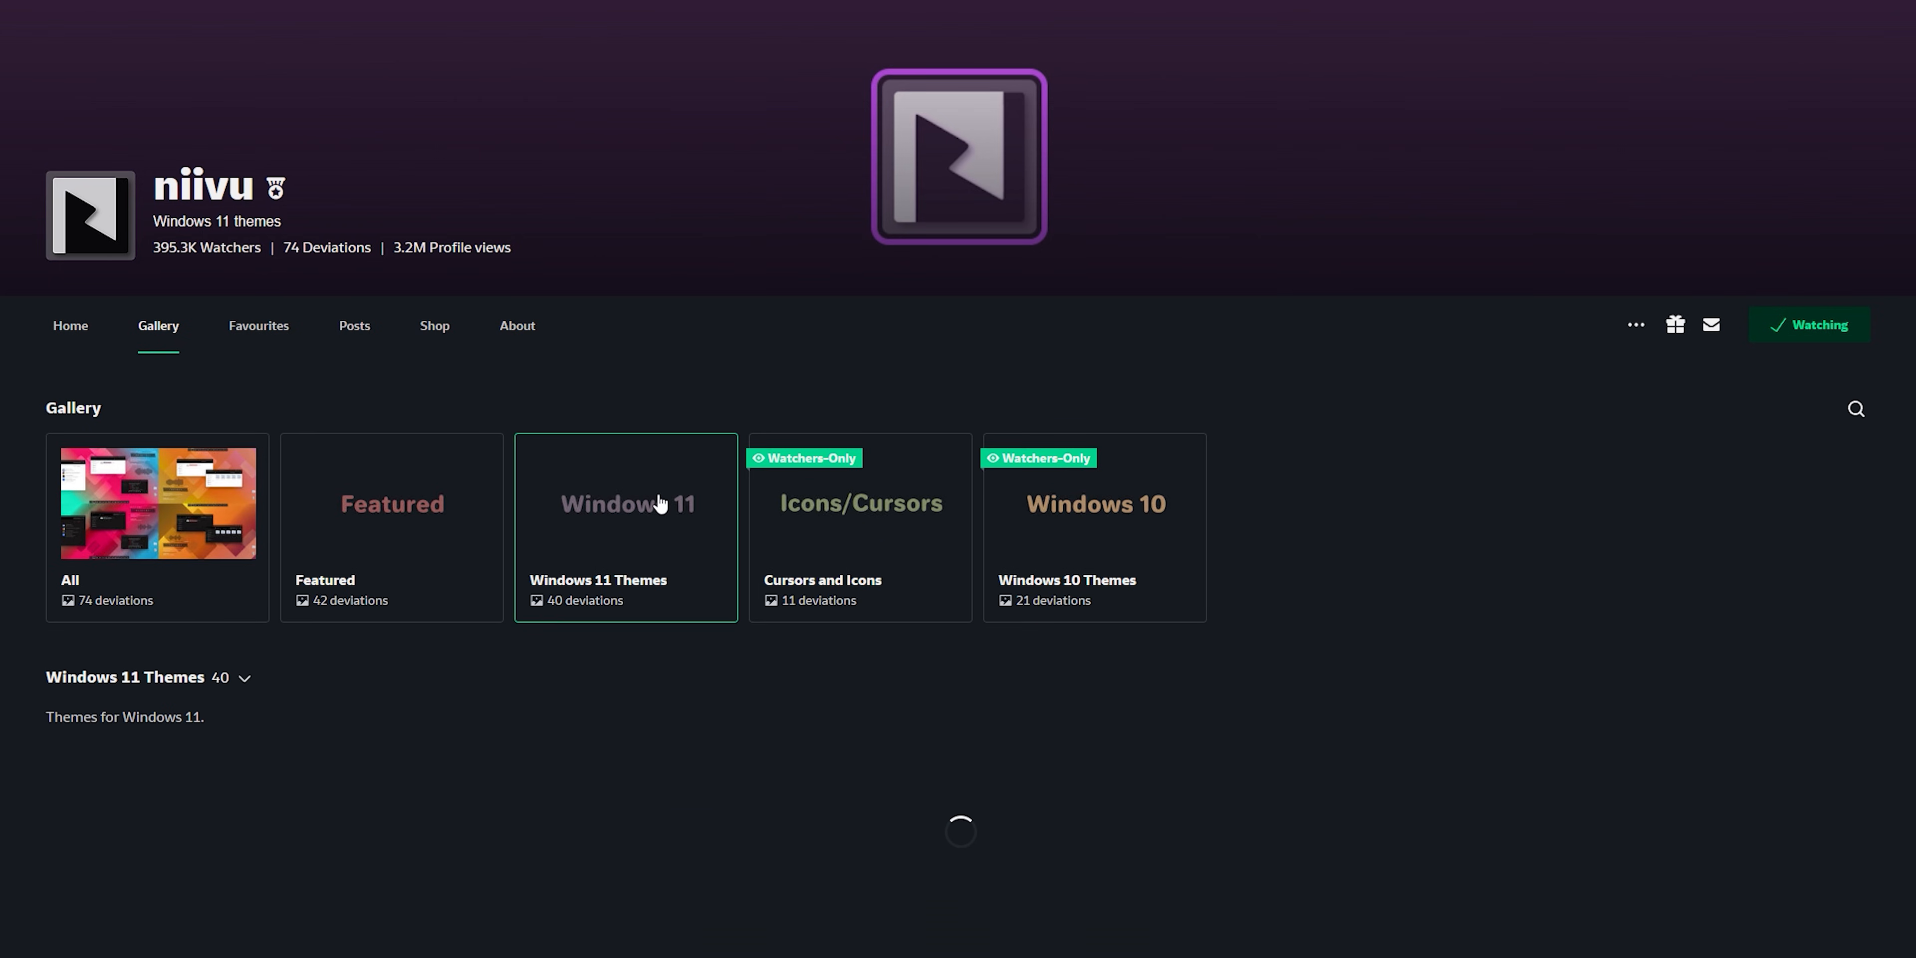
{"action": "scroll", "coordinate": [625, 474], "scroll_direction": "down", "scroll_amount": 5}
{"action": "scroll", "coordinate": [390, 392], "scroll_direction": "down", "scroll_amount": 3}
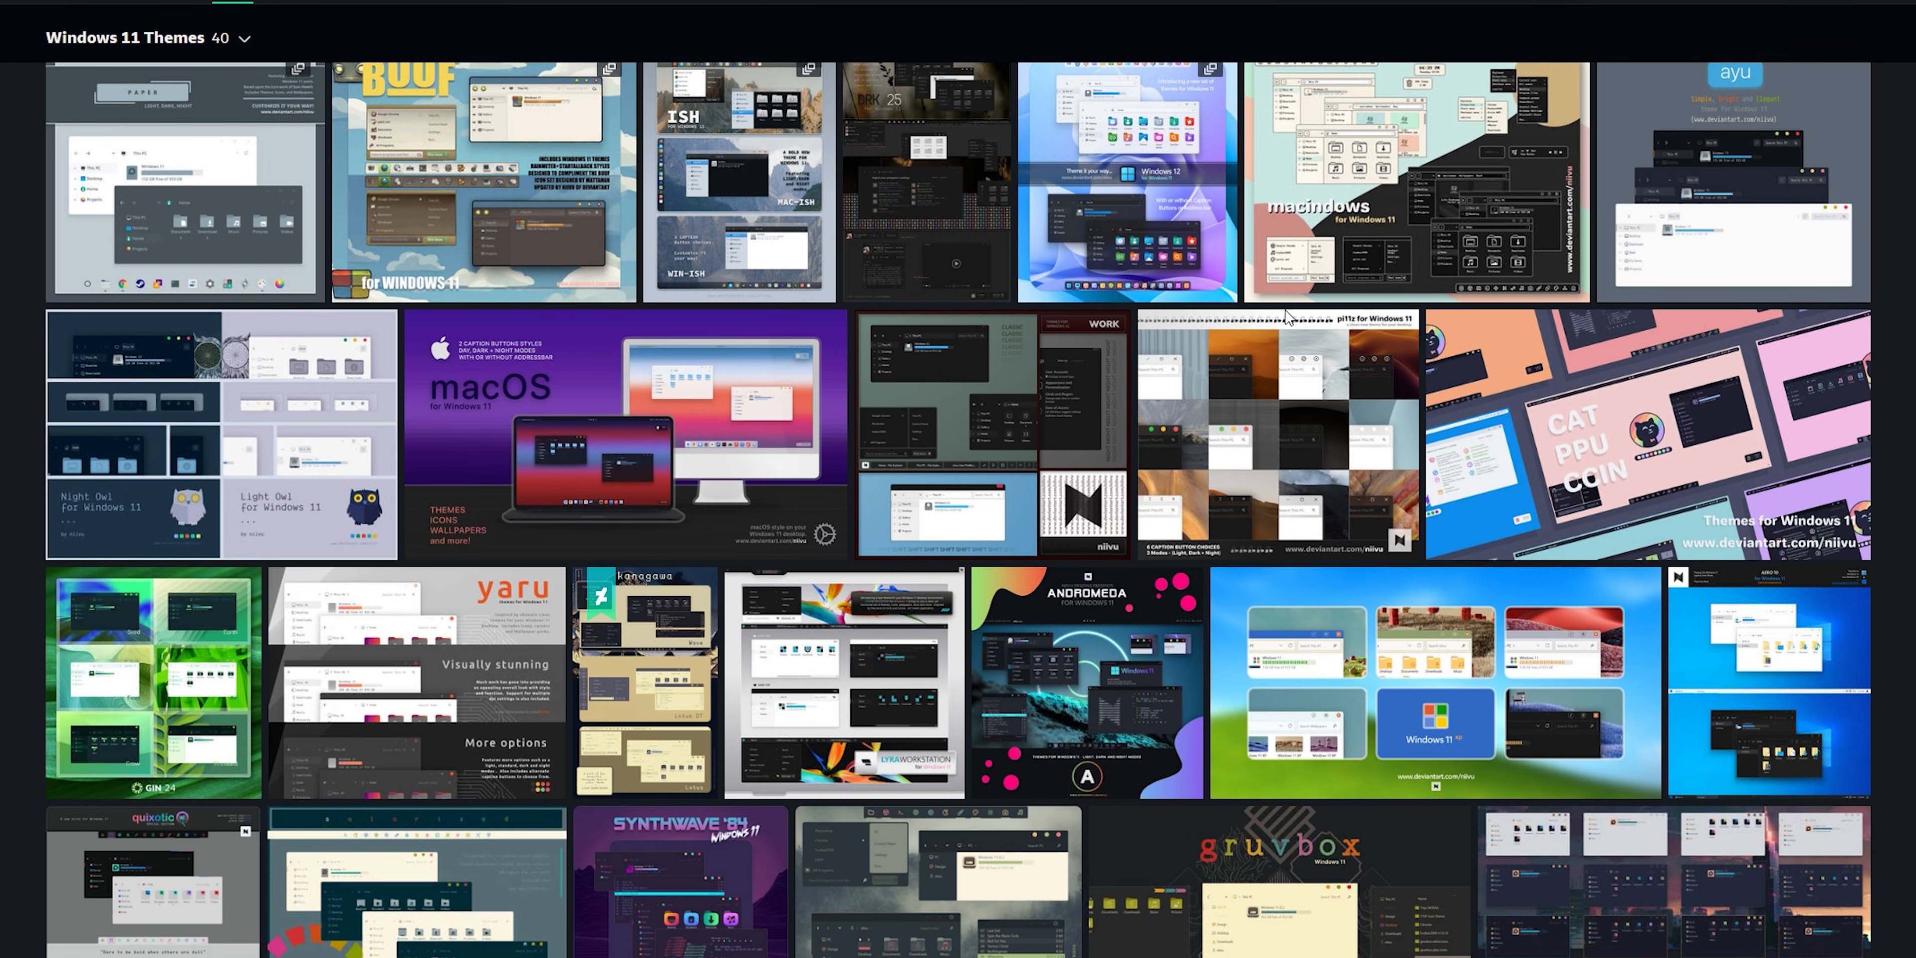
Step: Open the Windows 12 for Windows 11 theme page, and highlight its title and that of Catppuccin for Windows 10
{"action": "left_click", "coordinate": [1064, 172]}
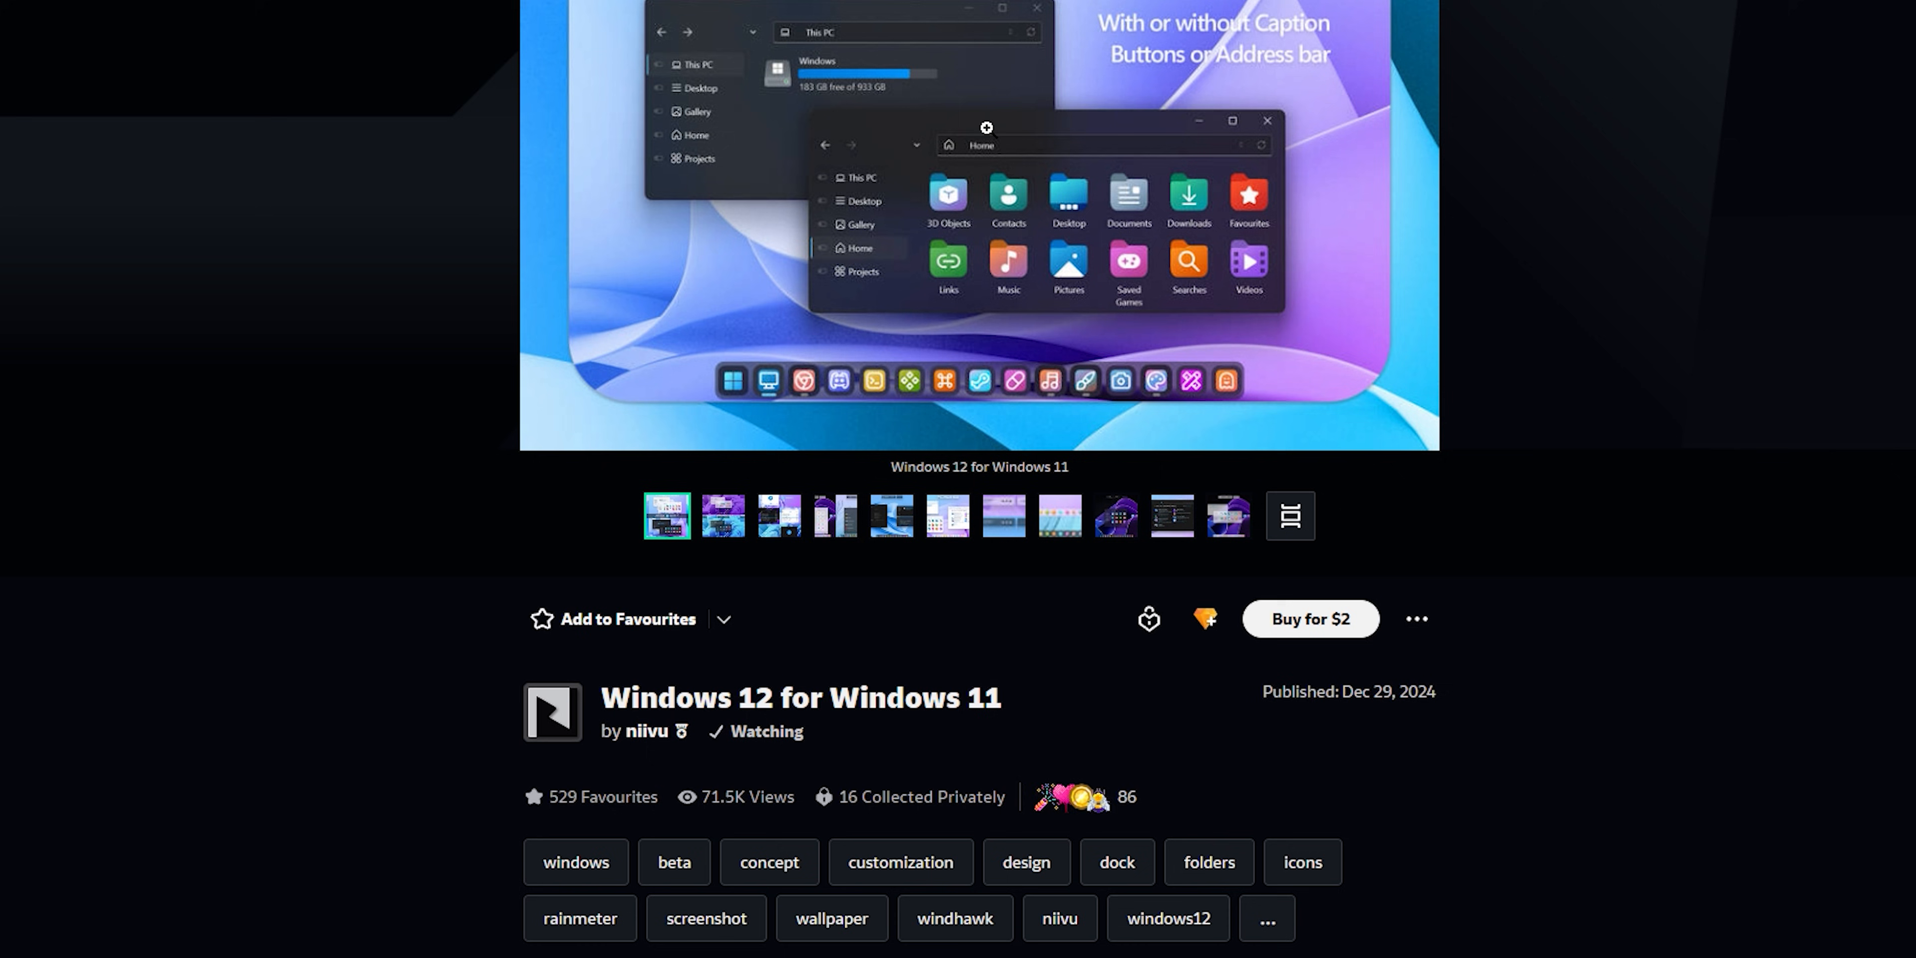
{"action": "left_click_drag", "start_coordinate": [597, 704], "coordinate": [1058, 713]}
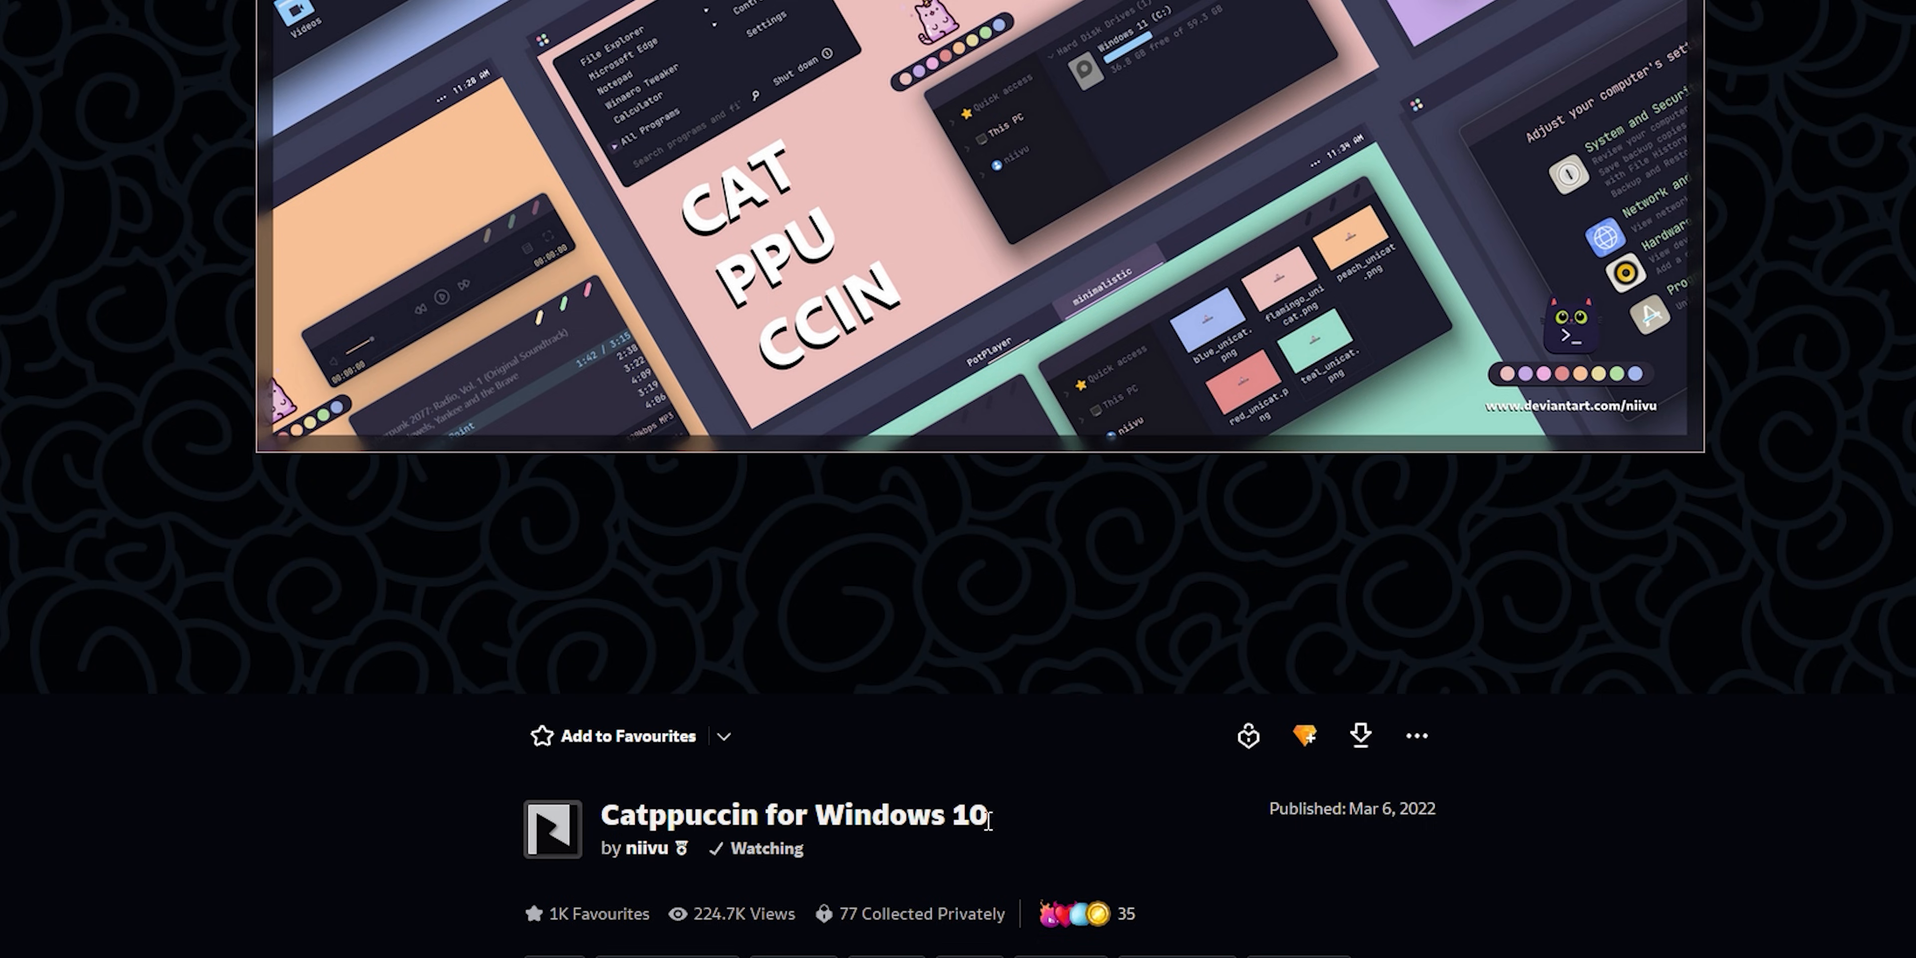
{"action": "left_click_drag", "start_coordinate": [987, 819], "coordinate": [737, 803]}
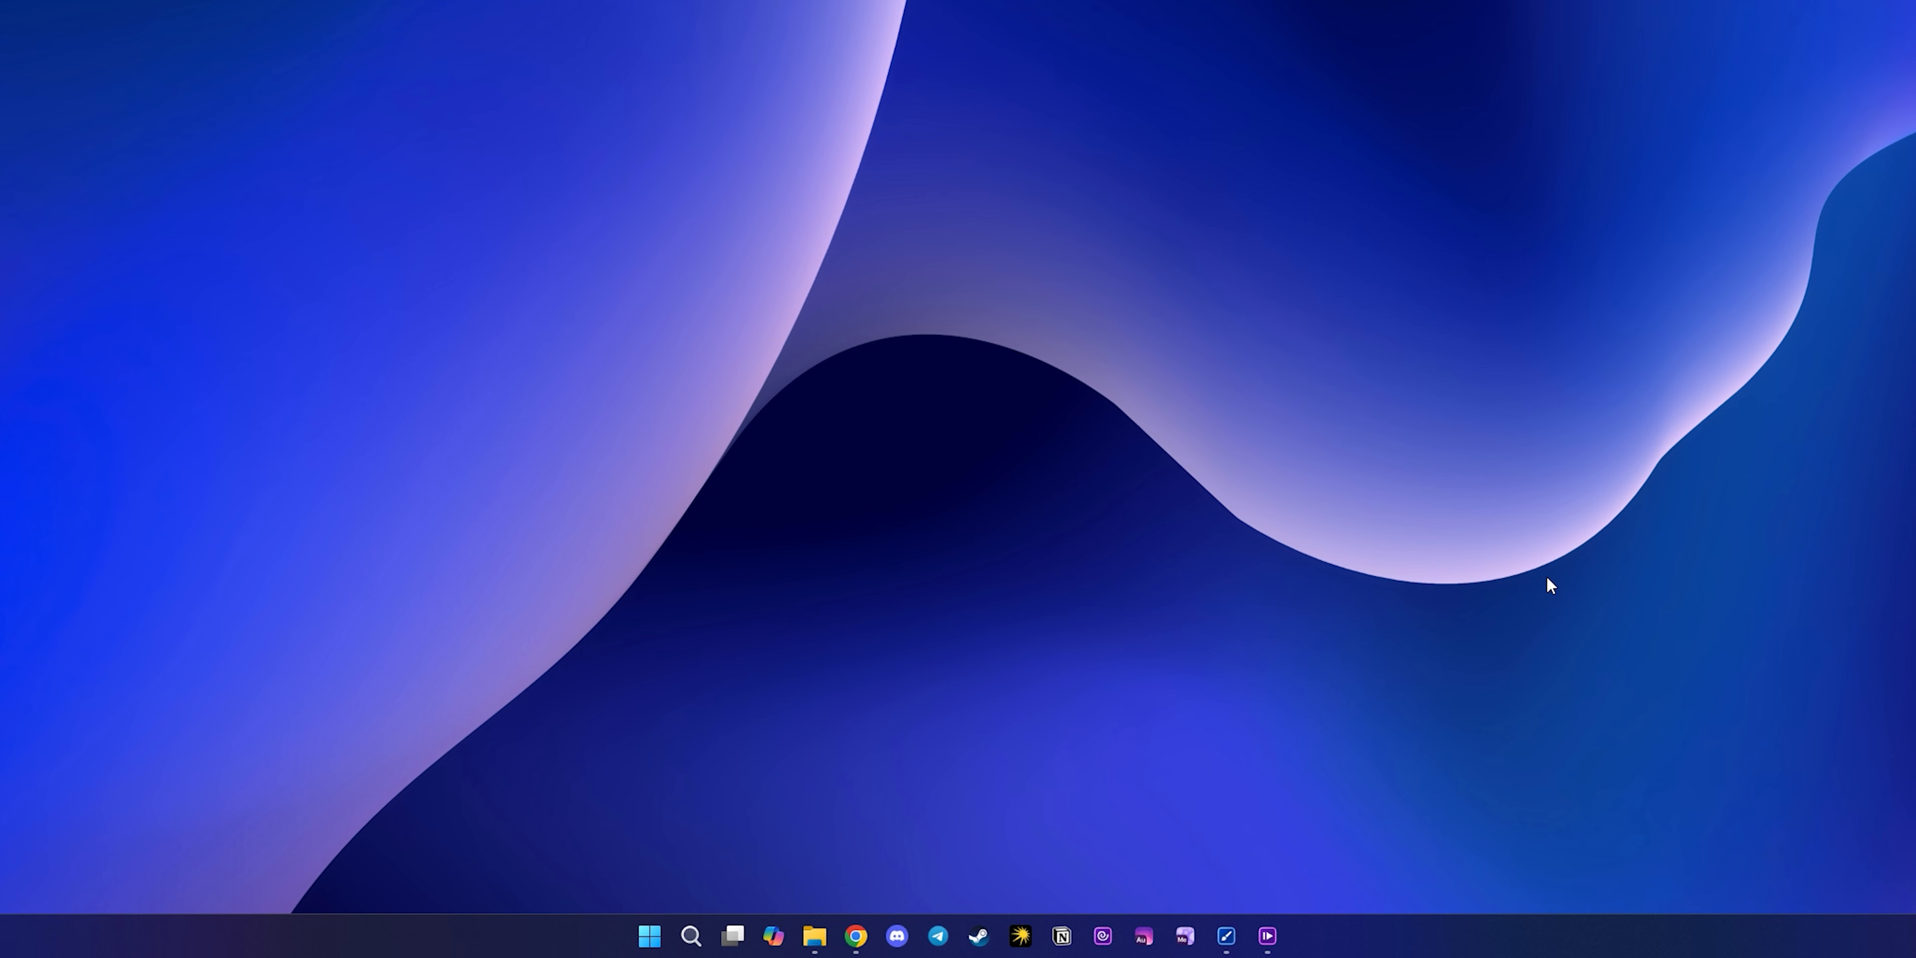
Step: Run winver to check the installed Windows version
{"action": "key", "text": "super"}
{"action": "type", "text": "winve"}
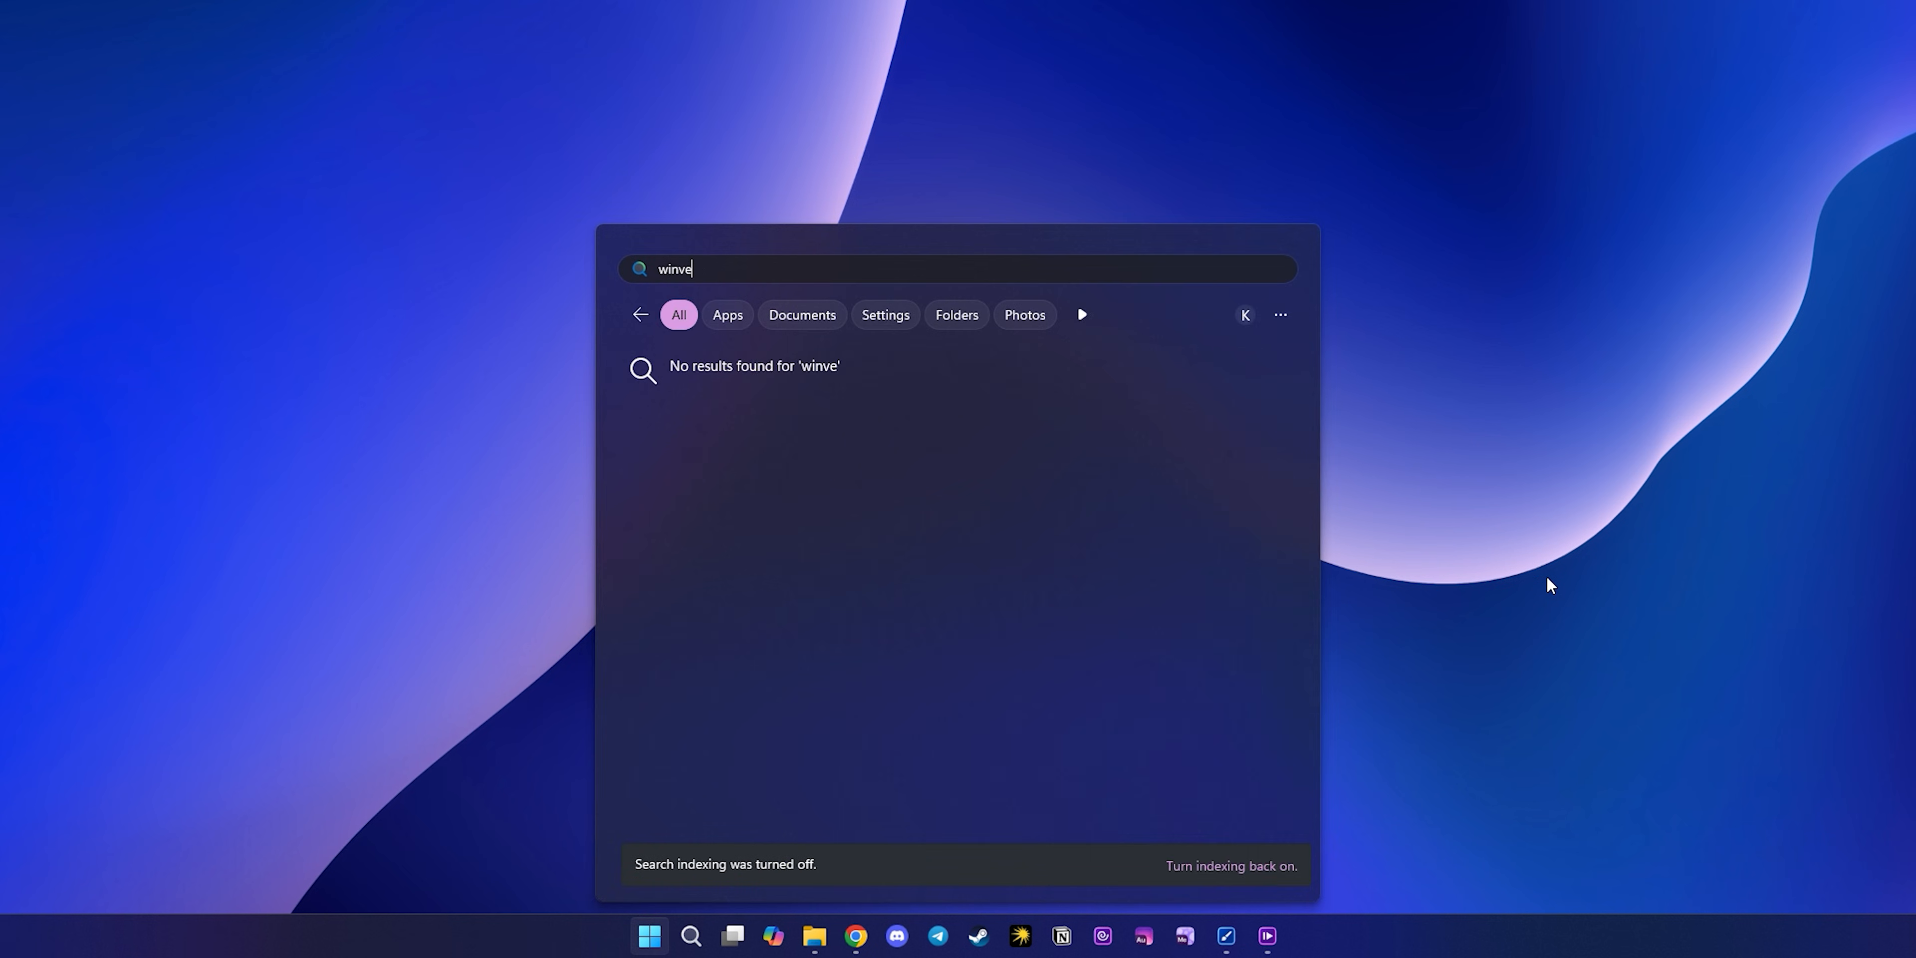
{"action": "type", "text": "r"}
{"action": "key", "text": "Return"}
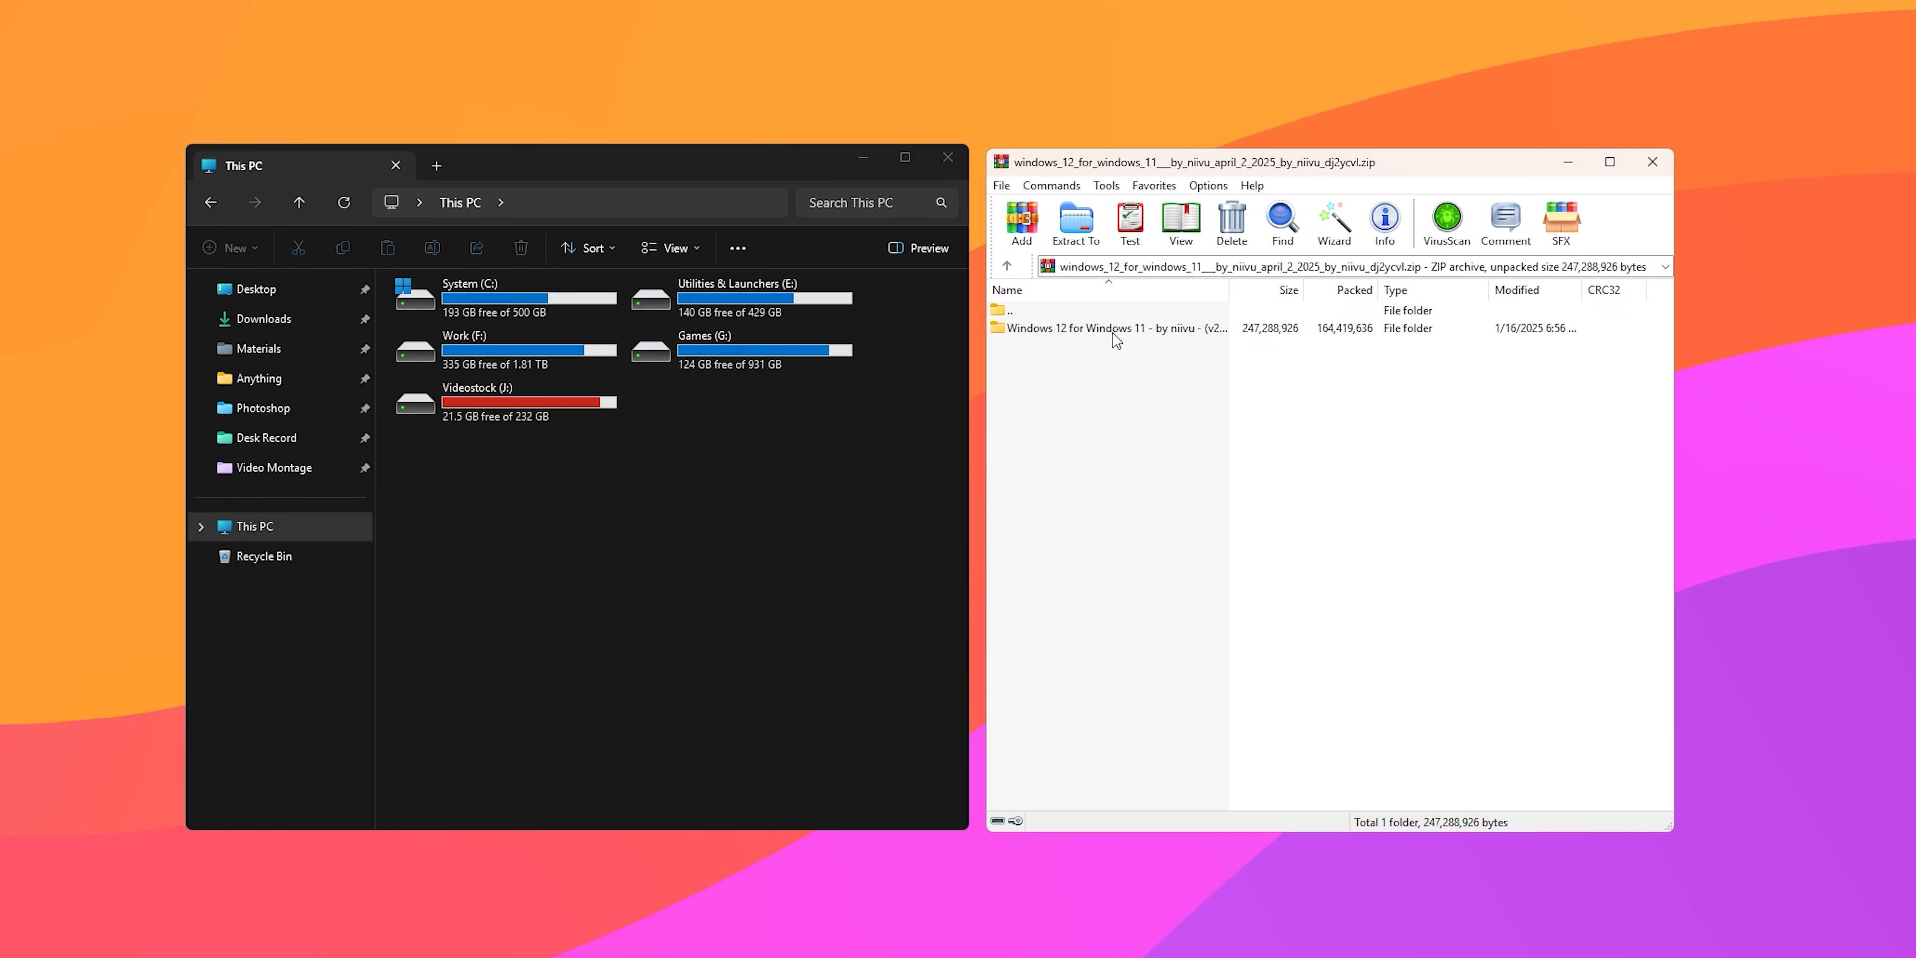
Step: Open the Windows 11 Themes folder inside the Windows 12 for Windows 11 archive and select the Windows 12 folder and all theme files
{"action": "double_click", "coordinate": [1117, 328]}
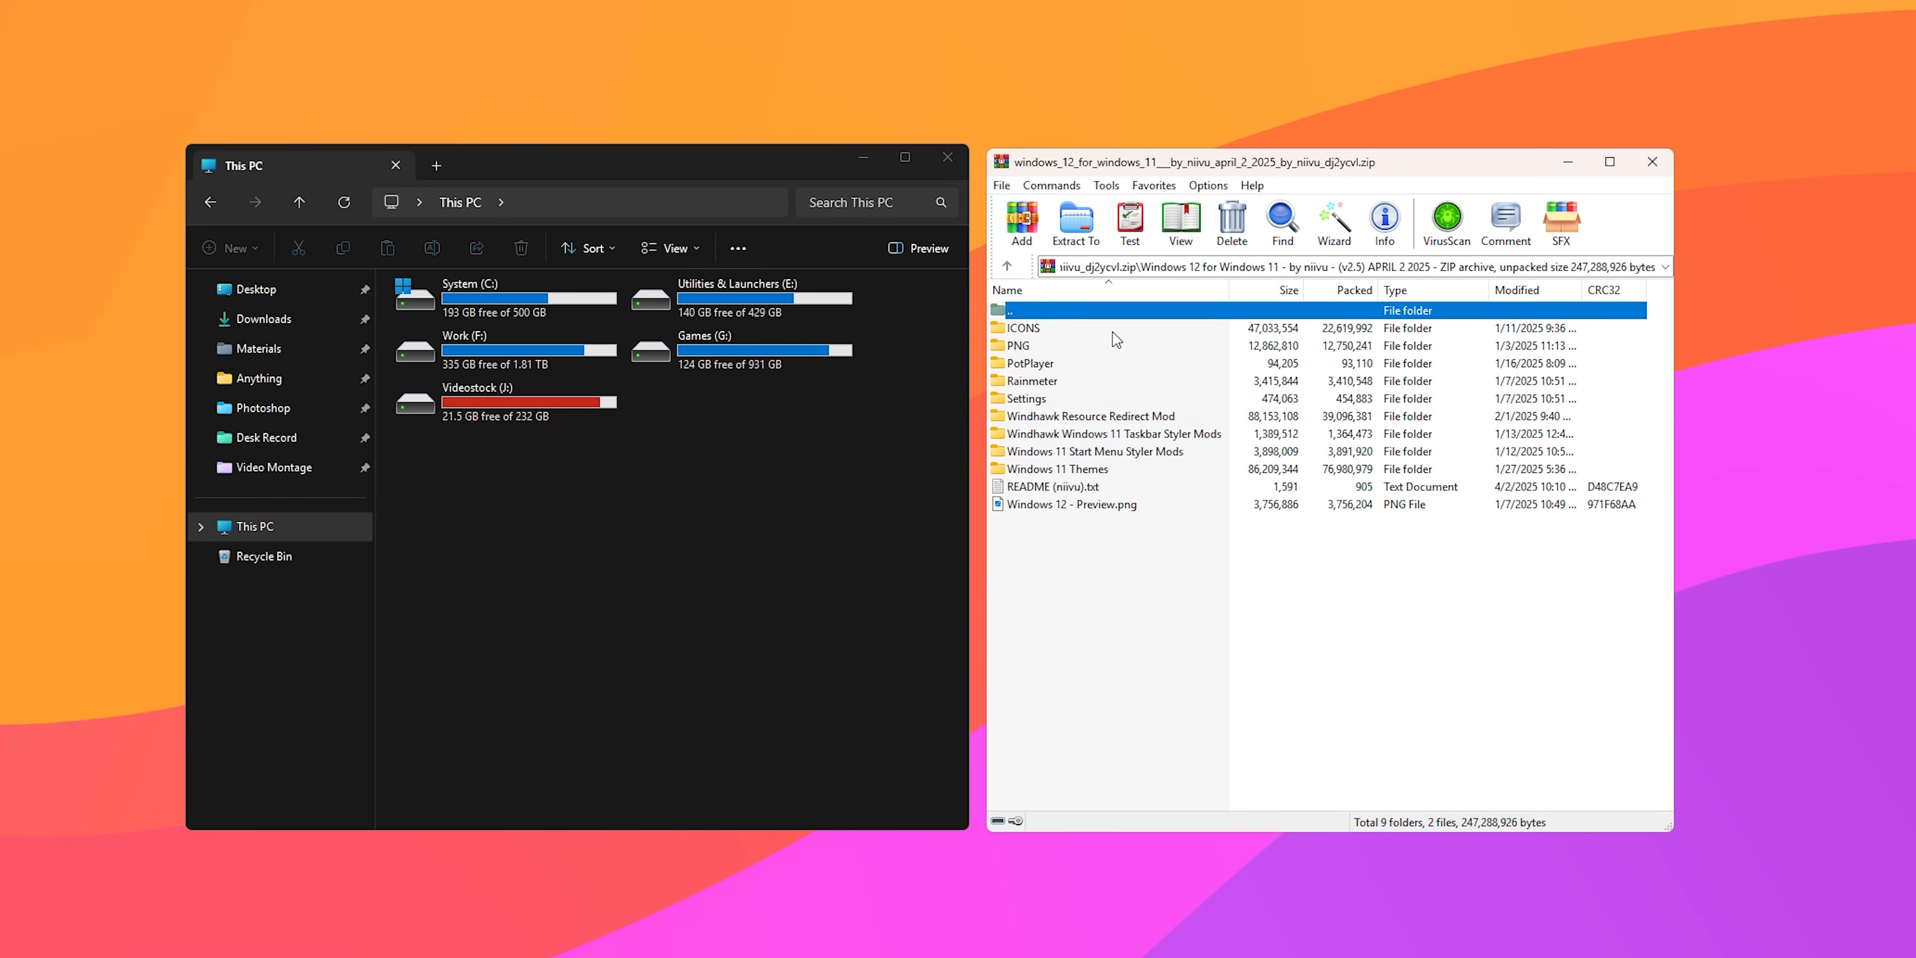
{"action": "left_click_drag", "start_coordinate": [1115, 601], "coordinate": [1067, 593]}
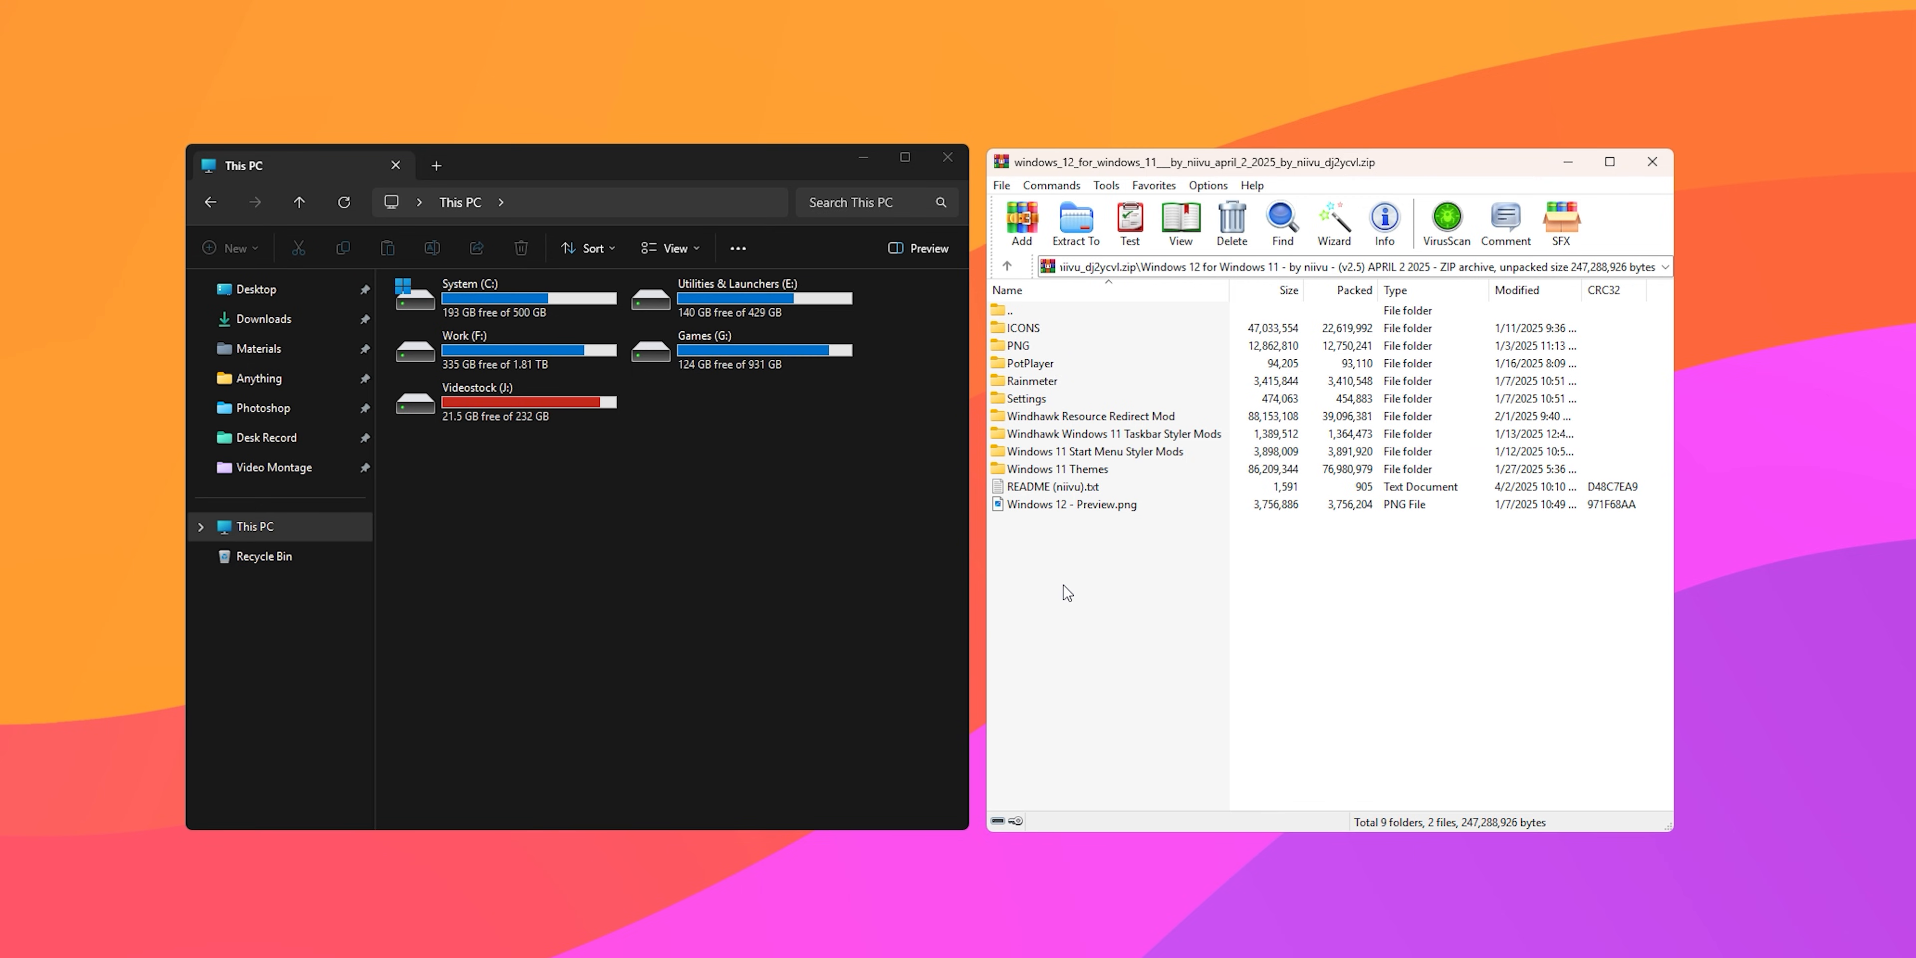
{"action": "left_click", "coordinate": [1079, 470]}
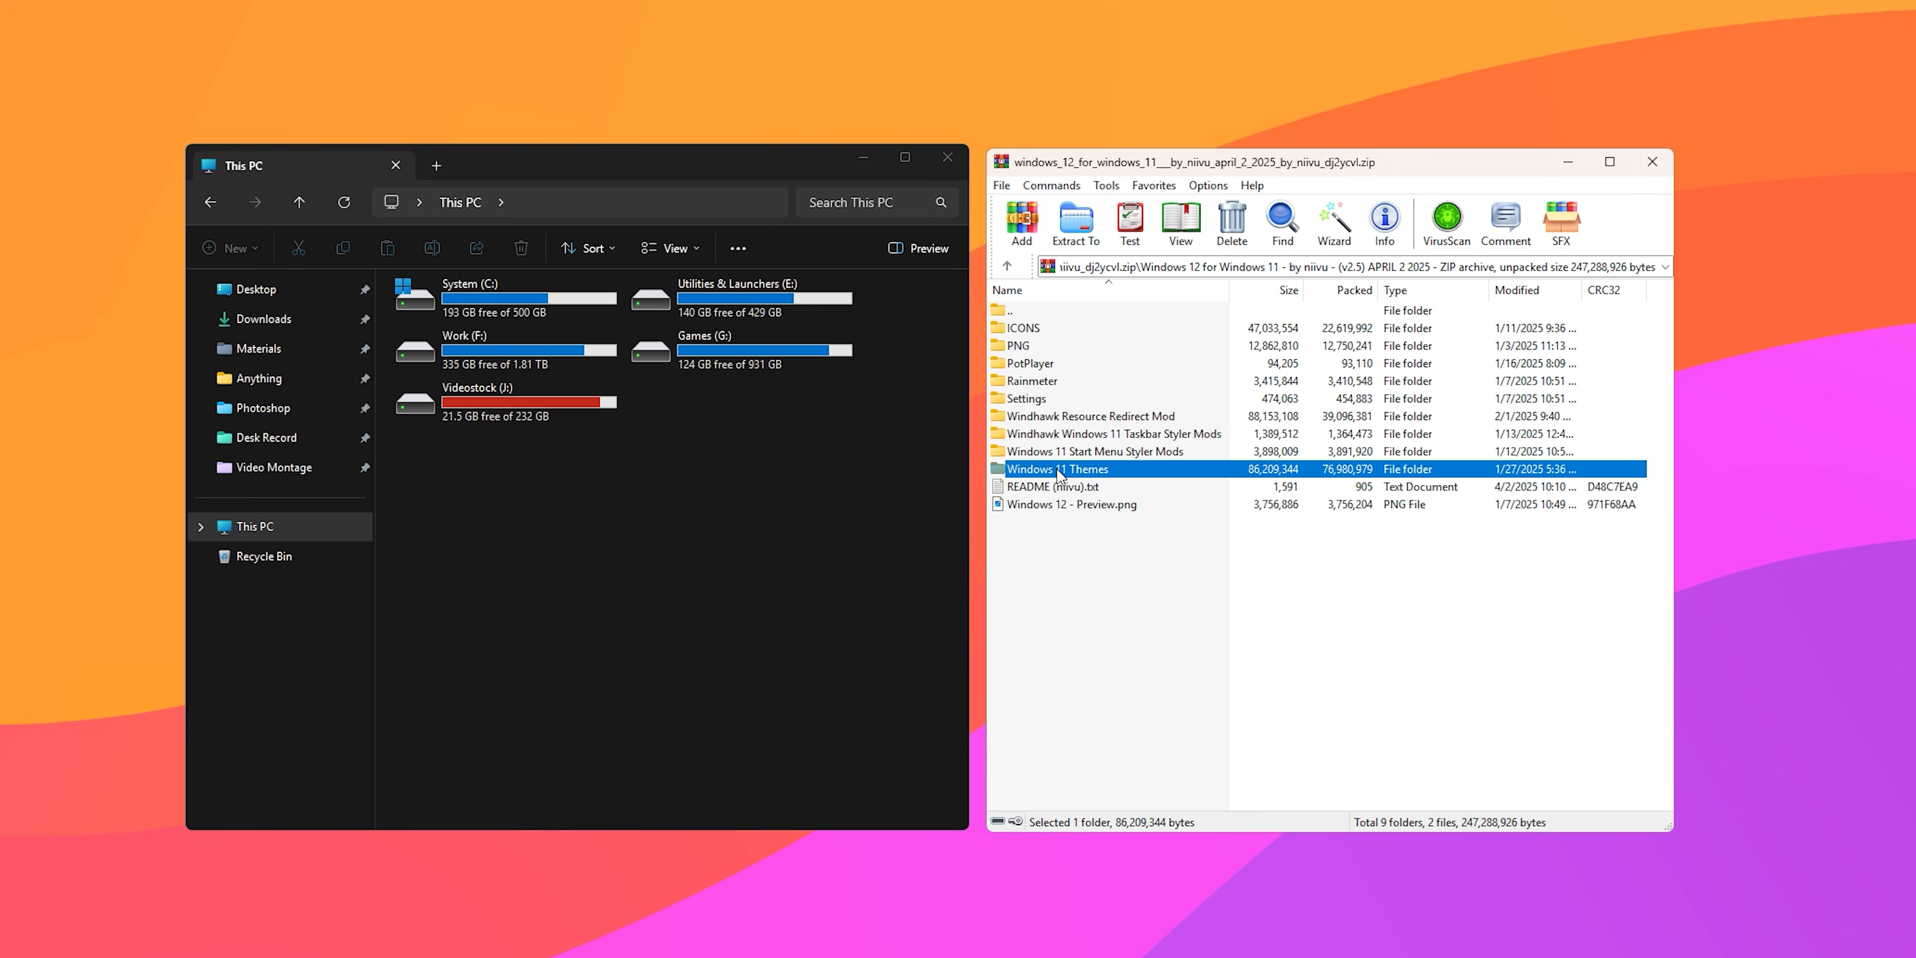
{"action": "double_click", "coordinate": [1059, 470]}
{"action": "left_click_drag", "start_coordinate": [1071, 607], "coordinate": [1013, 326]}
Step: Move the selected theme files from the archive into C:\Windows\Resources\Themes, granting administrator permission for all items
{"action": "double_click", "coordinate": [529, 320]}
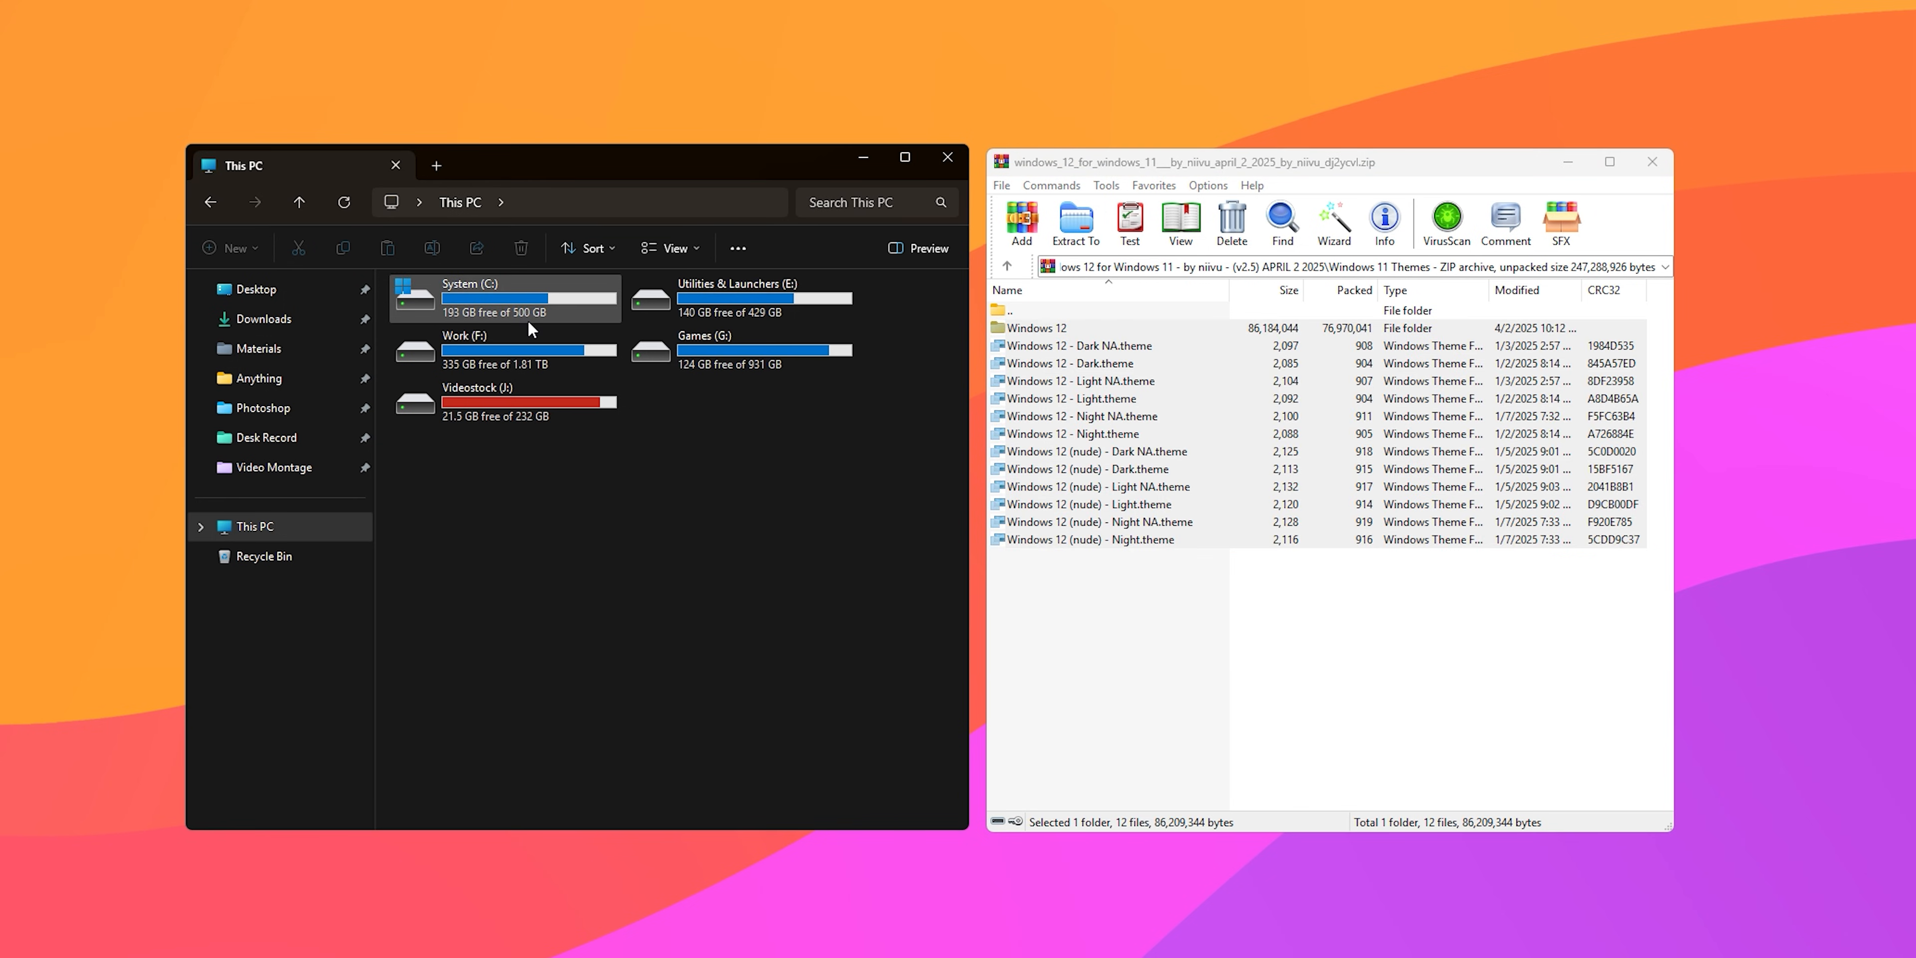
{"action": "double_click", "coordinate": [426, 393]}
{"action": "scroll", "coordinate": [434, 413], "scroll_direction": "down", "scroll_amount": 12}
{"action": "left_click", "coordinate": [482, 567]}
{"action": "double_click", "coordinate": [482, 567]}
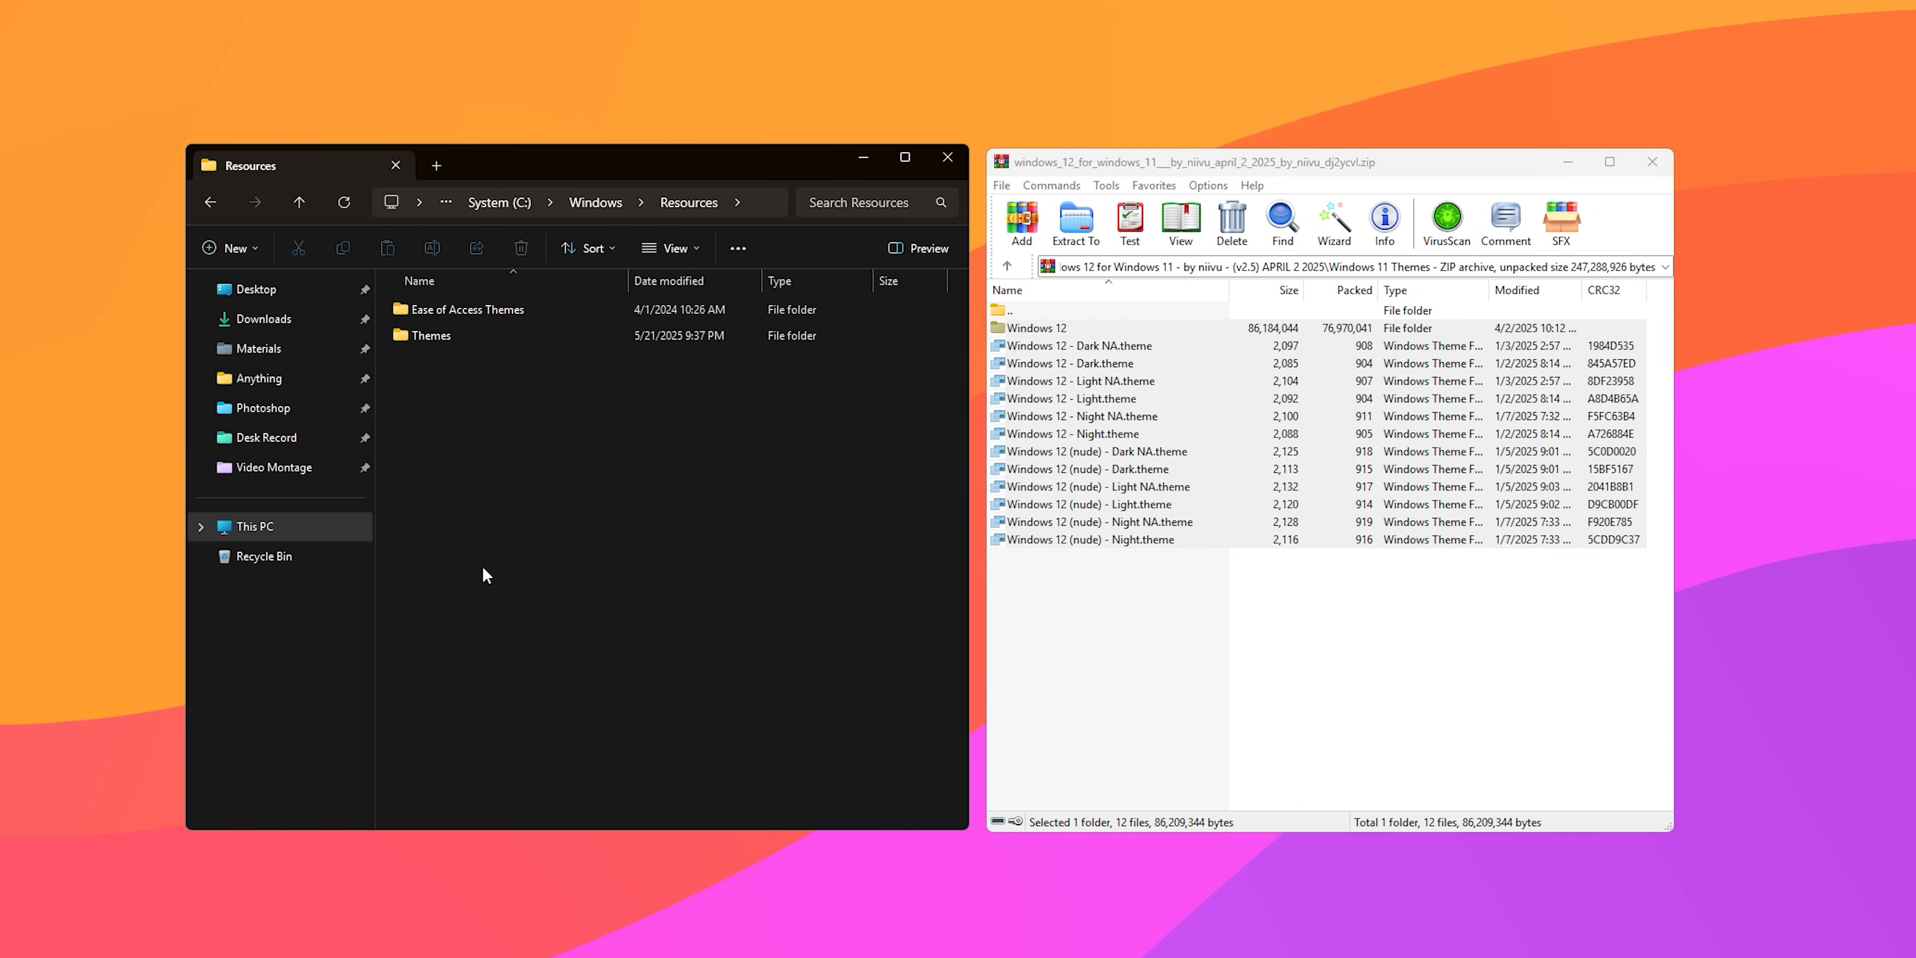
{"action": "double_click", "coordinate": [444, 341]}
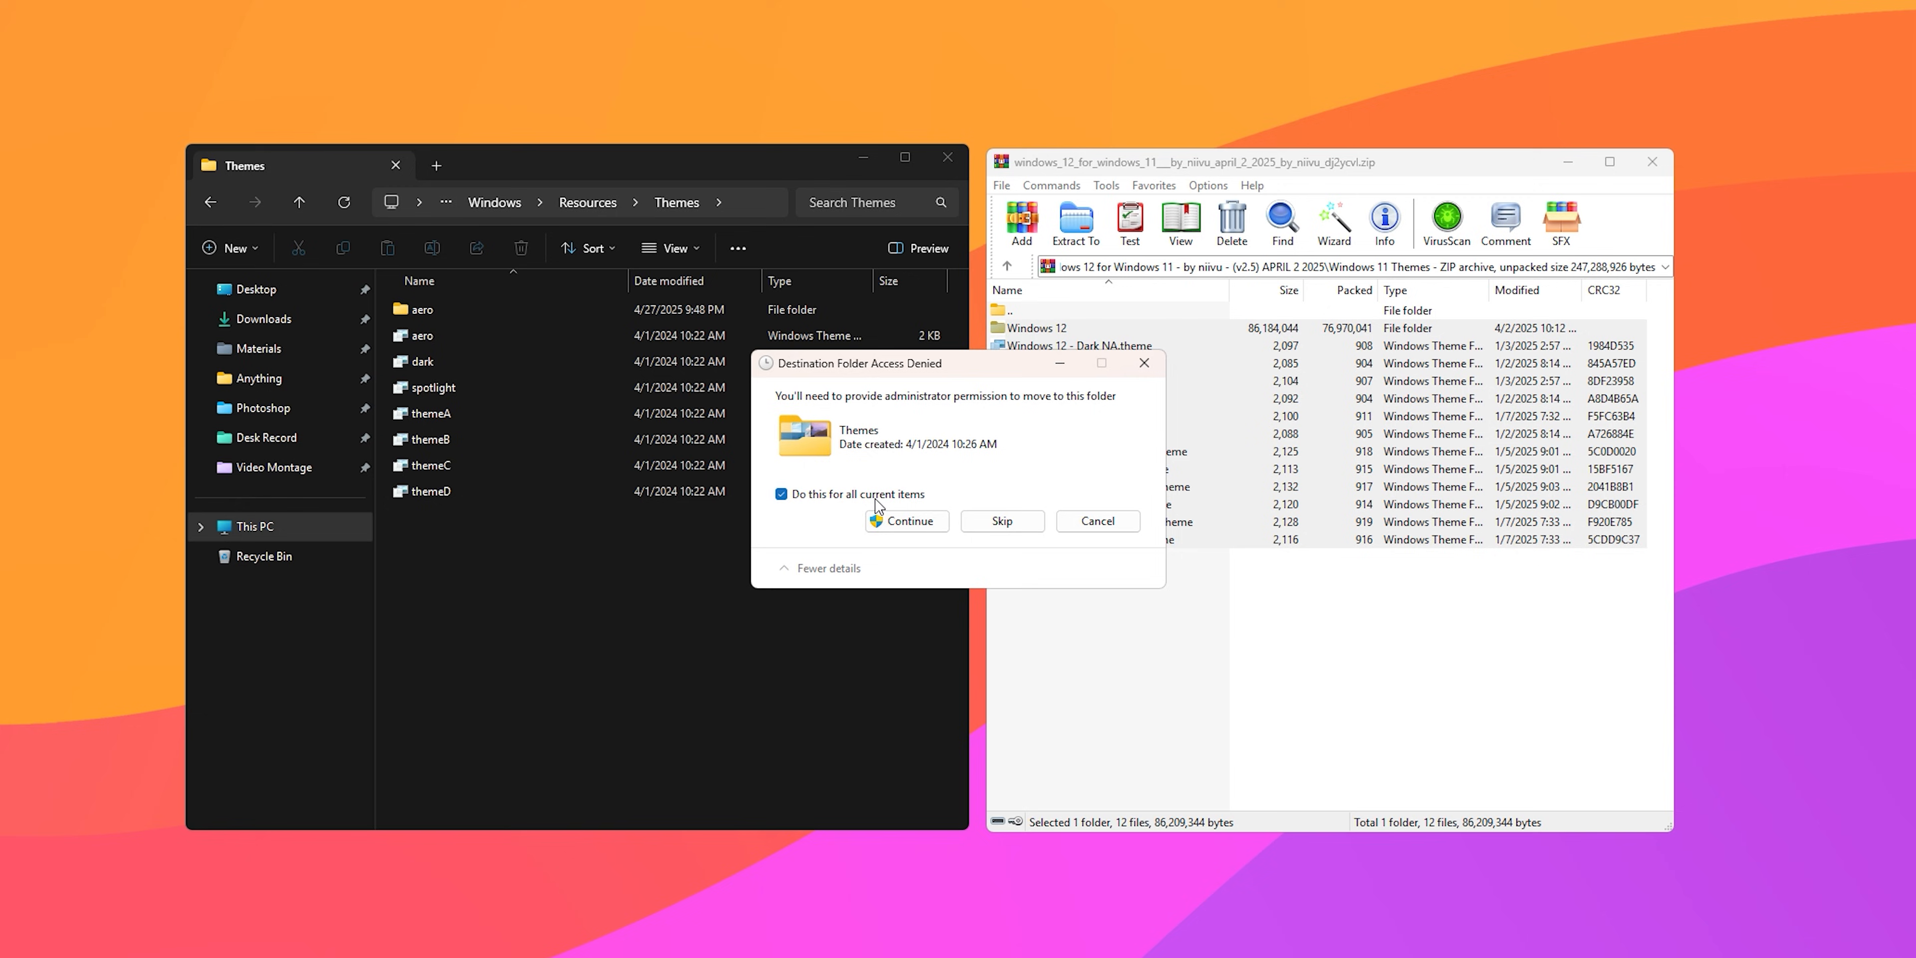
{"action": "left_click", "coordinate": [886, 519]}
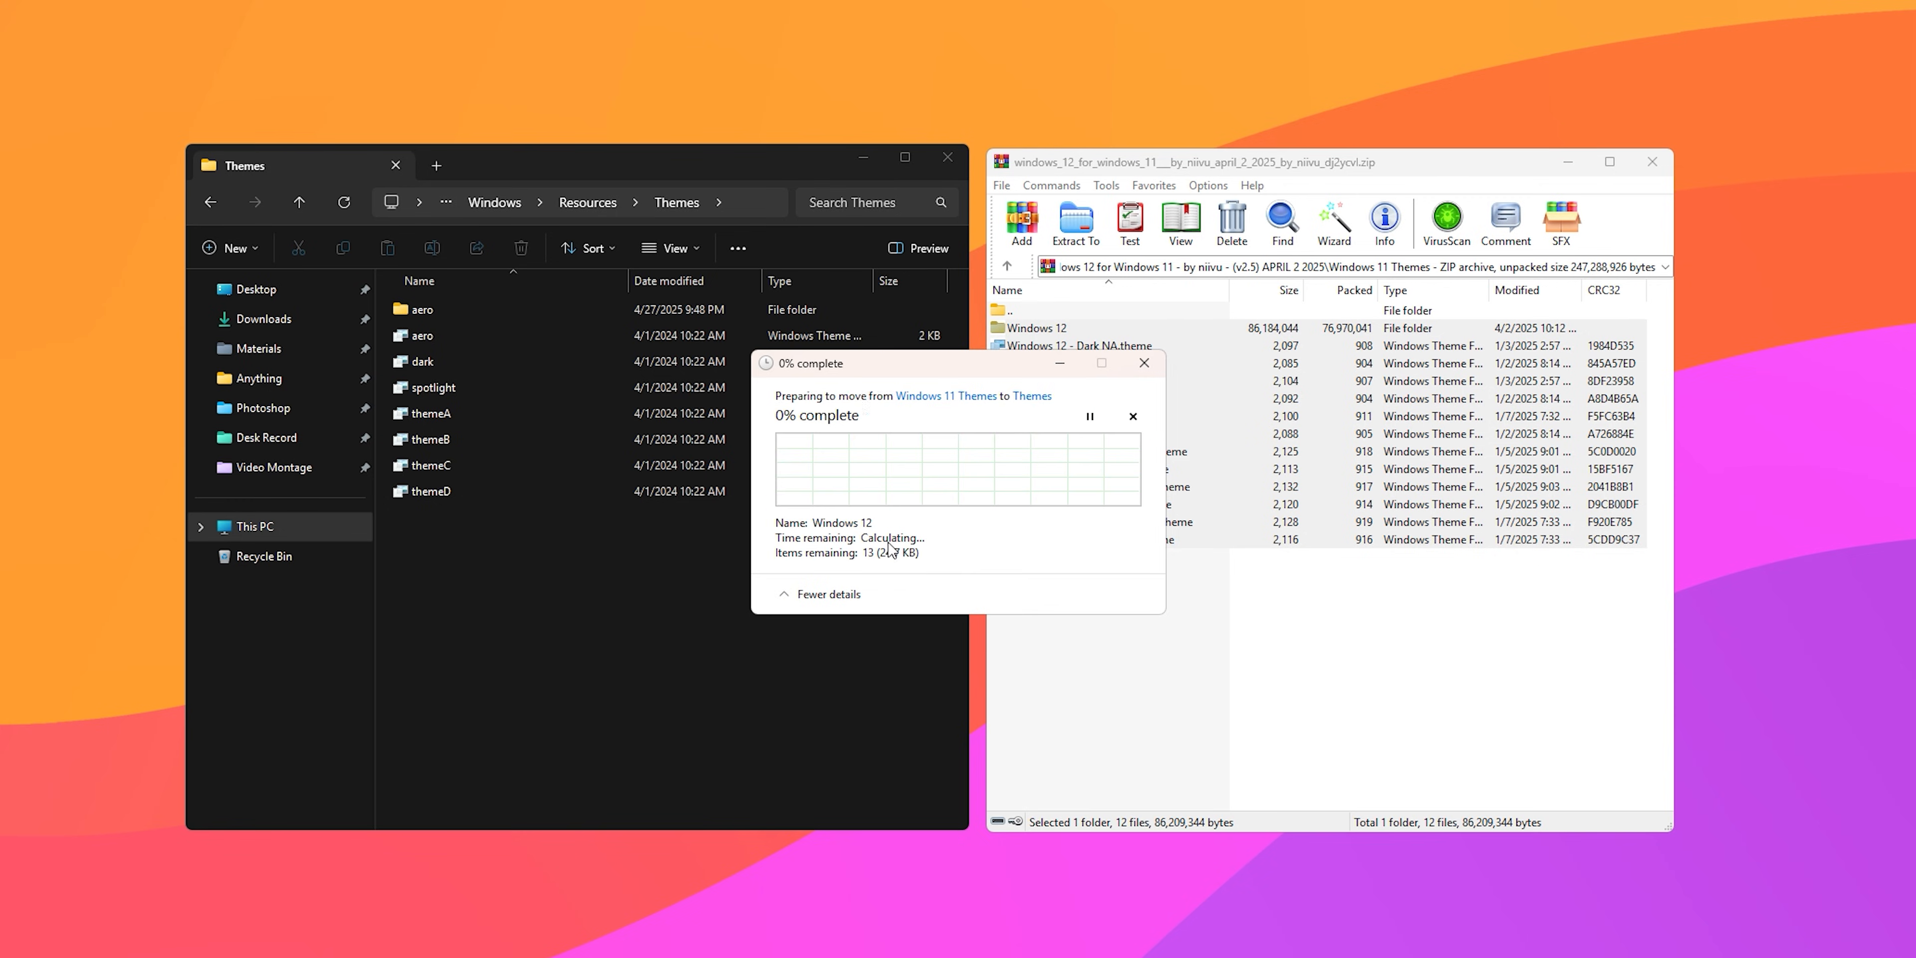
Step: Open the Themes page of the desktop personalization settings and apply one of the newly added dark Windows 12 themes
{"action": "right_click", "coordinate": [774, 291]}
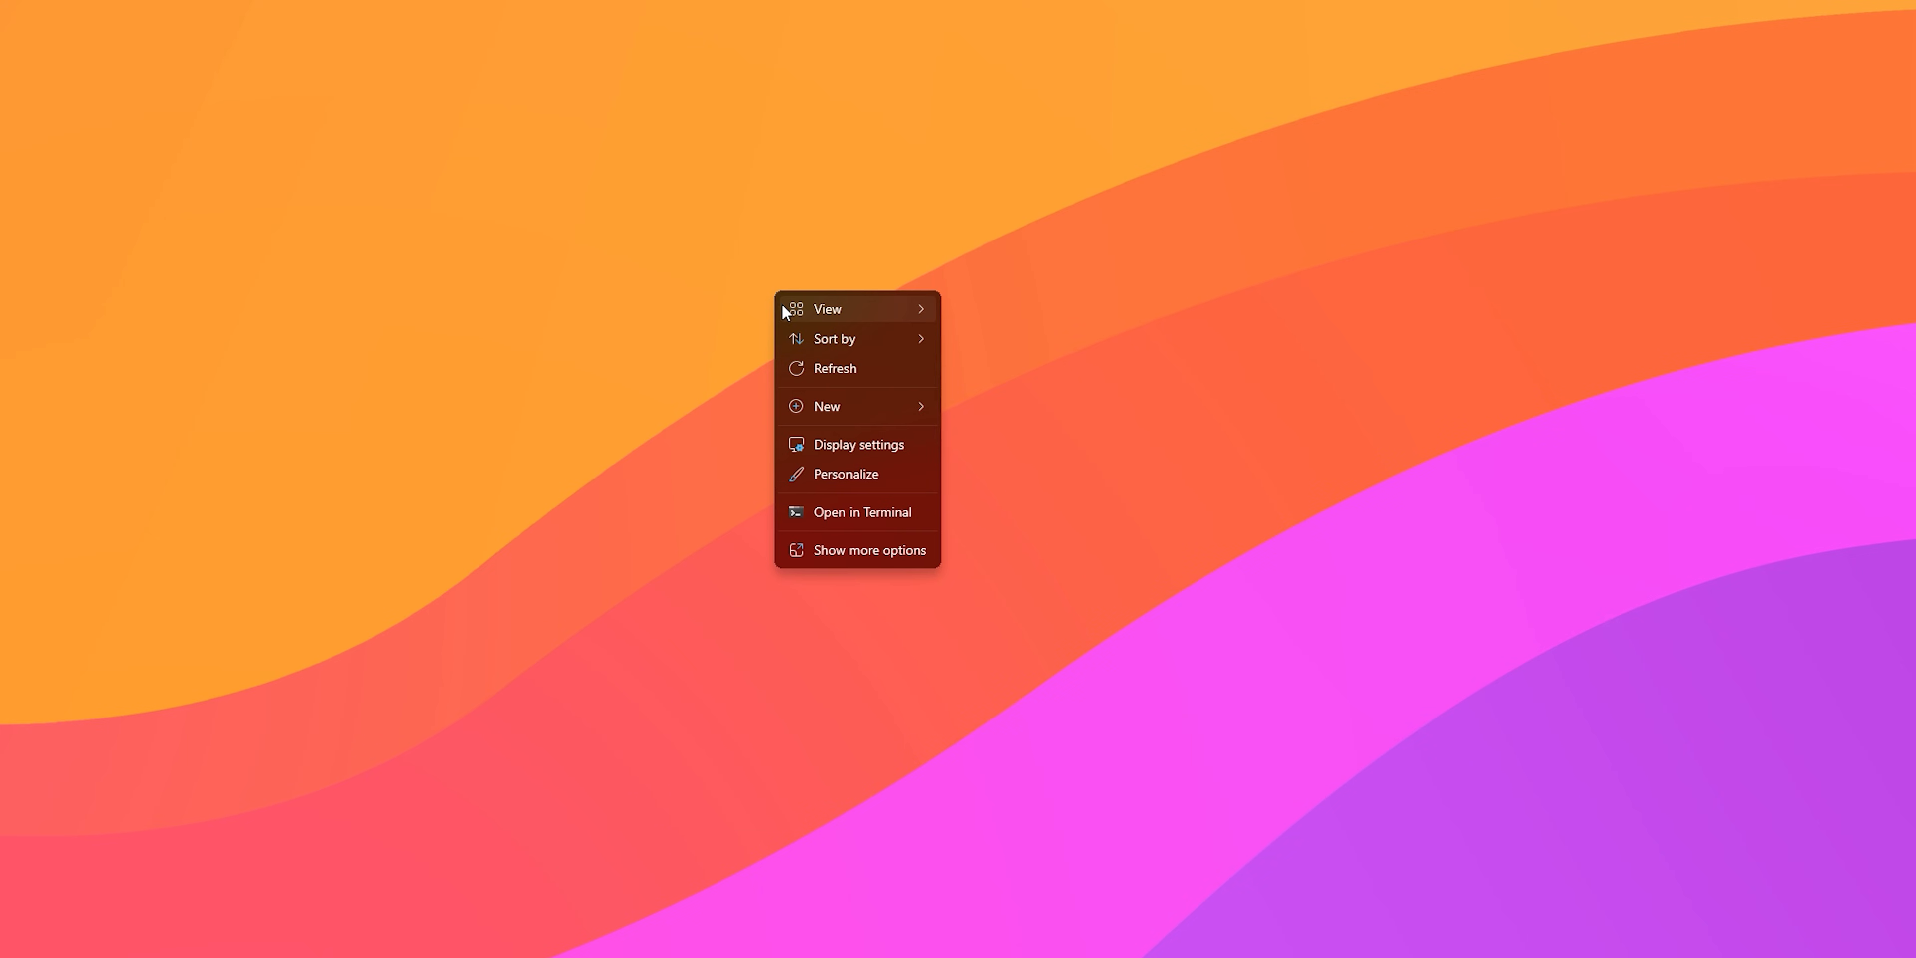
{"action": "left_click", "coordinate": [836, 470]}
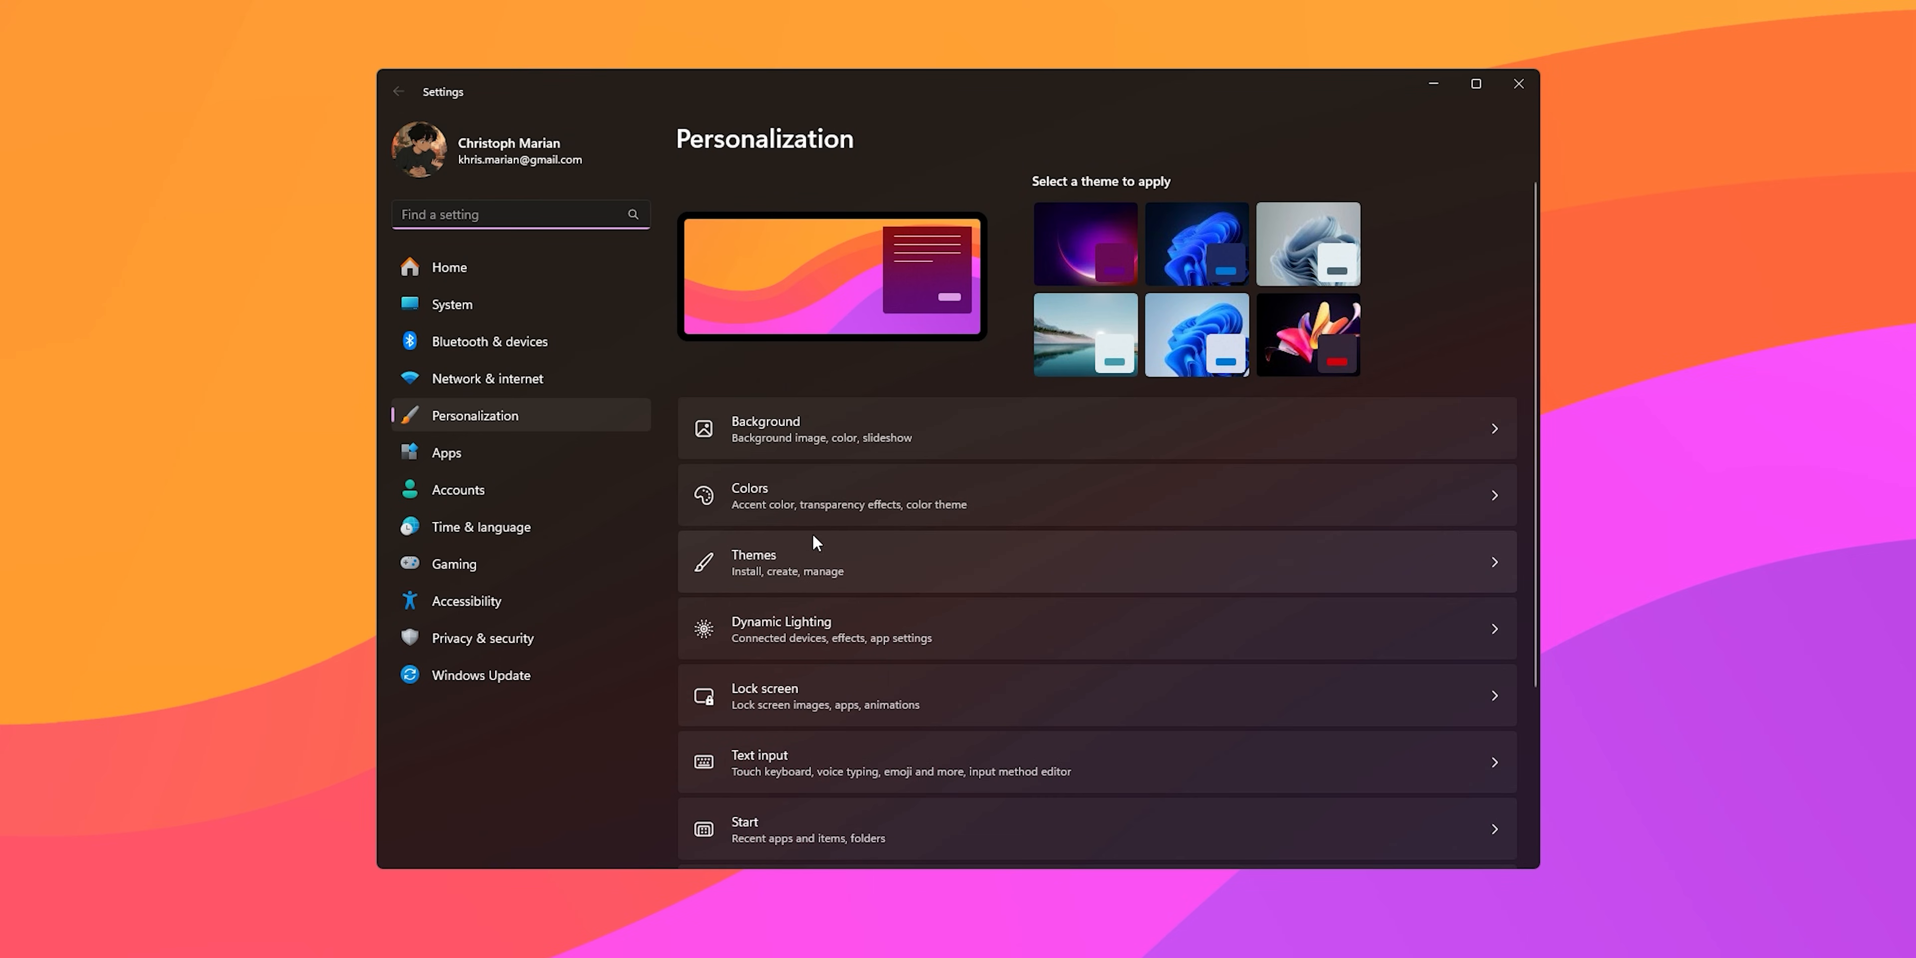
{"action": "left_click", "coordinate": [811, 554]}
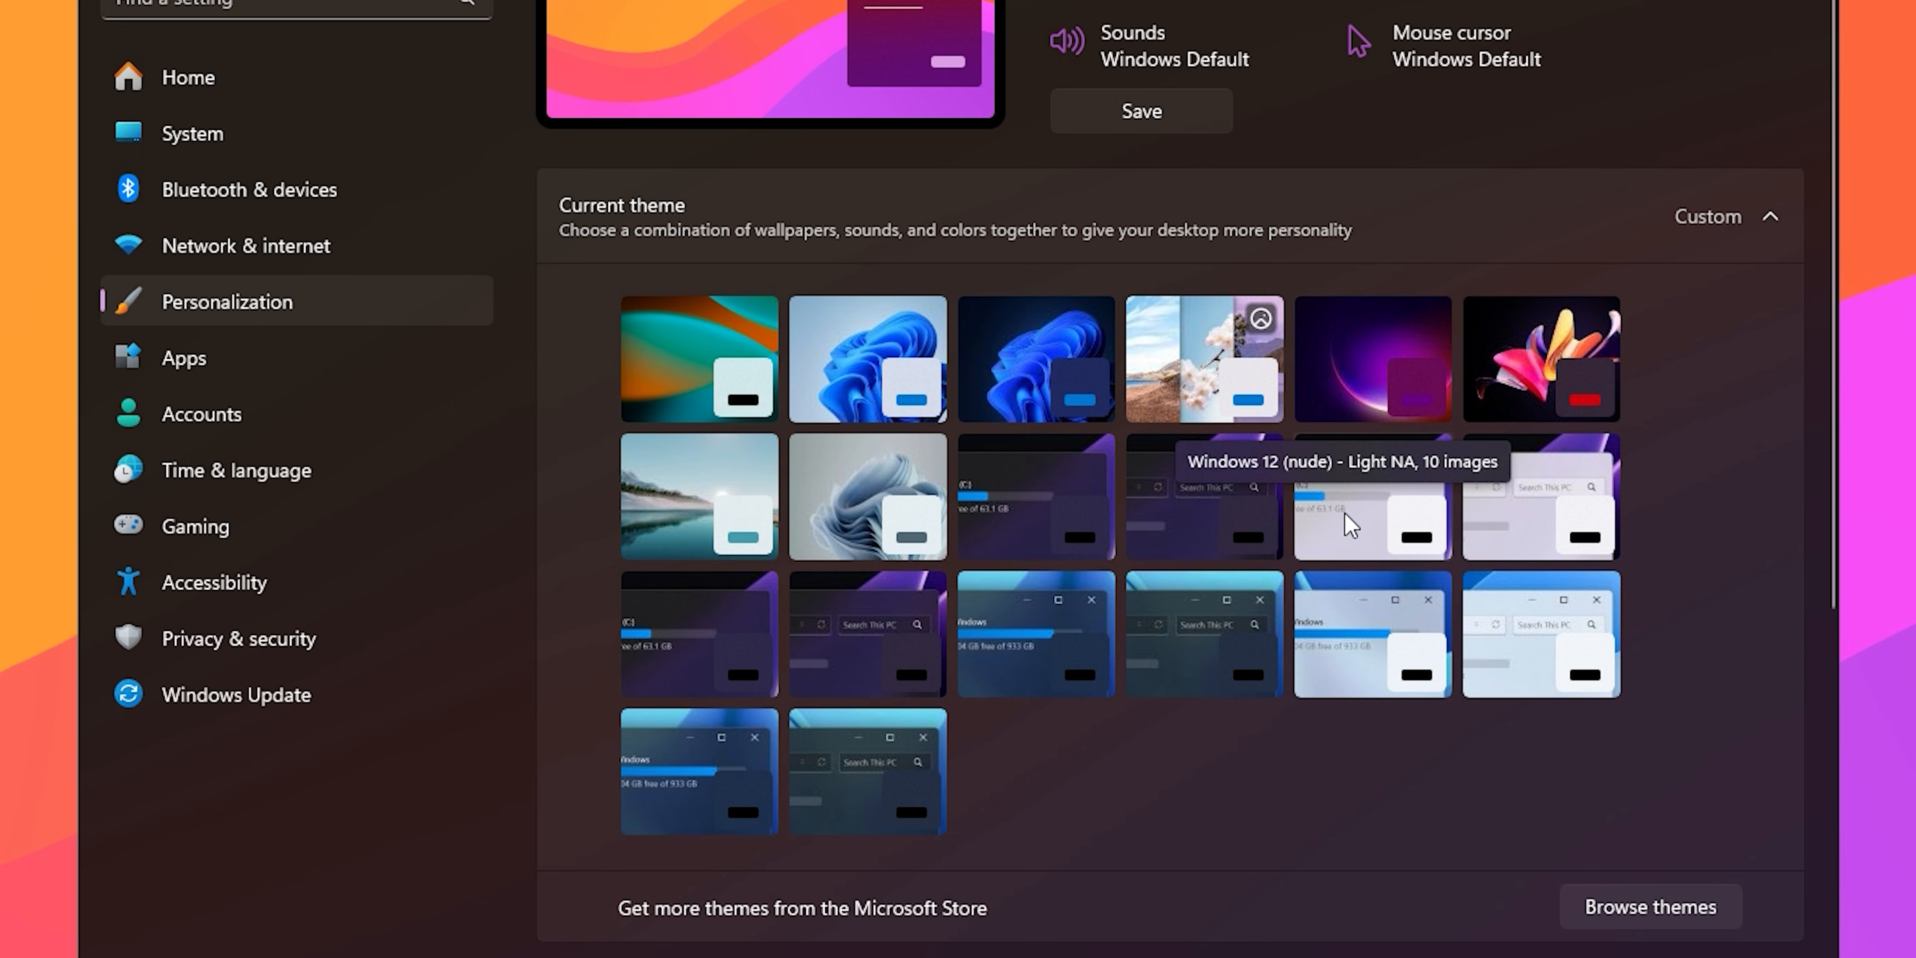
{"action": "left_click", "coordinate": [1037, 637]}
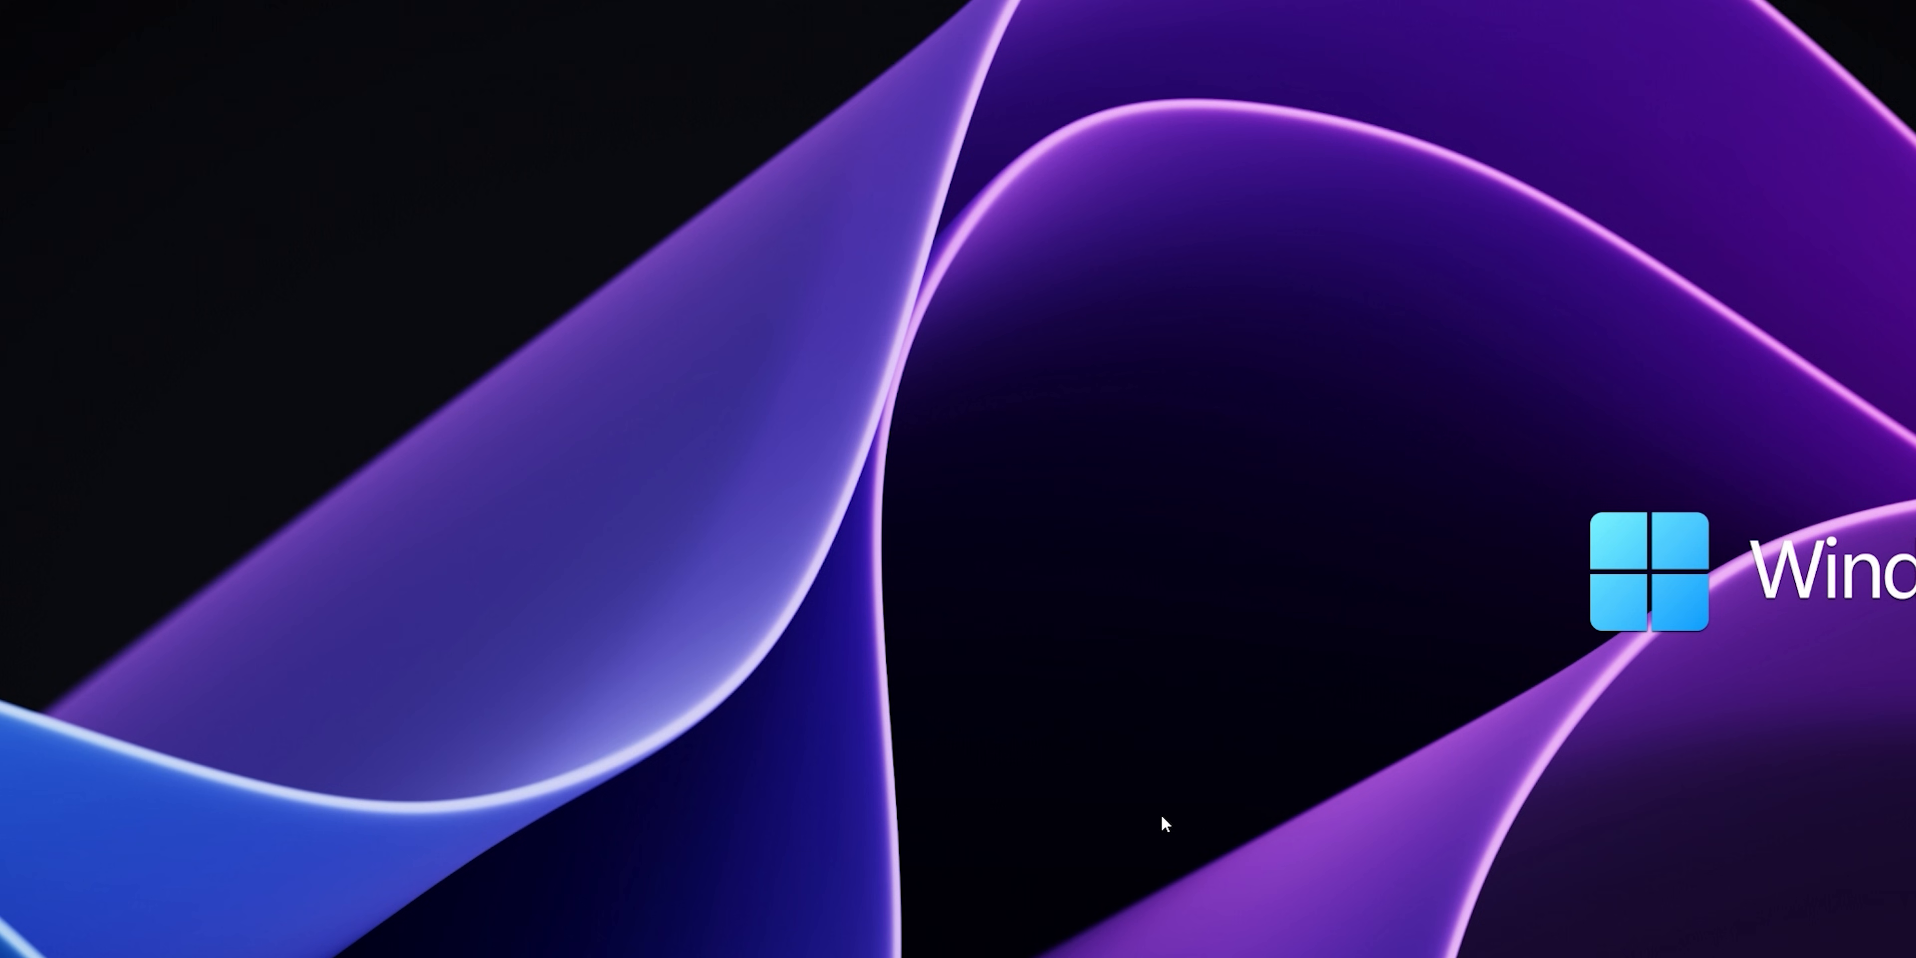
Step: Open File Explorer at This PC and move its window aside to view the applied theme
{"action": "key", "text": "super+e"}
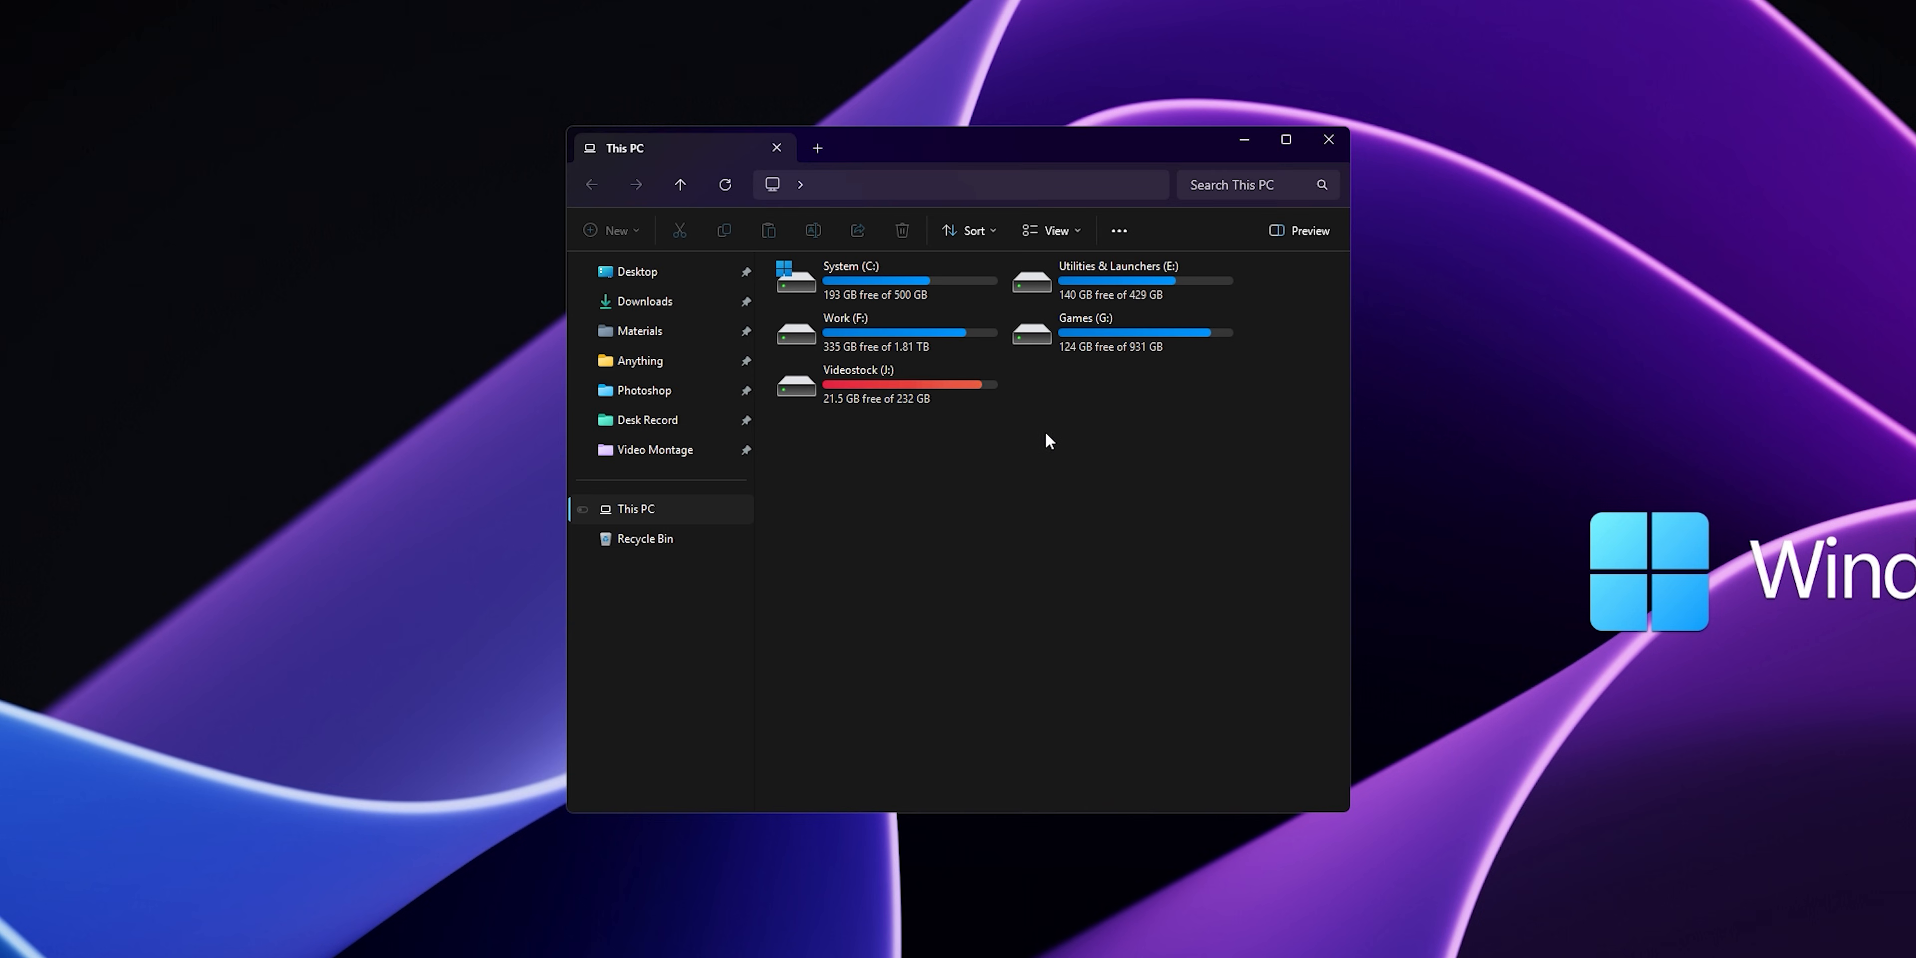
{"action": "left_click_drag", "start_coordinate": [1125, 137], "coordinate": [823, 135]}
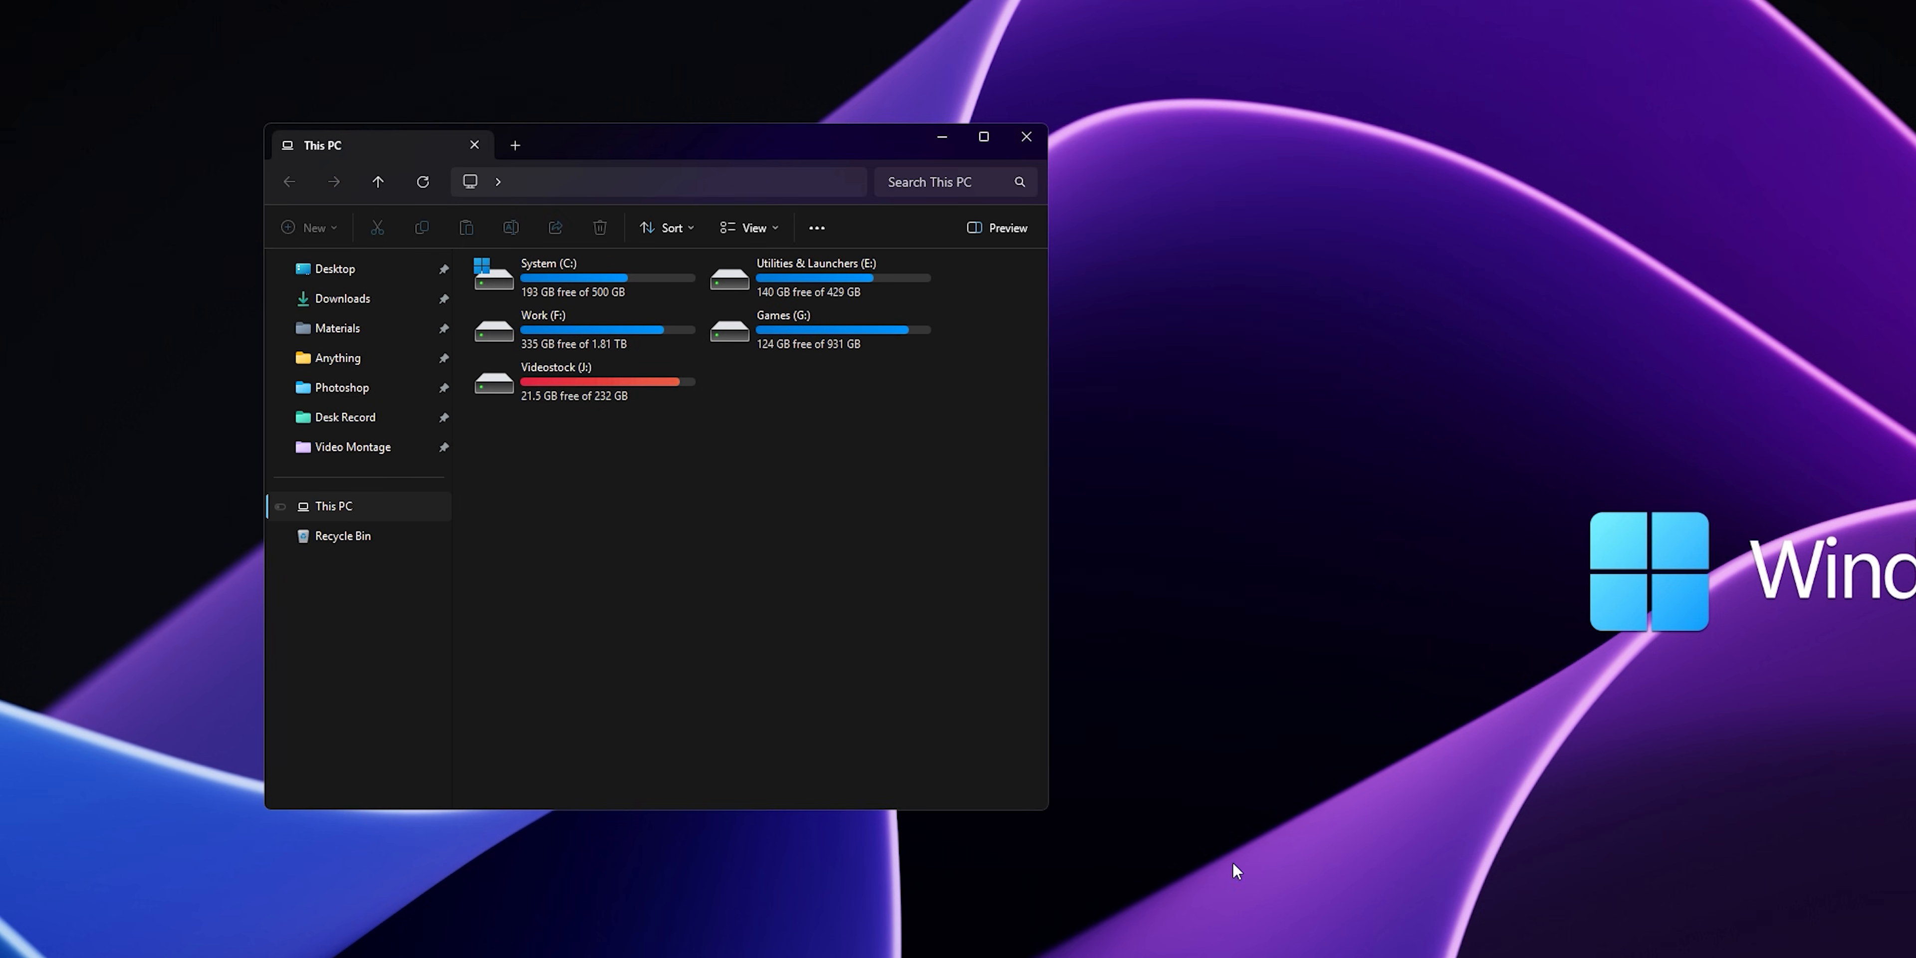
{"action": "key", "text": "alt+Tab"}
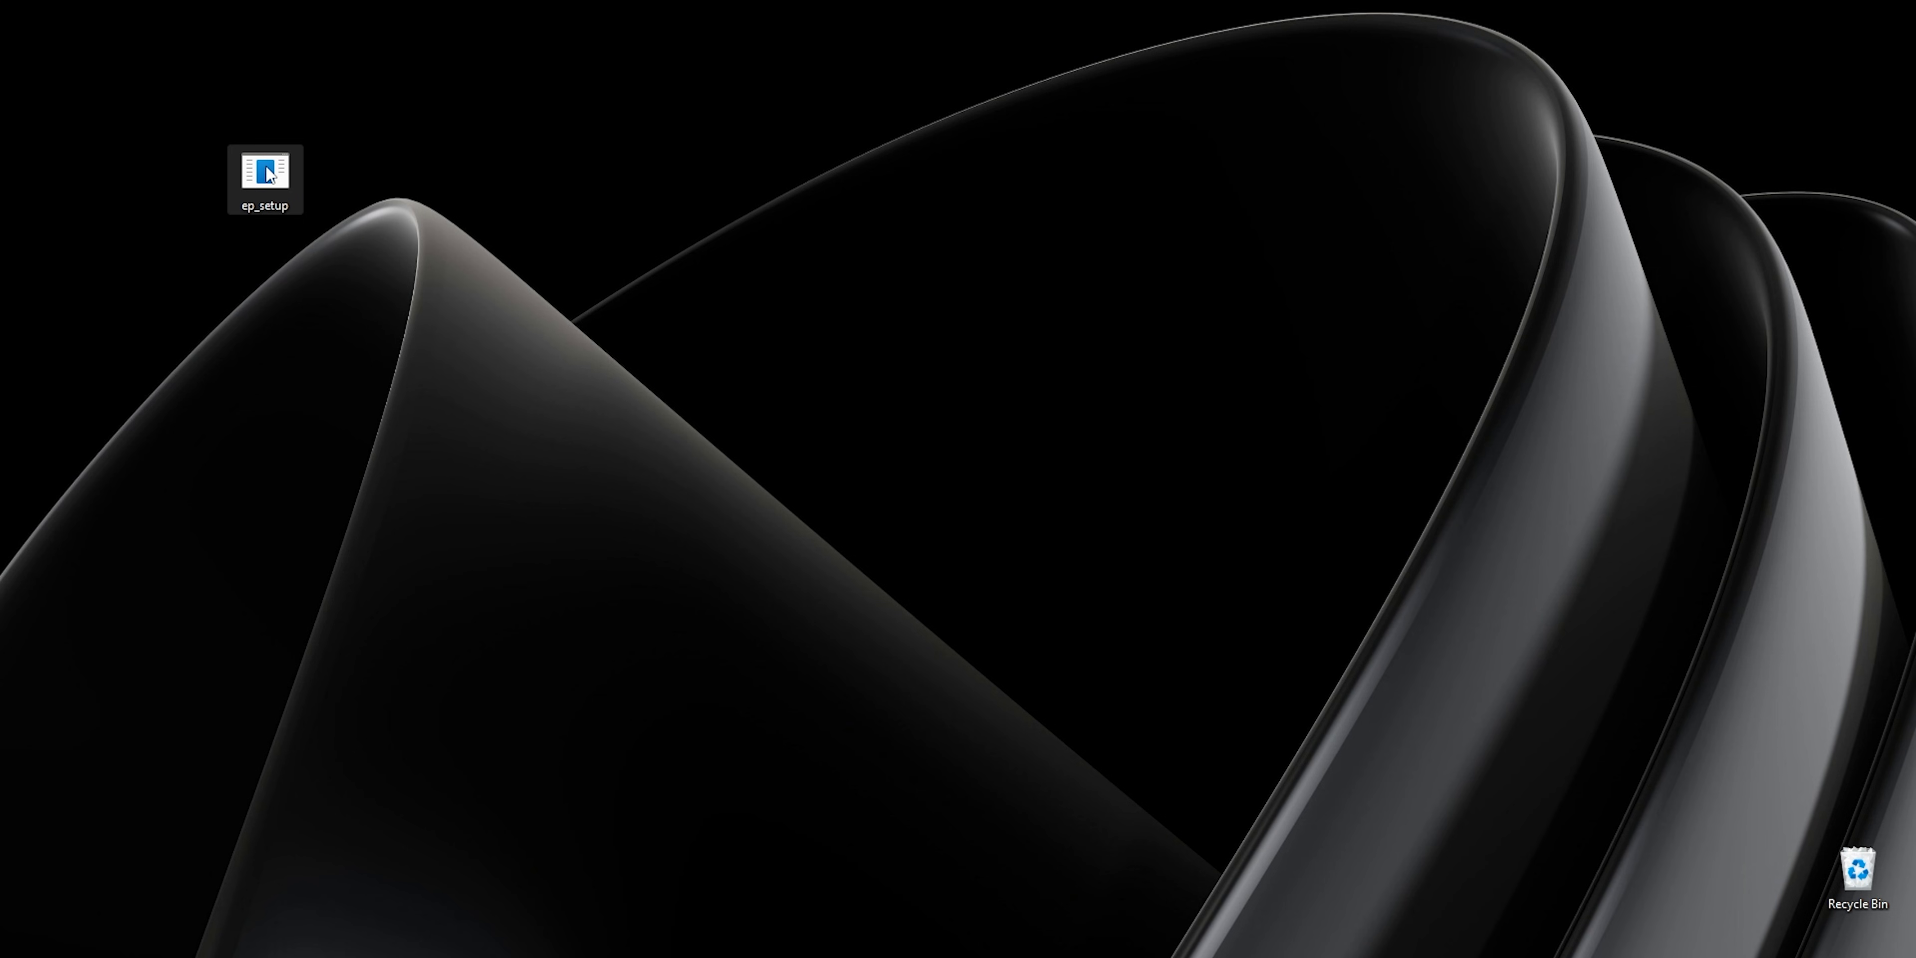
Step: Run the ep_setup installer from the desktop to install ExplorerPatcher
{"action": "right_click", "coordinate": [264, 171]}
{"action": "left_click", "coordinate": [353, 311]}
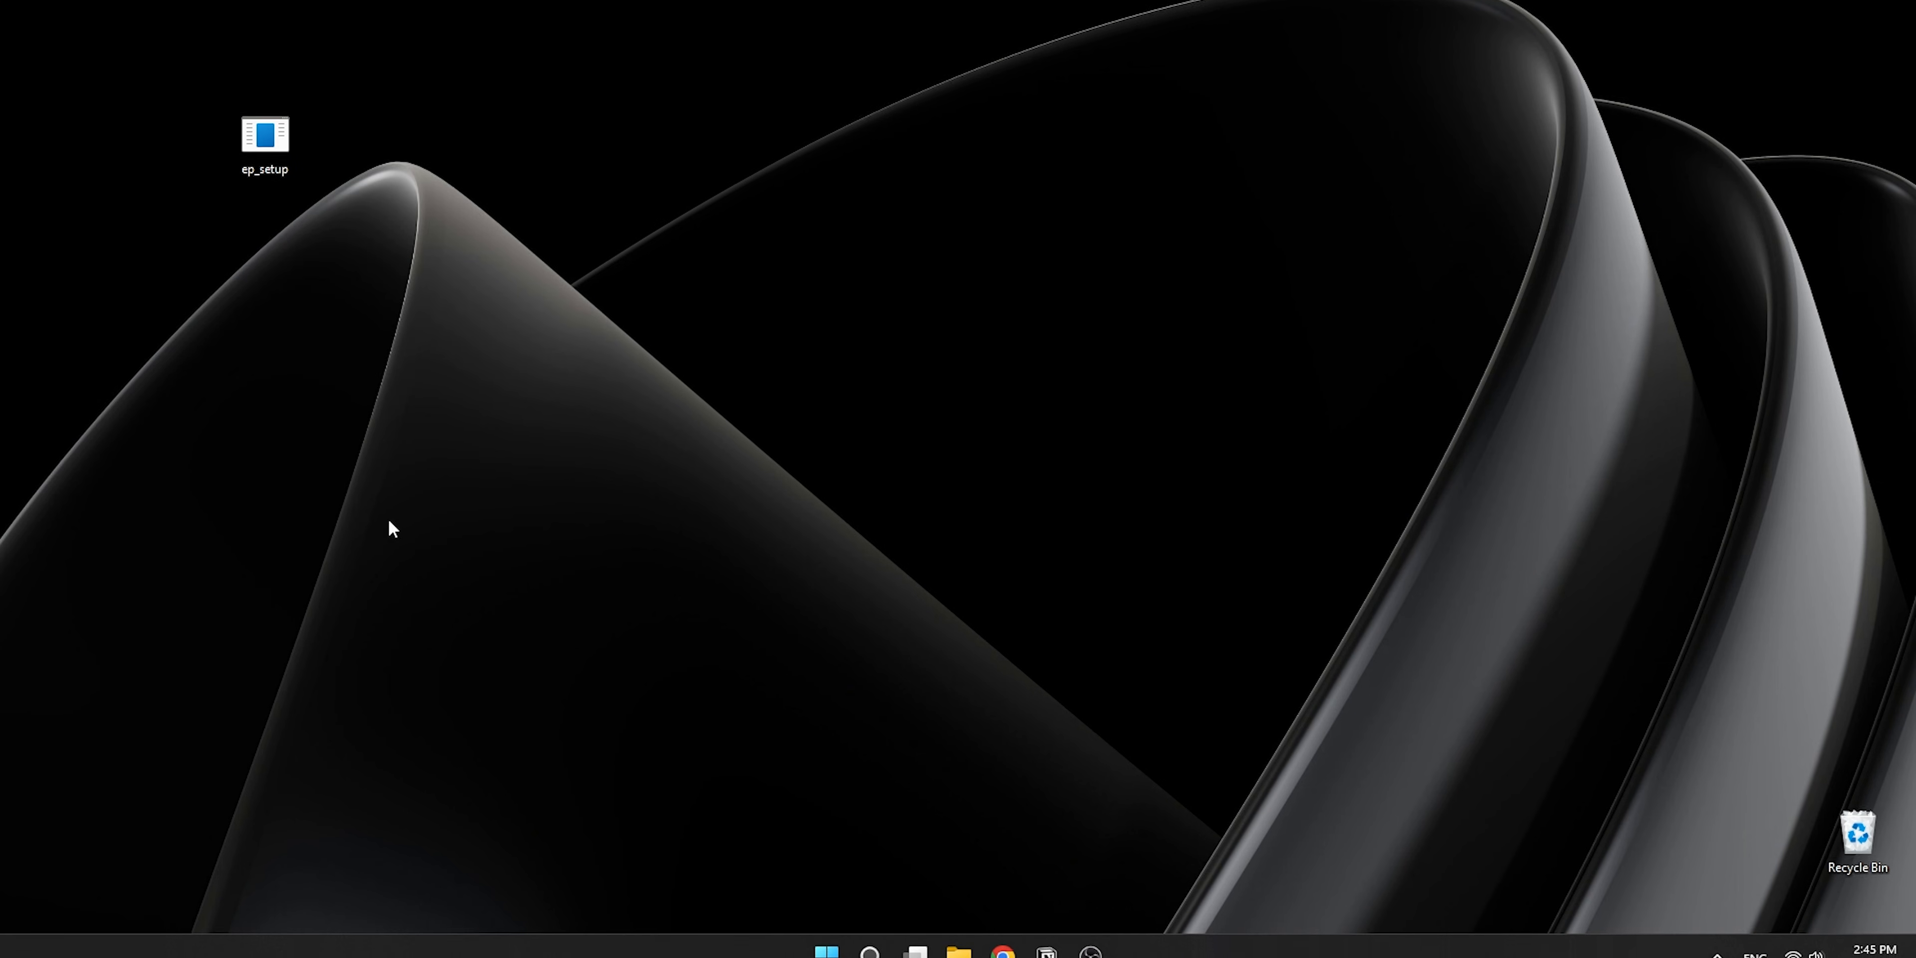
Step: Open the ExplorerPatcher properties and change the File Explorer Control Interface from the default Windows 11 Command Bar
{"action": "right_click", "coordinate": [479, 944]}
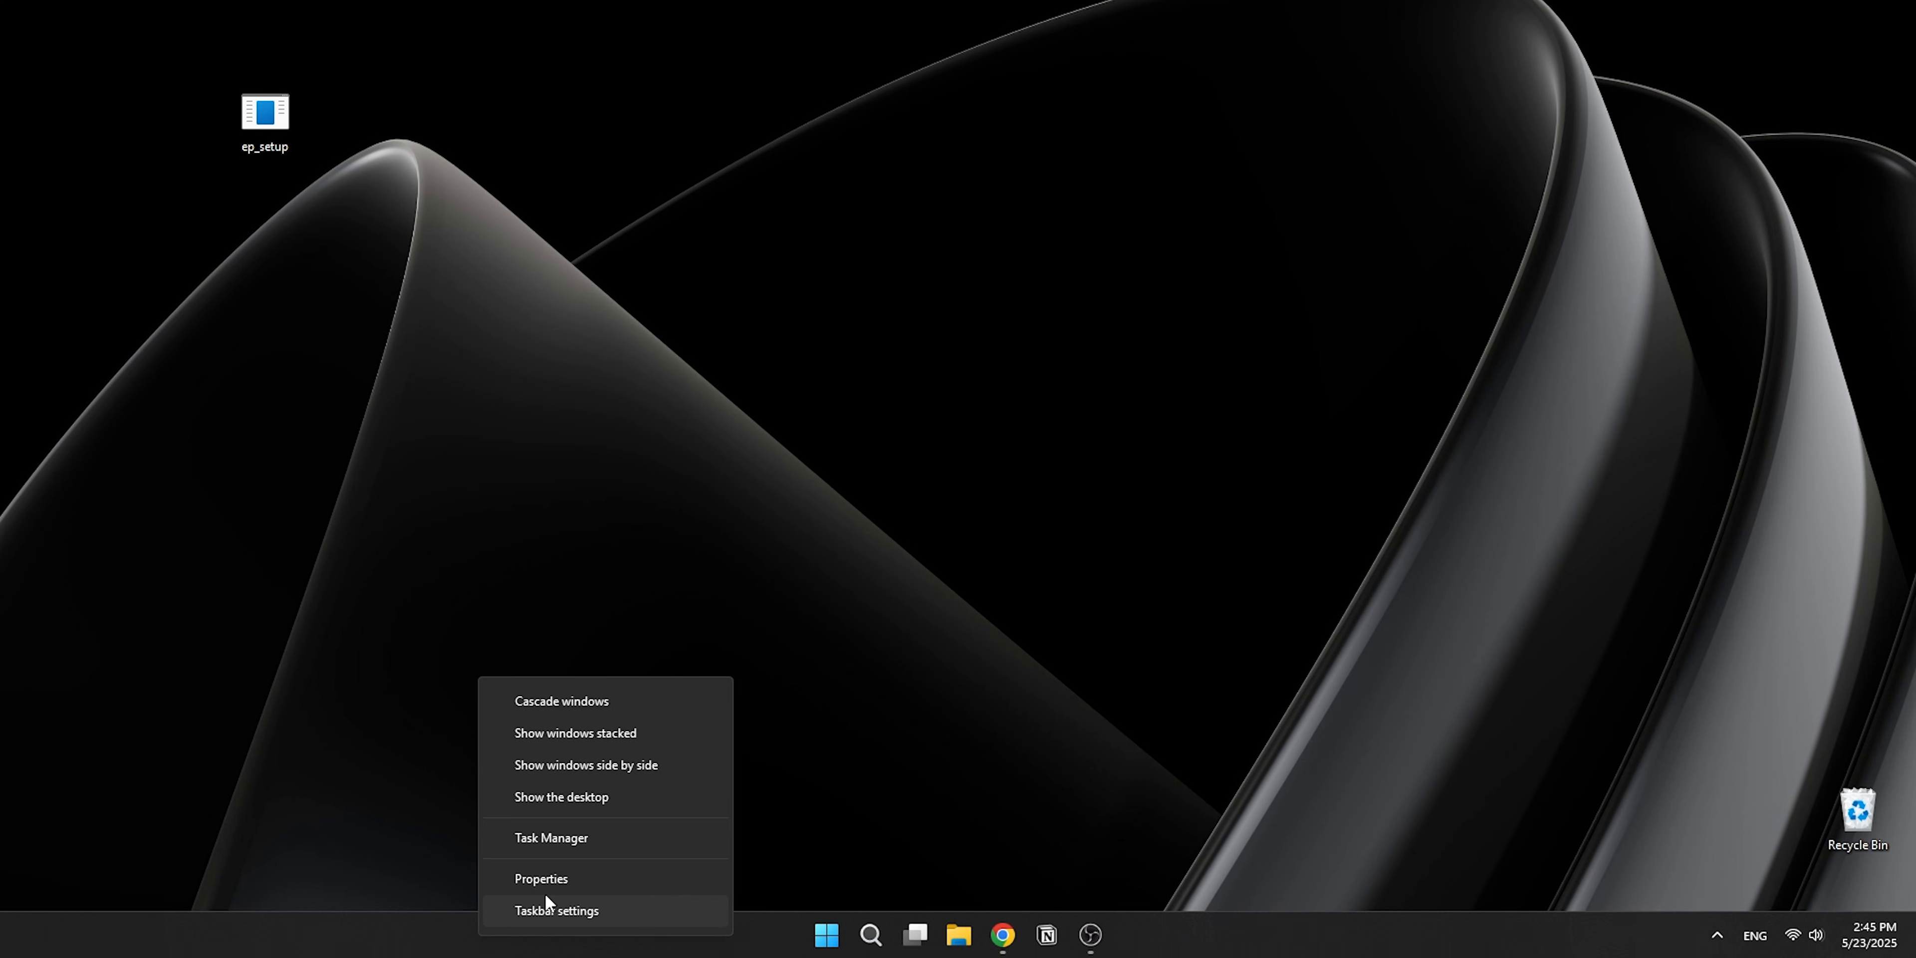
{"action": "left_click", "coordinate": [603, 887]}
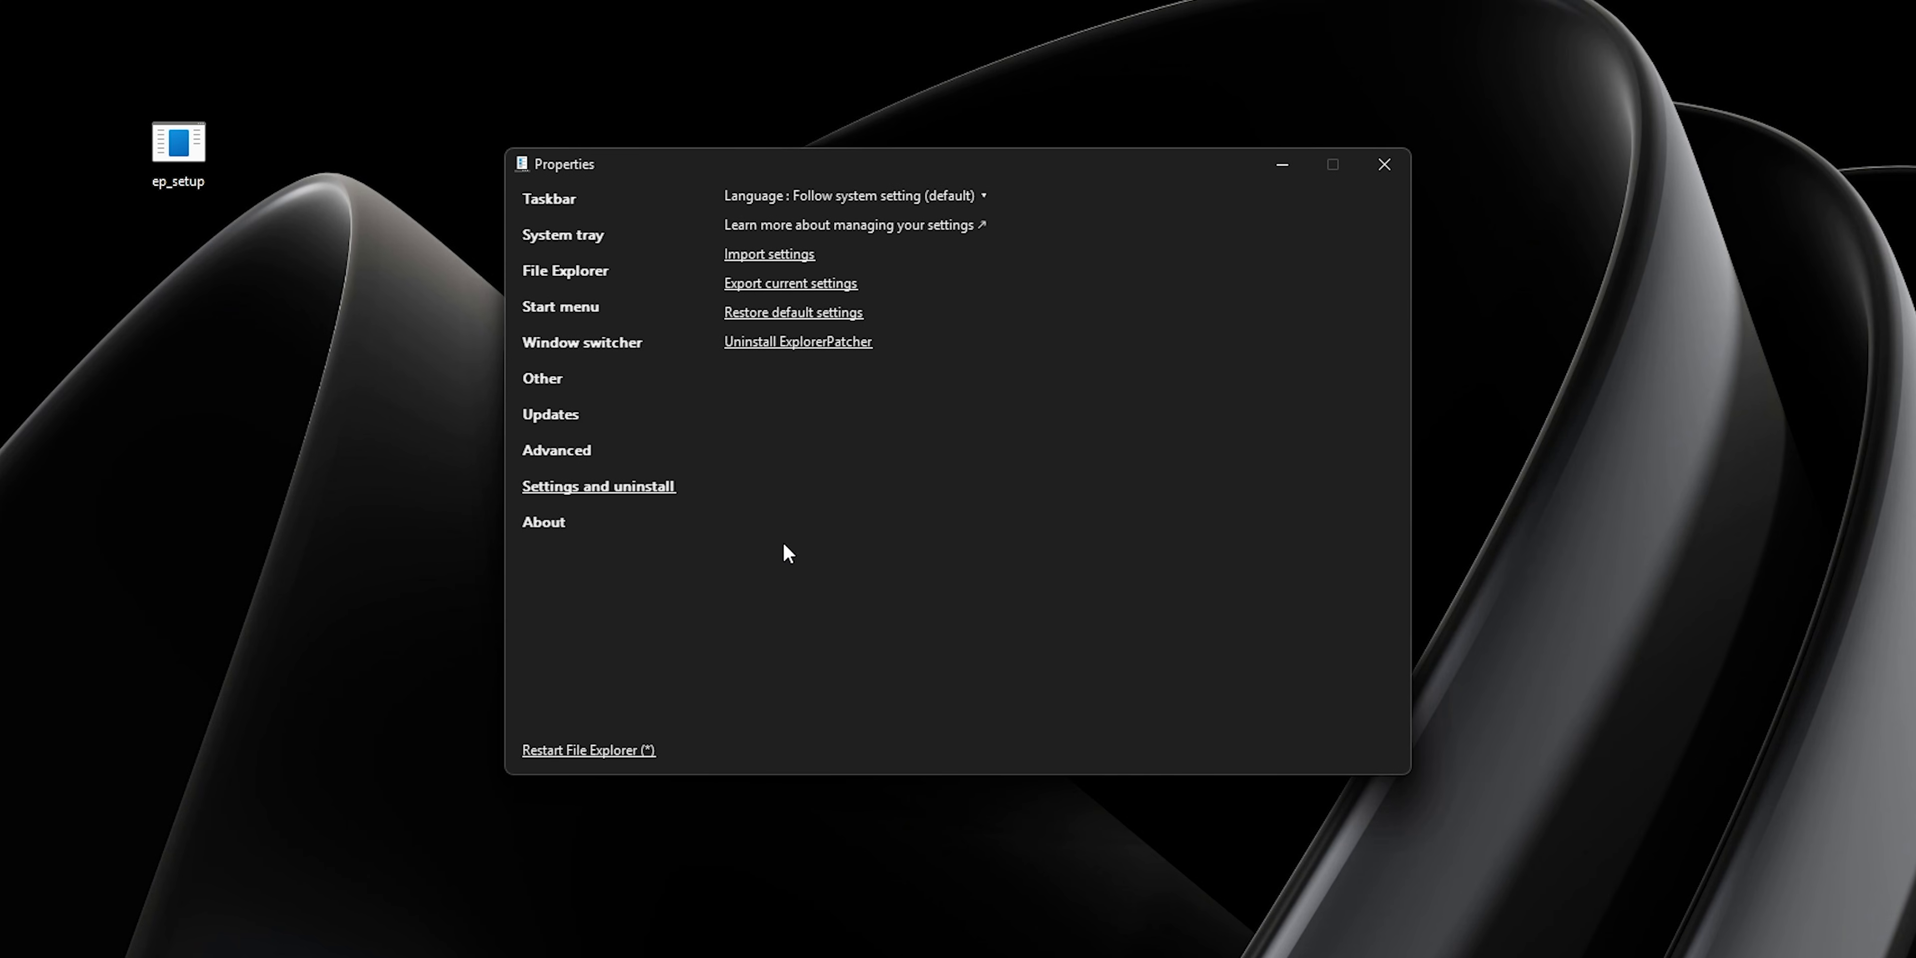
{"action": "left_click", "coordinate": [533, 279]}
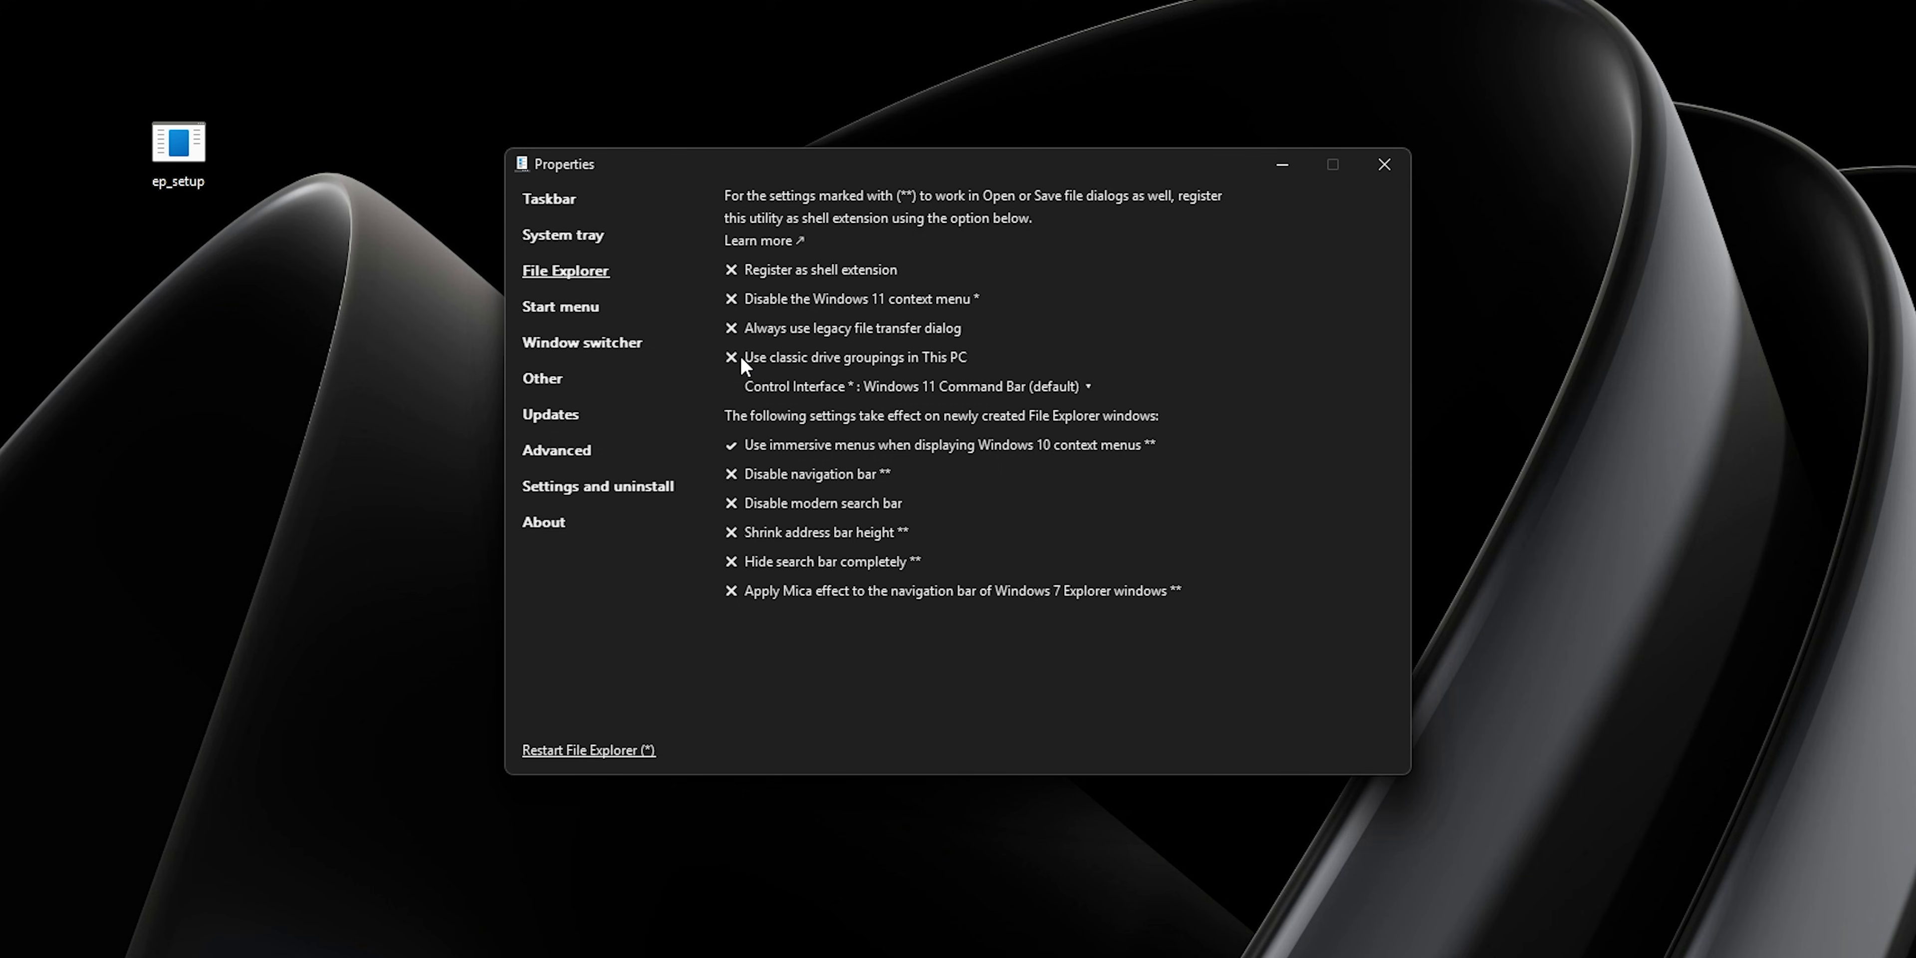
{"action": "left_click", "coordinate": [902, 383]}
{"action": "left_click", "coordinate": [867, 488]}
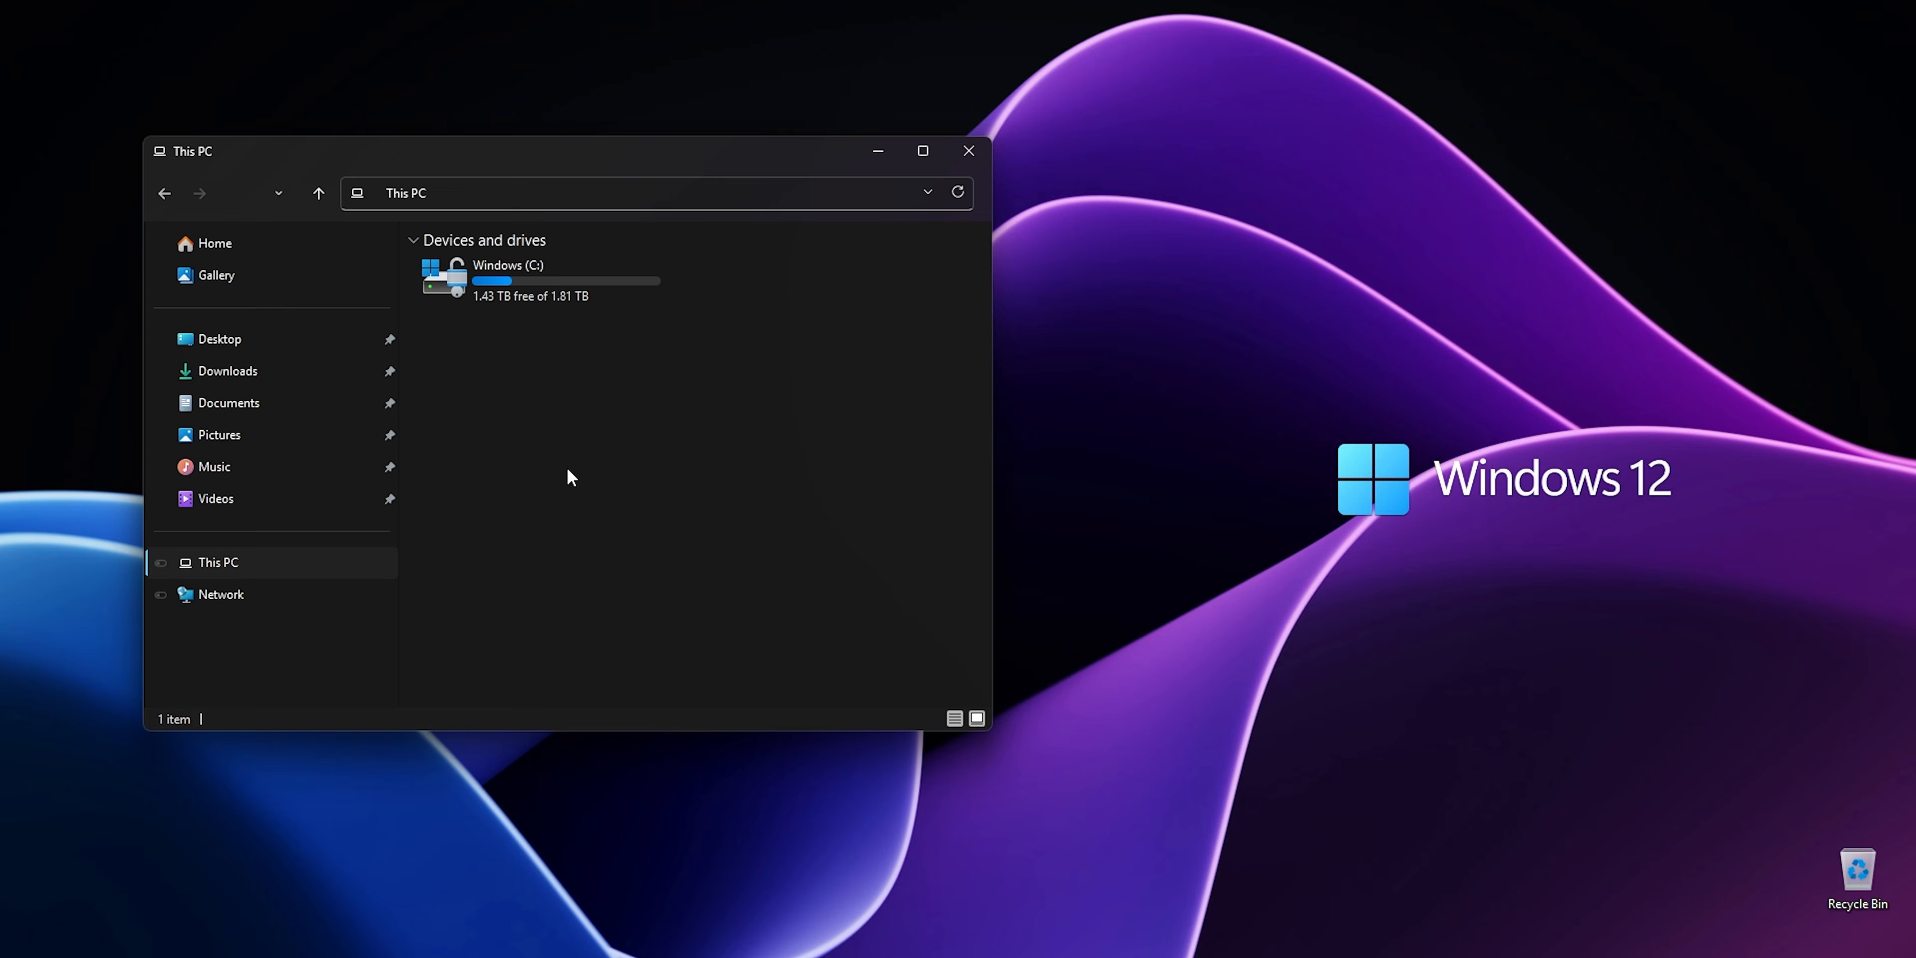
Step: Look up the ExplorerBlurMica project on GitHub and run its register script from the C:\Release folder
{"action": "left_click", "coordinate": [1039, 952]}
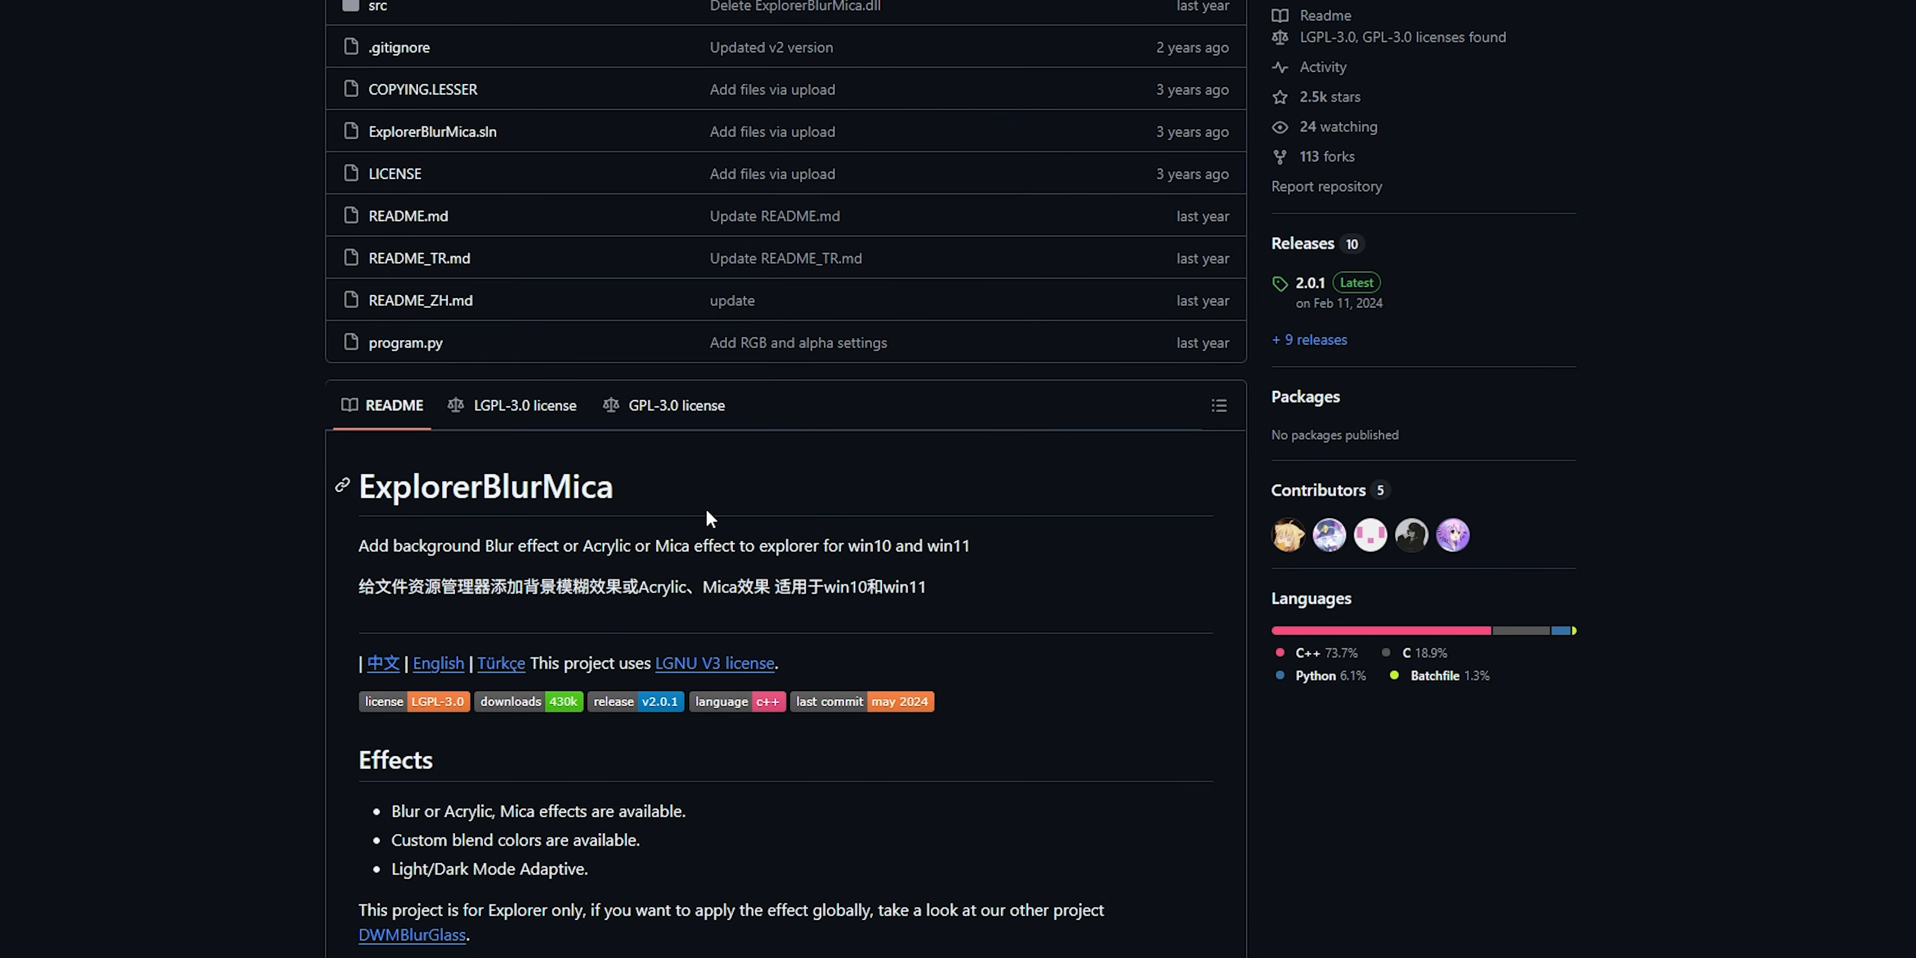
{"action": "left_click_drag", "start_coordinate": [699, 502], "coordinate": [362, 490]}
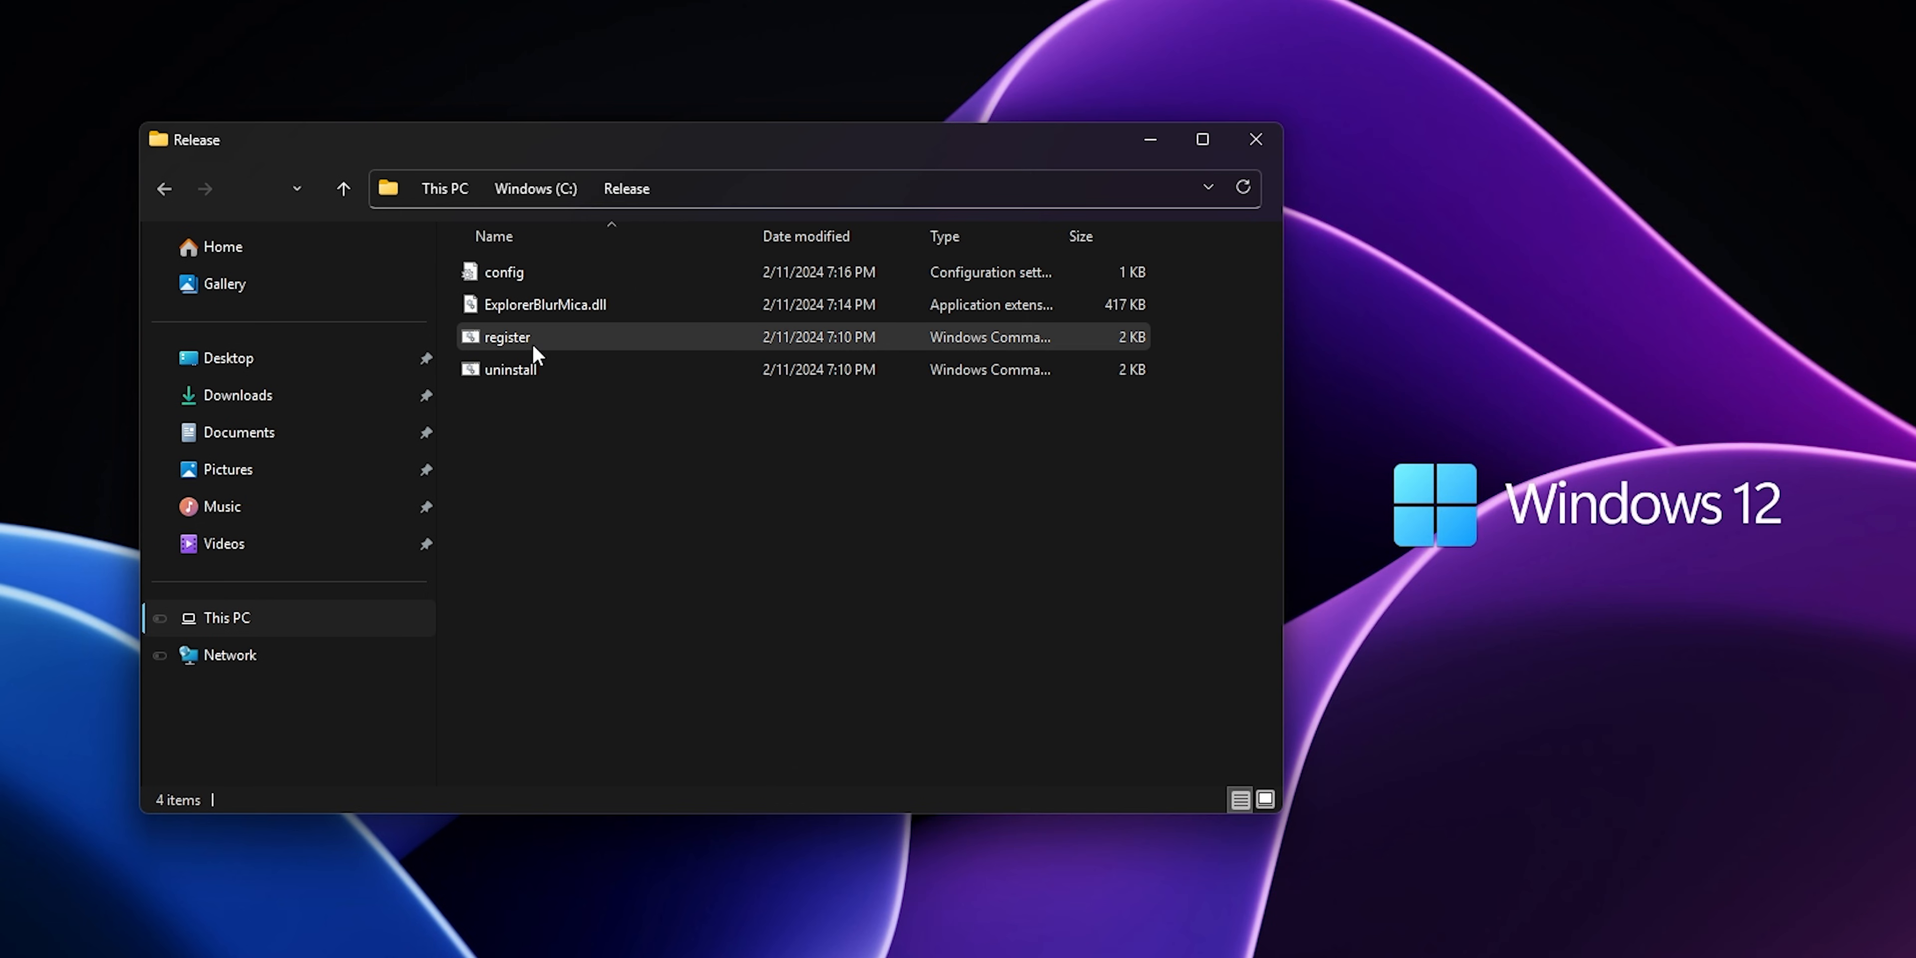
{"action": "left_click", "coordinate": [525, 337]}
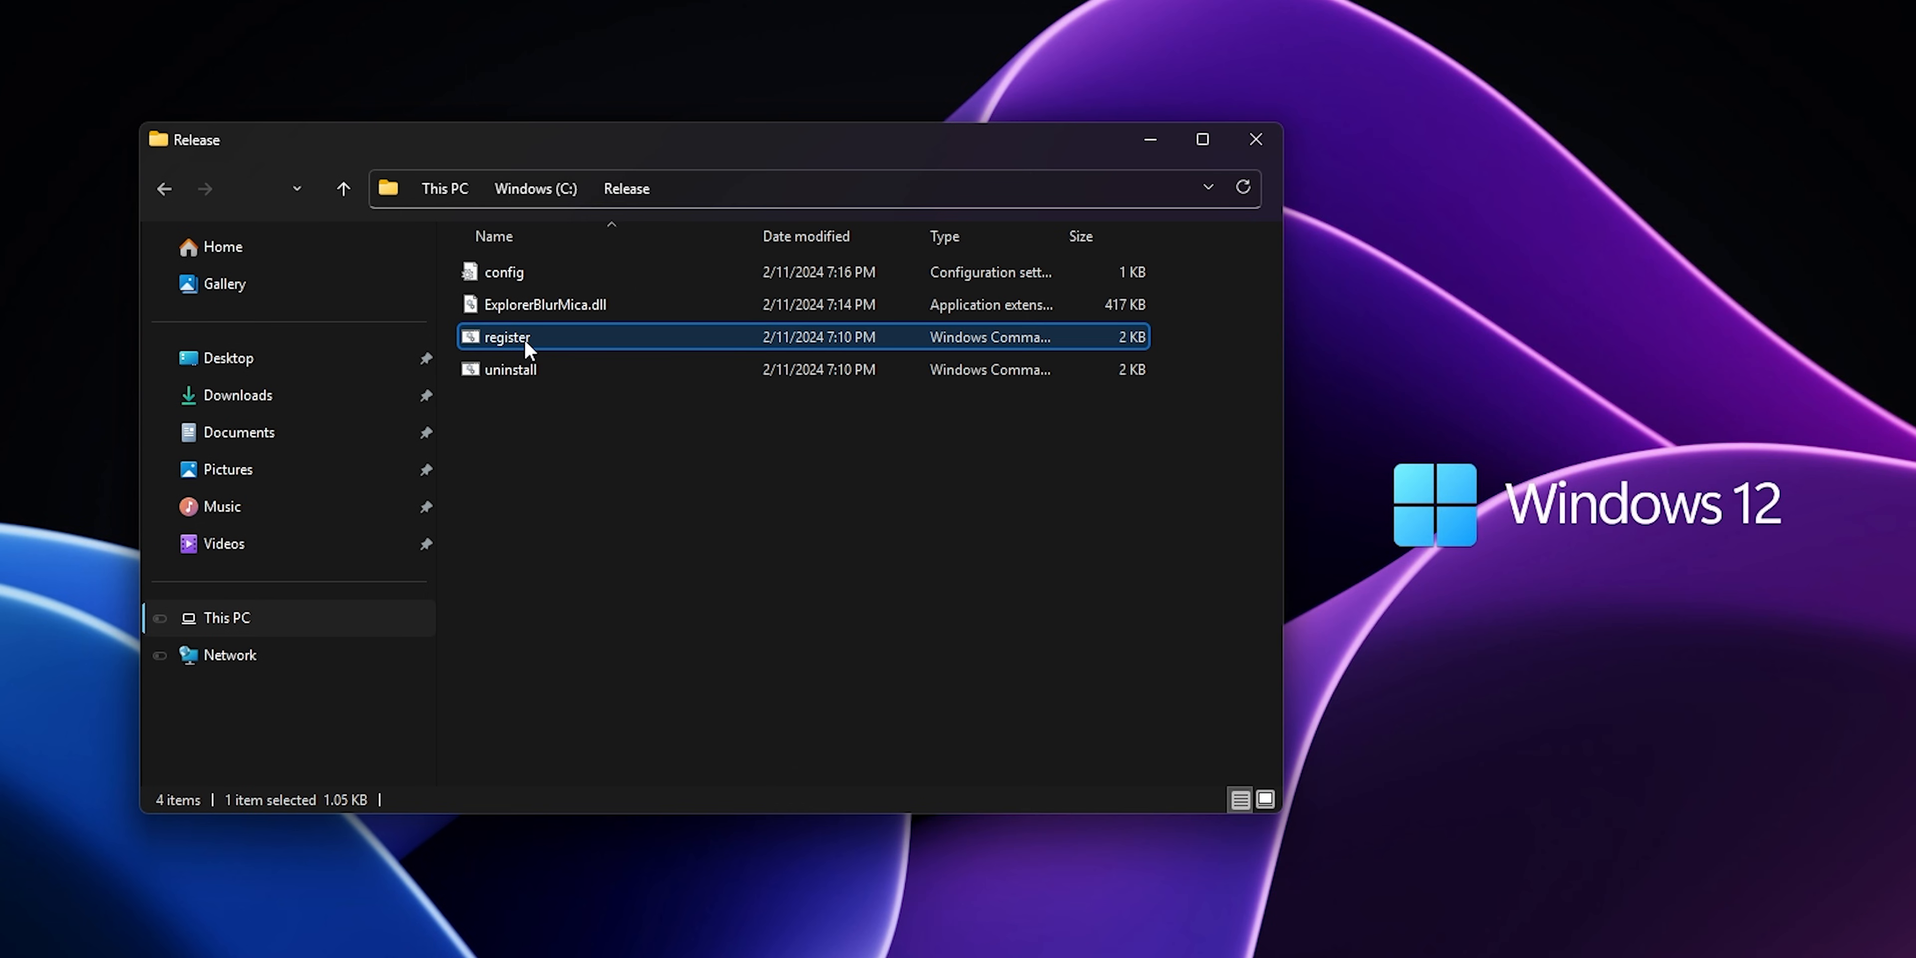
{"action": "left_click", "coordinate": [523, 372]}
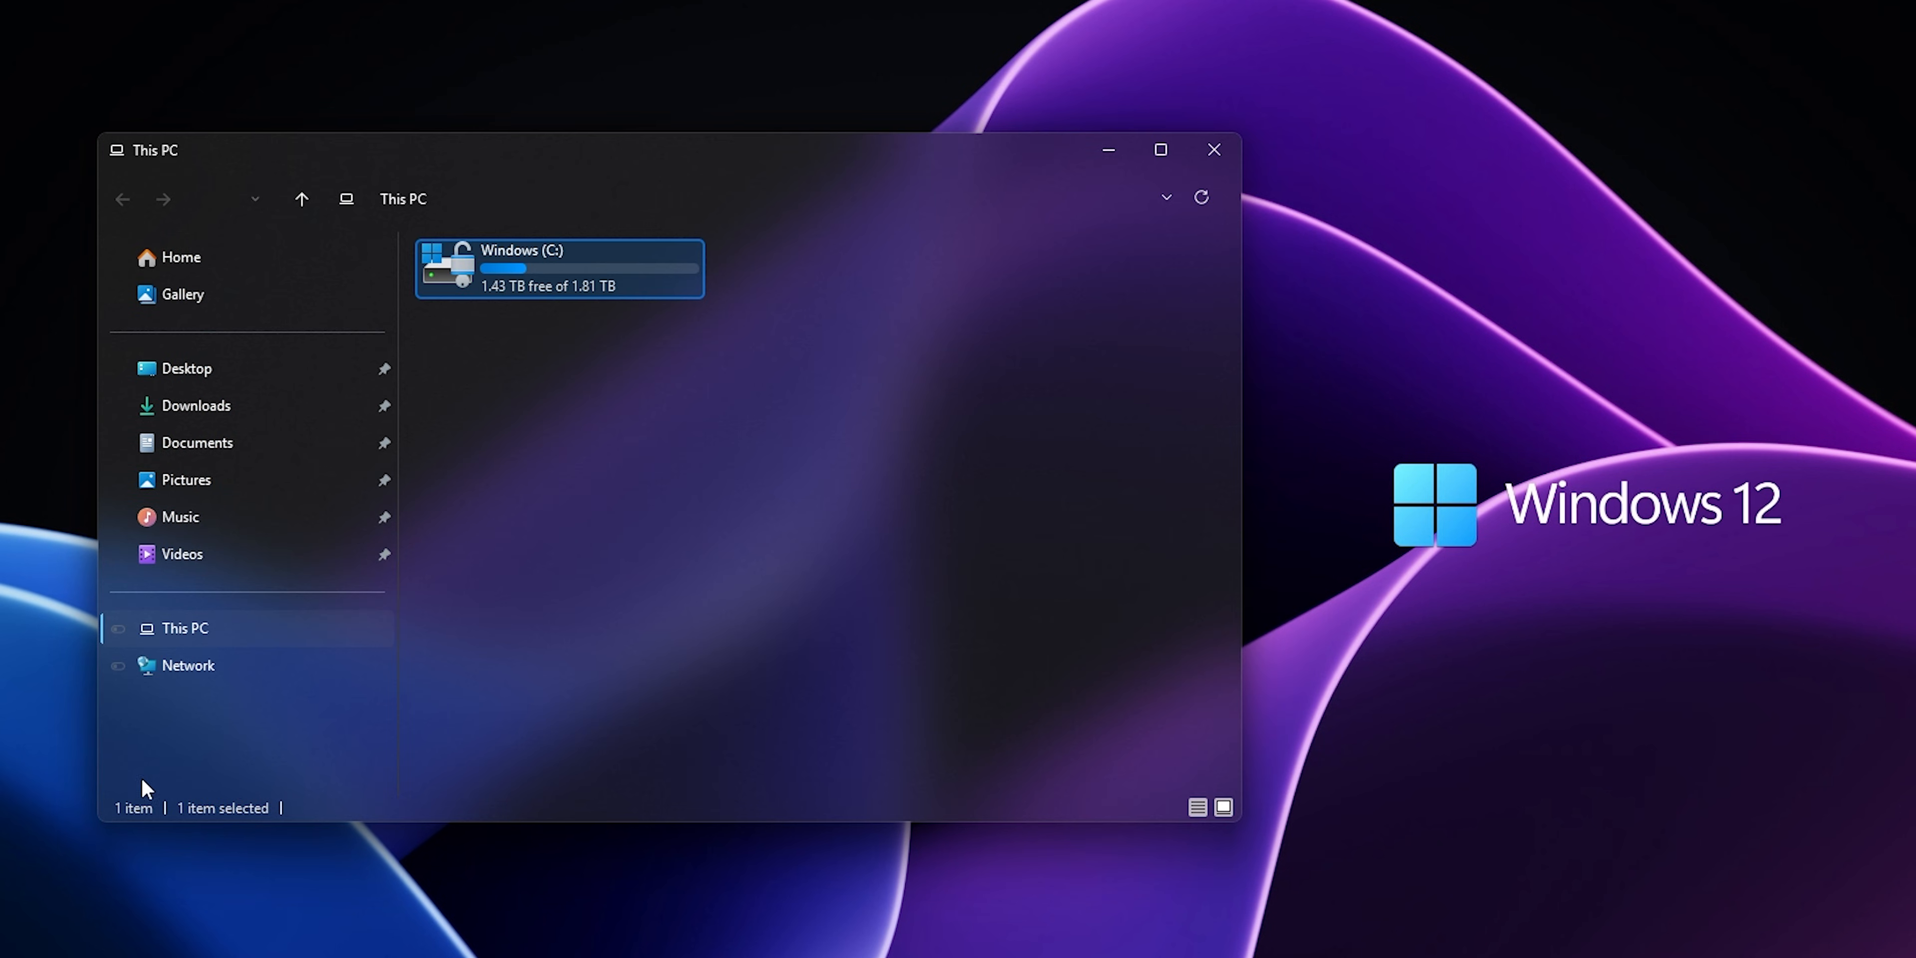
Step: Find File Explorer Options through a system search, turn off Show status bar in the view settings, and confirm
{"action": "key", "text": "super"}
{"action": "type", "text": "file op"}
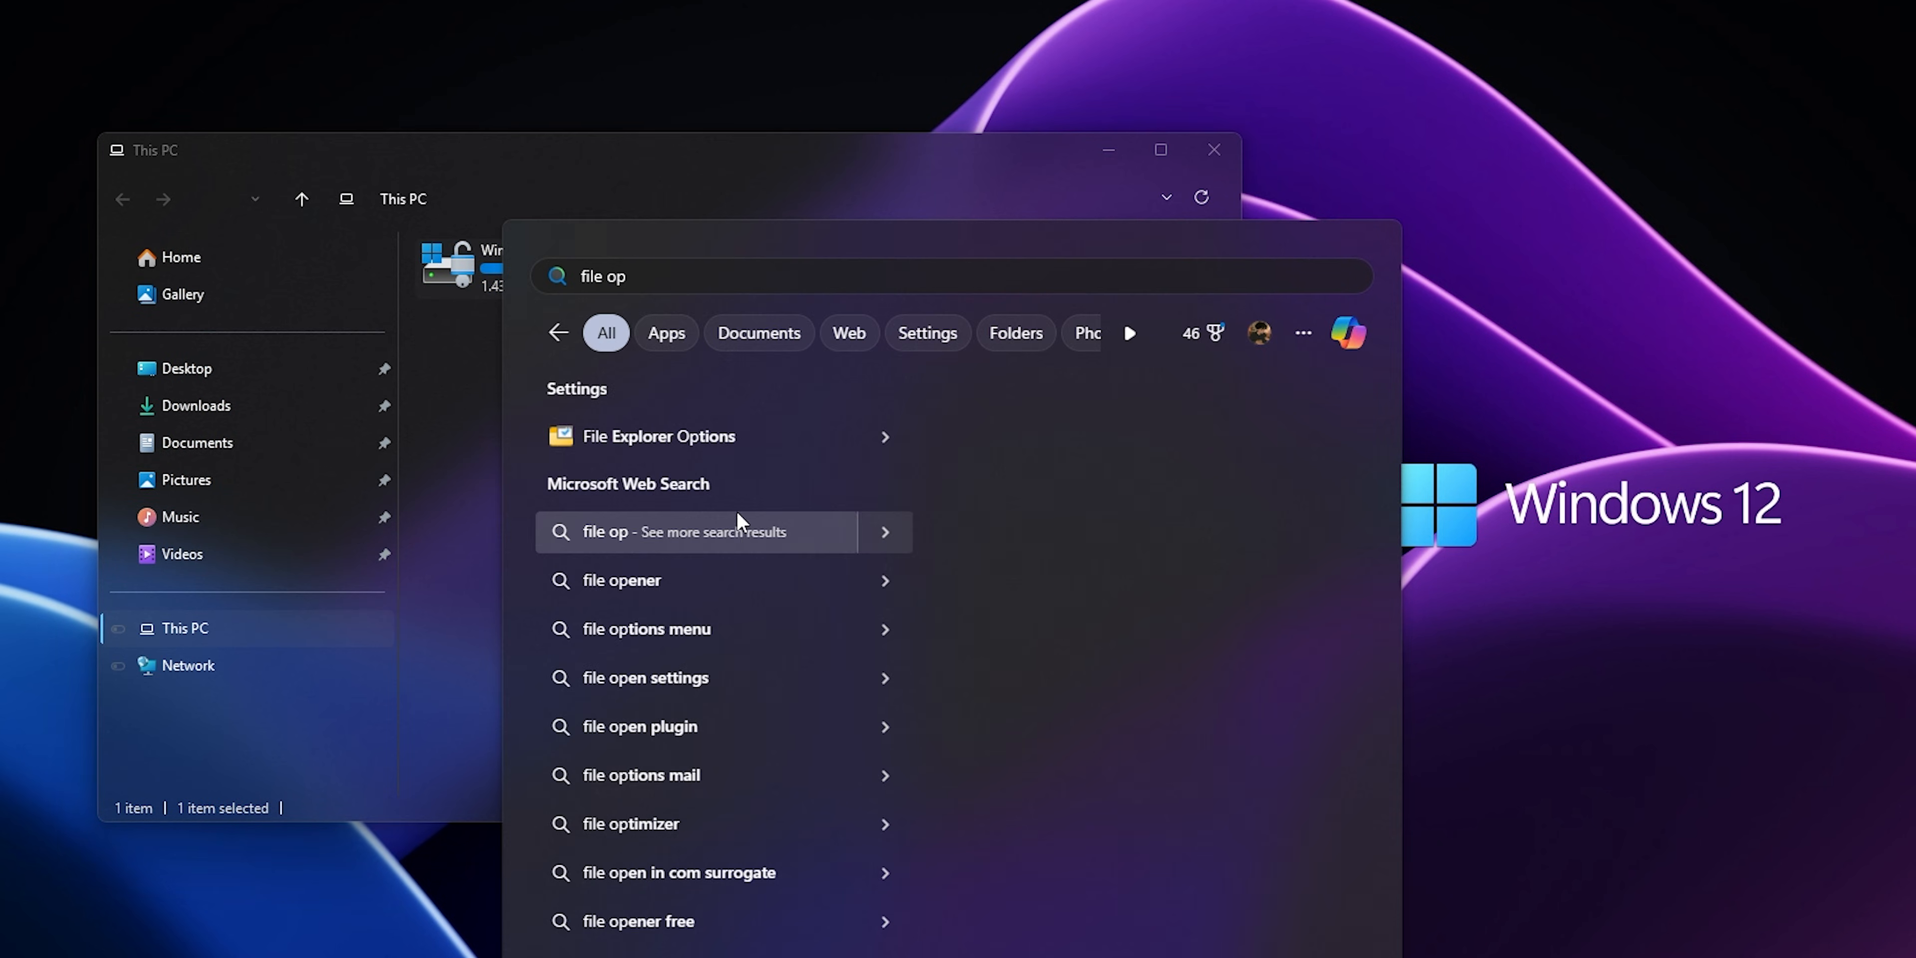
{"action": "left_click", "coordinate": [696, 442]}
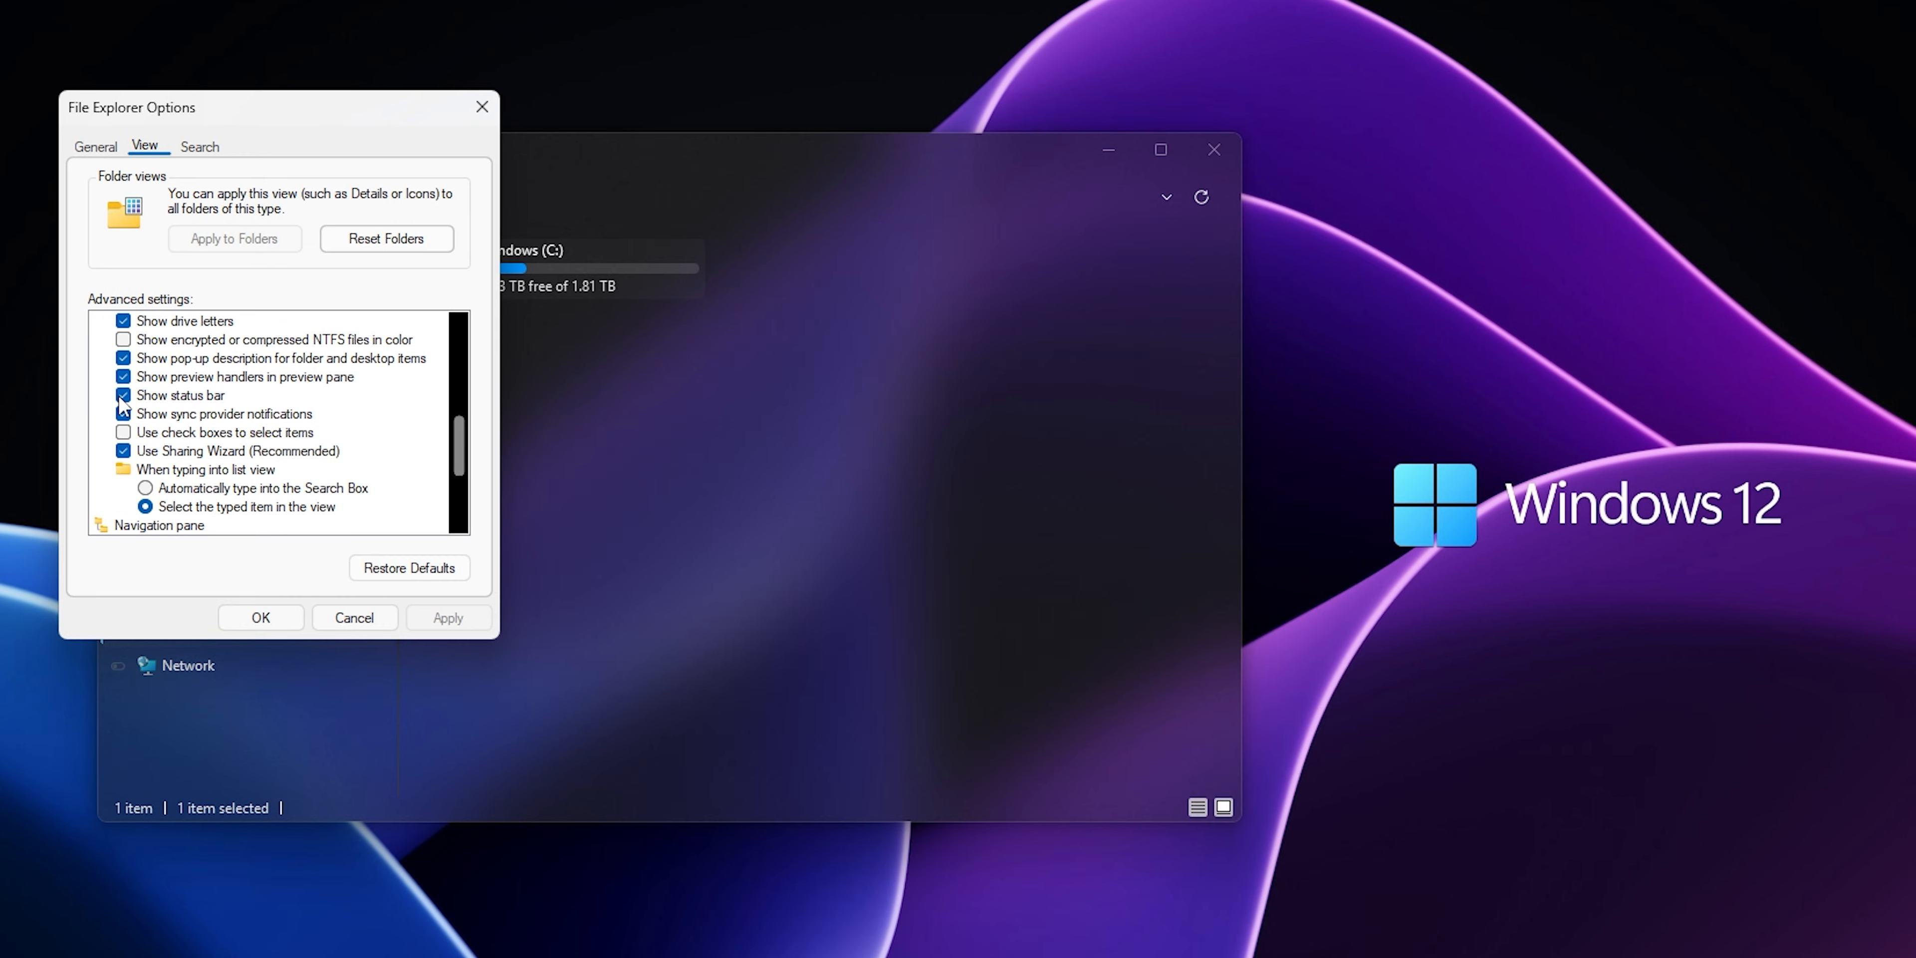
{"action": "left_click", "coordinate": [123, 396]}
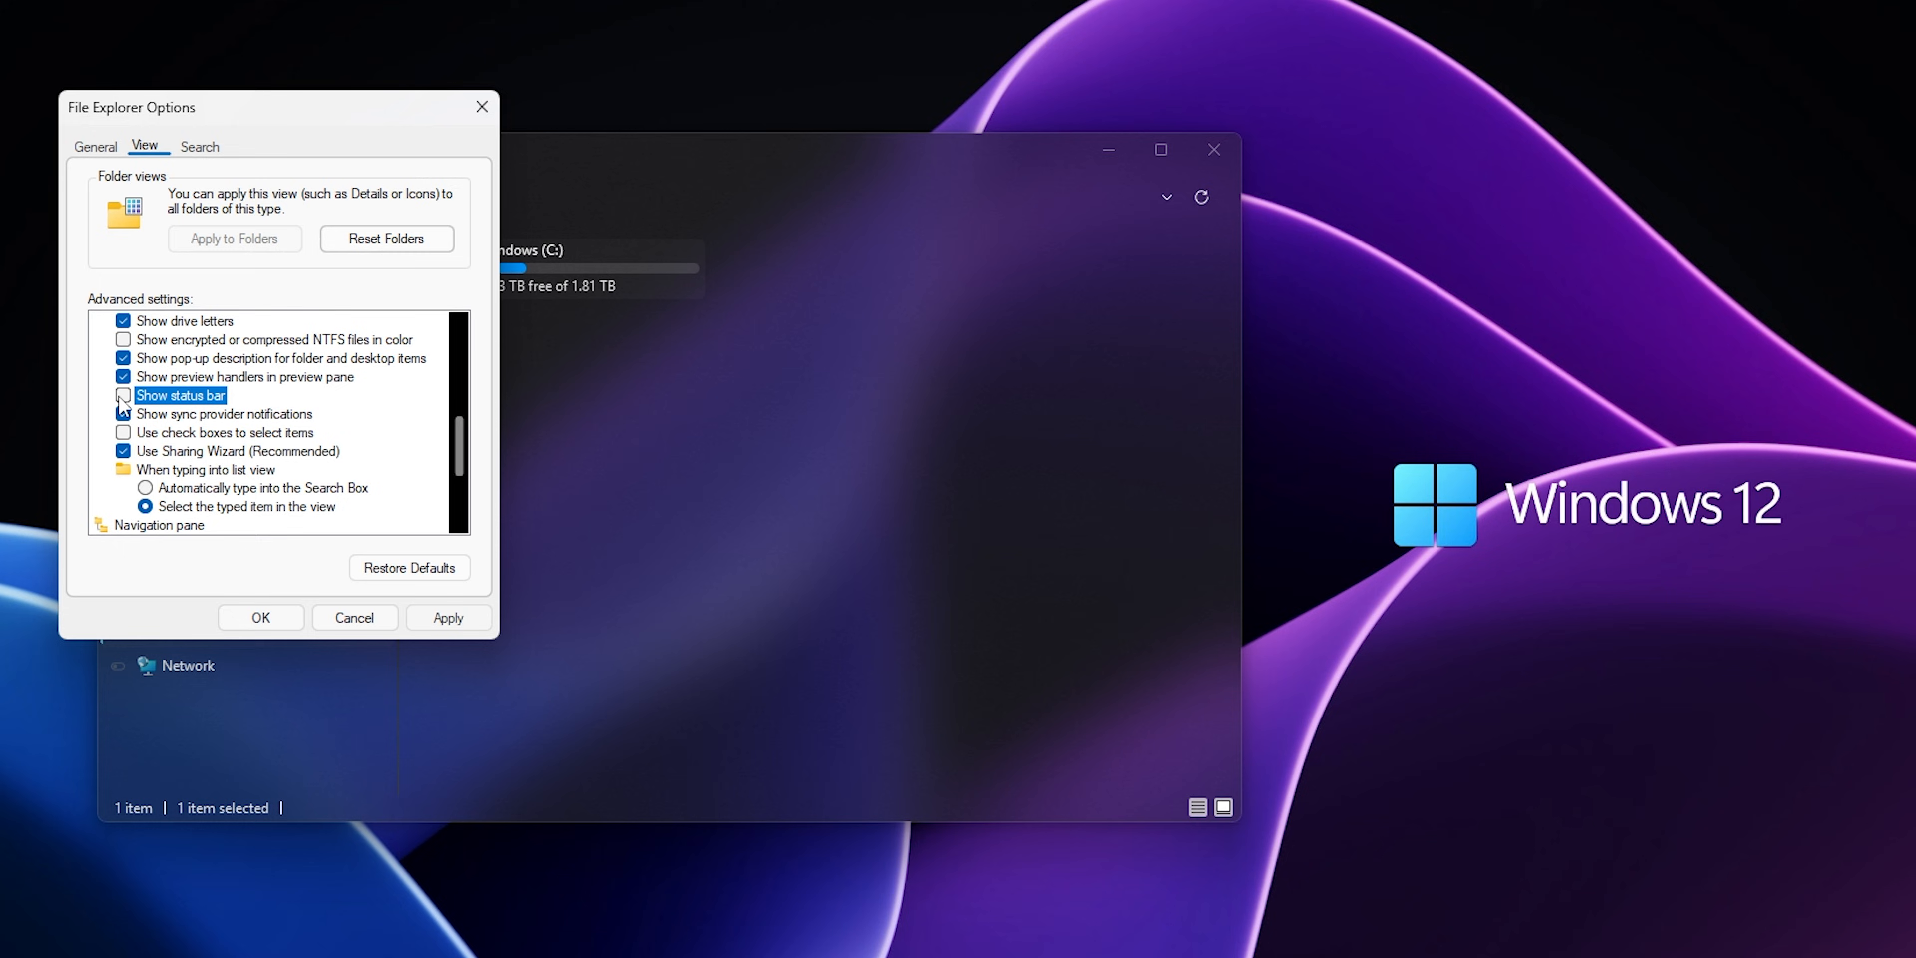
{"action": "left_click", "coordinate": [260, 619]}
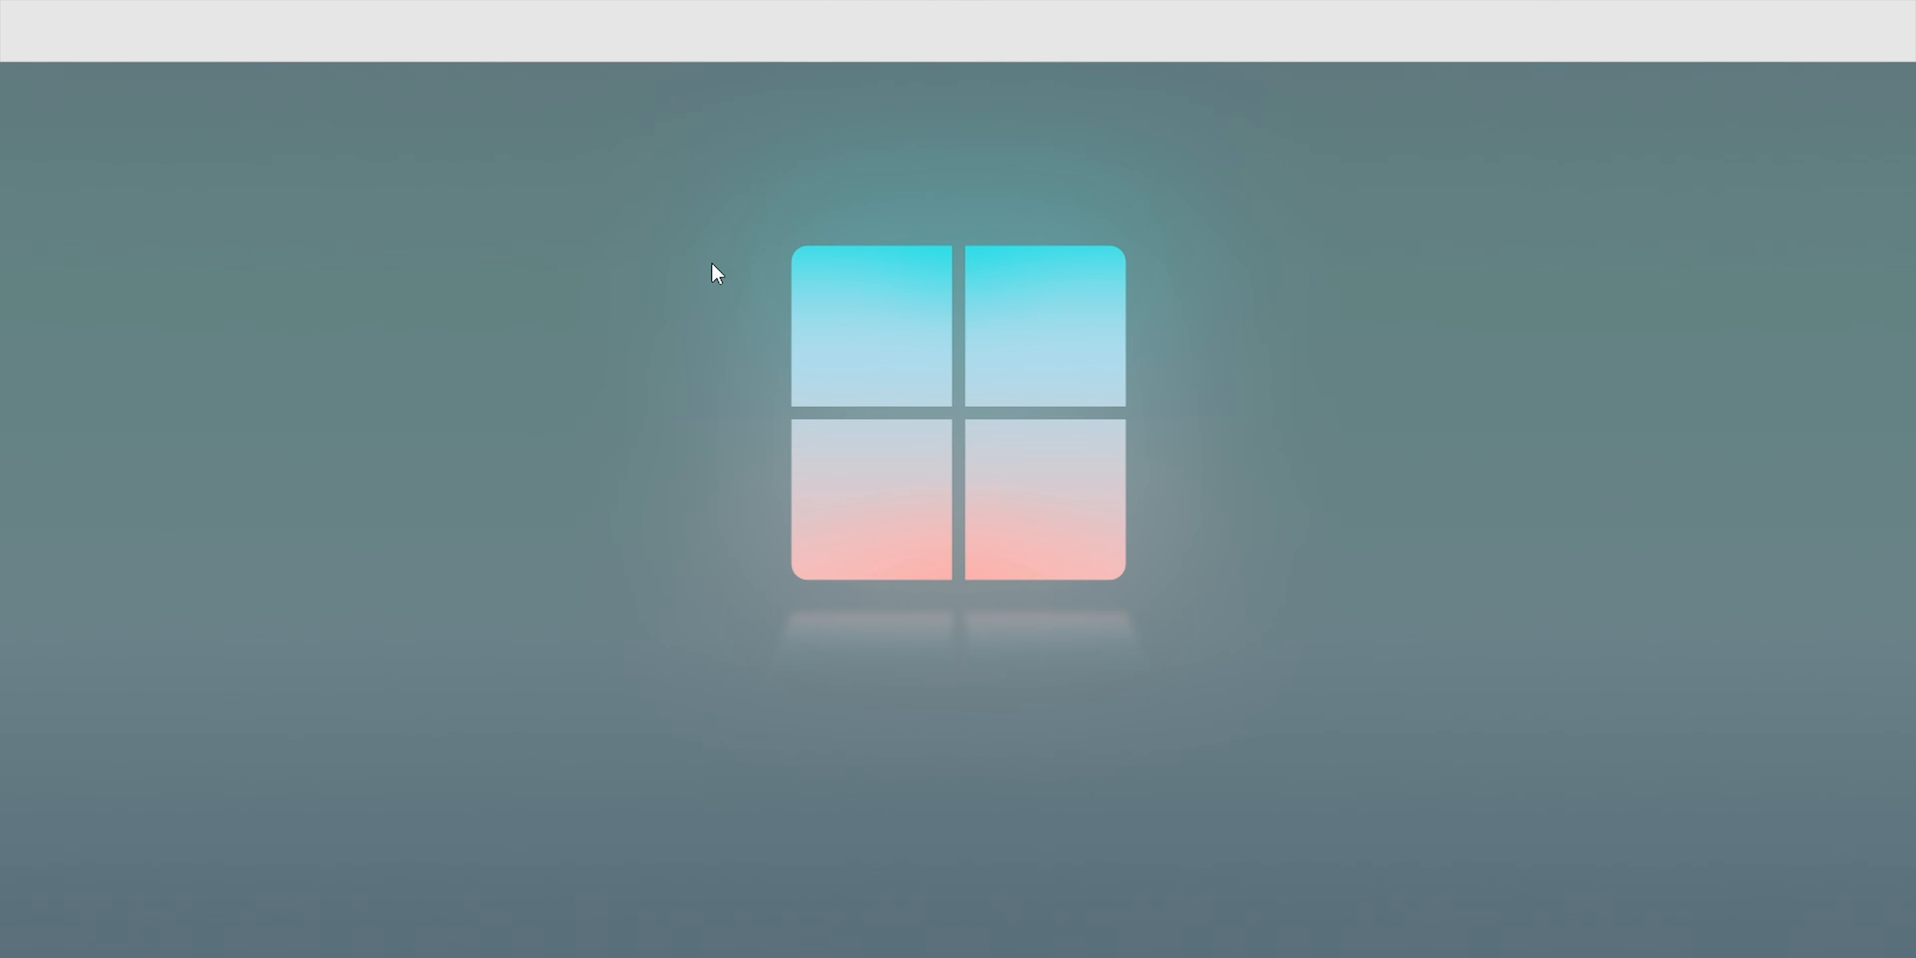
Step: Apply the [OLD] Context Menu registry file from the +Explorer folder and confirm the change
{"action": "right_click", "coordinate": [800, 269]}
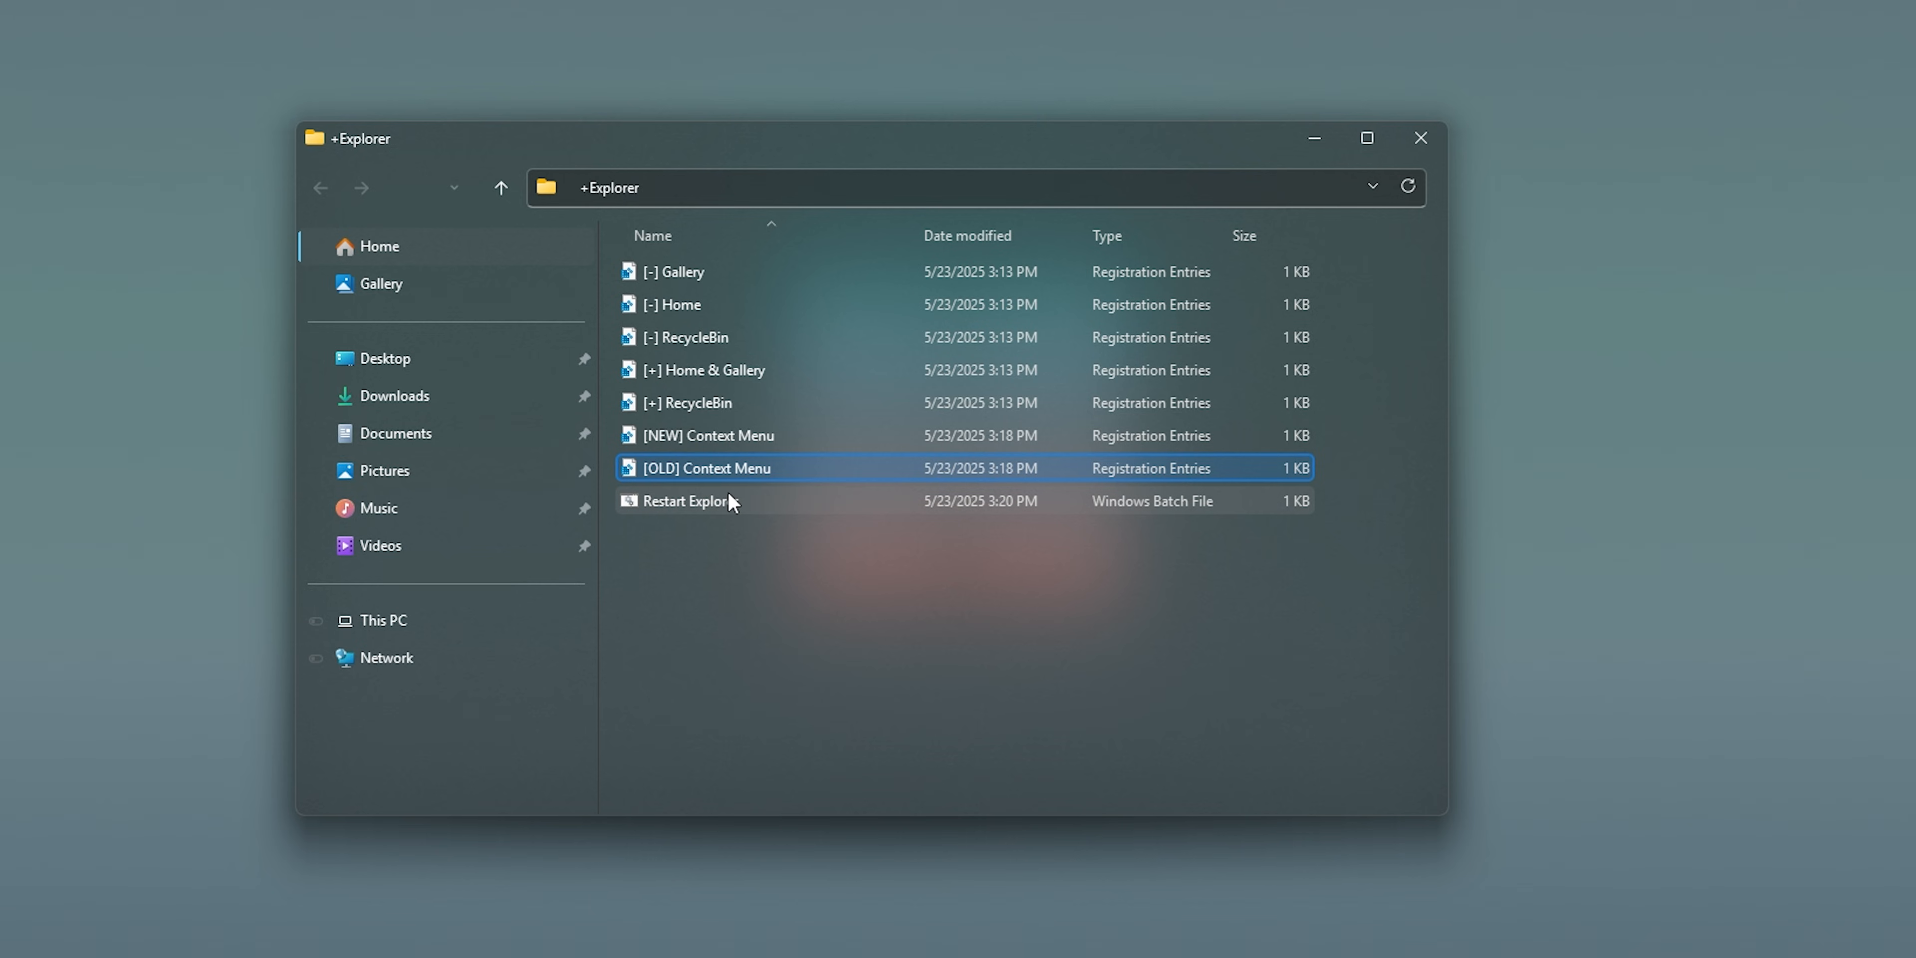
{"action": "double_click", "coordinate": [692, 473]}
{"action": "left_click", "coordinate": [1117, 523]}
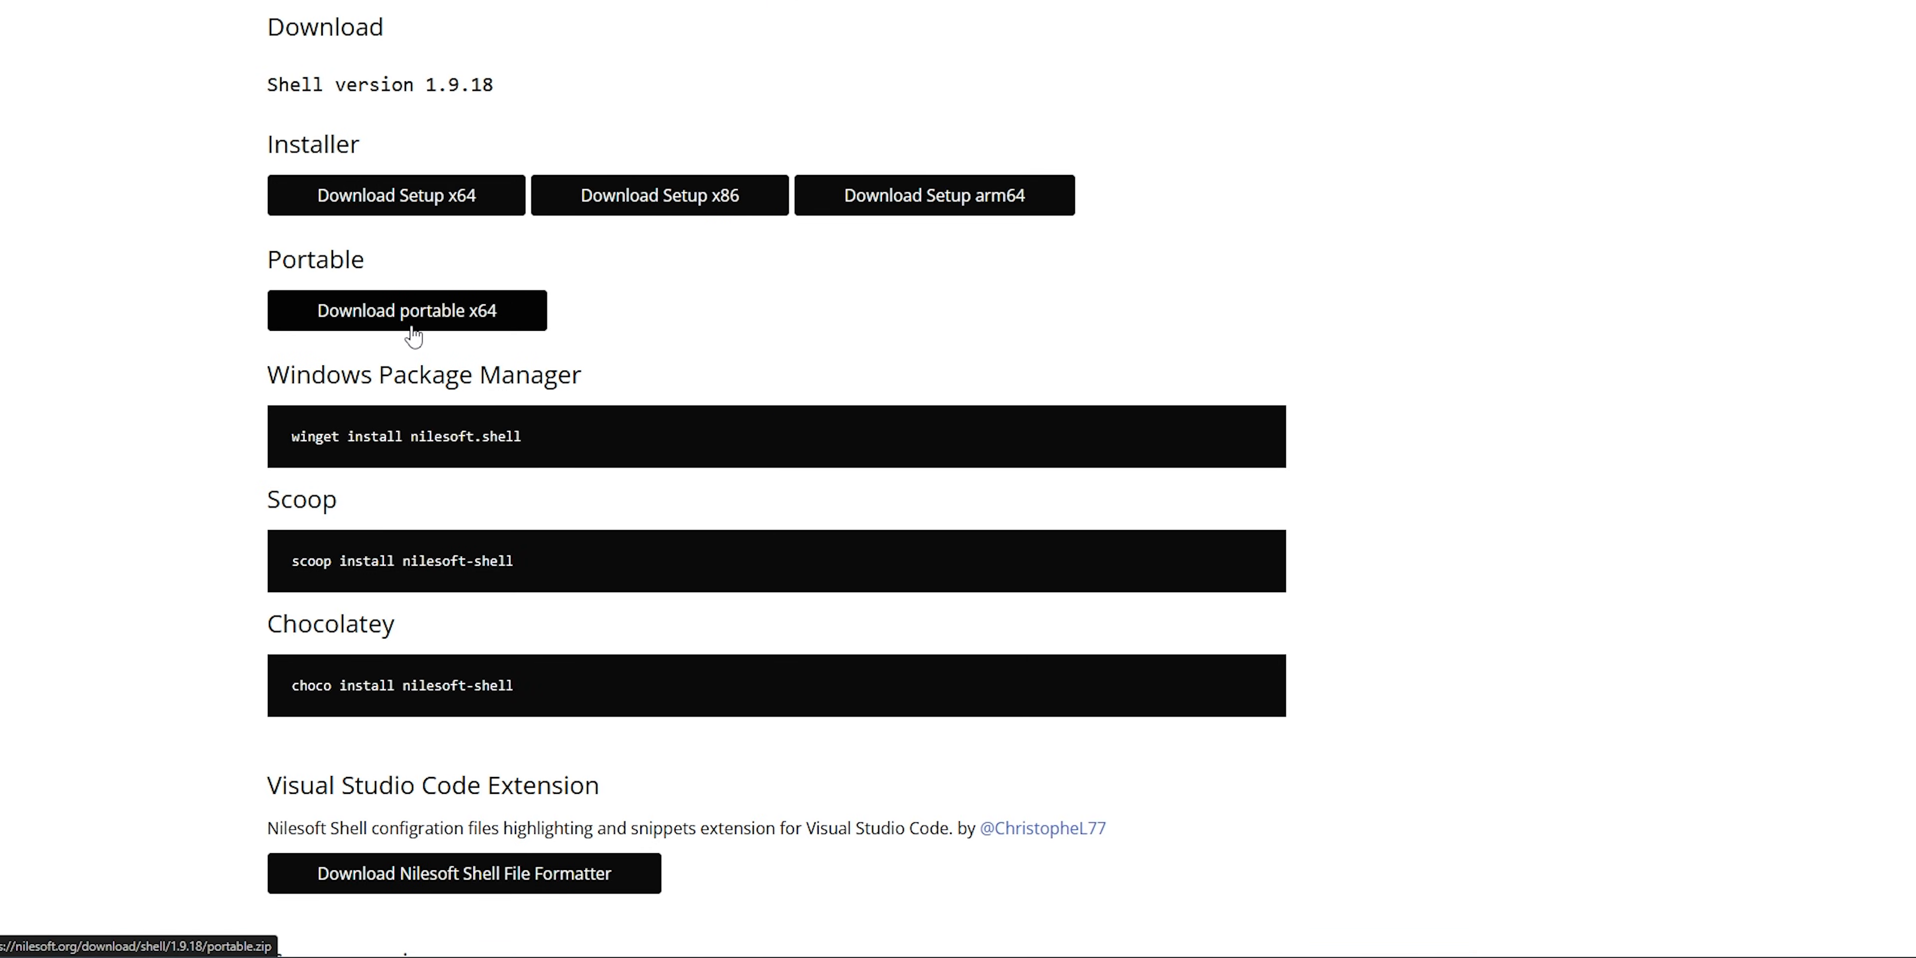
Step: Run the Nilesoft Shell application from Downloads\portable as administrator and review the configuration syntax rules in its online documentation
{"action": "right_click", "coordinate": [641, 344]}
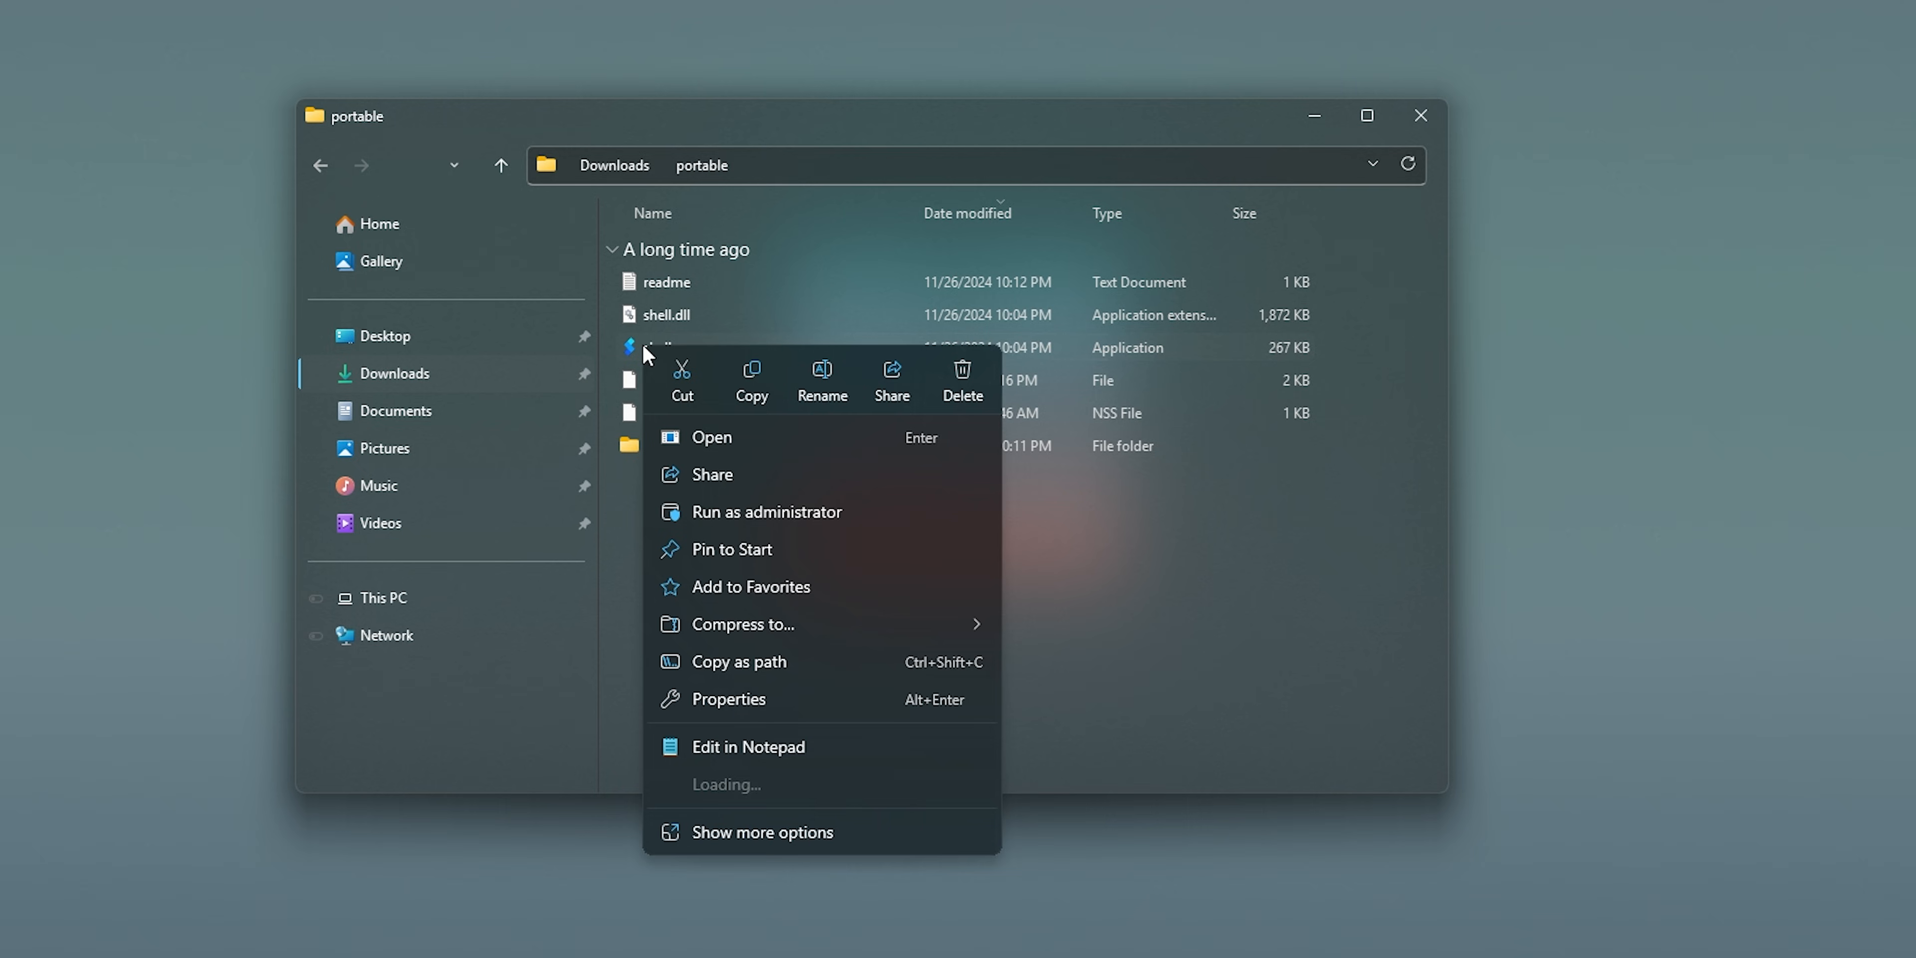
{"action": "left_click", "coordinate": [747, 502]}
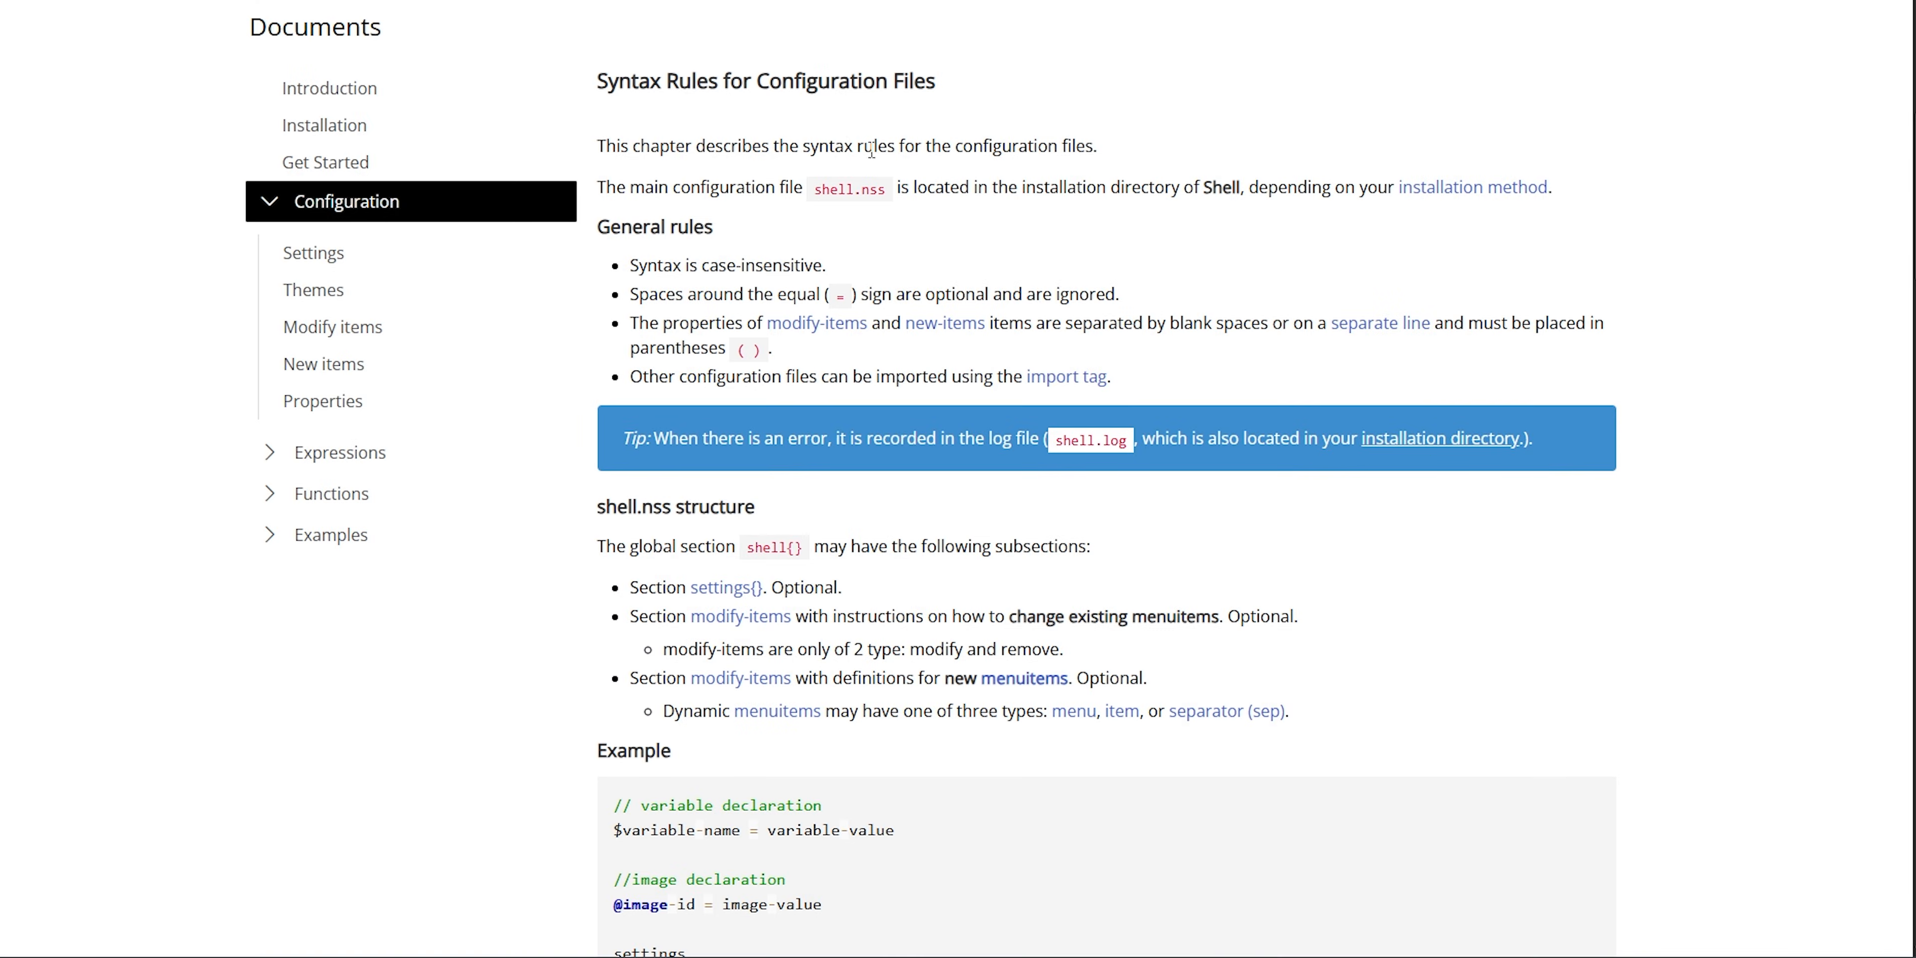
{"action": "scroll", "coordinate": [943, 173], "scroll_direction": "down", "scroll_amount": 7}
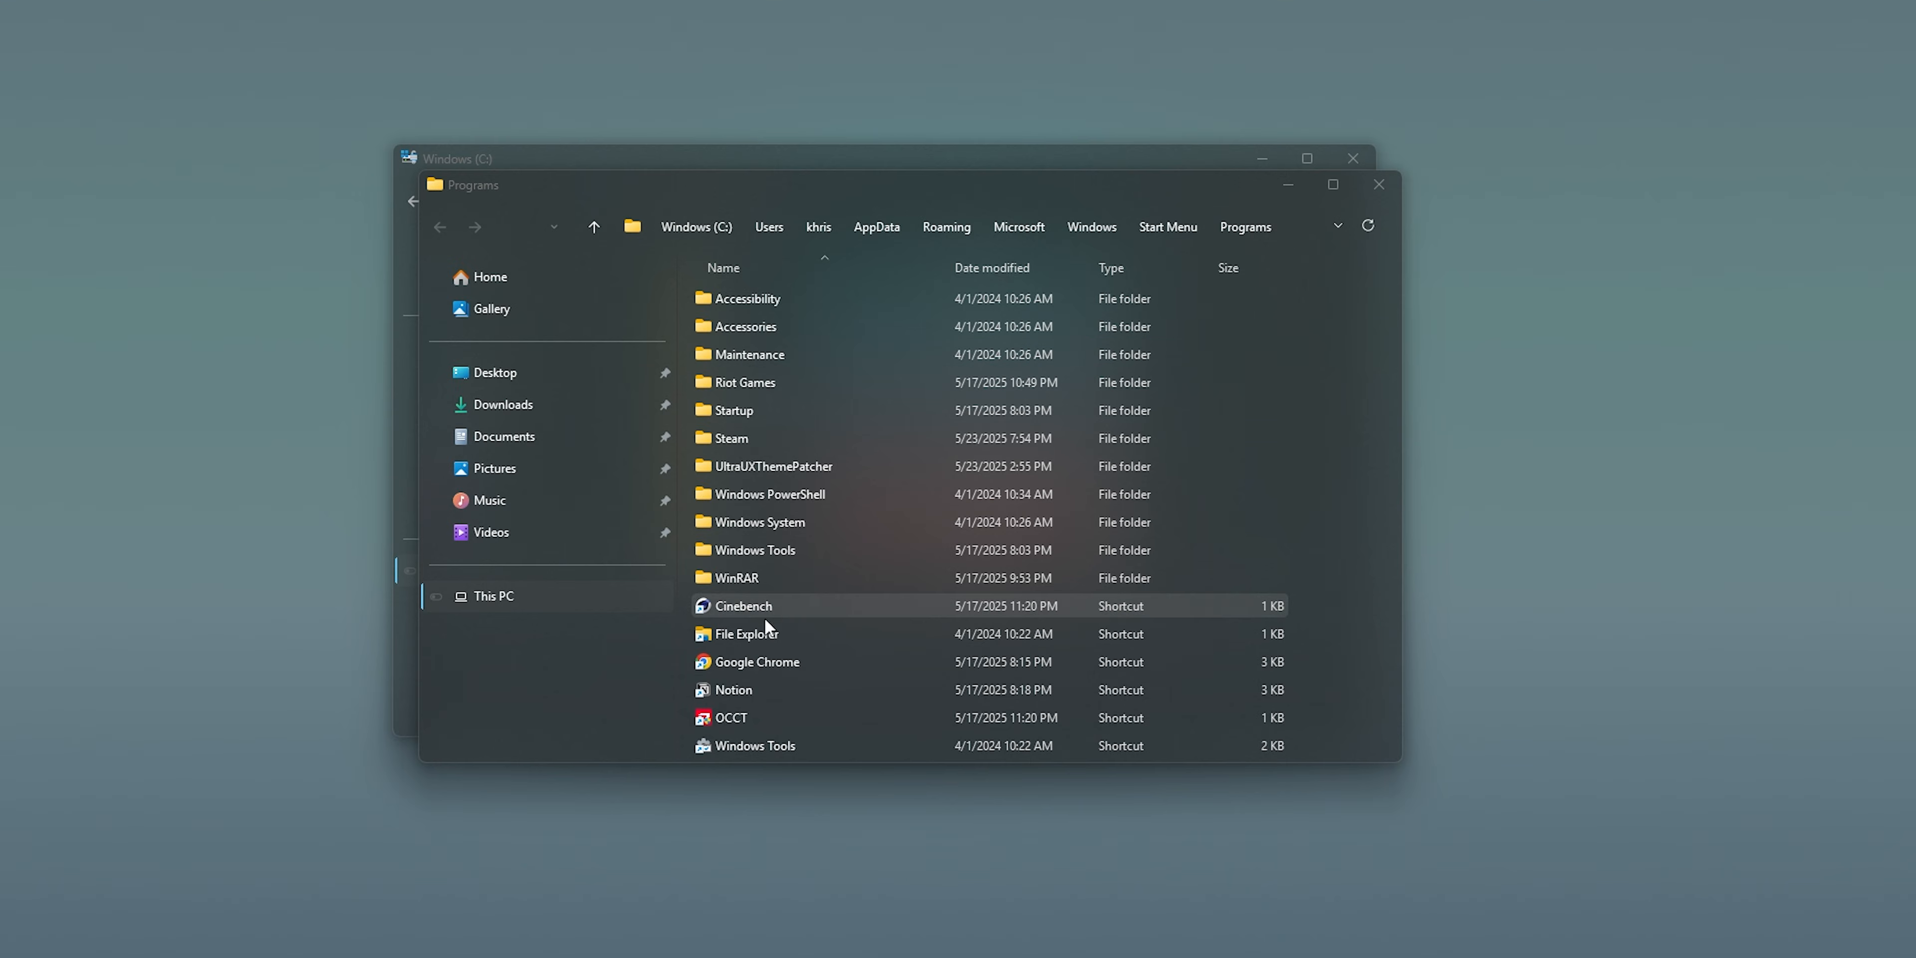
Step: Customize the Steam folder's icon in its properties, choosing Blue Folder folder from C:\Custom\Windows Icons\Extra Folder Icons
{"action": "right_click", "coordinate": [717, 438]}
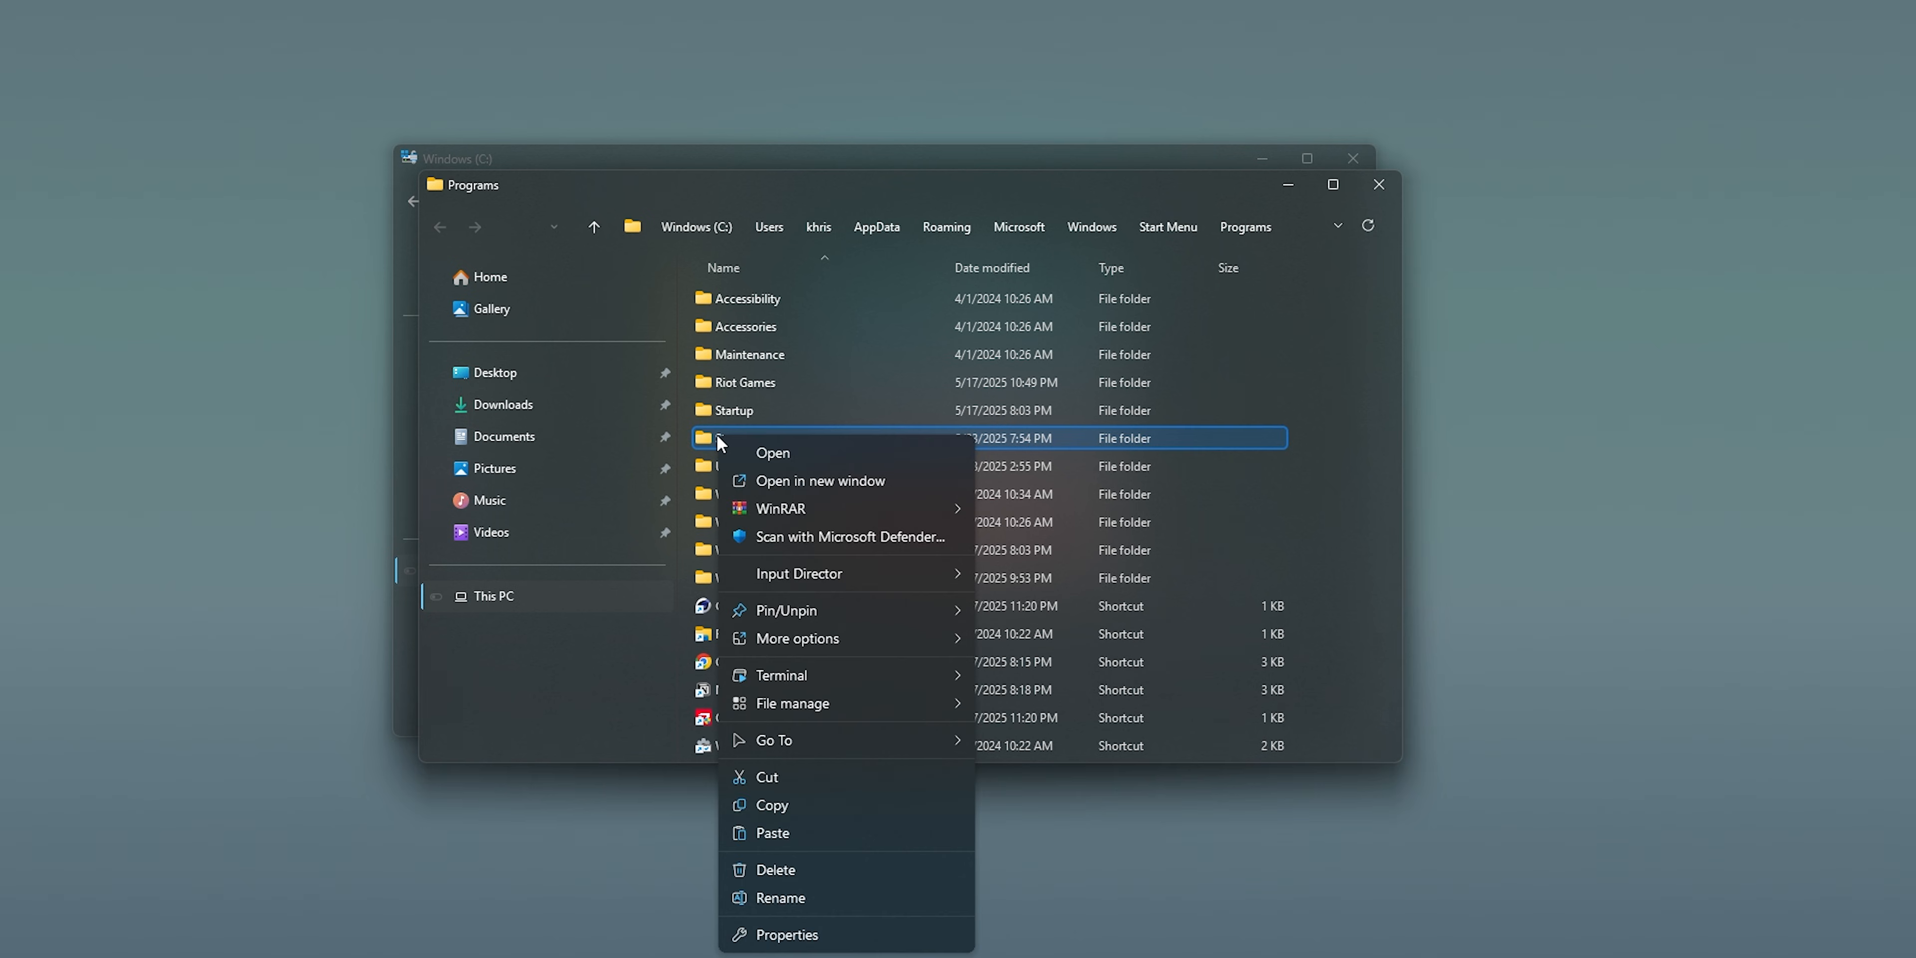
{"action": "left_click", "coordinate": [769, 934]}
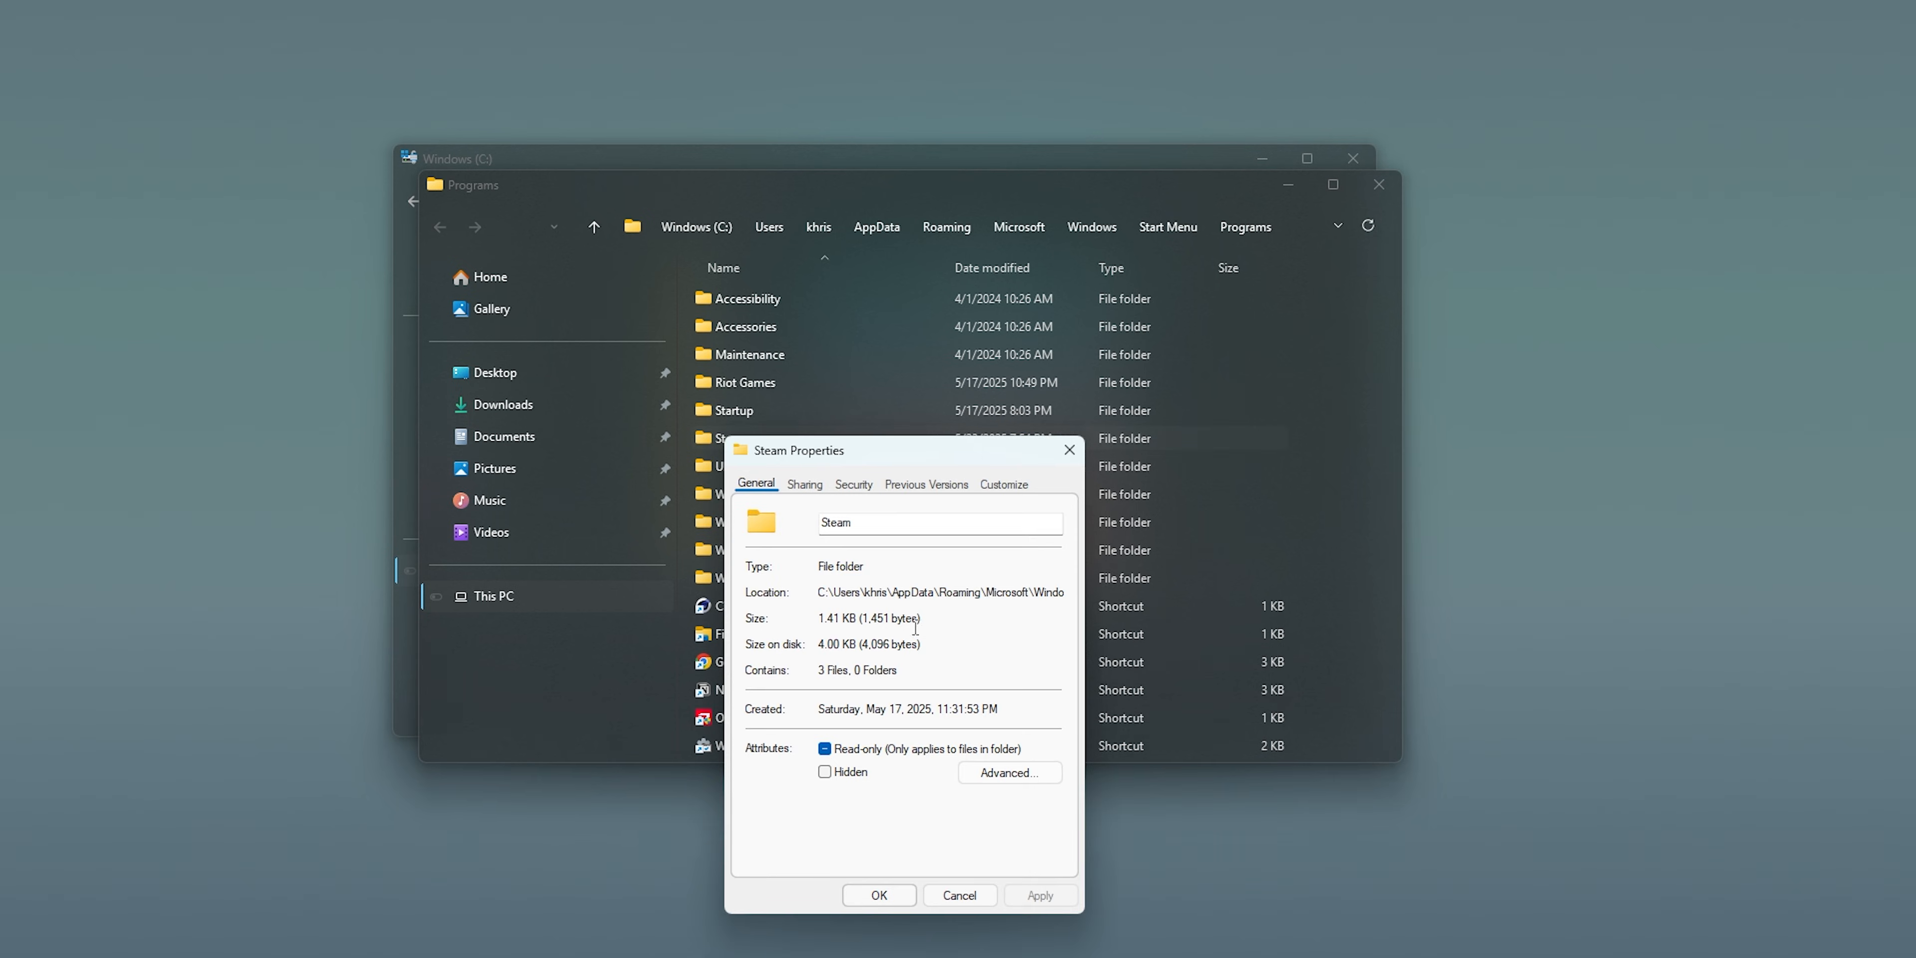
{"action": "left_click", "coordinate": [1001, 485]}
{"action": "left_click", "coordinate": [823, 790]}
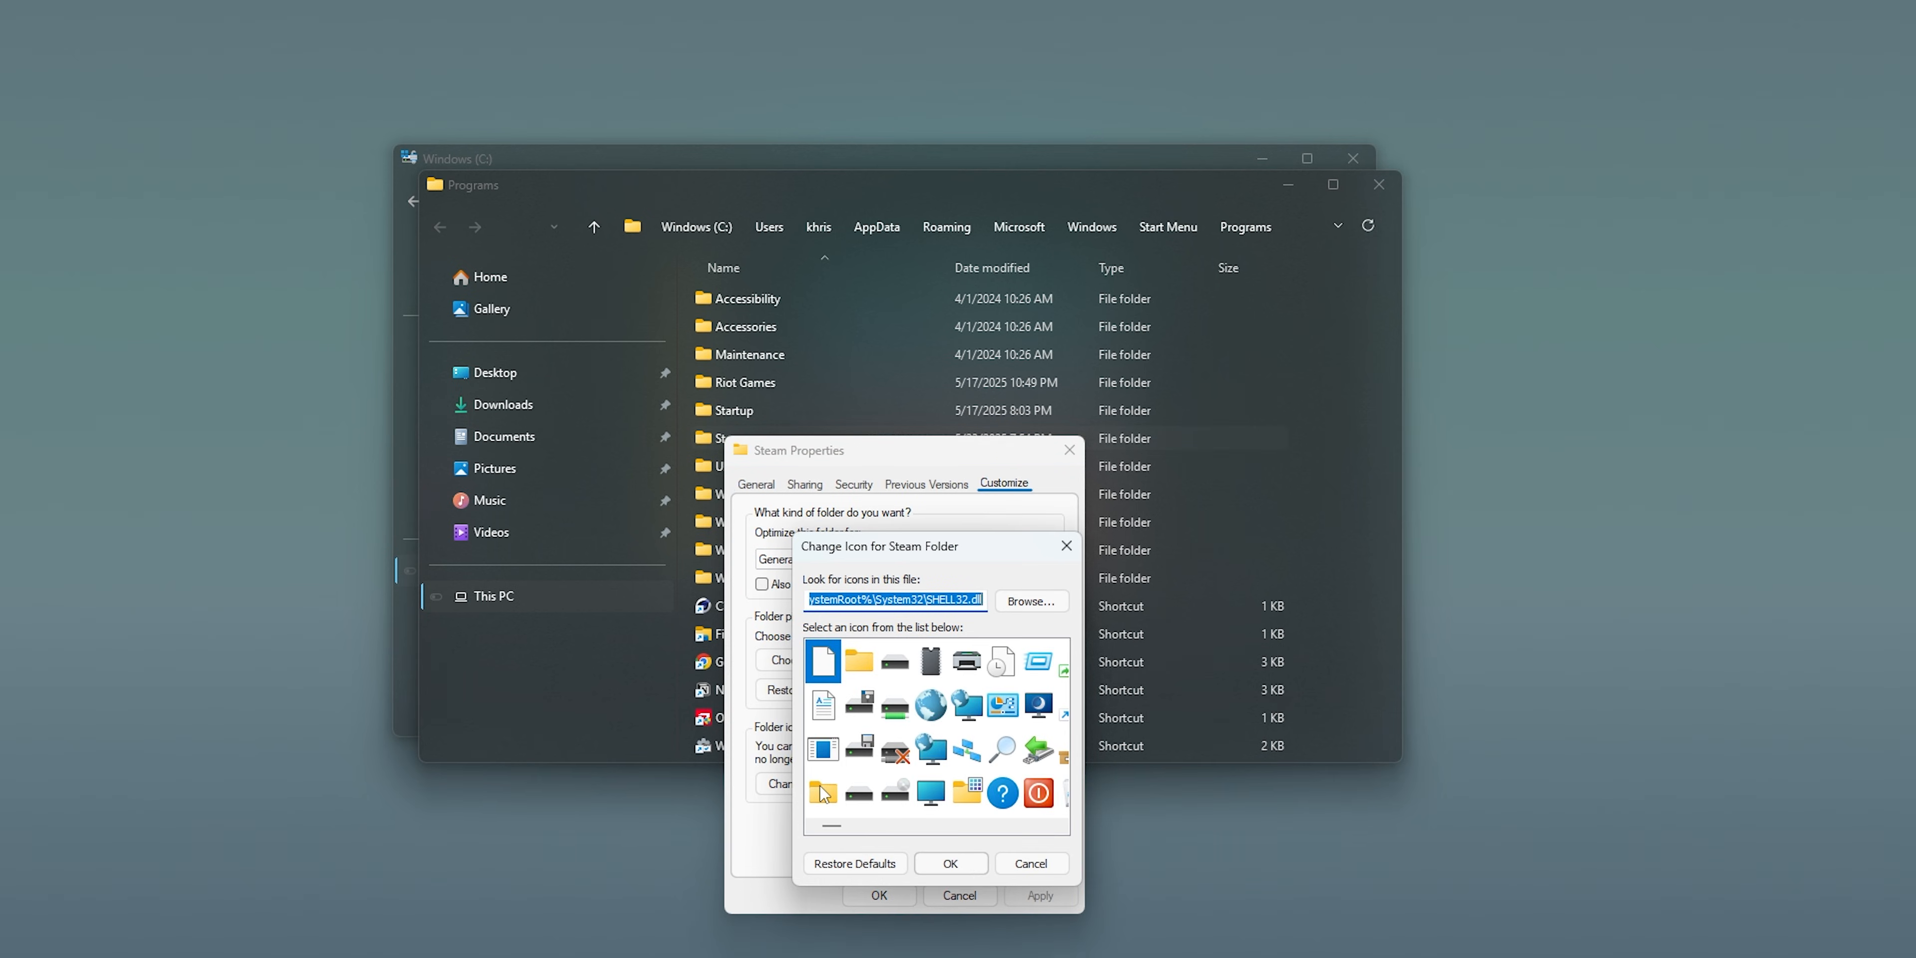
{"action": "left_click", "coordinate": [1016, 599]}
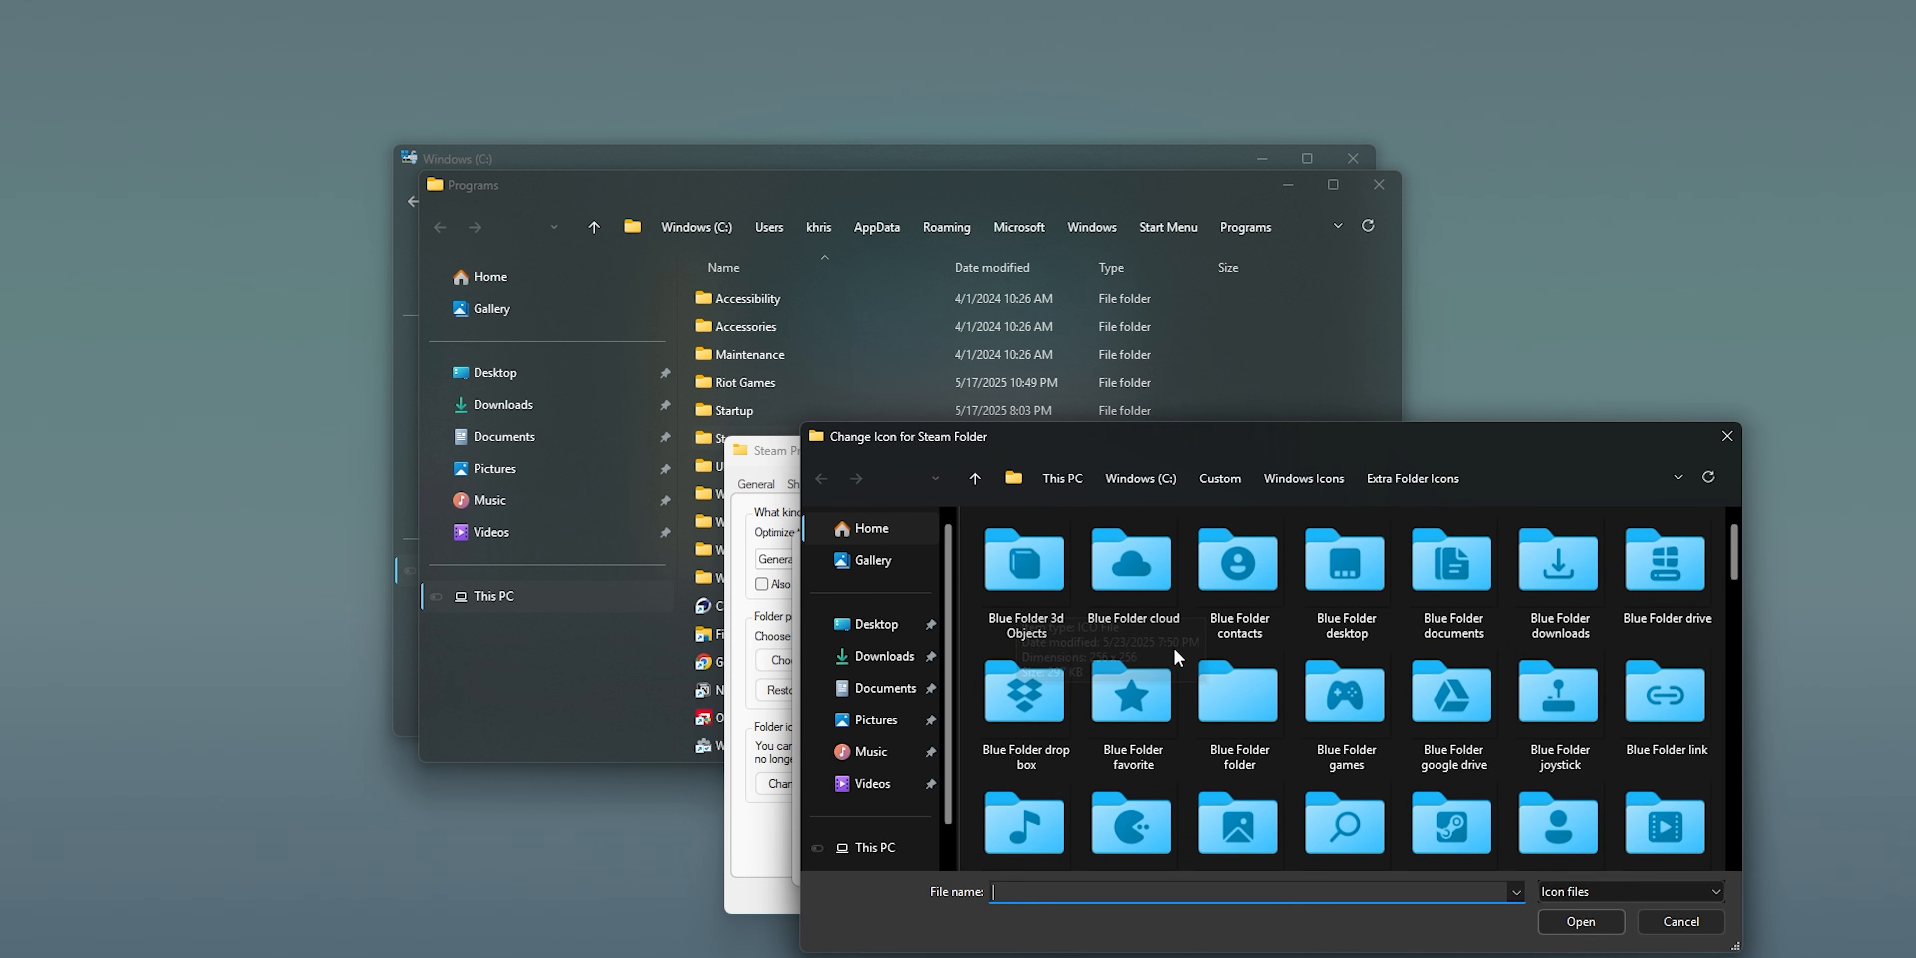
{"action": "left_click", "coordinate": [1224, 702]}
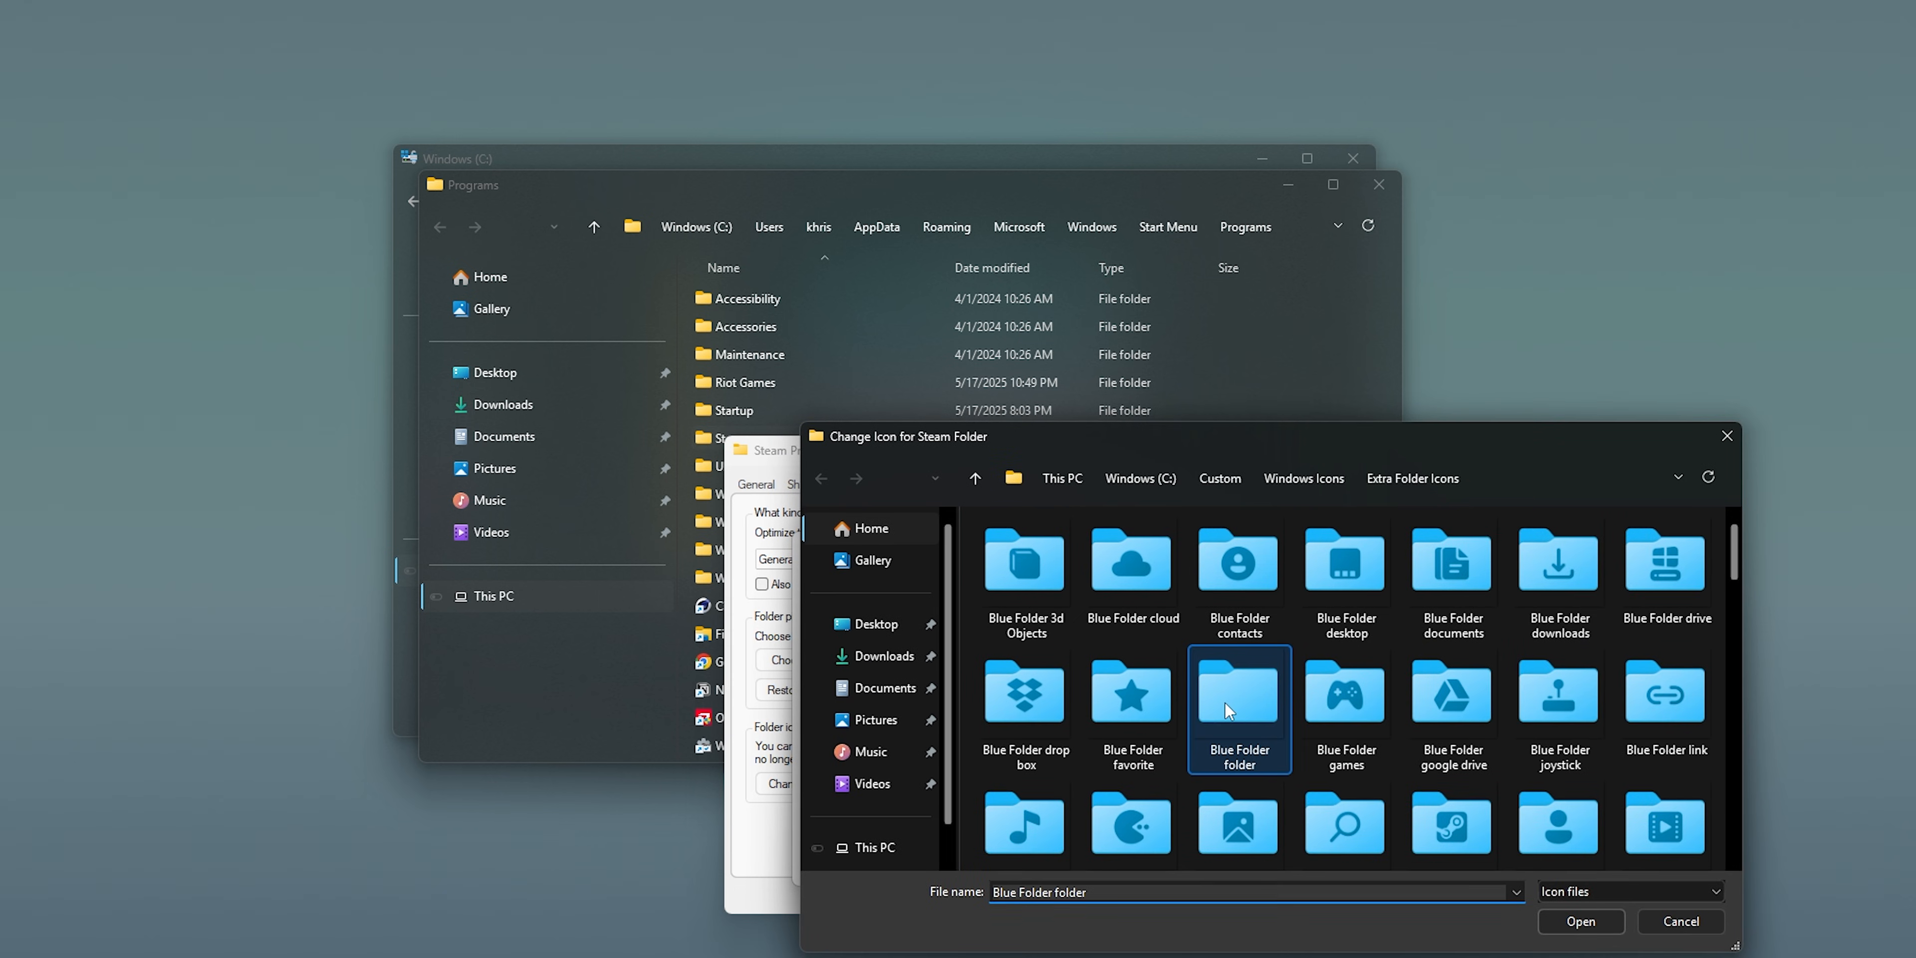
{"action": "left_click", "coordinate": [1581, 920]}
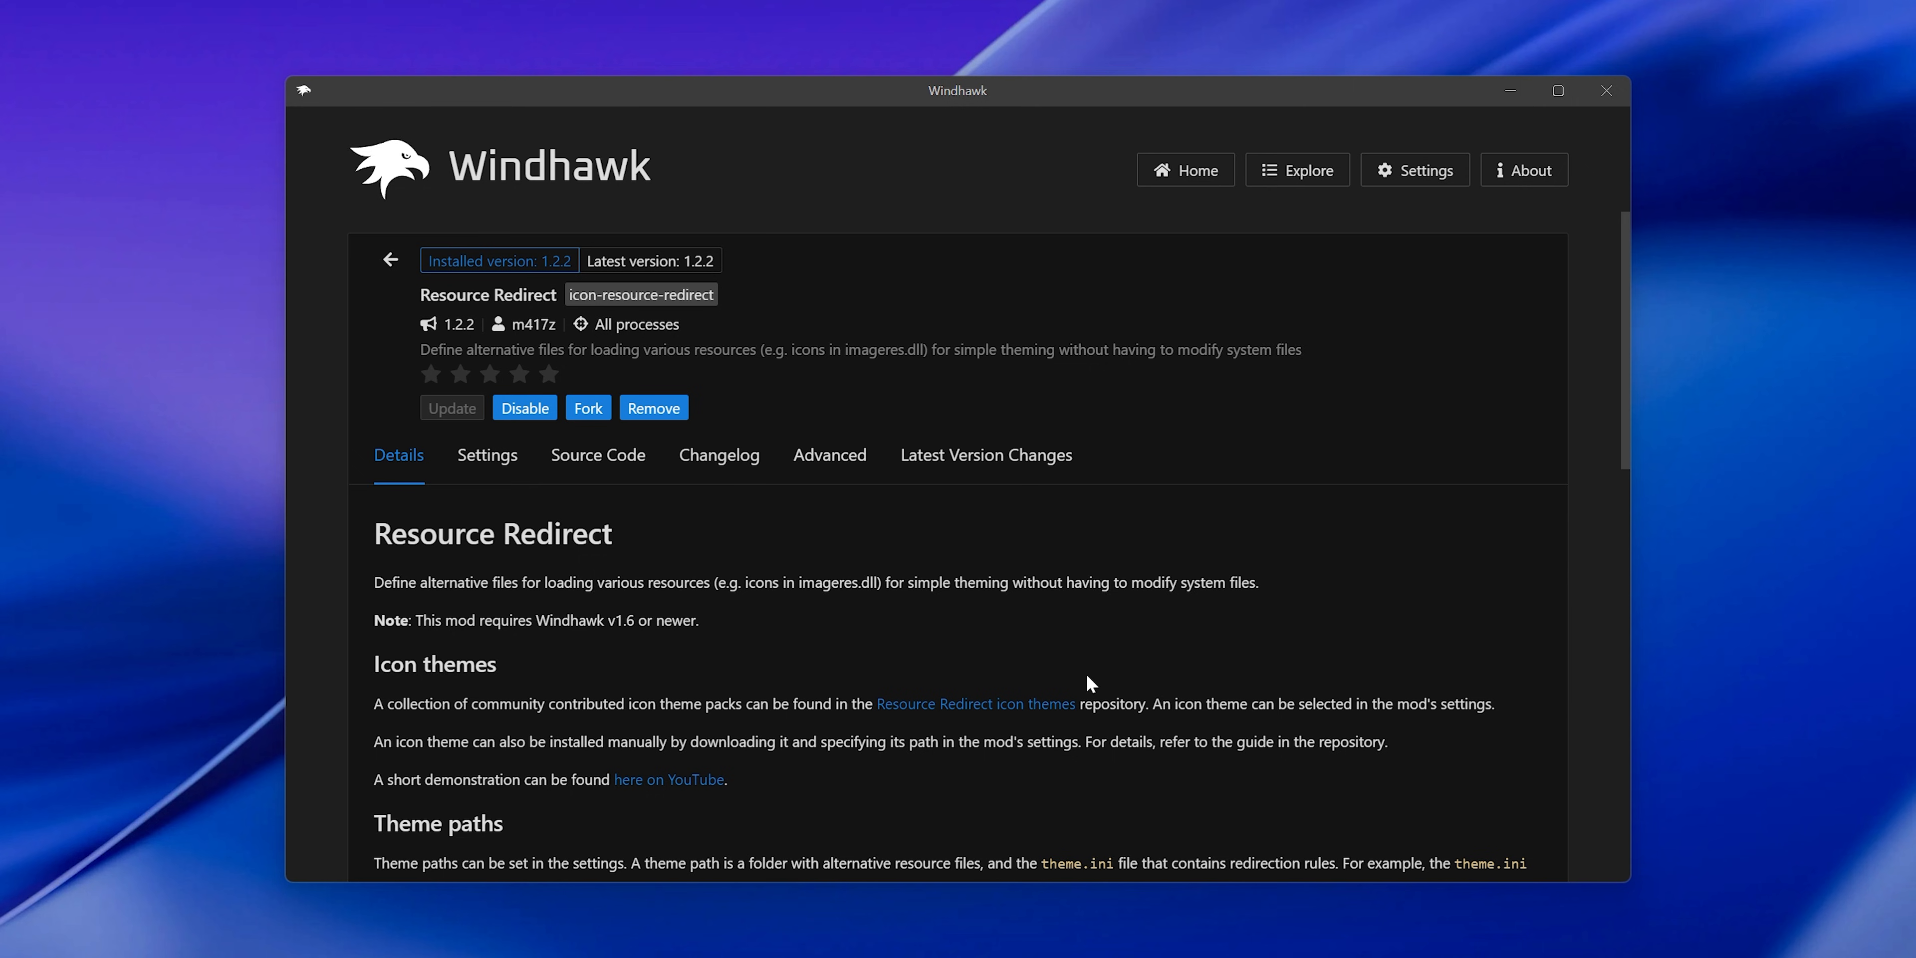
Step: Switch to Windhawk and open the Icon theme choices in the Resource Redirect mod's settings
{"action": "left_click", "coordinate": [475, 465]}
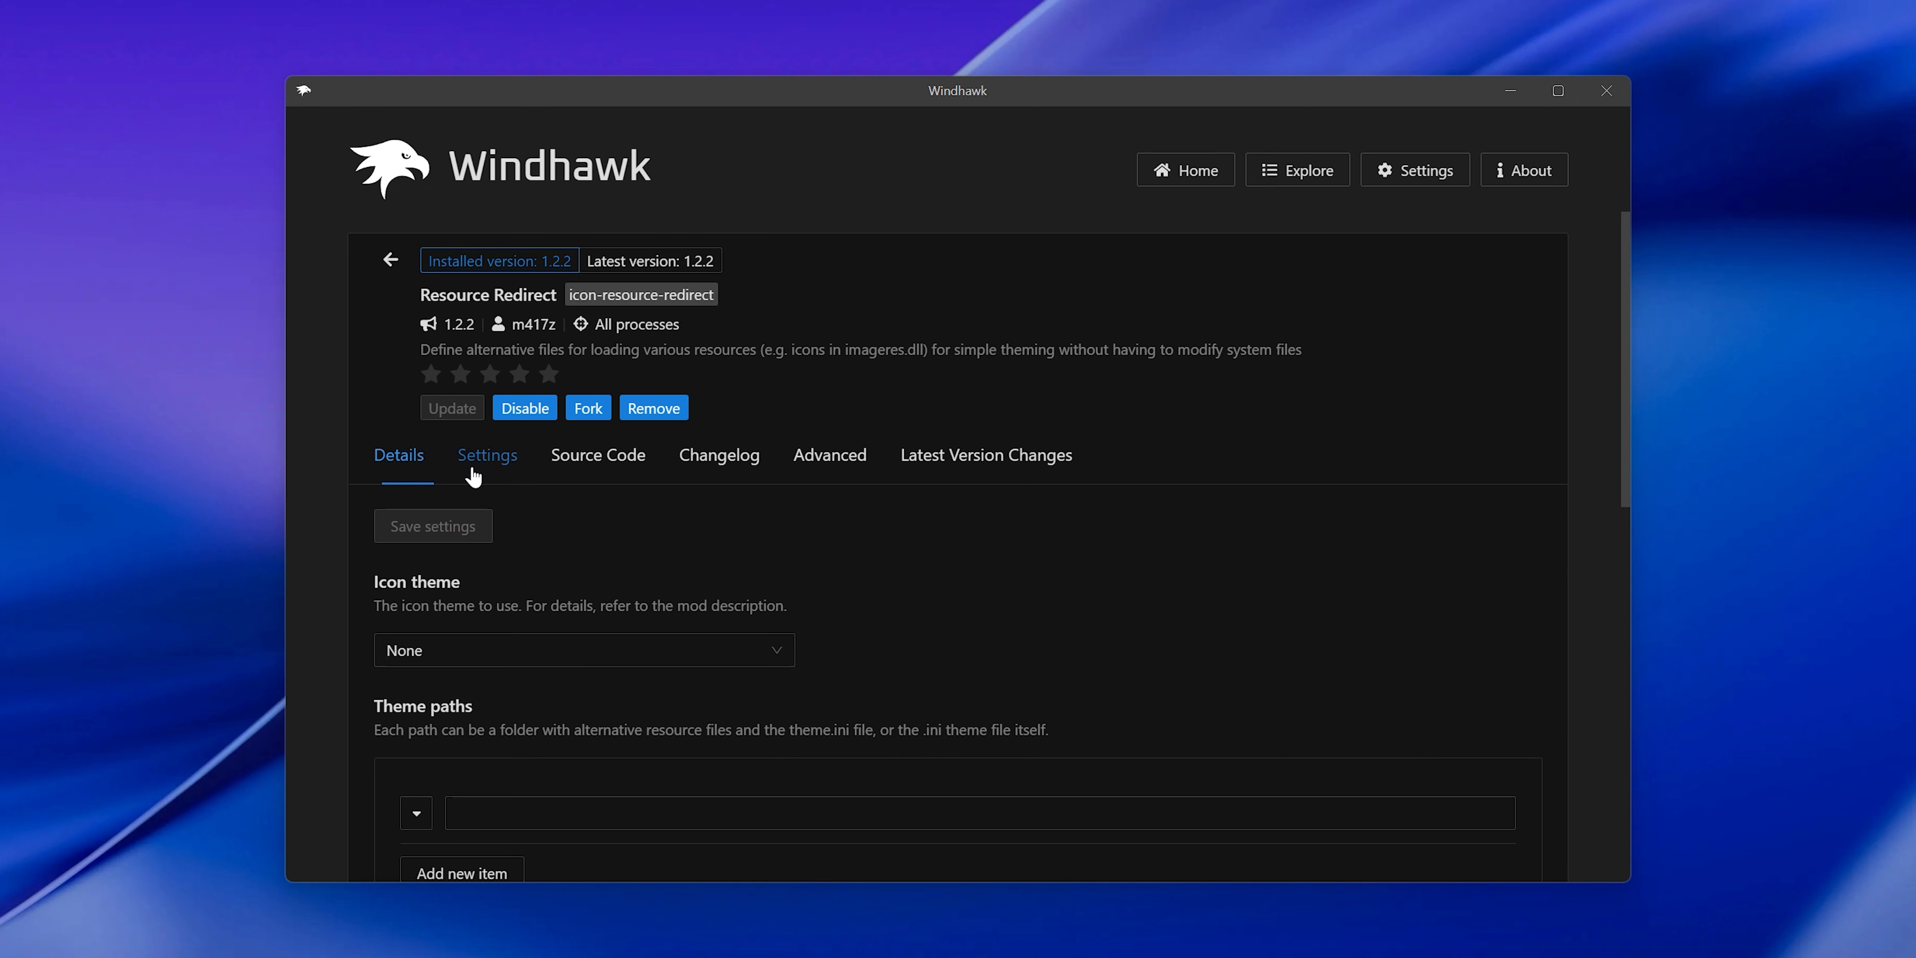
{"action": "left_click", "coordinate": [457, 661]}
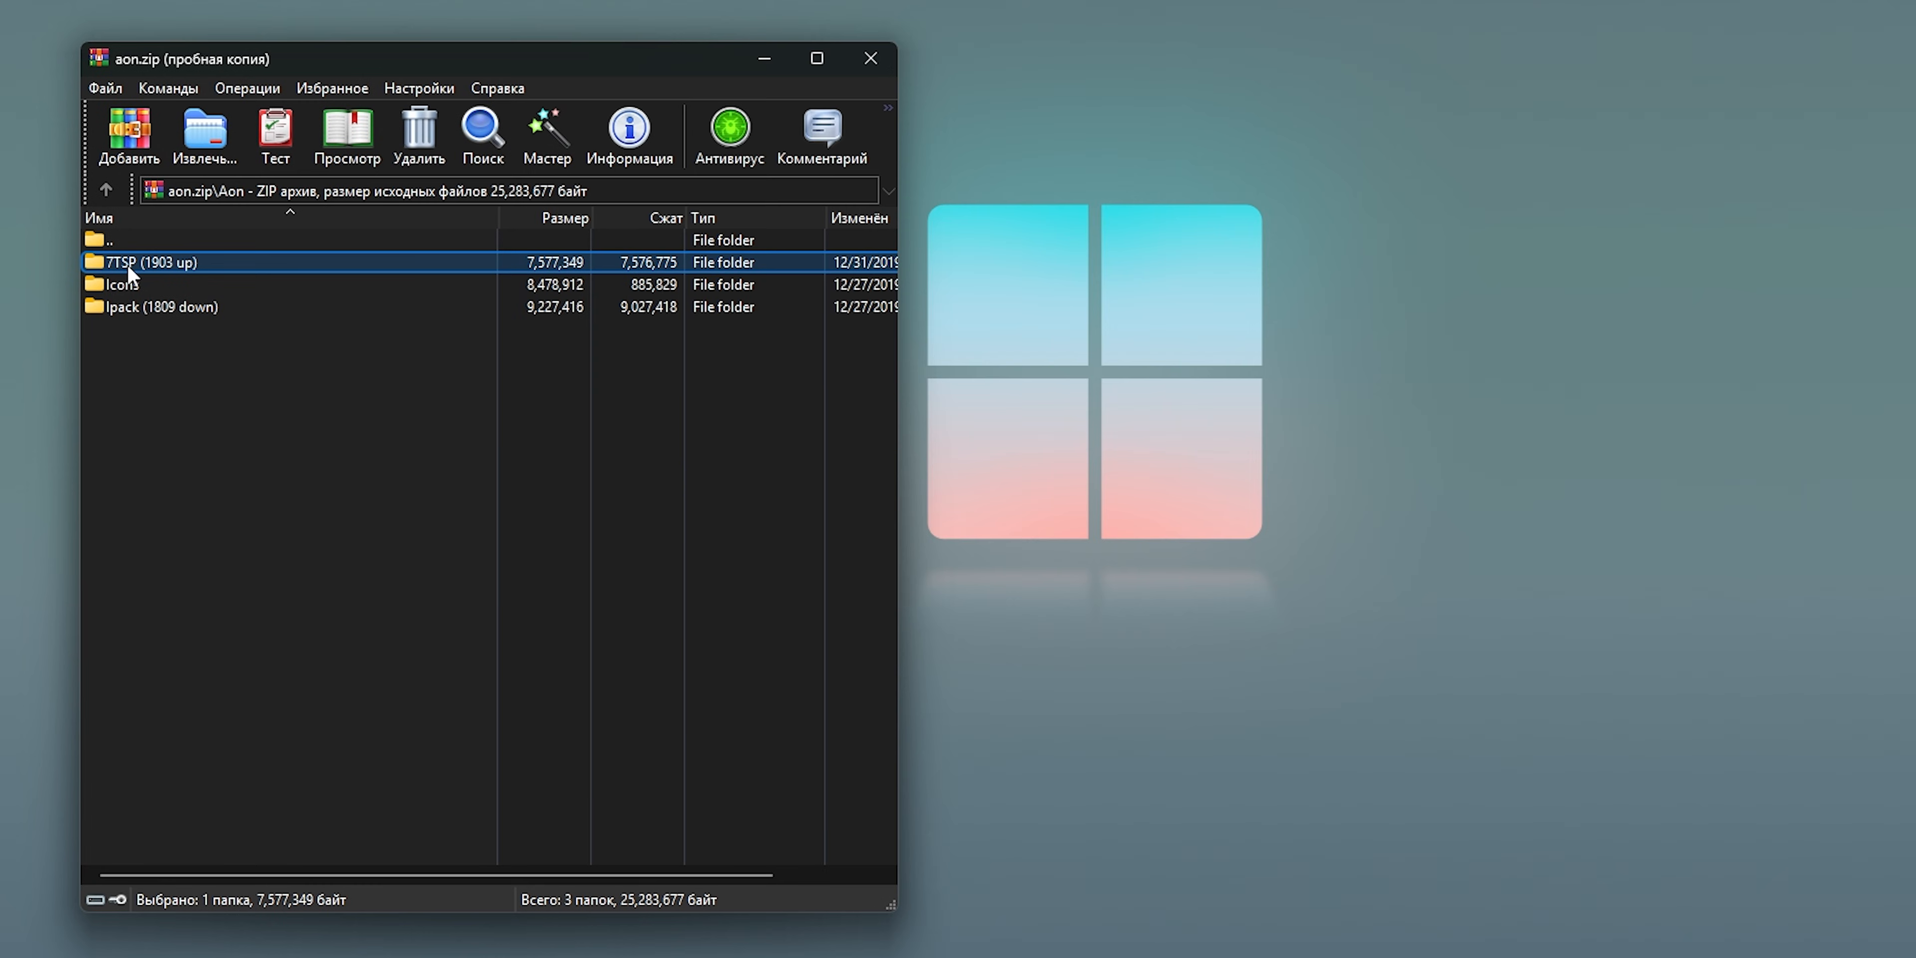
Step: Open the 7TSP (1903 up) folder in aon.zip and rename the desktop icon pack file to 7TSP Fluent Keys Night.7z
{"action": "double_click", "coordinate": [127, 265]}
{"action": "double_click", "coordinate": [117, 262]}
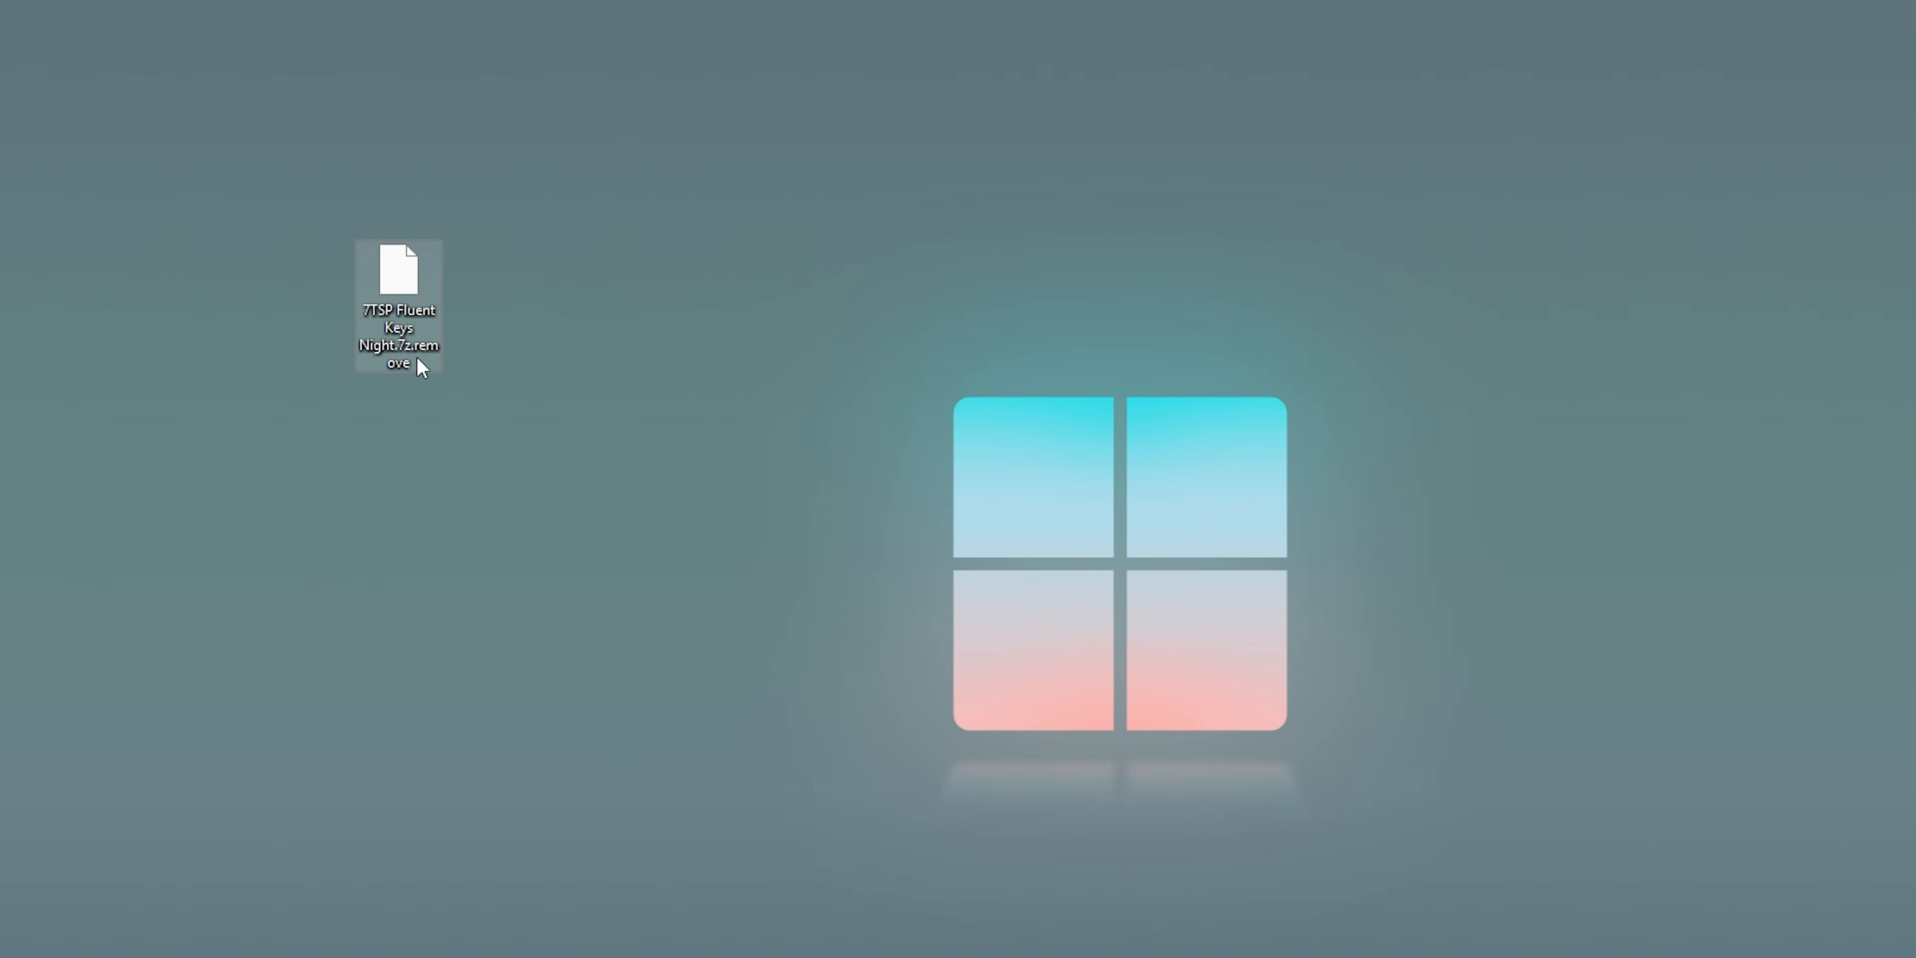
{"action": "key", "text": "F2"}
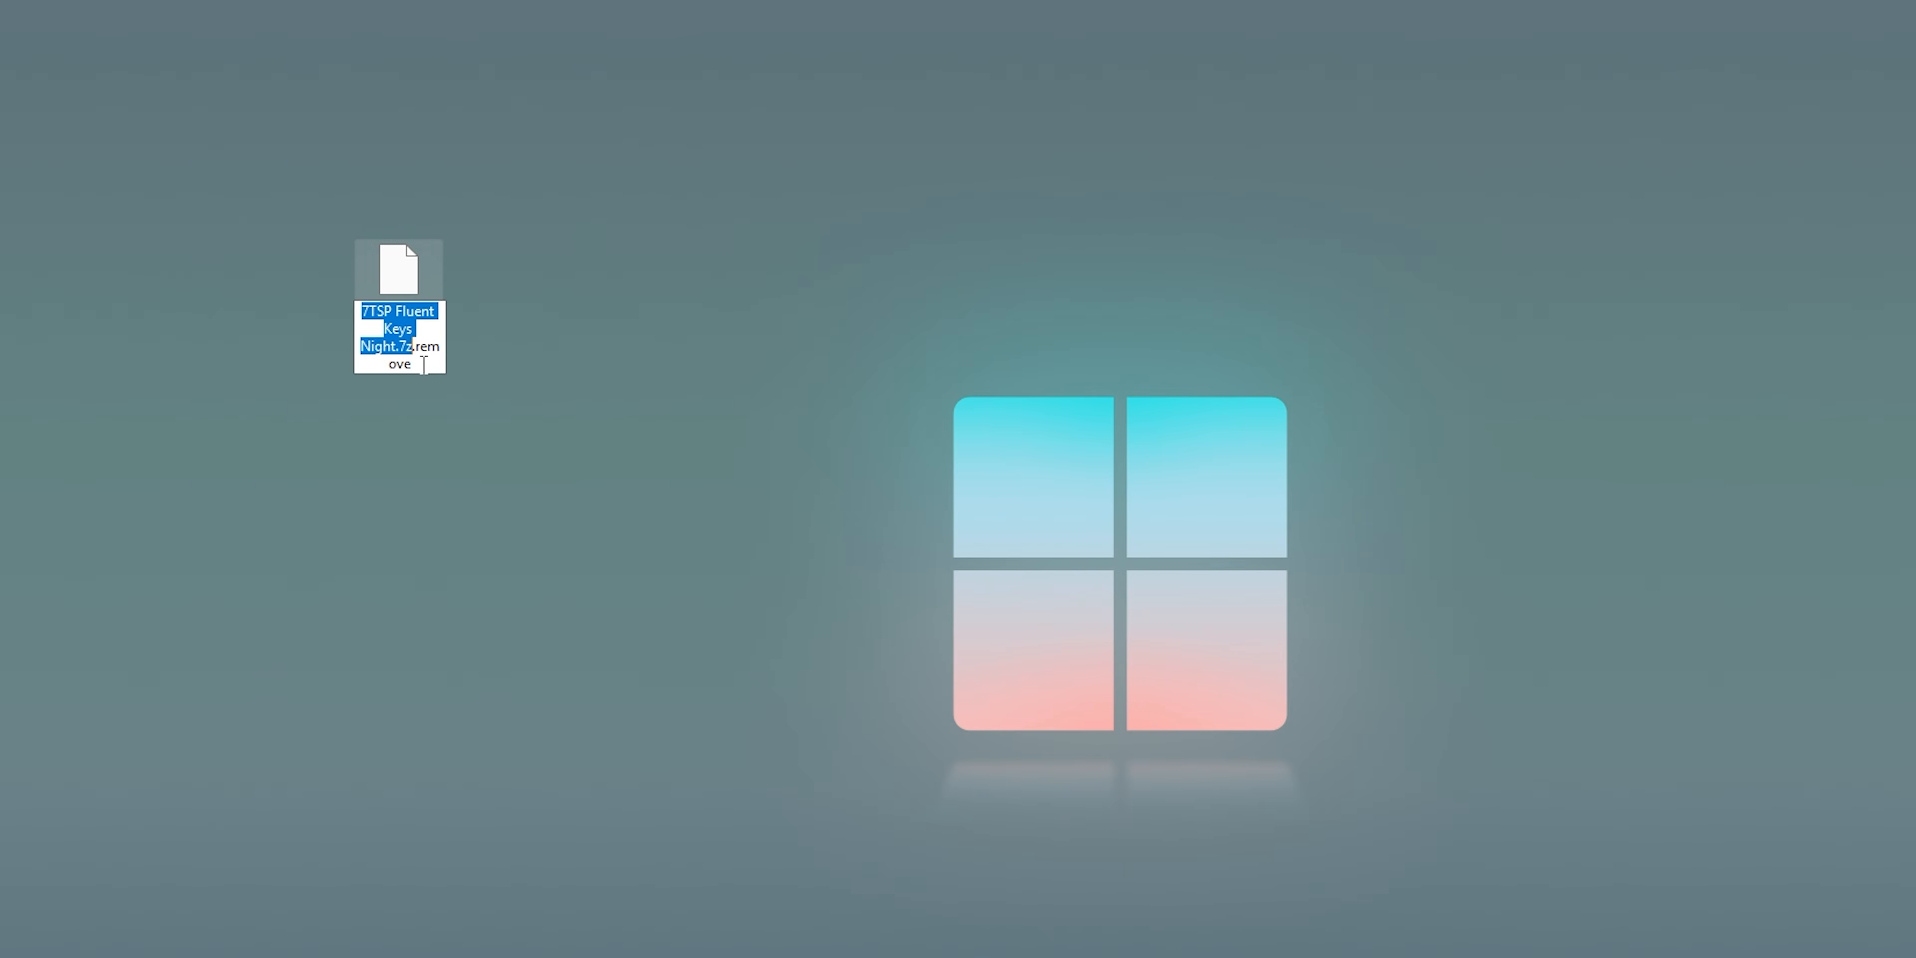
{"action": "left_click_drag", "start_coordinate": [415, 344], "coordinate": [439, 377]}
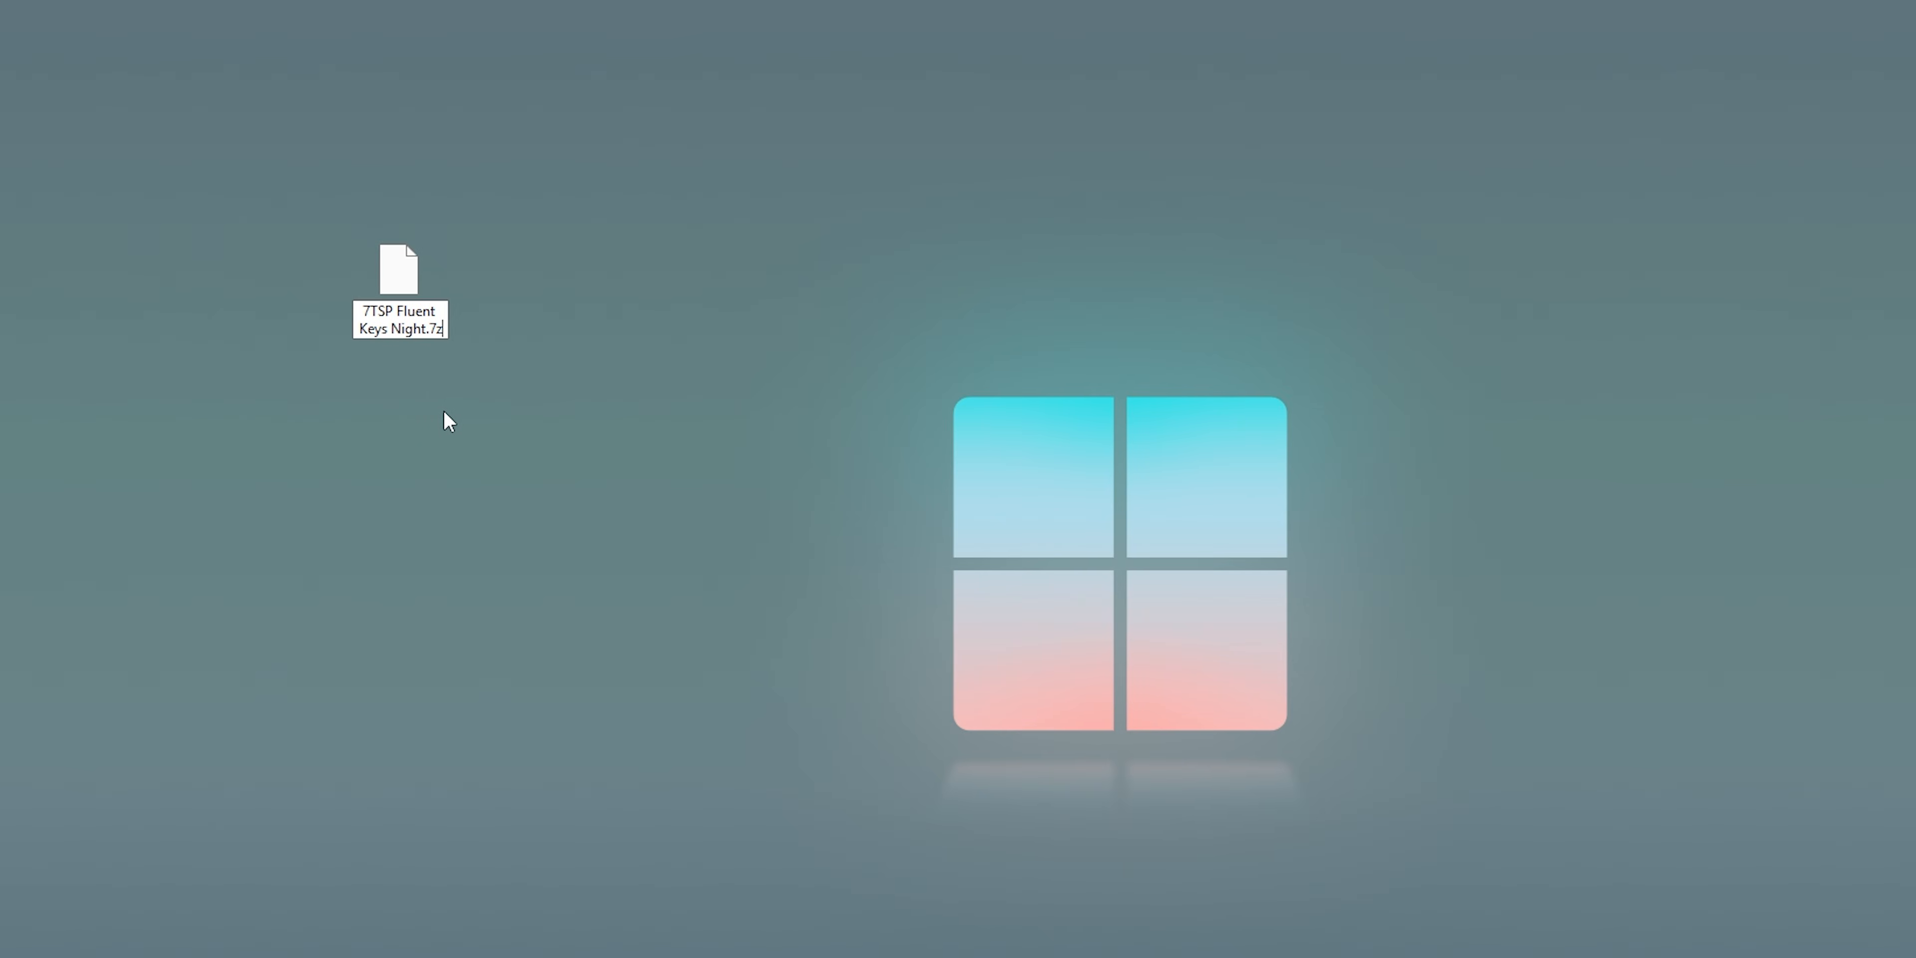
{"action": "key", "text": "Return"}
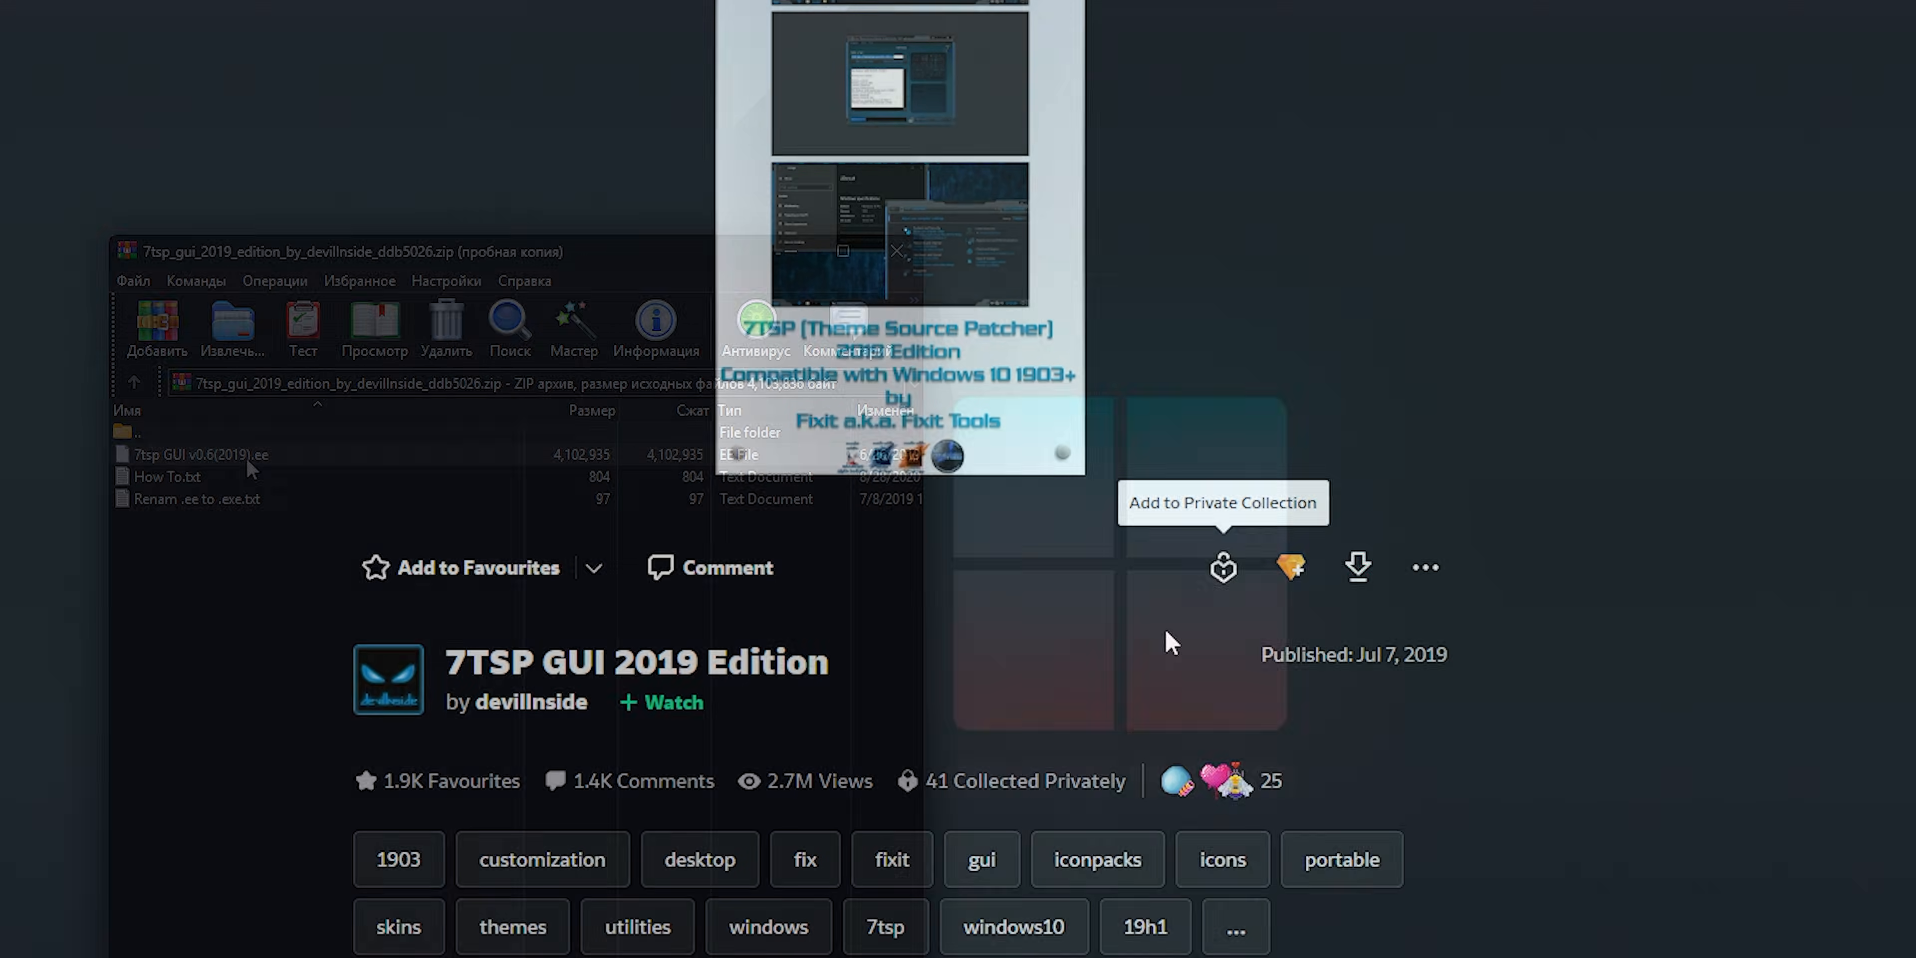
Step: Extract the 7tsp GUI v0.6(2019).ee file from its archive to the desktop and rename it 7tsp GUI v0.6(2019).exe
{"action": "left_click_drag", "start_coordinate": [247, 458], "coordinate": [1114, 425]}
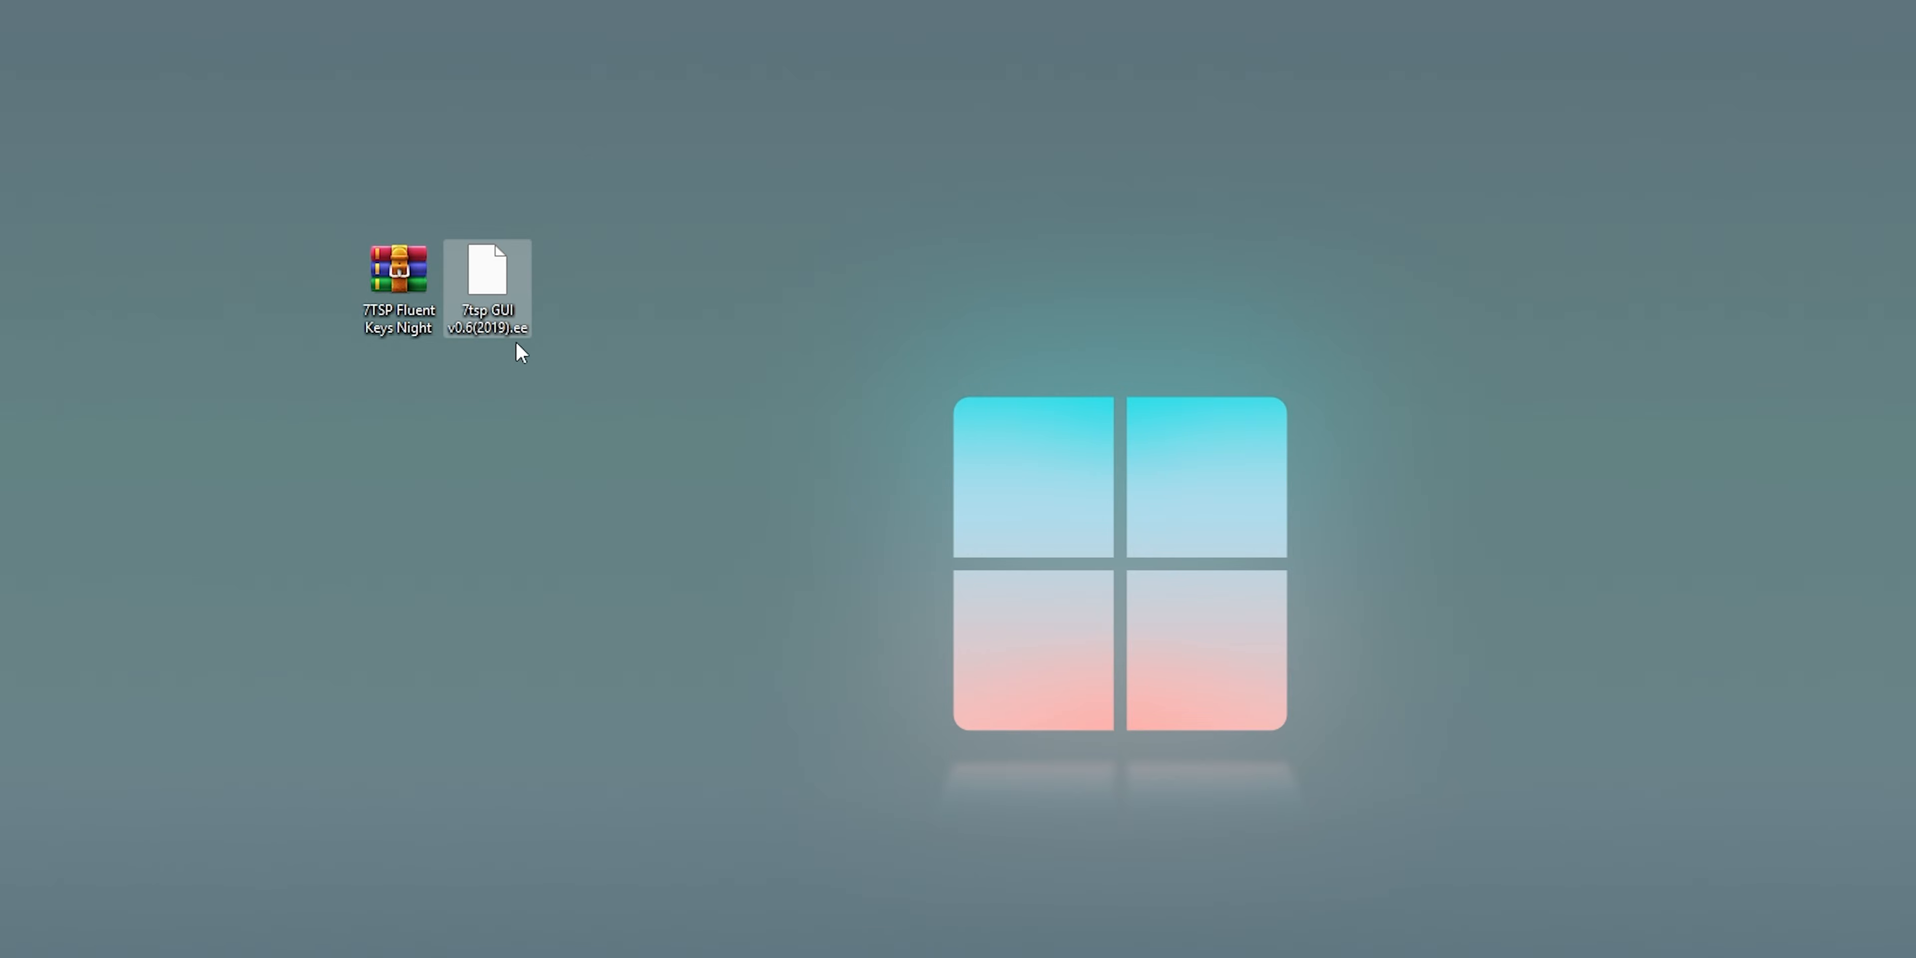
{"action": "key", "text": "F2"}
{"action": "type", "text": "xe"}
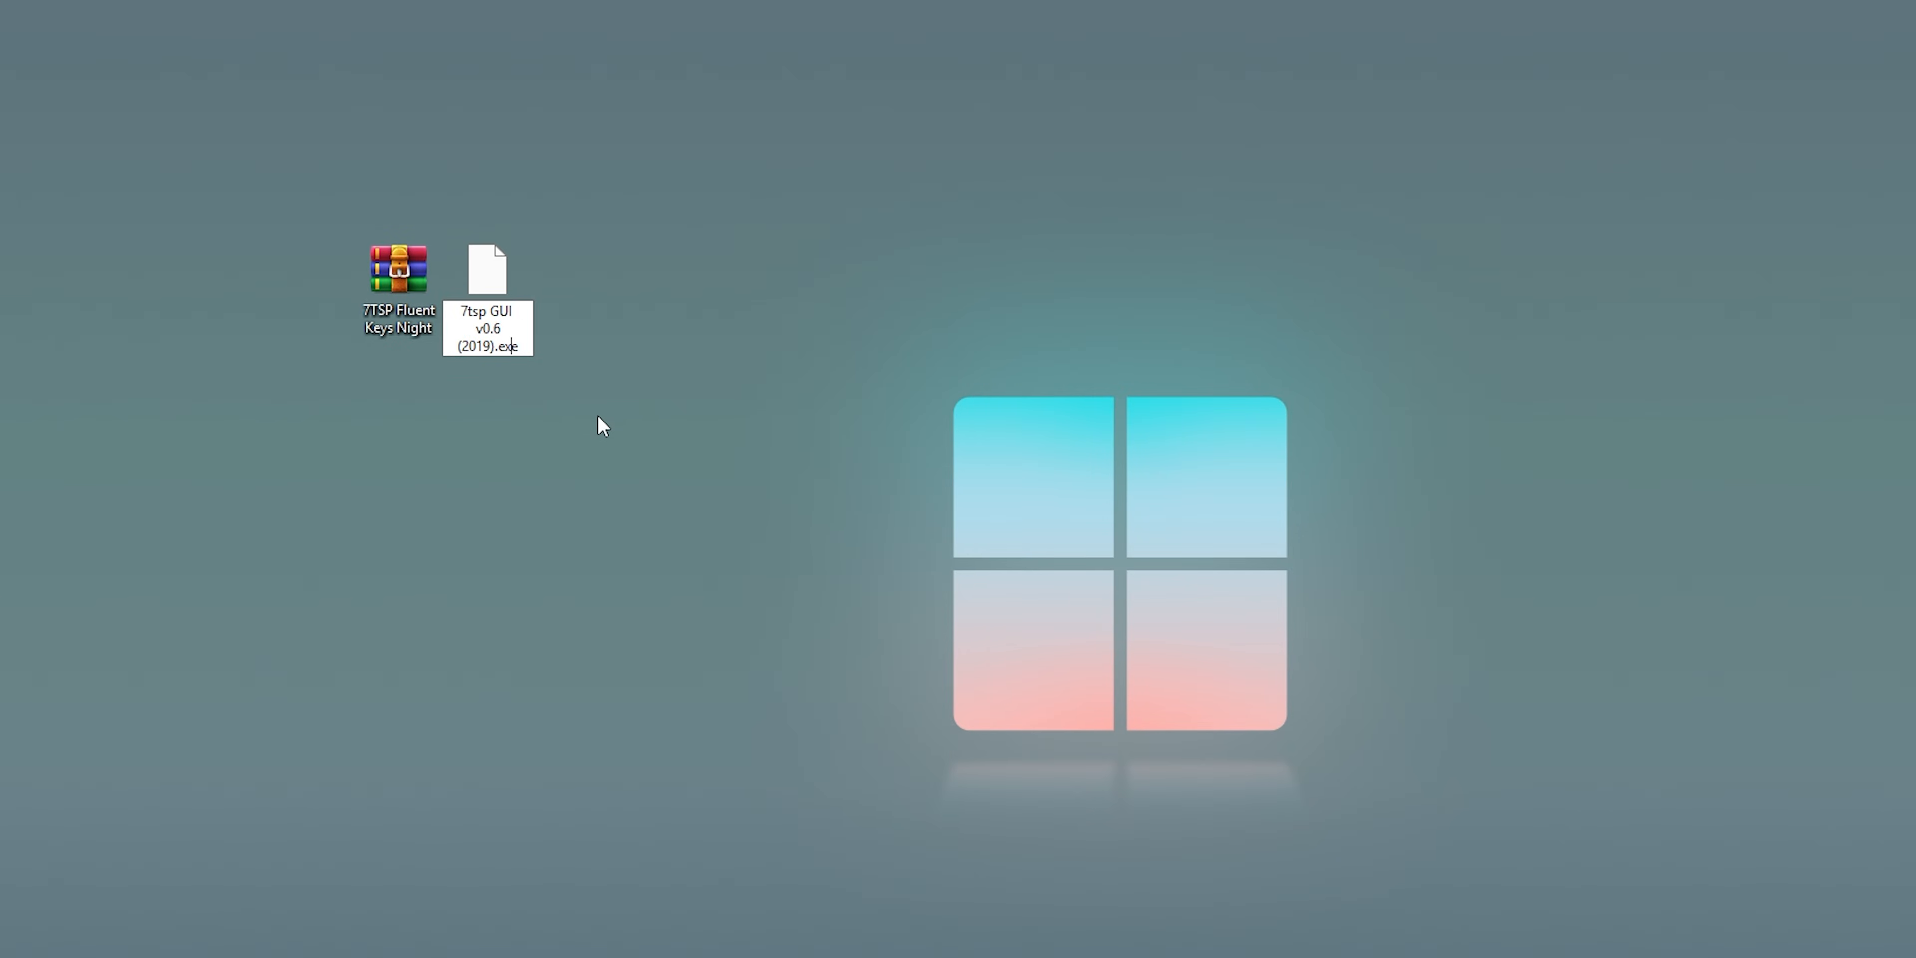
{"action": "left_click", "coordinate": [594, 417]}
{"action": "left_click", "coordinate": [485, 336]}
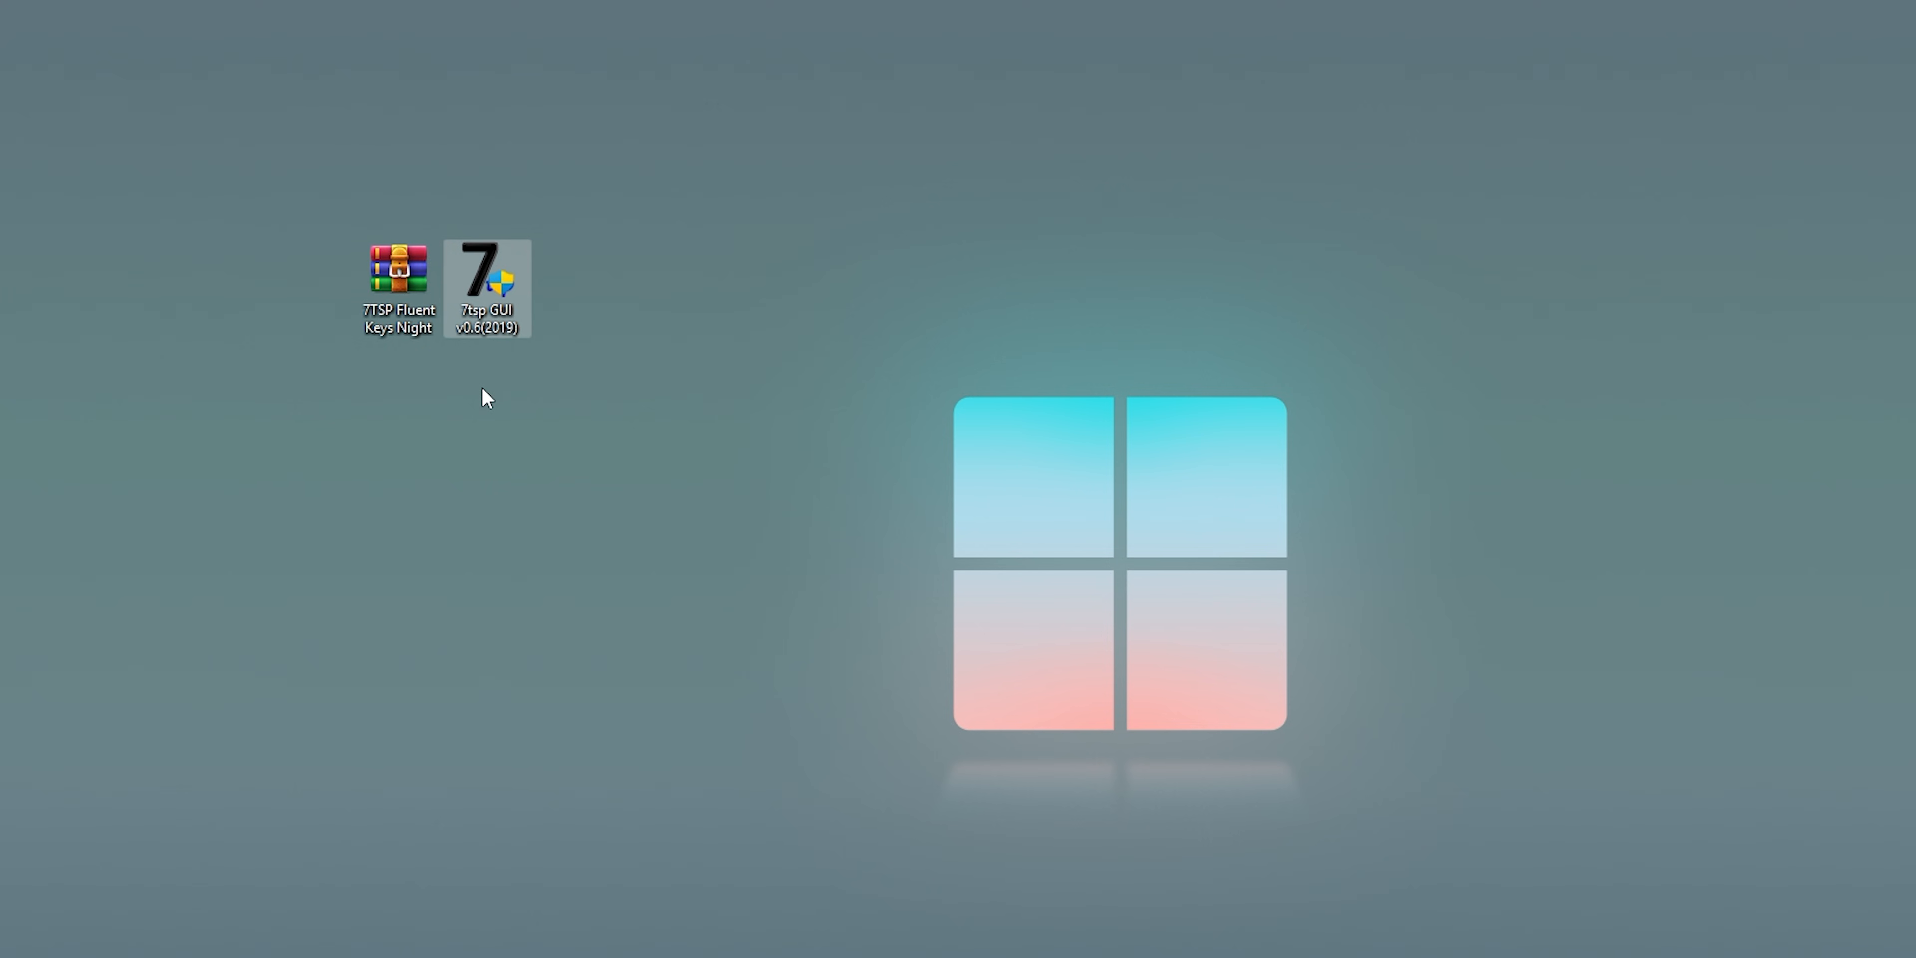
Step: Launch the 7tsp GUI, add 7TSP Fluent Keys Night.7z from the desktop as a custom pack, and patch the system with it
{"action": "left_click", "coordinate": [405, 330]}
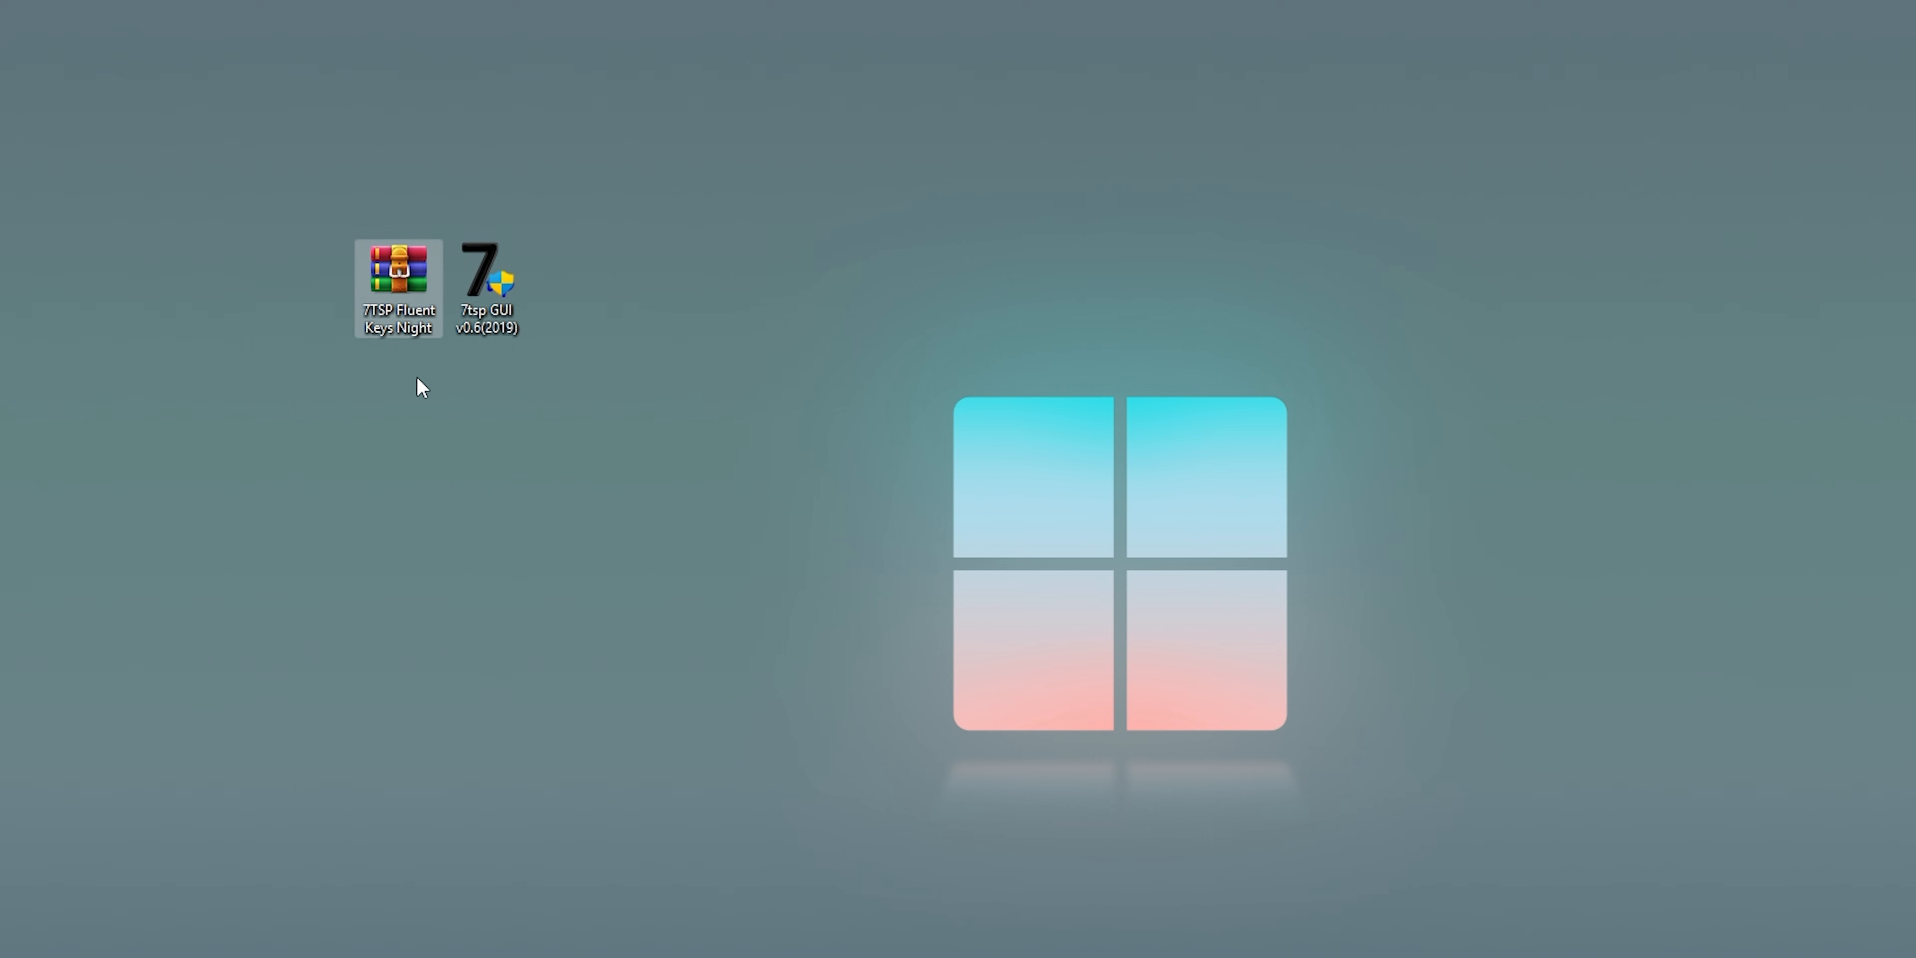
{"action": "double_click", "coordinate": [469, 319]}
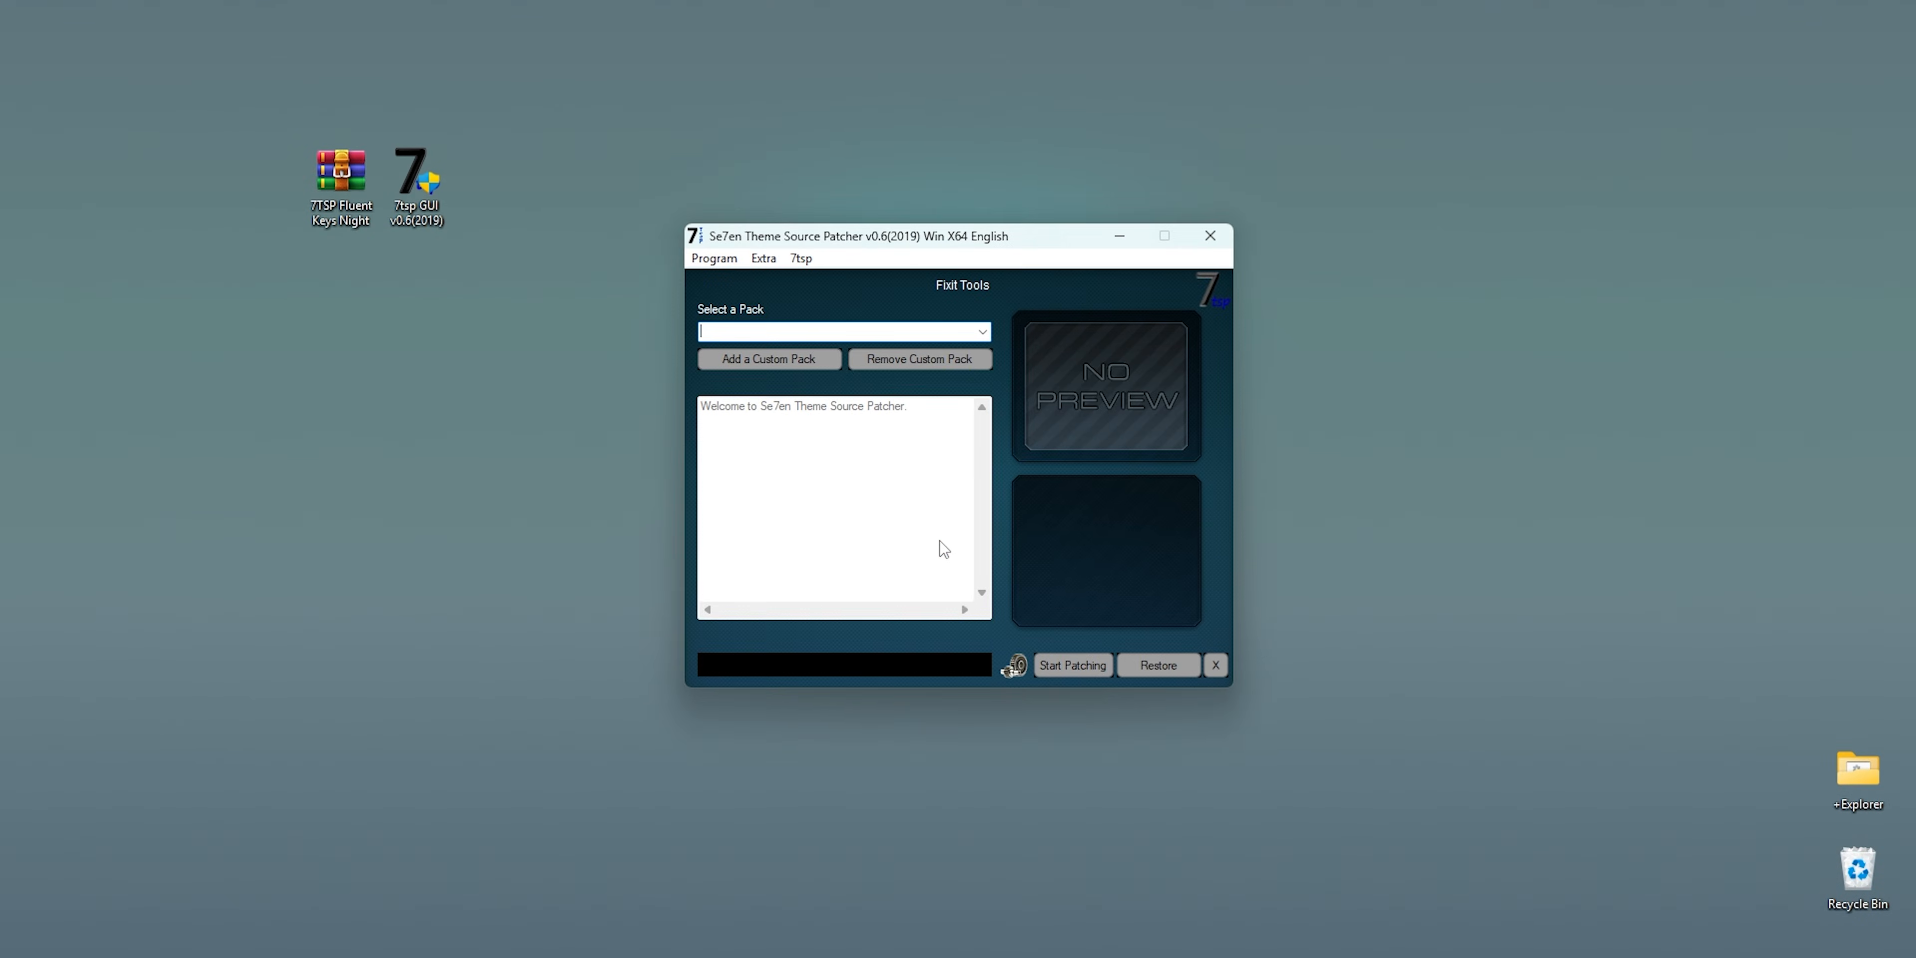
{"action": "left_click", "coordinate": [776, 358]}
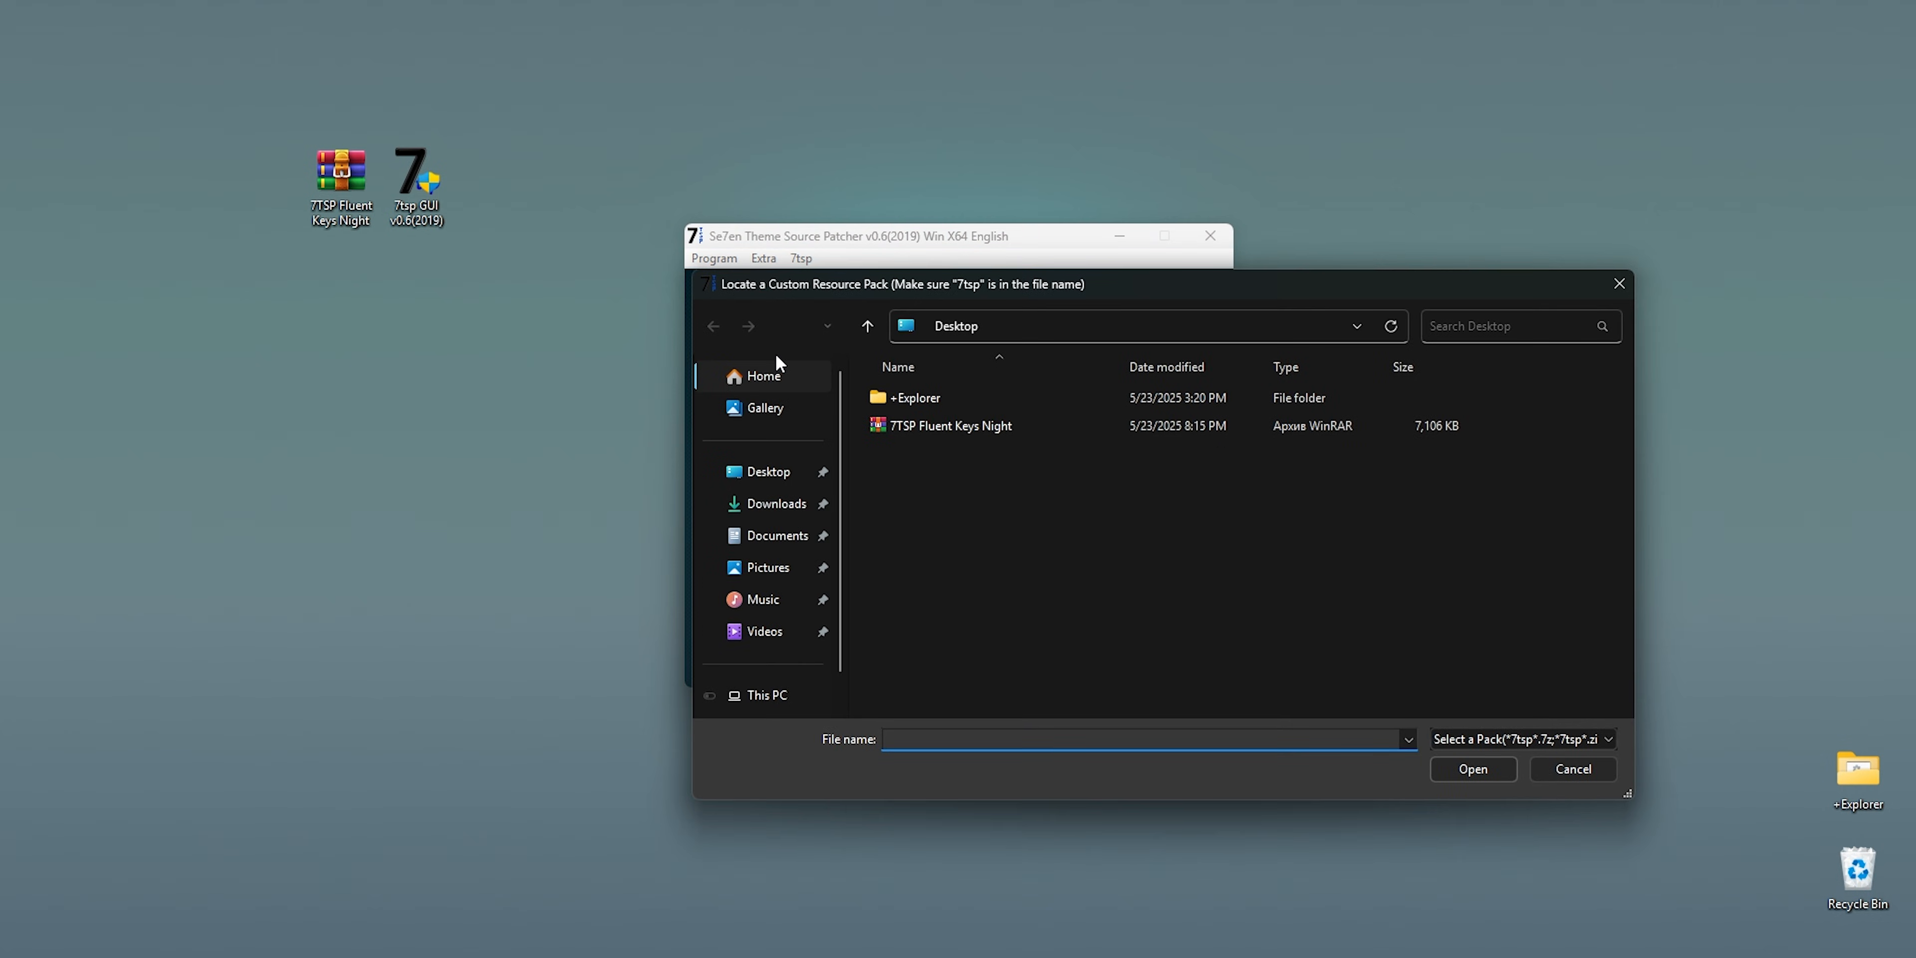
{"action": "double_click", "coordinate": [967, 431]}
{"action": "left_click", "coordinate": [1047, 663]}
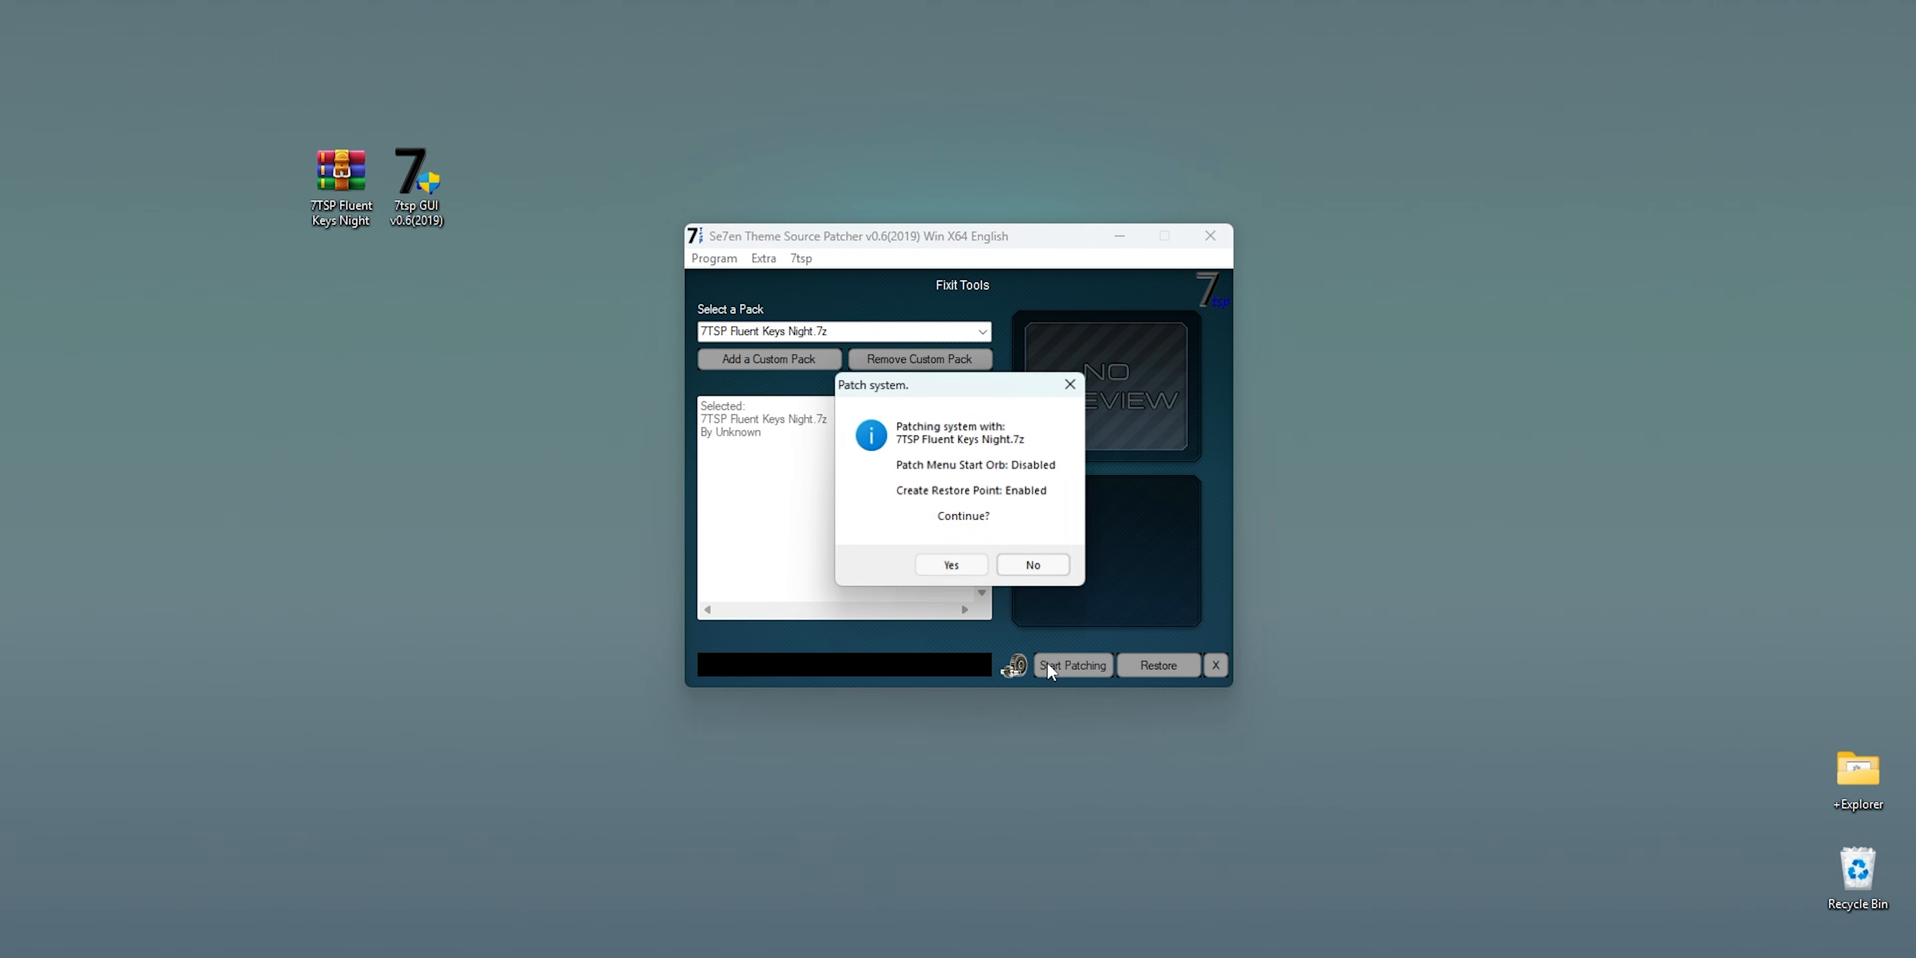
{"action": "left_click", "coordinate": [945, 572]}
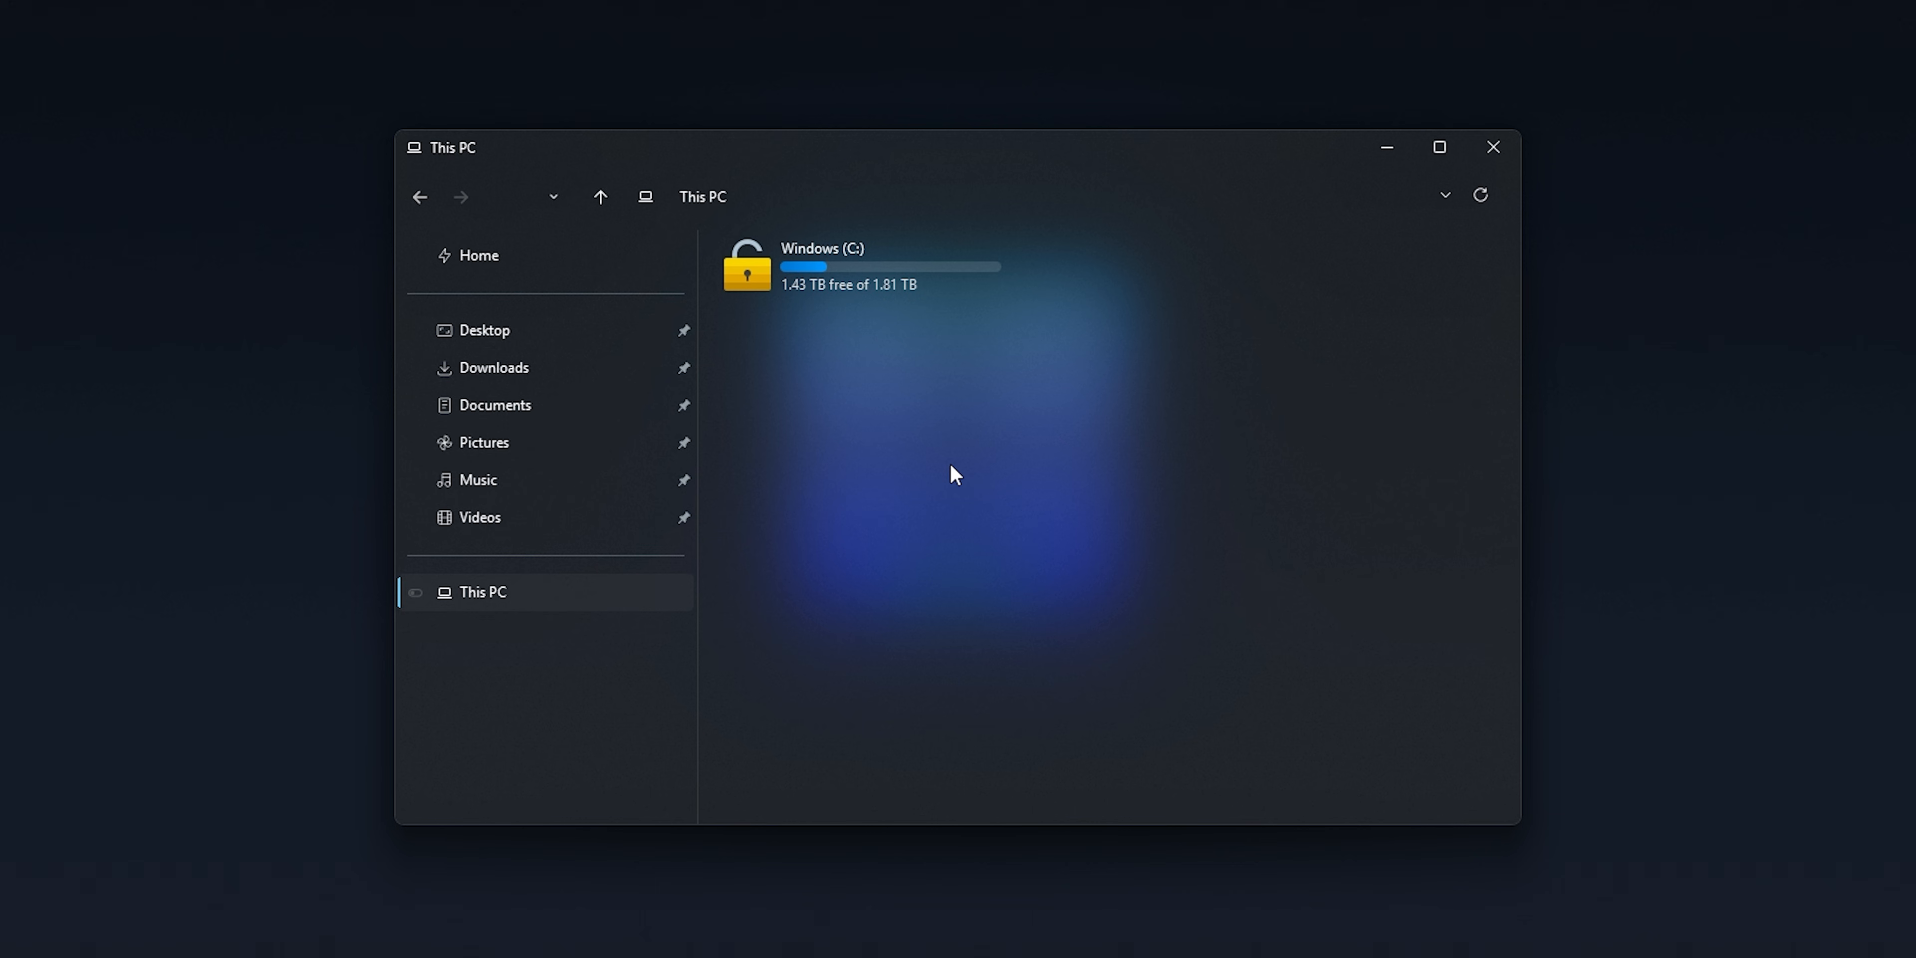
Step: Open the Windows (C:) drive from This PC in File Explorer
{"action": "double_click", "coordinate": [844, 277]}
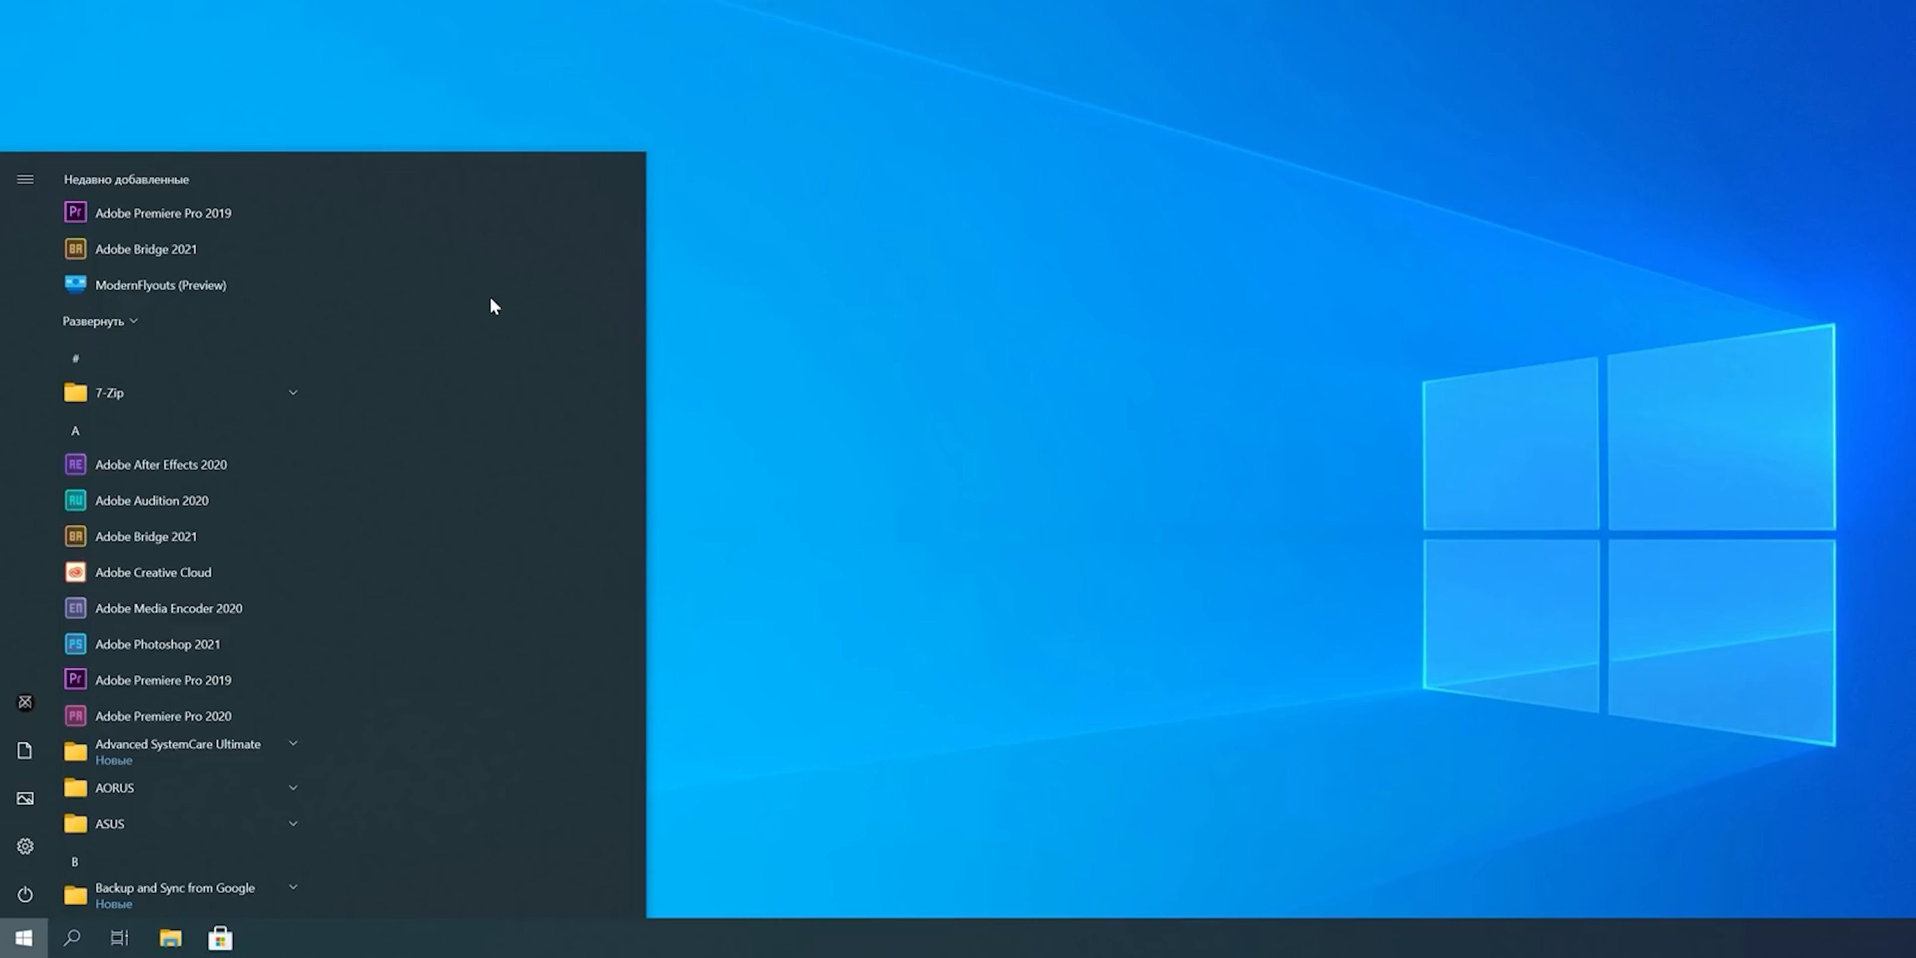
Step: Pin the Adobe apps, Battle.net, Discord, Epic Games Launcher and Notion to the Windows 10 Start screen
{"action": "scroll", "coordinate": [215, 283], "scroll_direction": "down", "scroll_amount": 2}
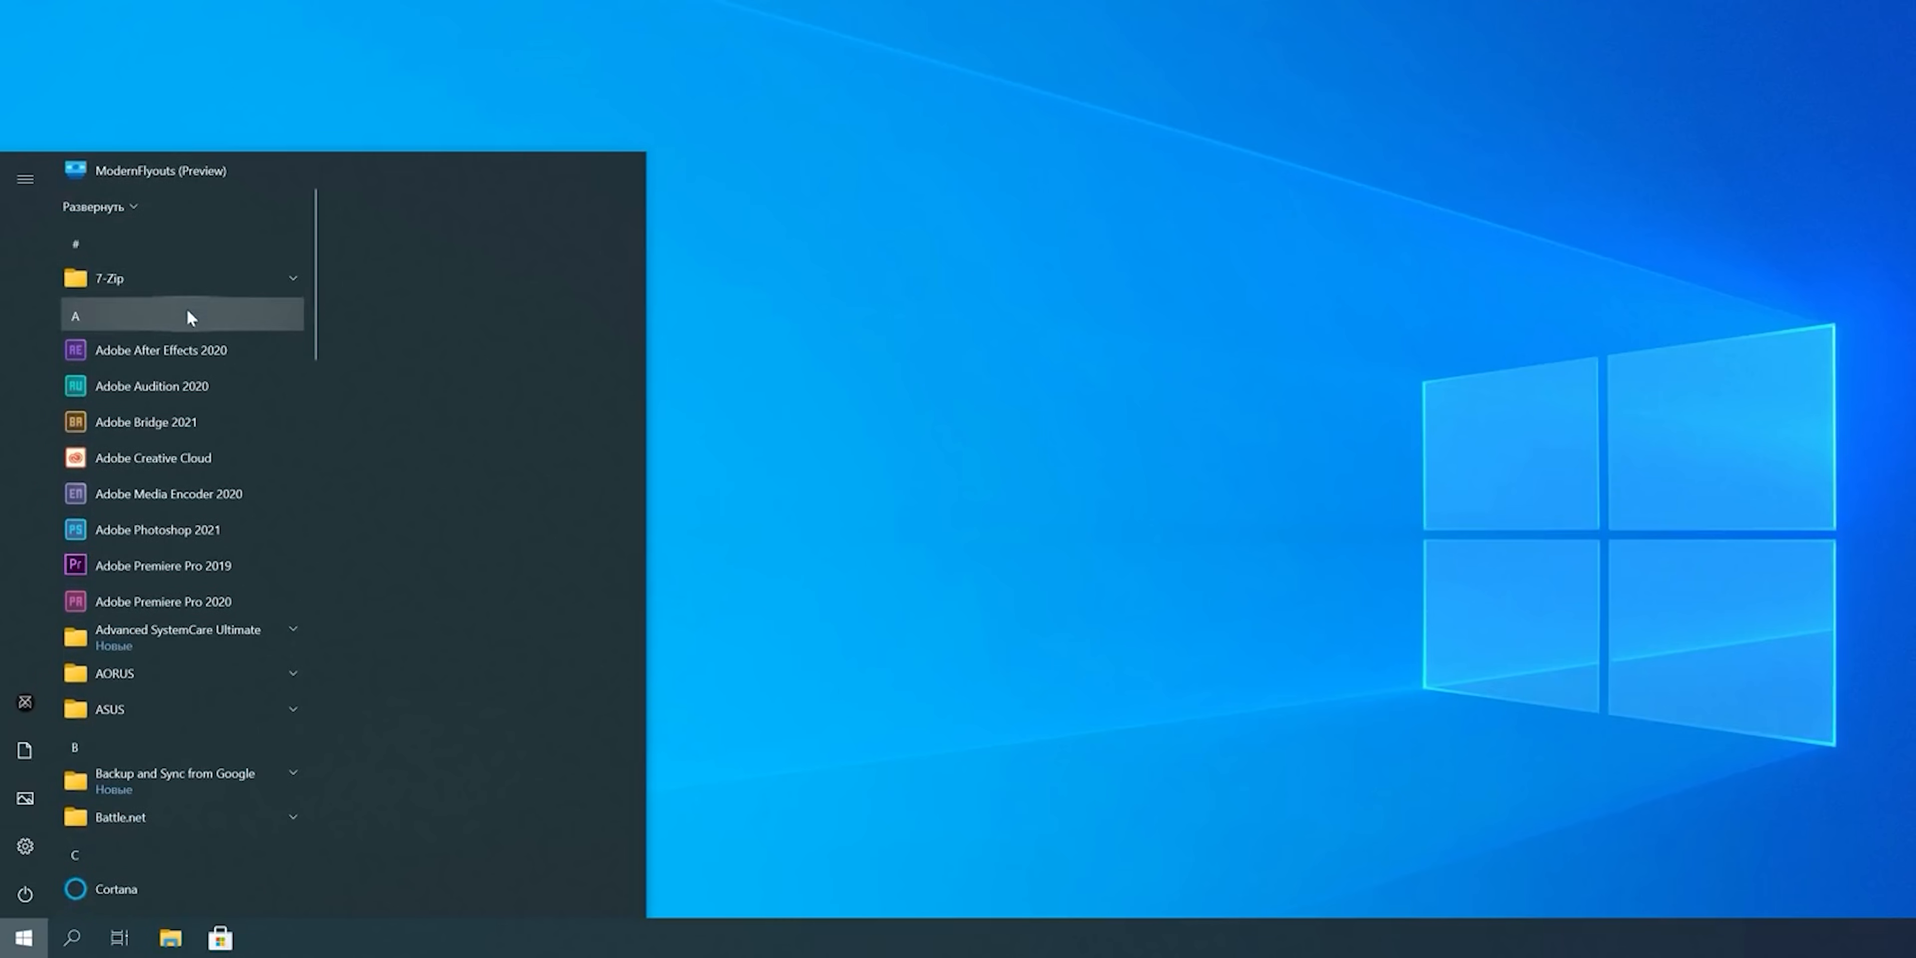
{"action": "right_click", "coordinate": [123, 361]}
{"action": "left_click", "coordinate": [265, 382]}
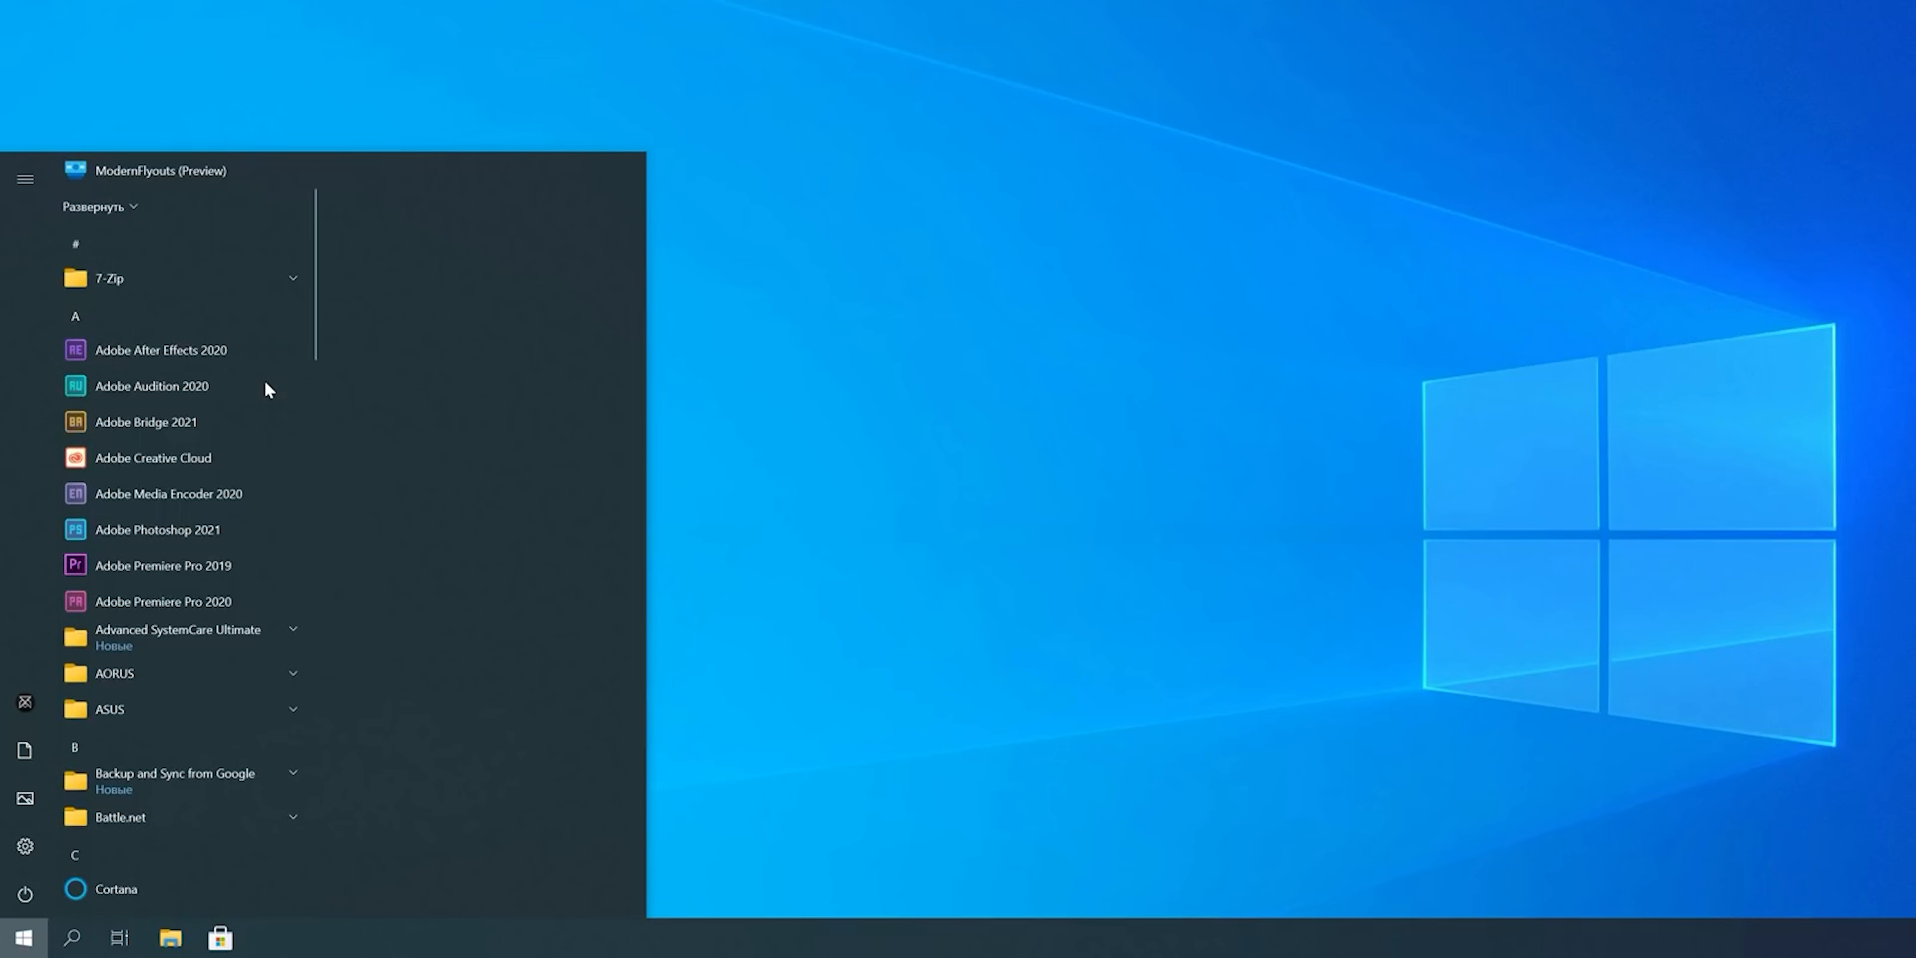
{"action": "right_click", "coordinate": [117, 604]}
{"action": "left_click", "coordinate": [241, 228]}
{"action": "right_click", "coordinate": [139, 687]}
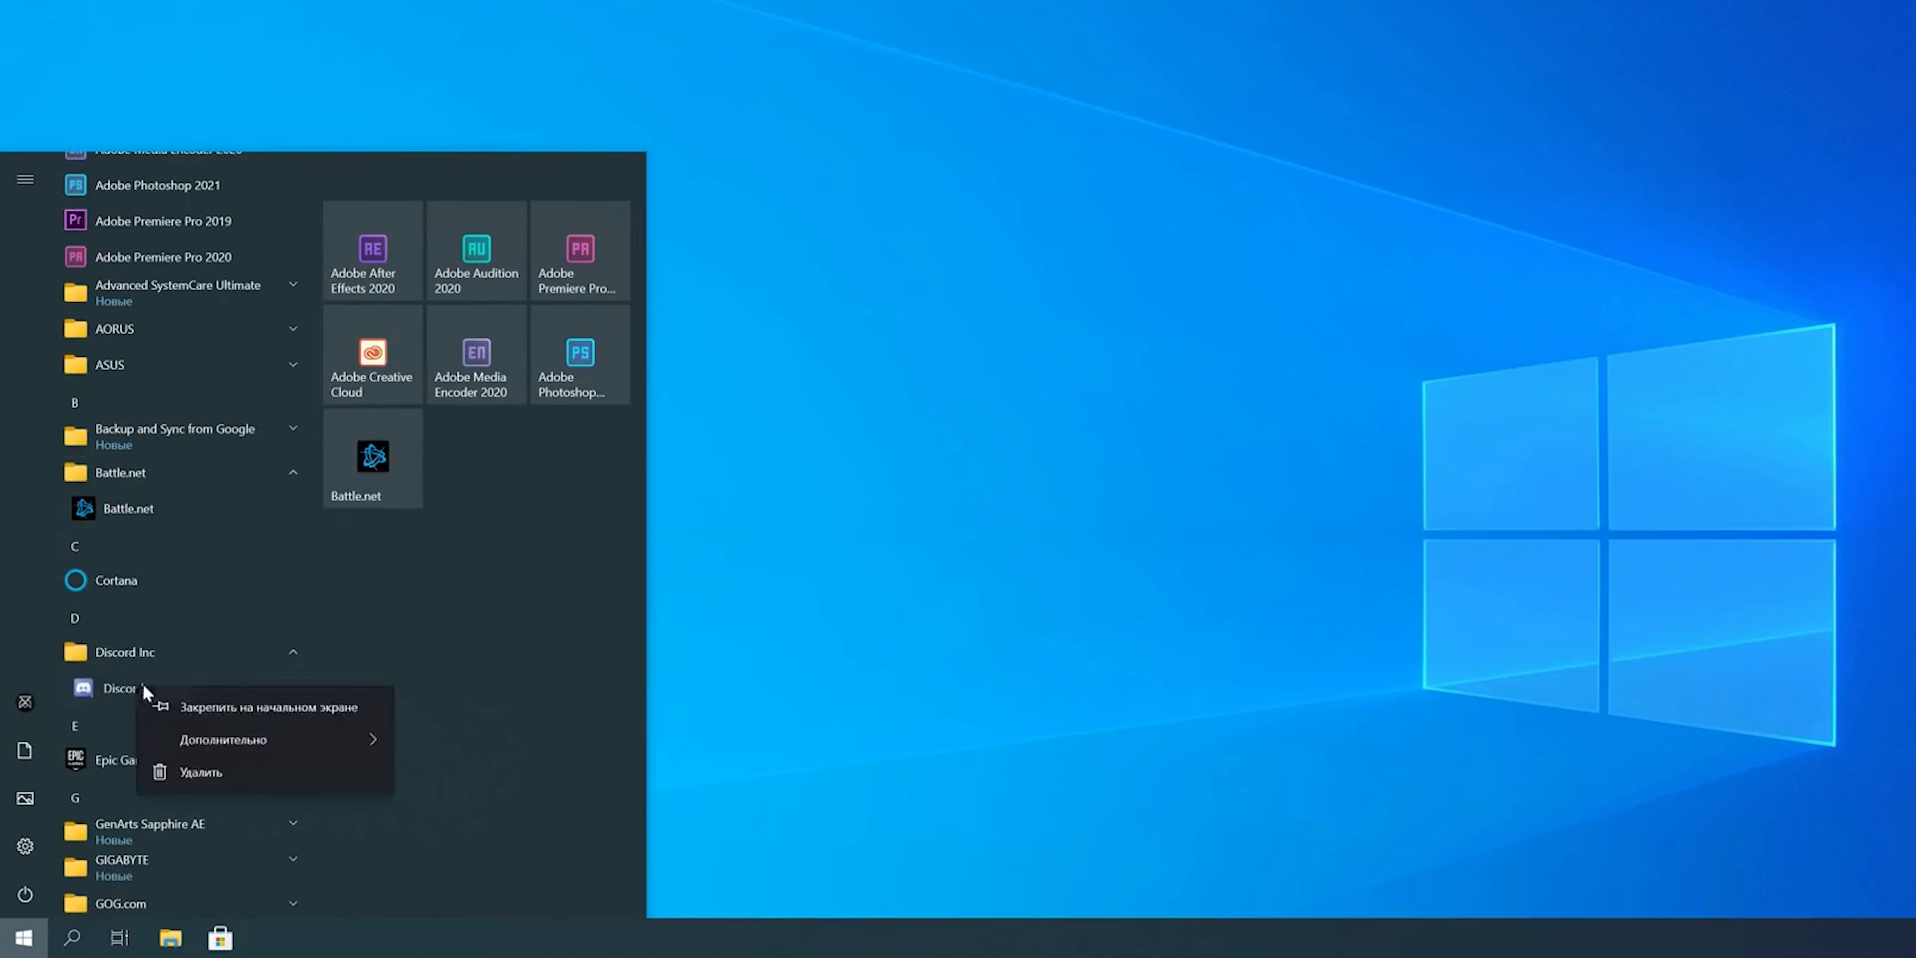
{"action": "left_click", "coordinate": [265, 706]}
{"action": "scroll", "coordinate": [186, 520], "scroll_direction": "down", "scroll_amount": 3}
{"action": "right_click", "coordinate": [123, 540]}
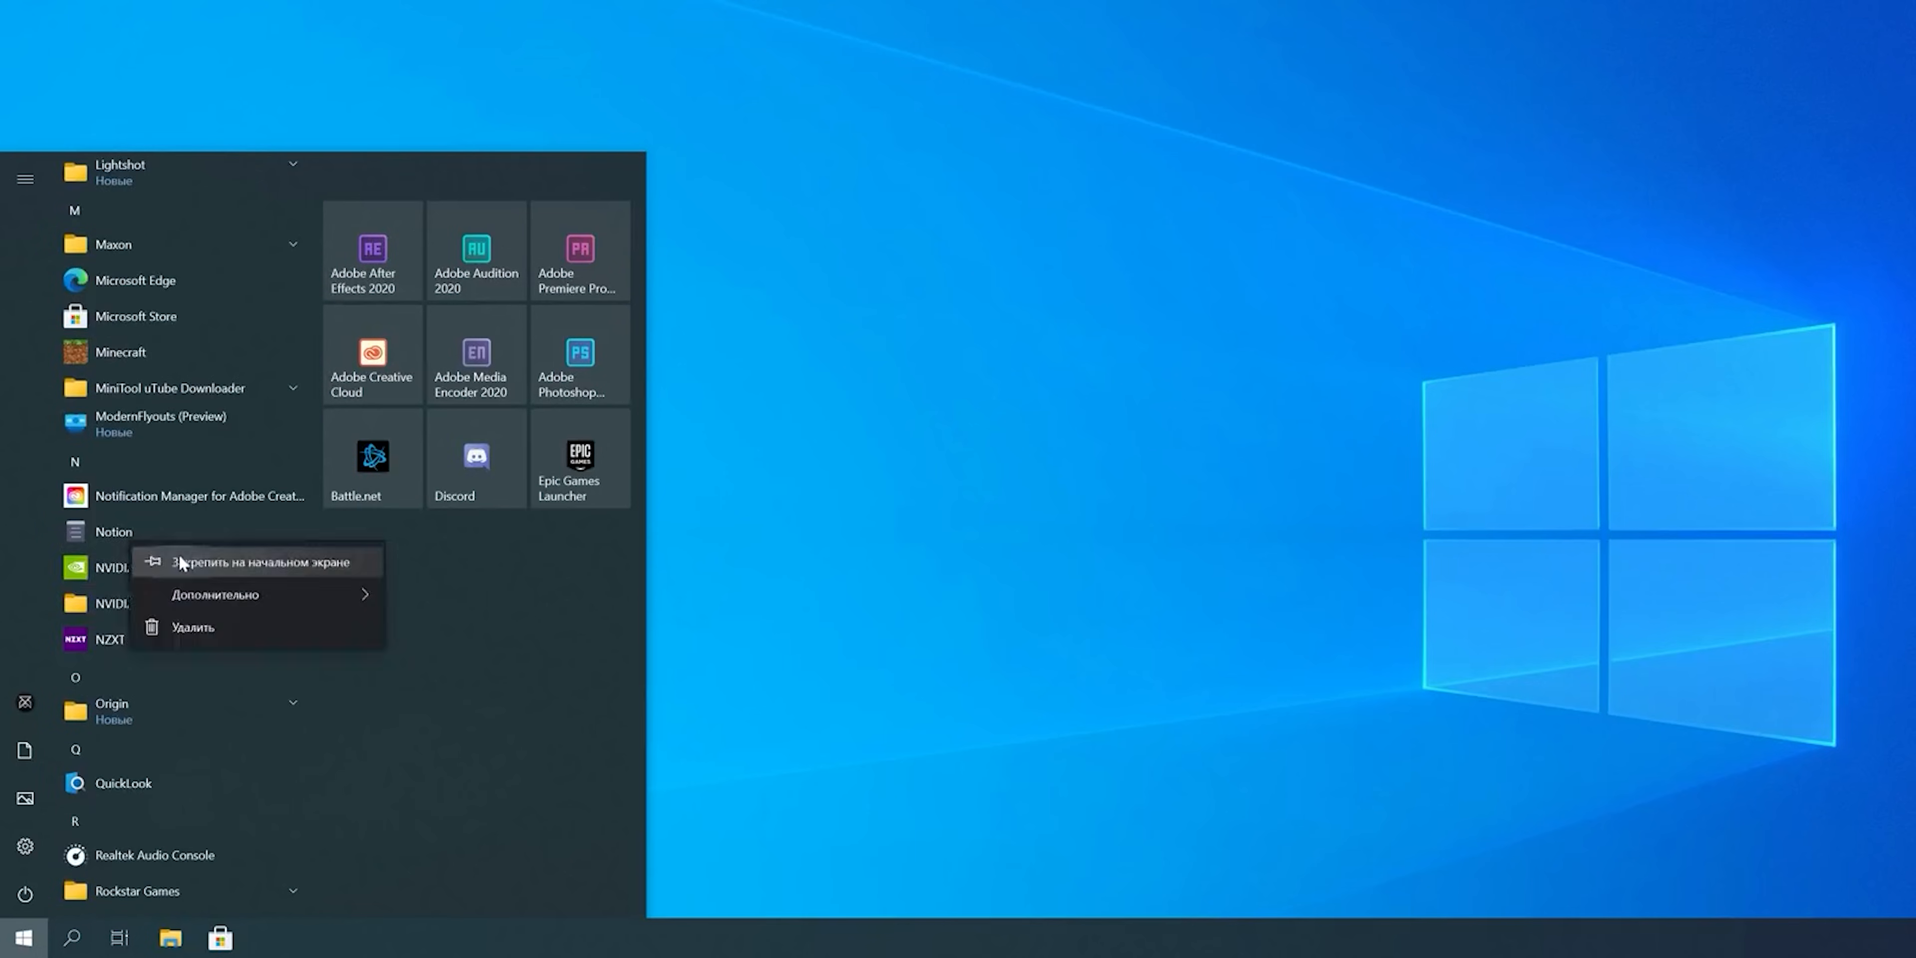
{"action": "left_click", "coordinate": [178, 554]}
{"action": "right_click", "coordinate": [123, 566]}
{"action": "left_click", "coordinate": [155, 636]}
{"action": "left_click", "coordinate": [237, 282]}
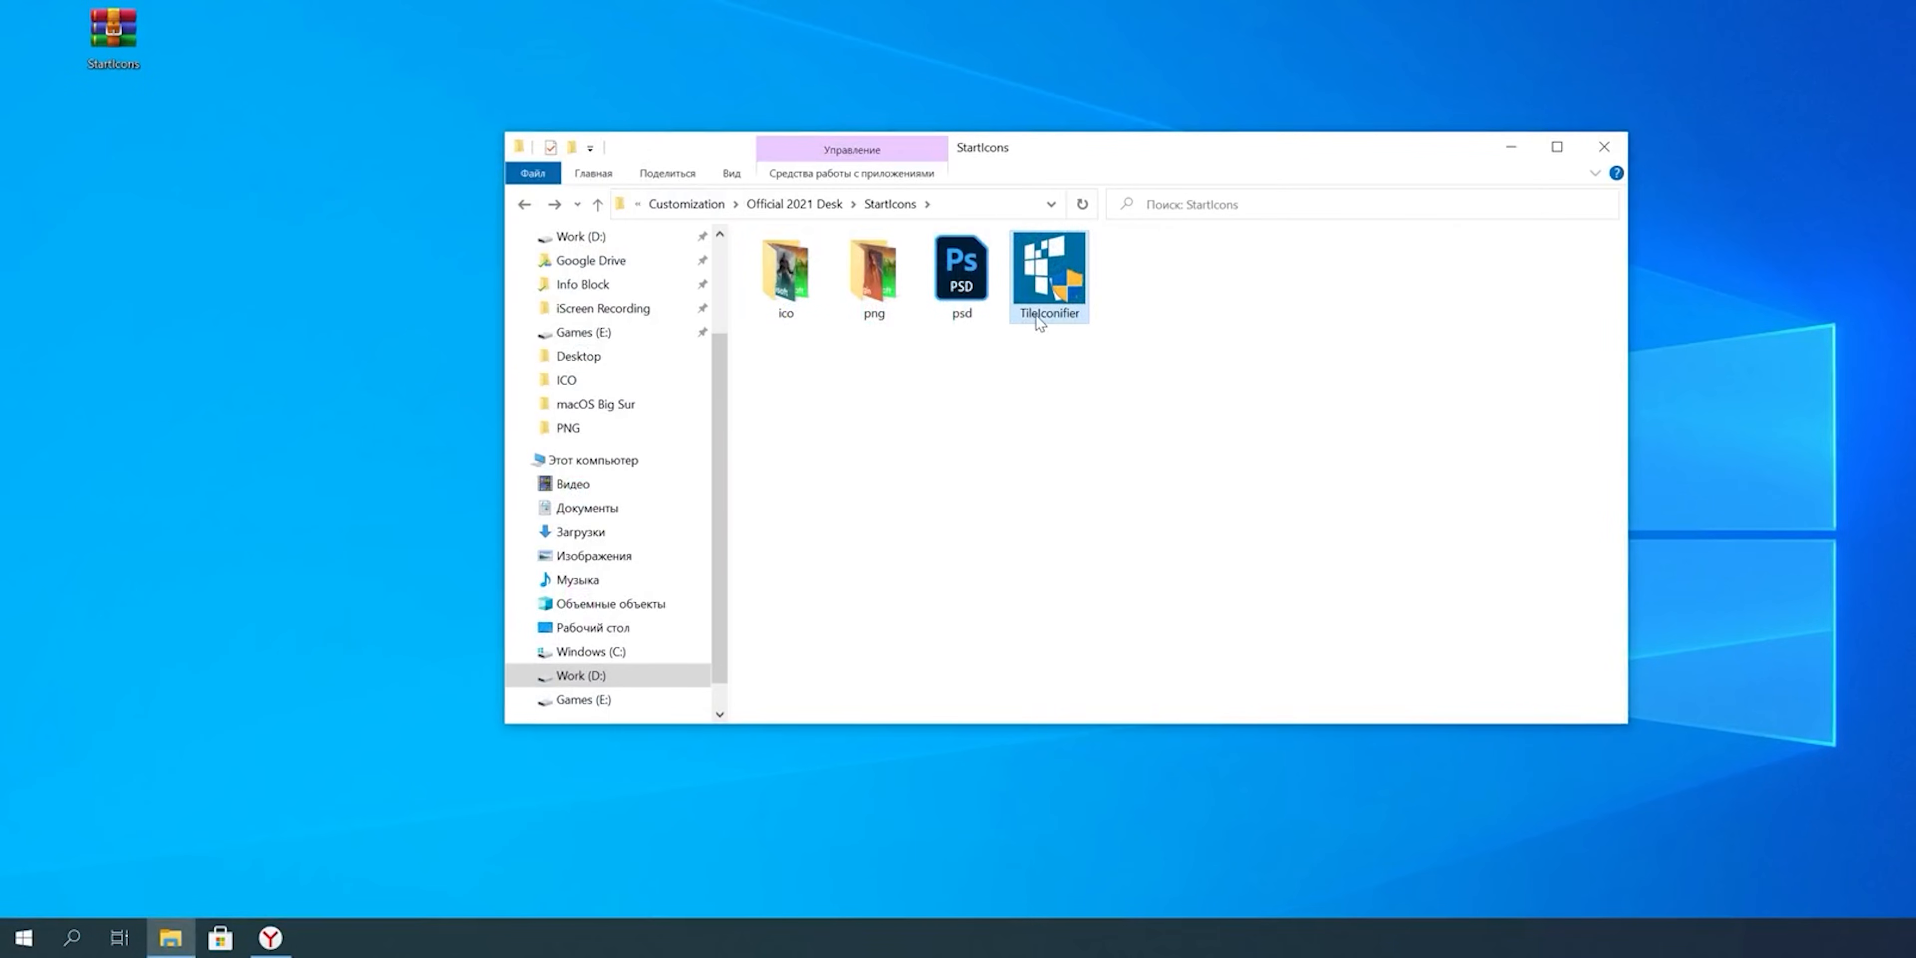
Step: Run TileIconifier from the StartIcons folder
{"action": "double_click", "coordinate": [1039, 323]}
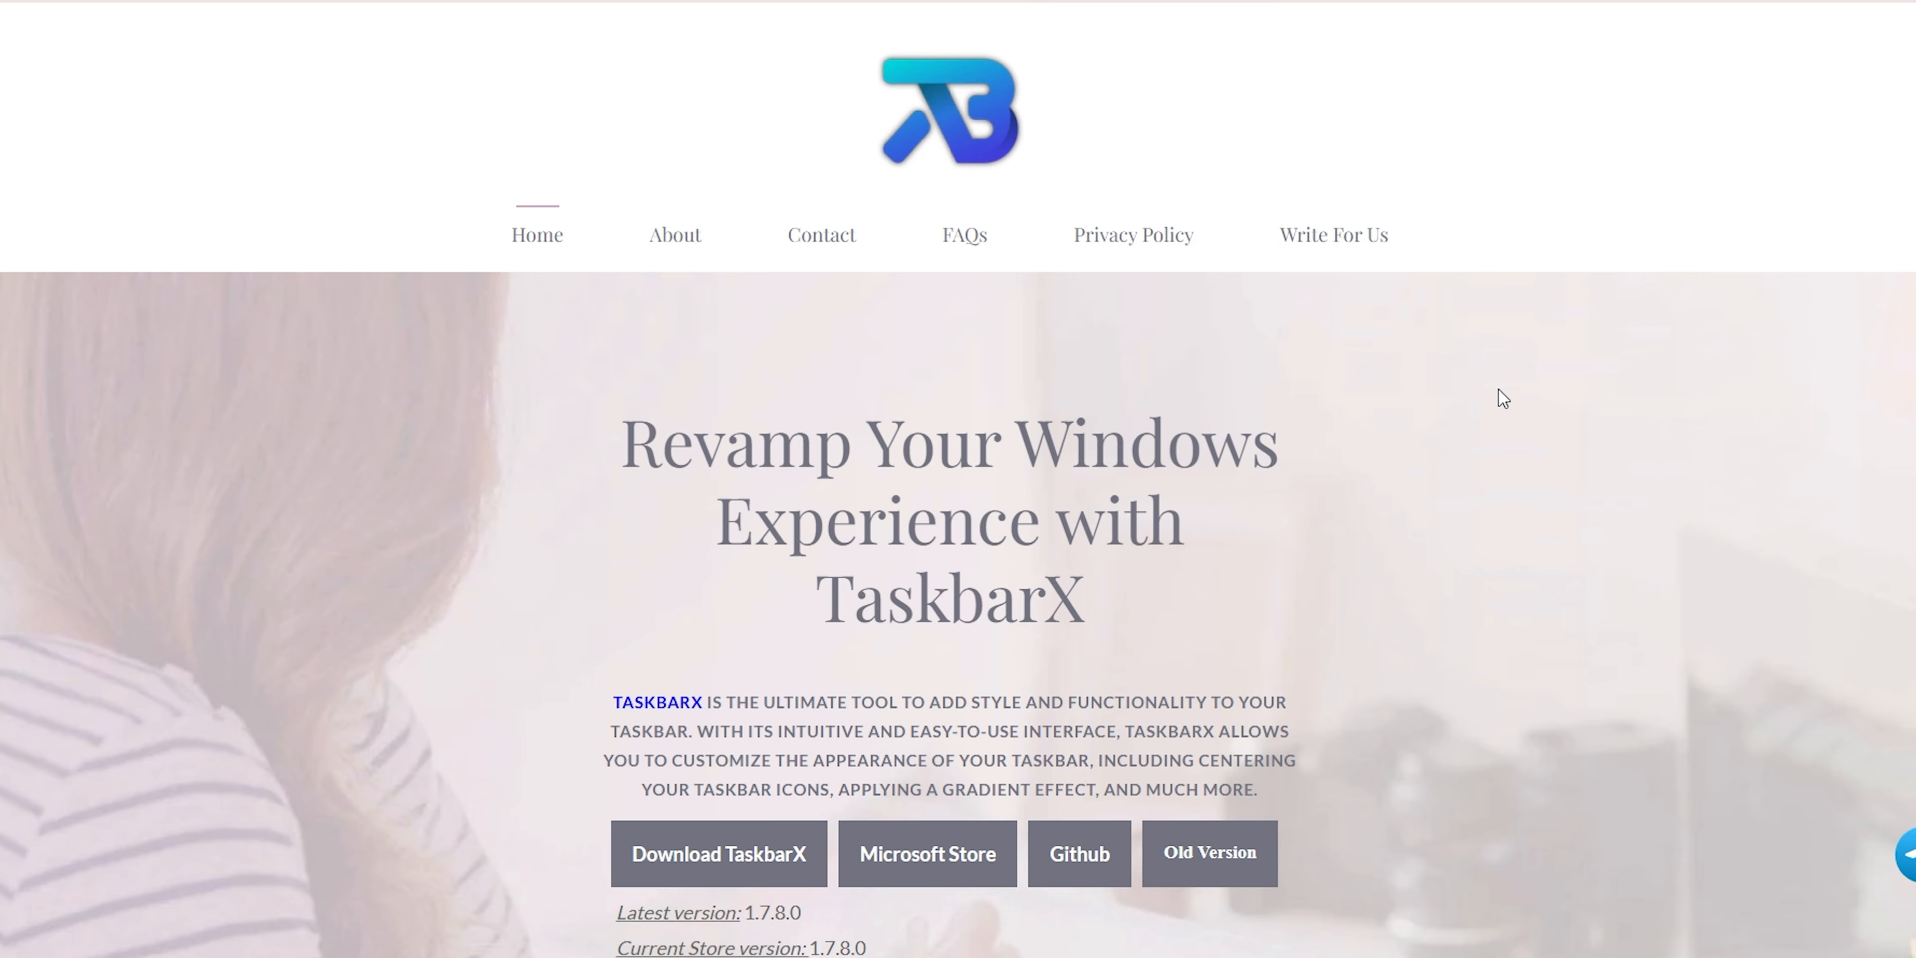
Step: Open the download links on the TaskbarX website and apply the taskbar style settings in TaskbarX Configurator
{"action": "scroll", "coordinate": [1499, 389], "scroll_direction": "down", "scroll_amount": 2}
{"action": "left_click", "coordinate": [695, 773]}
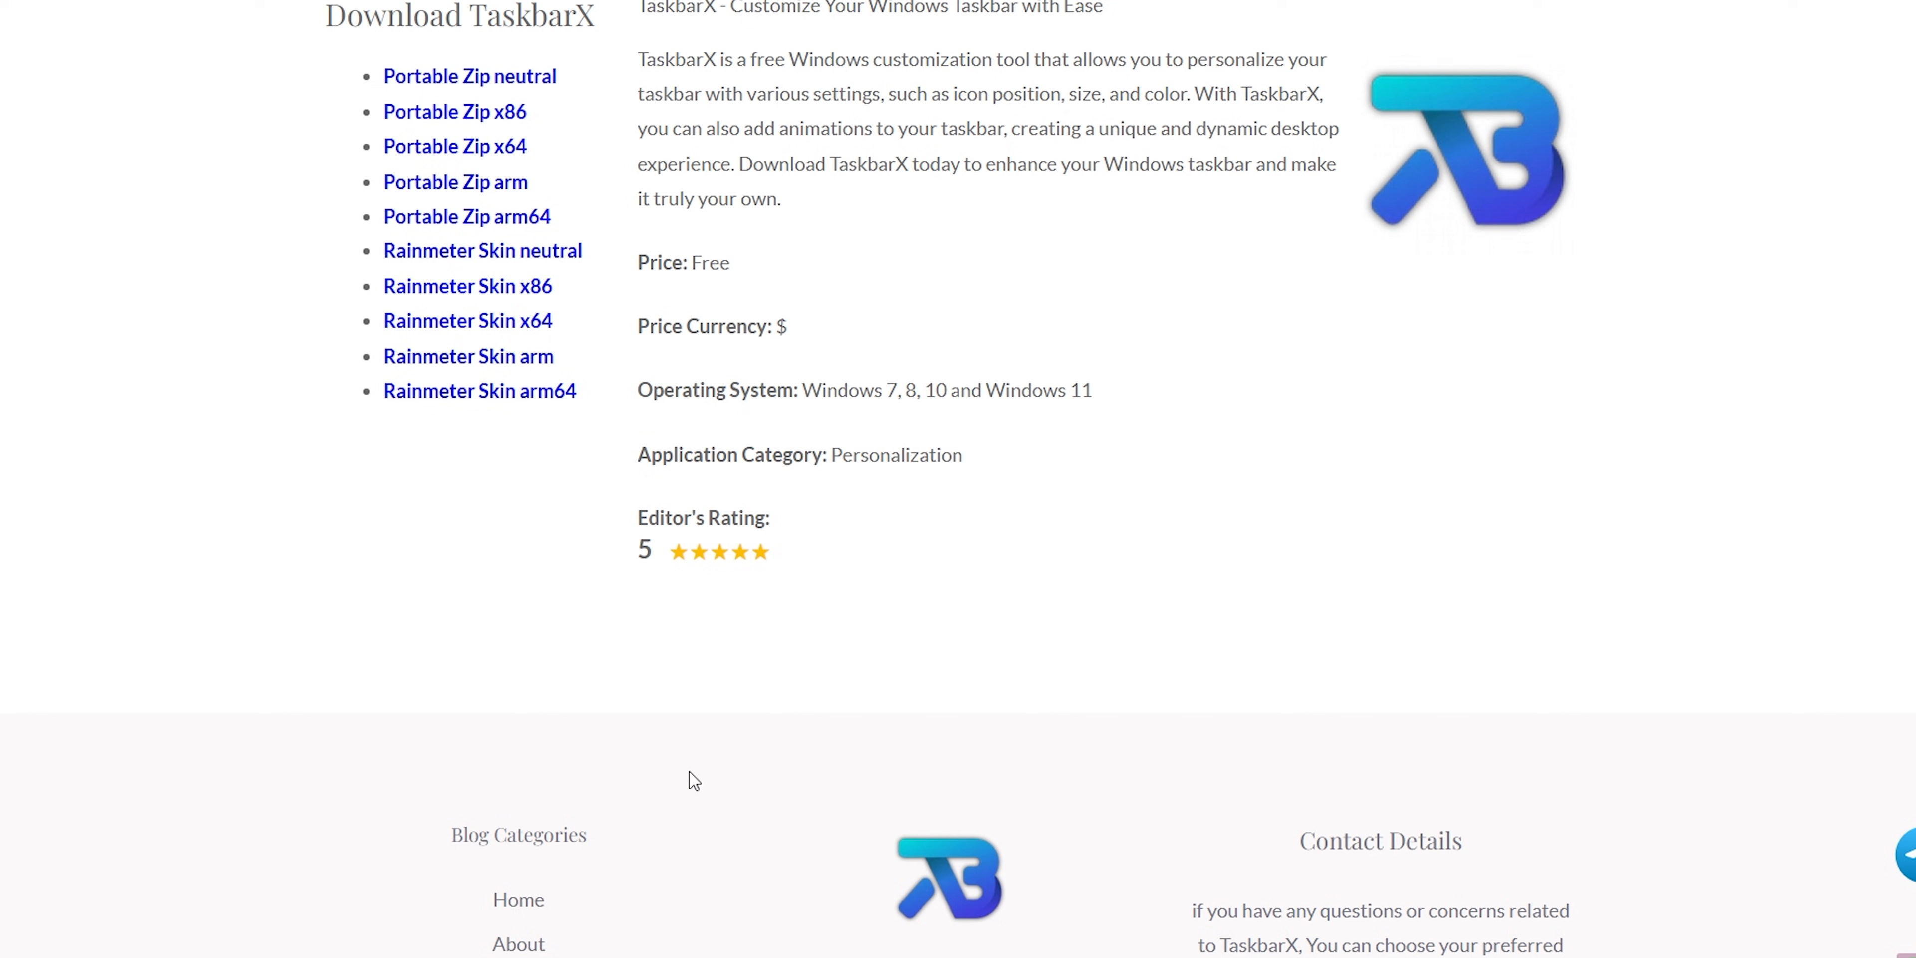
{"action": "scroll", "coordinate": [688, 744], "scroll_direction": "up", "scroll_amount": 5}
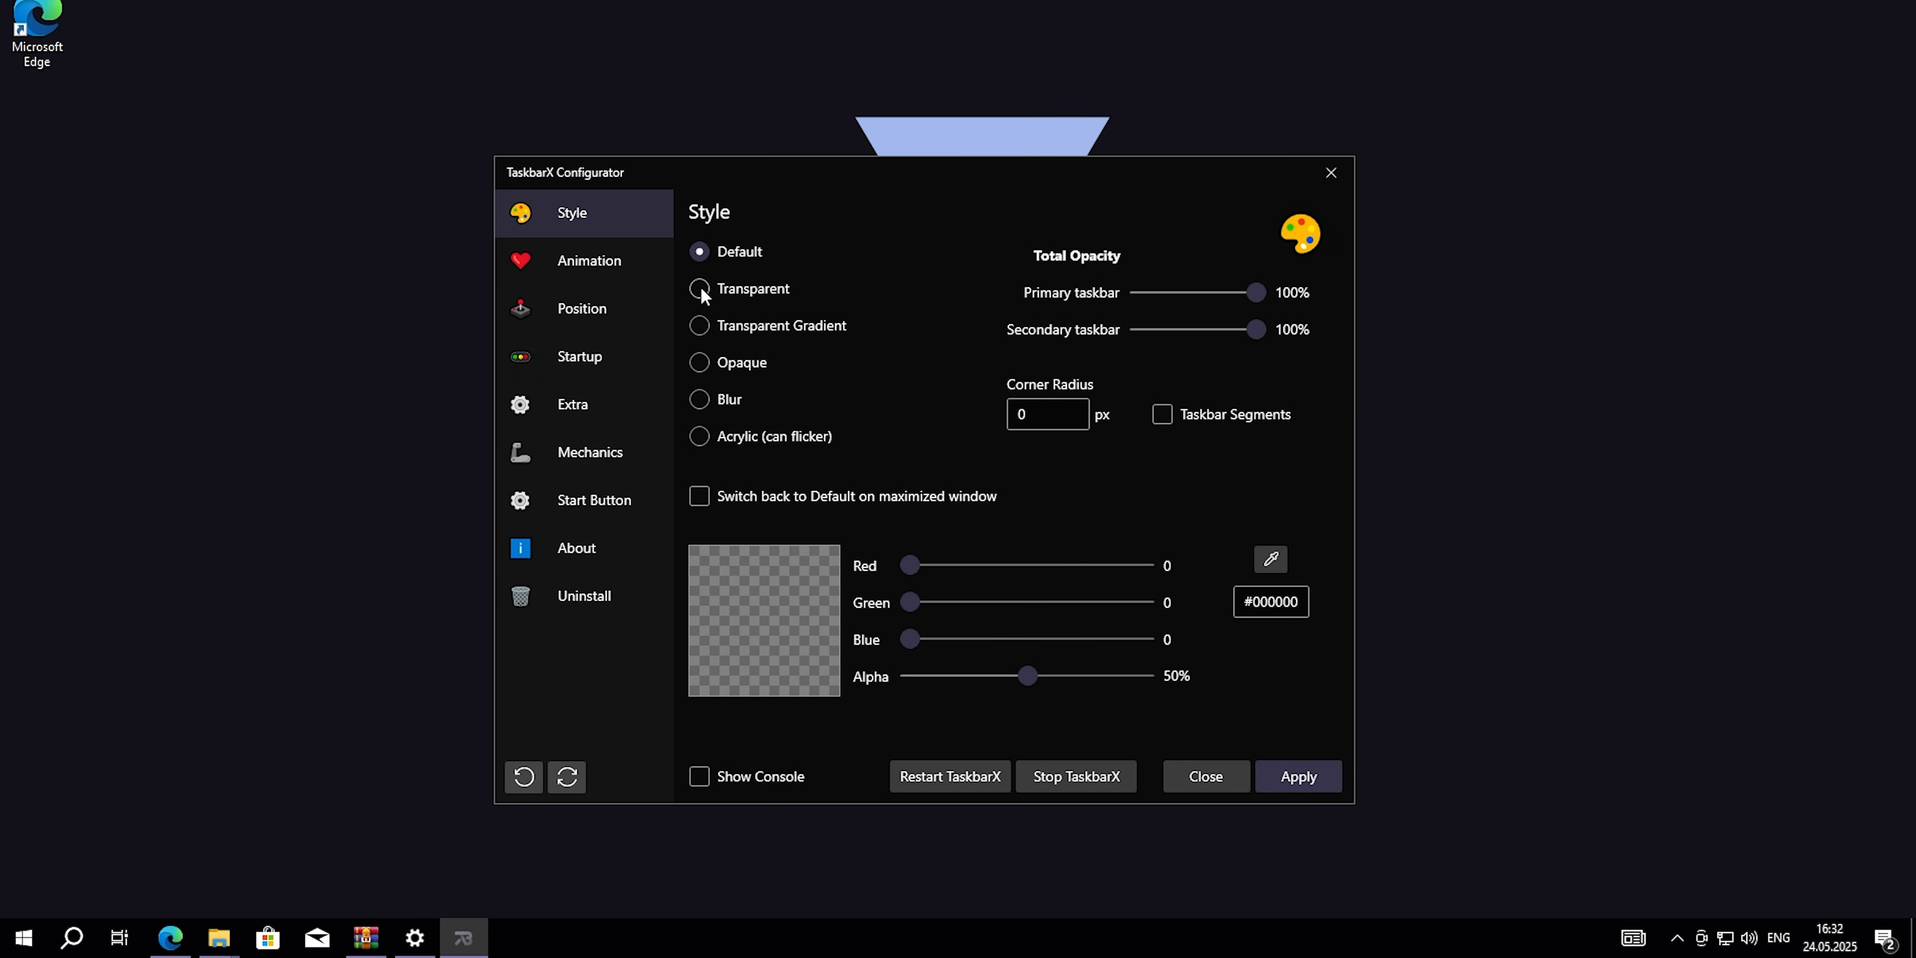
{"action": "left_click", "coordinate": [1298, 776]}
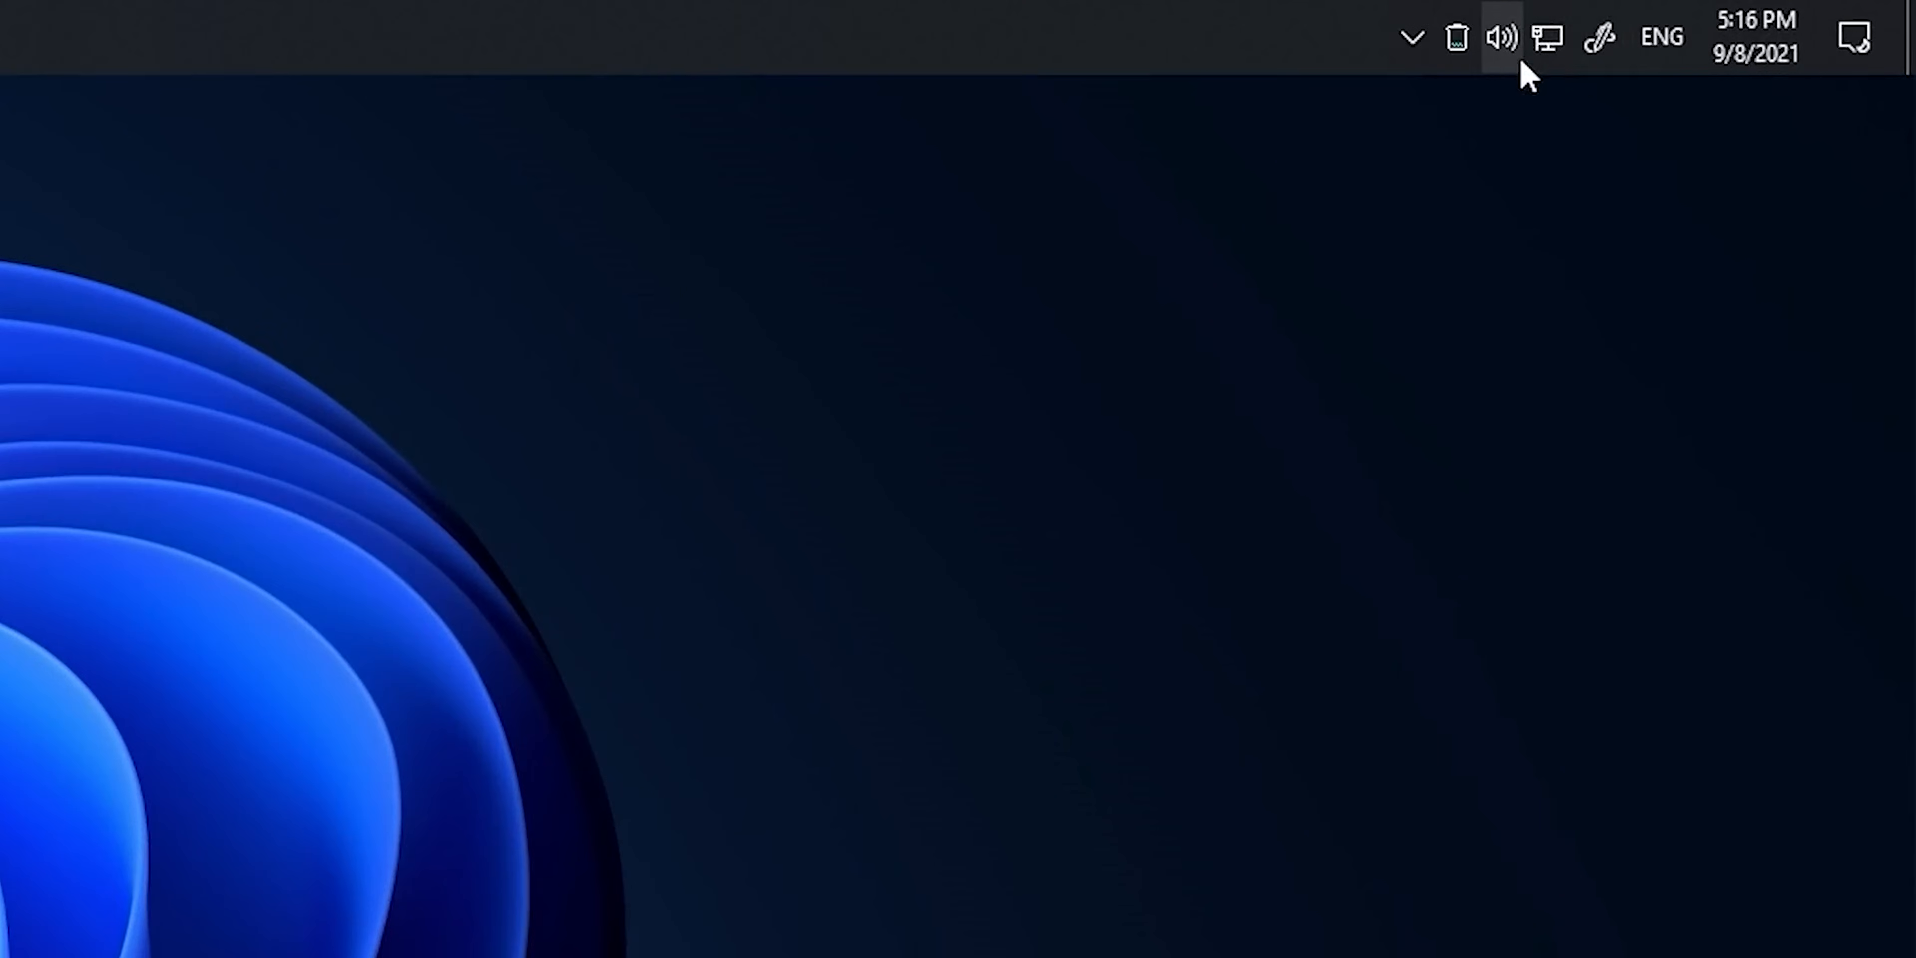
Step: Merge the [+] RecycleBin registry file from the +Explorer desktop folder into the registry
{"action": "mouse_move", "coordinate": [1476, 52]}
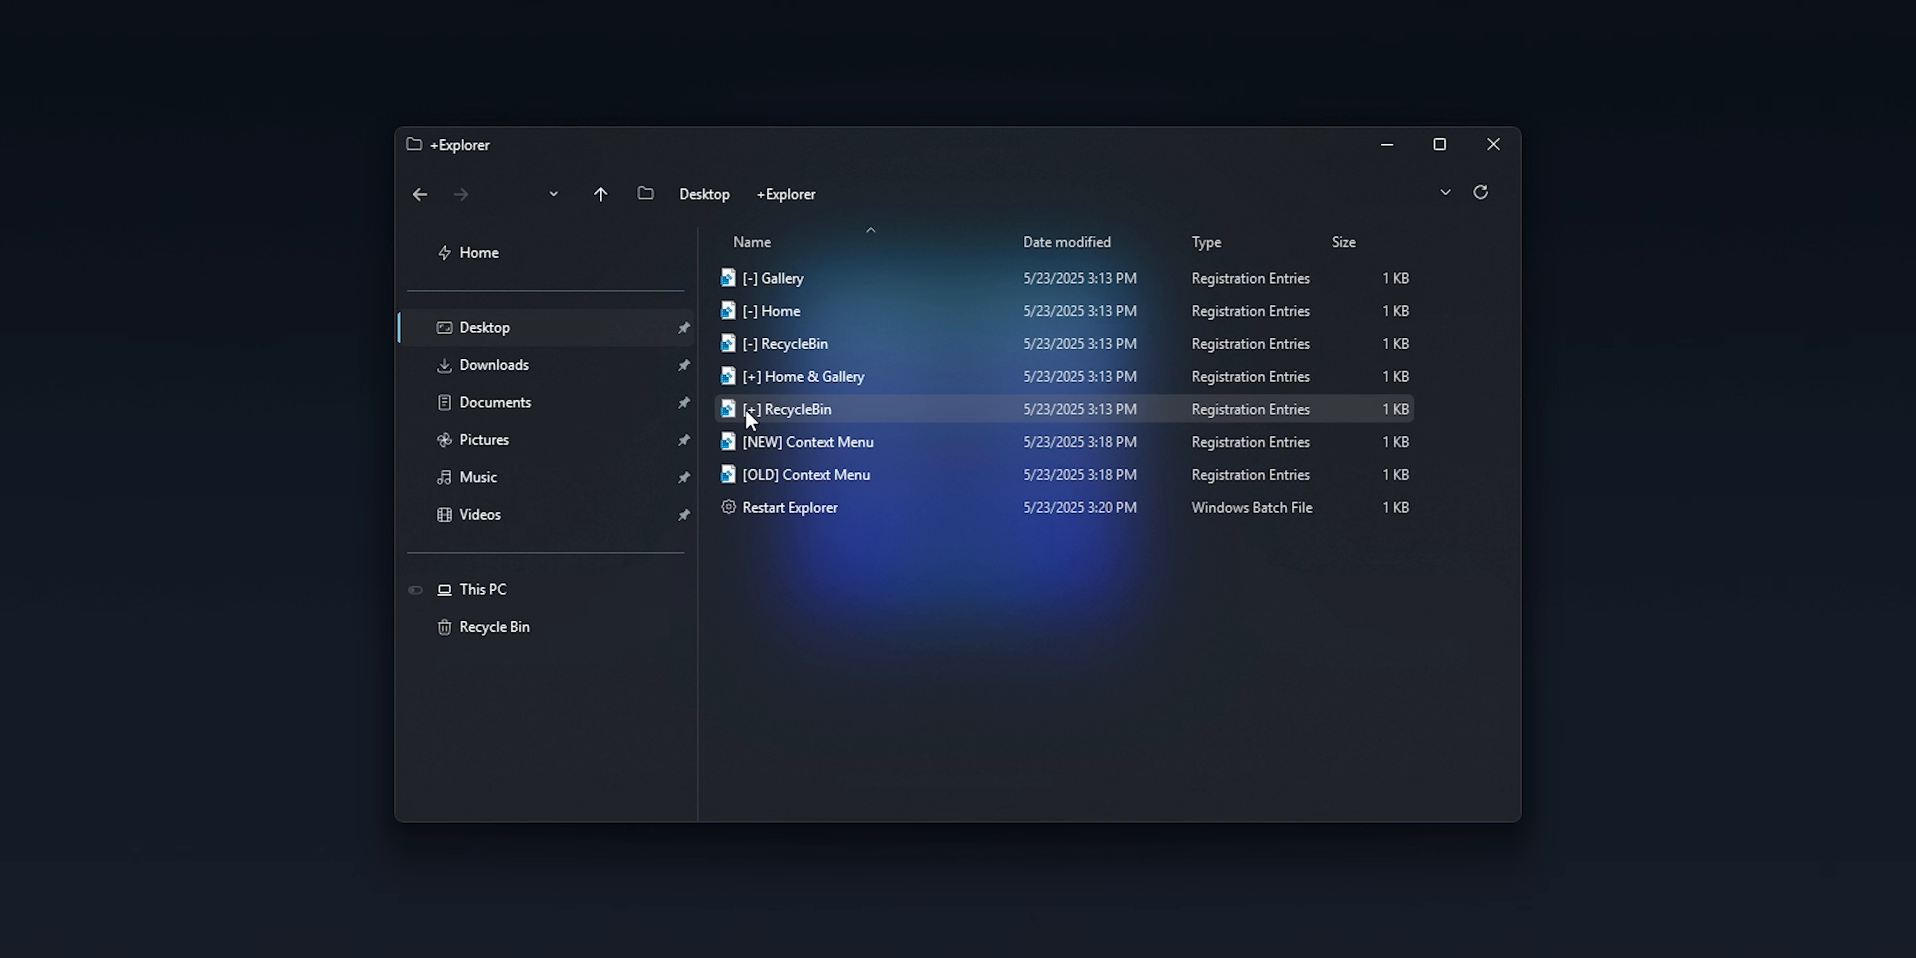
{"action": "double_click", "coordinate": [773, 410]}
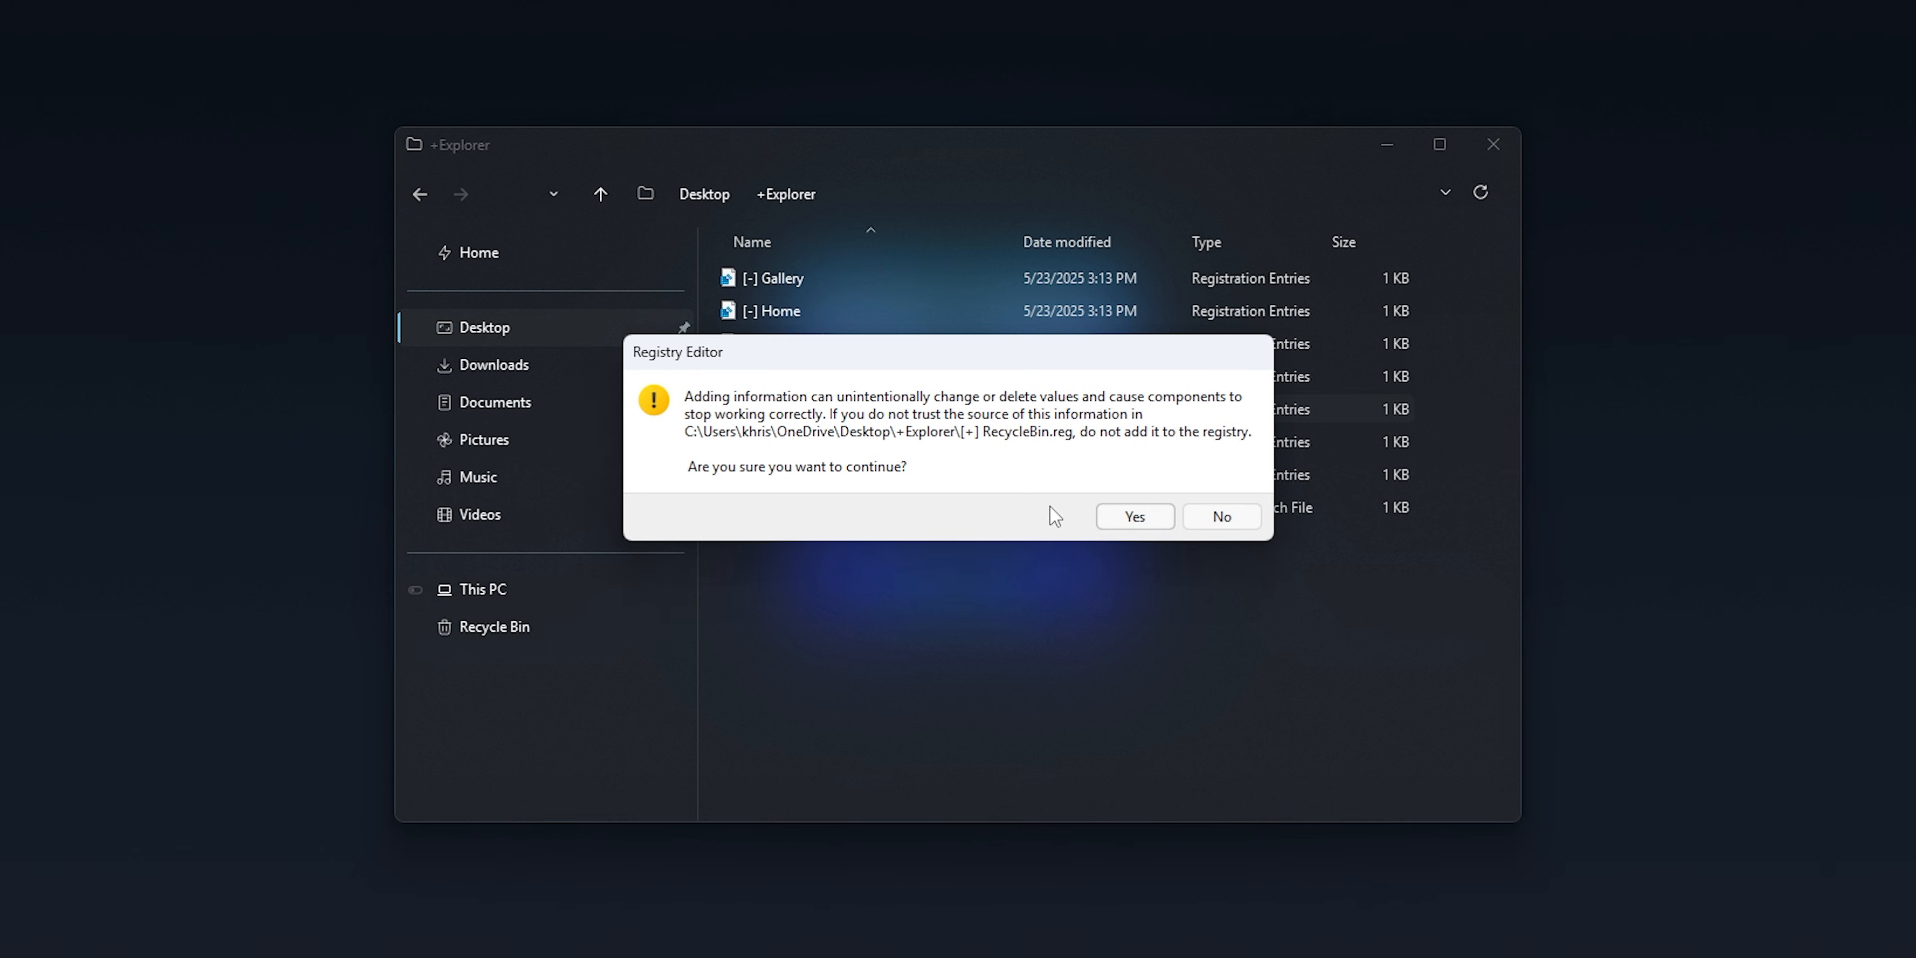
{"action": "left_click", "coordinate": [1134, 516]}
{"action": "left_click", "coordinate": [1199, 491]}
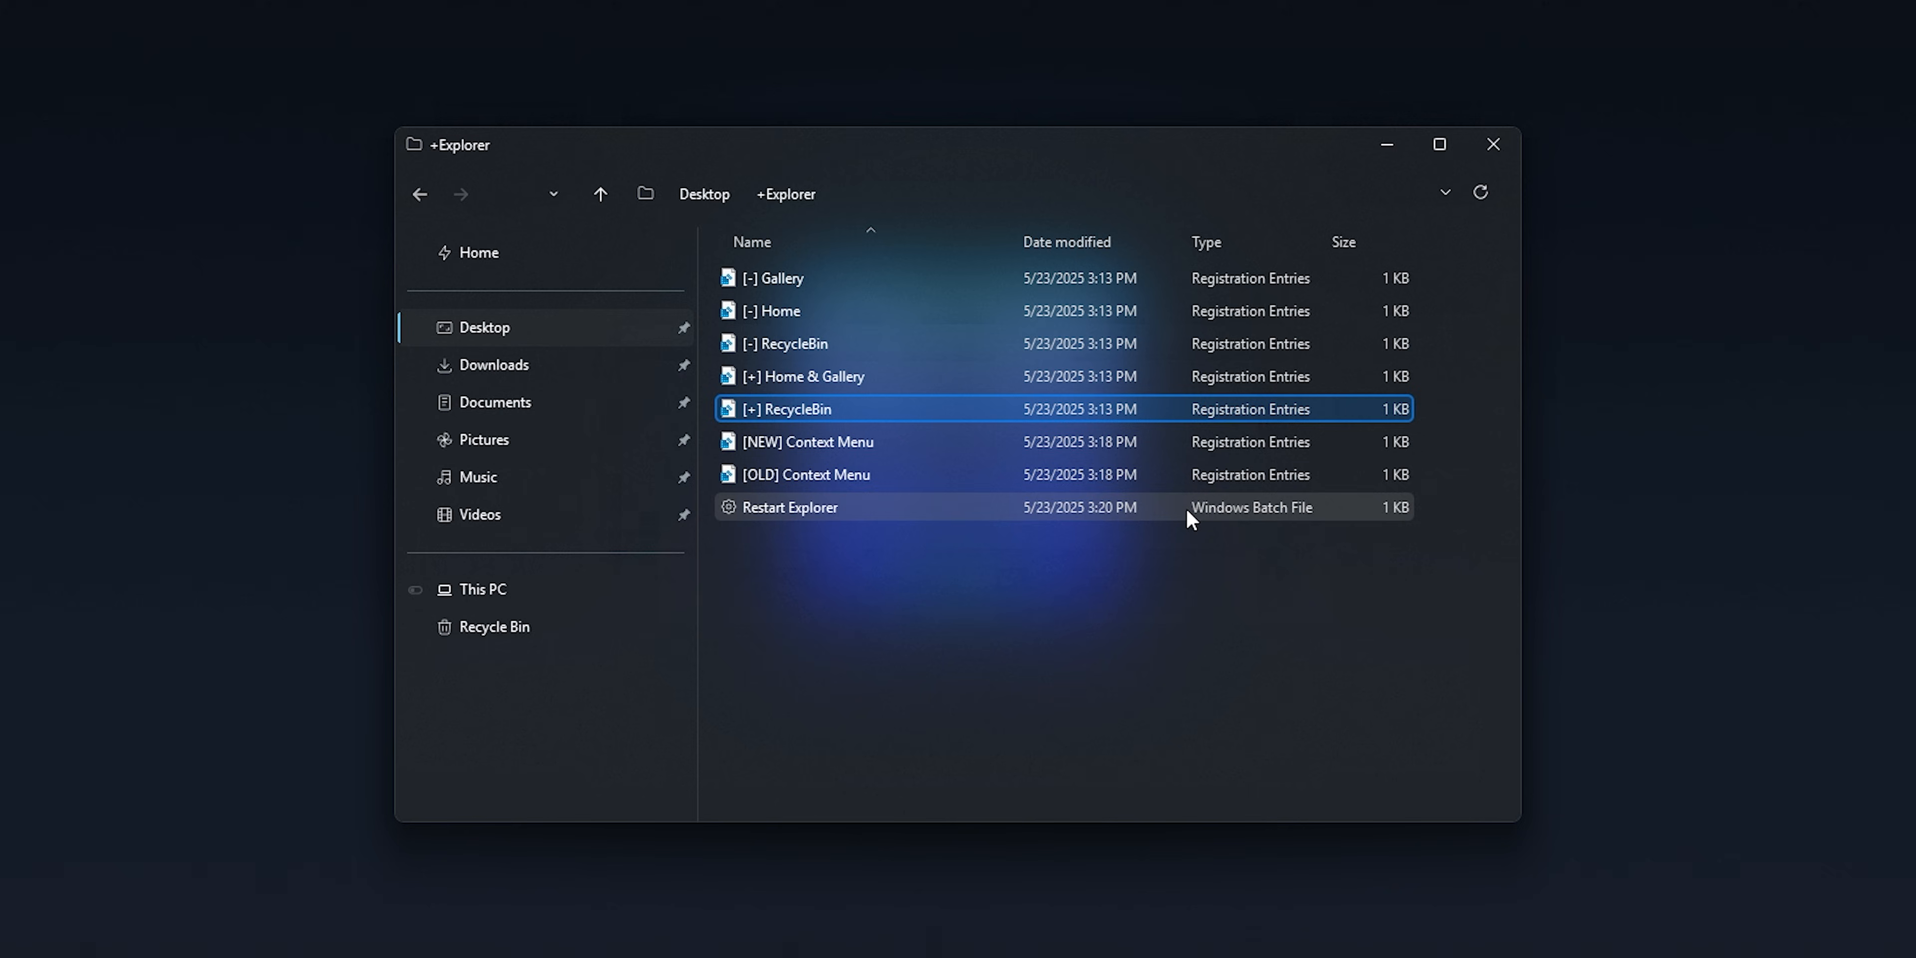
{"action": "left_click", "coordinate": [1149, 588]}
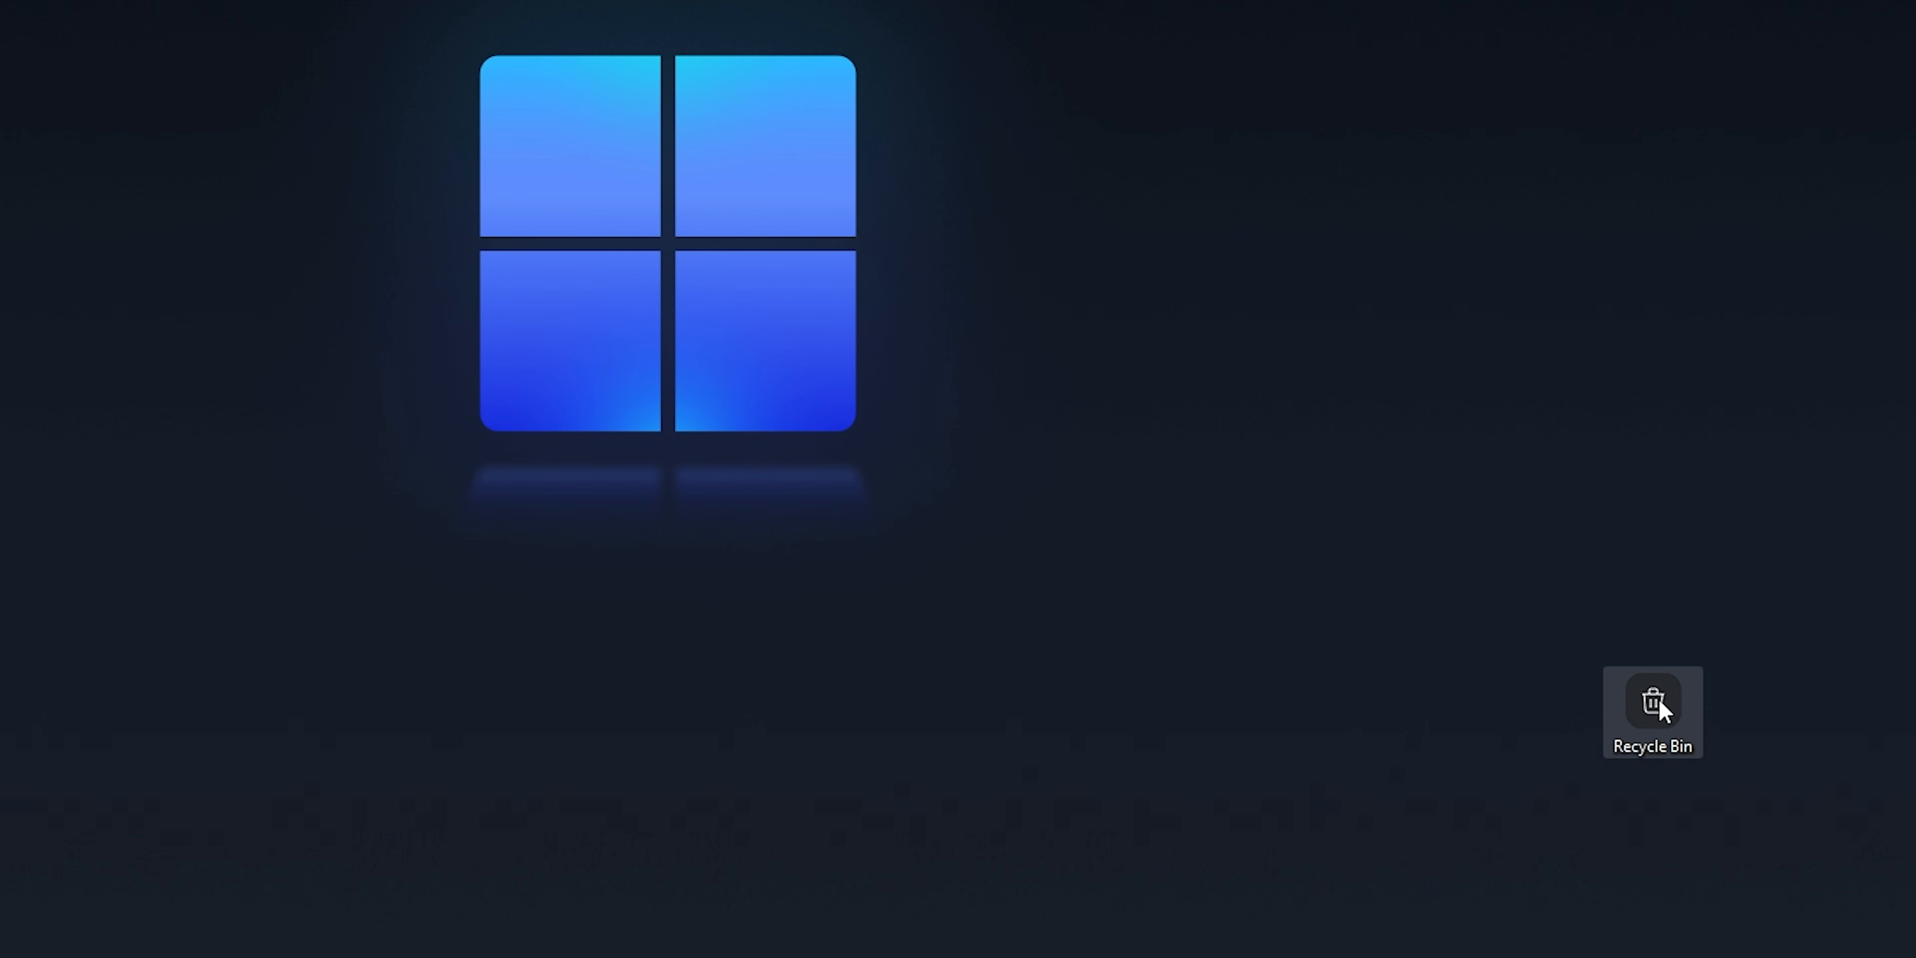
Step: Remove the Recycle Bin from the desktop using the desktop icon settings under Personalization > Themes
{"action": "right_click", "coordinate": [1299, 430]}
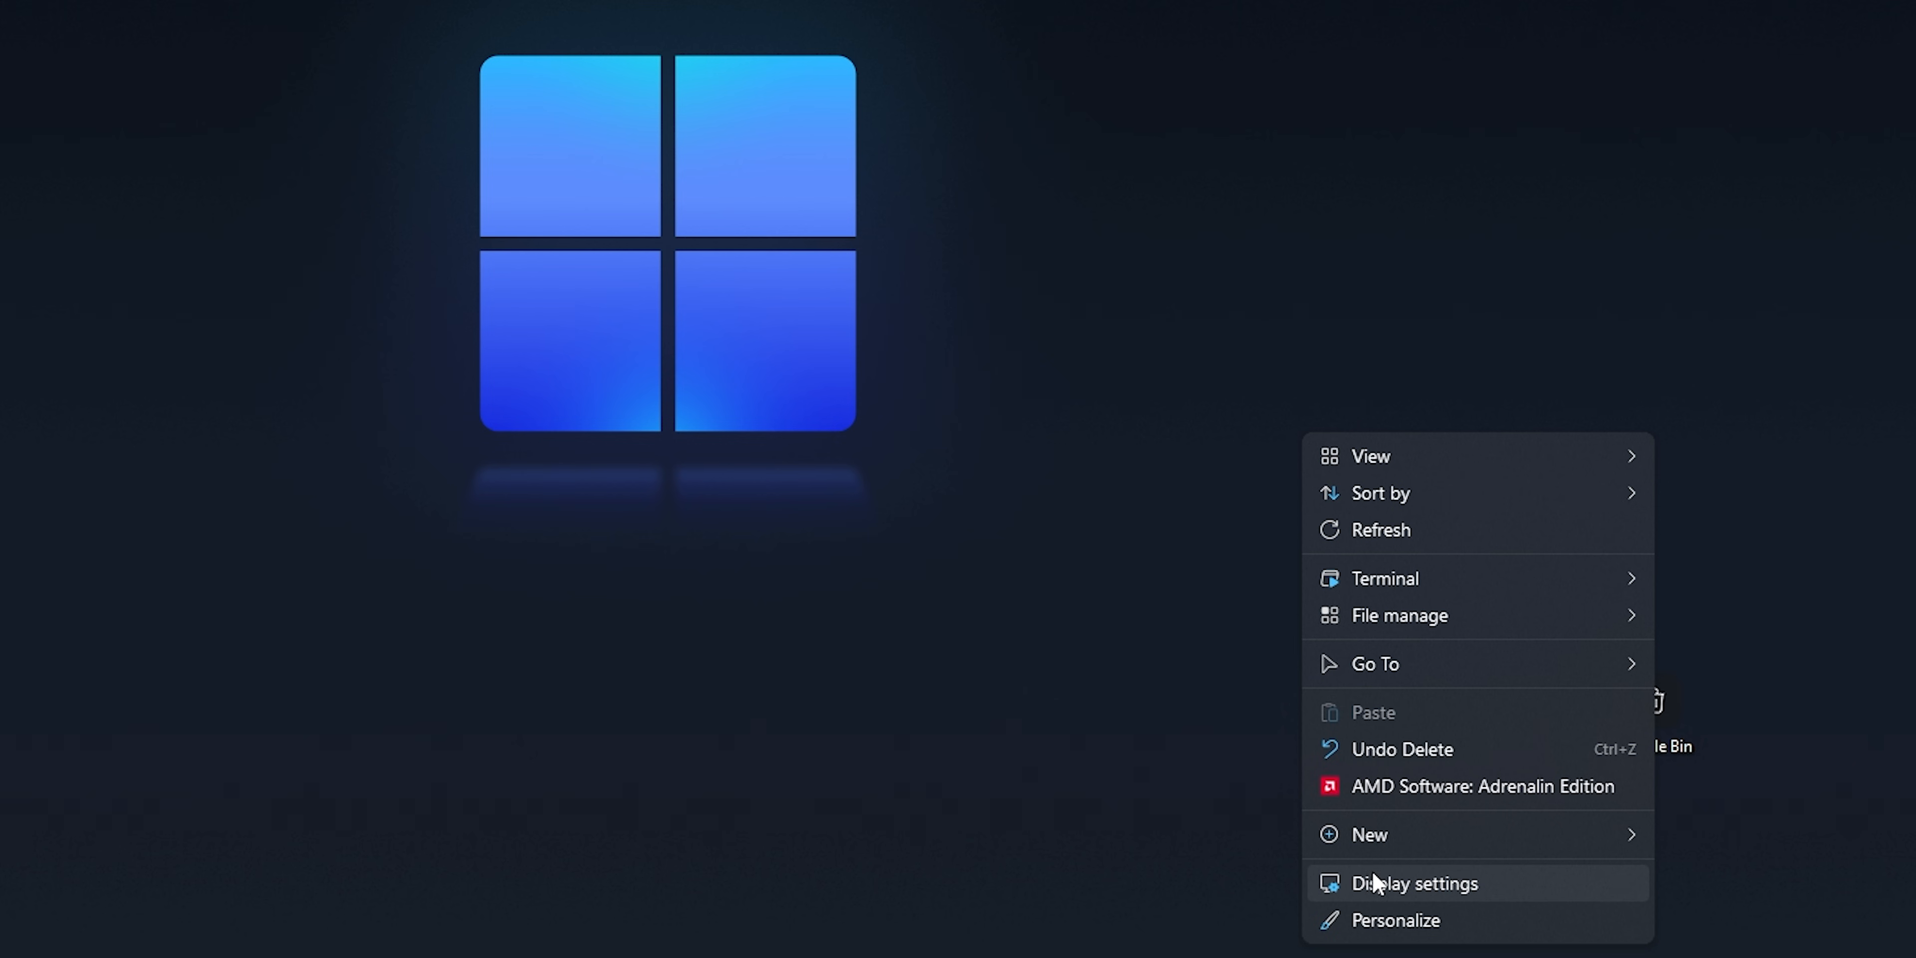
{"action": "left_click", "coordinate": [1376, 921]}
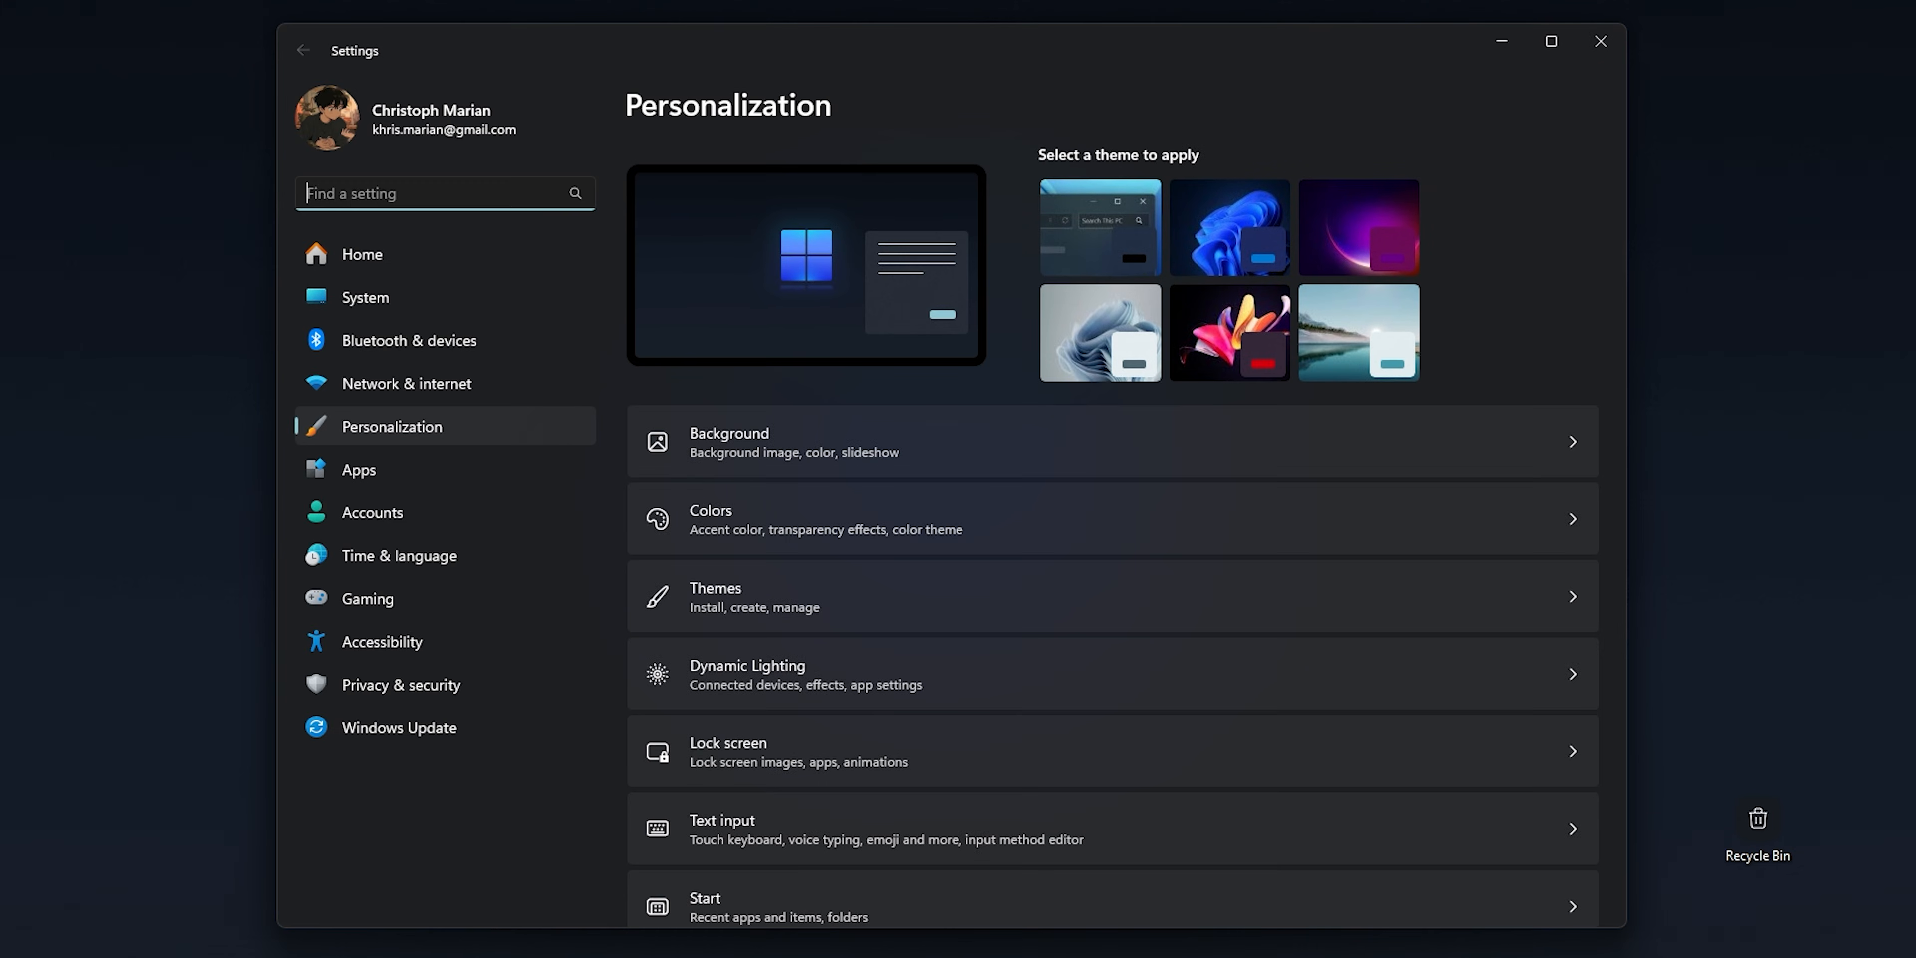
{"action": "left_click", "coordinate": [1262, 602]}
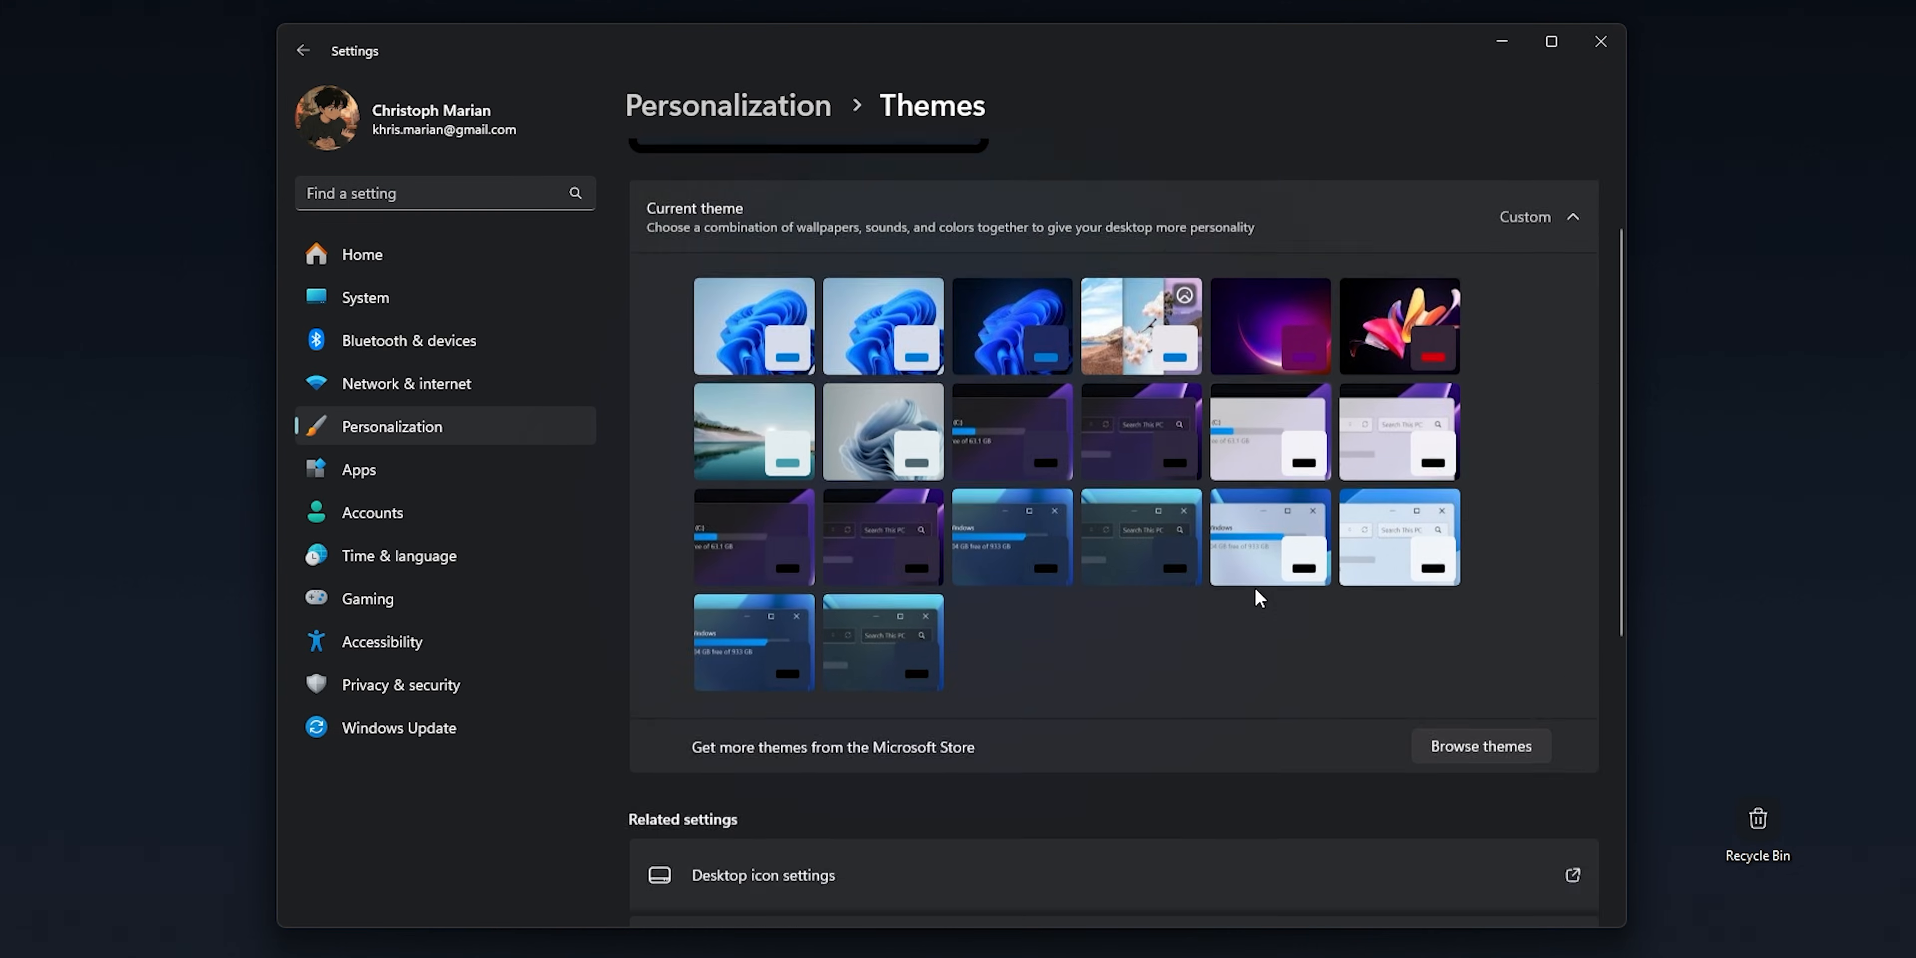
{"action": "scroll", "coordinate": [1254, 595], "scroll_direction": "down", "scroll_amount": 4}
{"action": "left_click", "coordinate": [781, 609]}
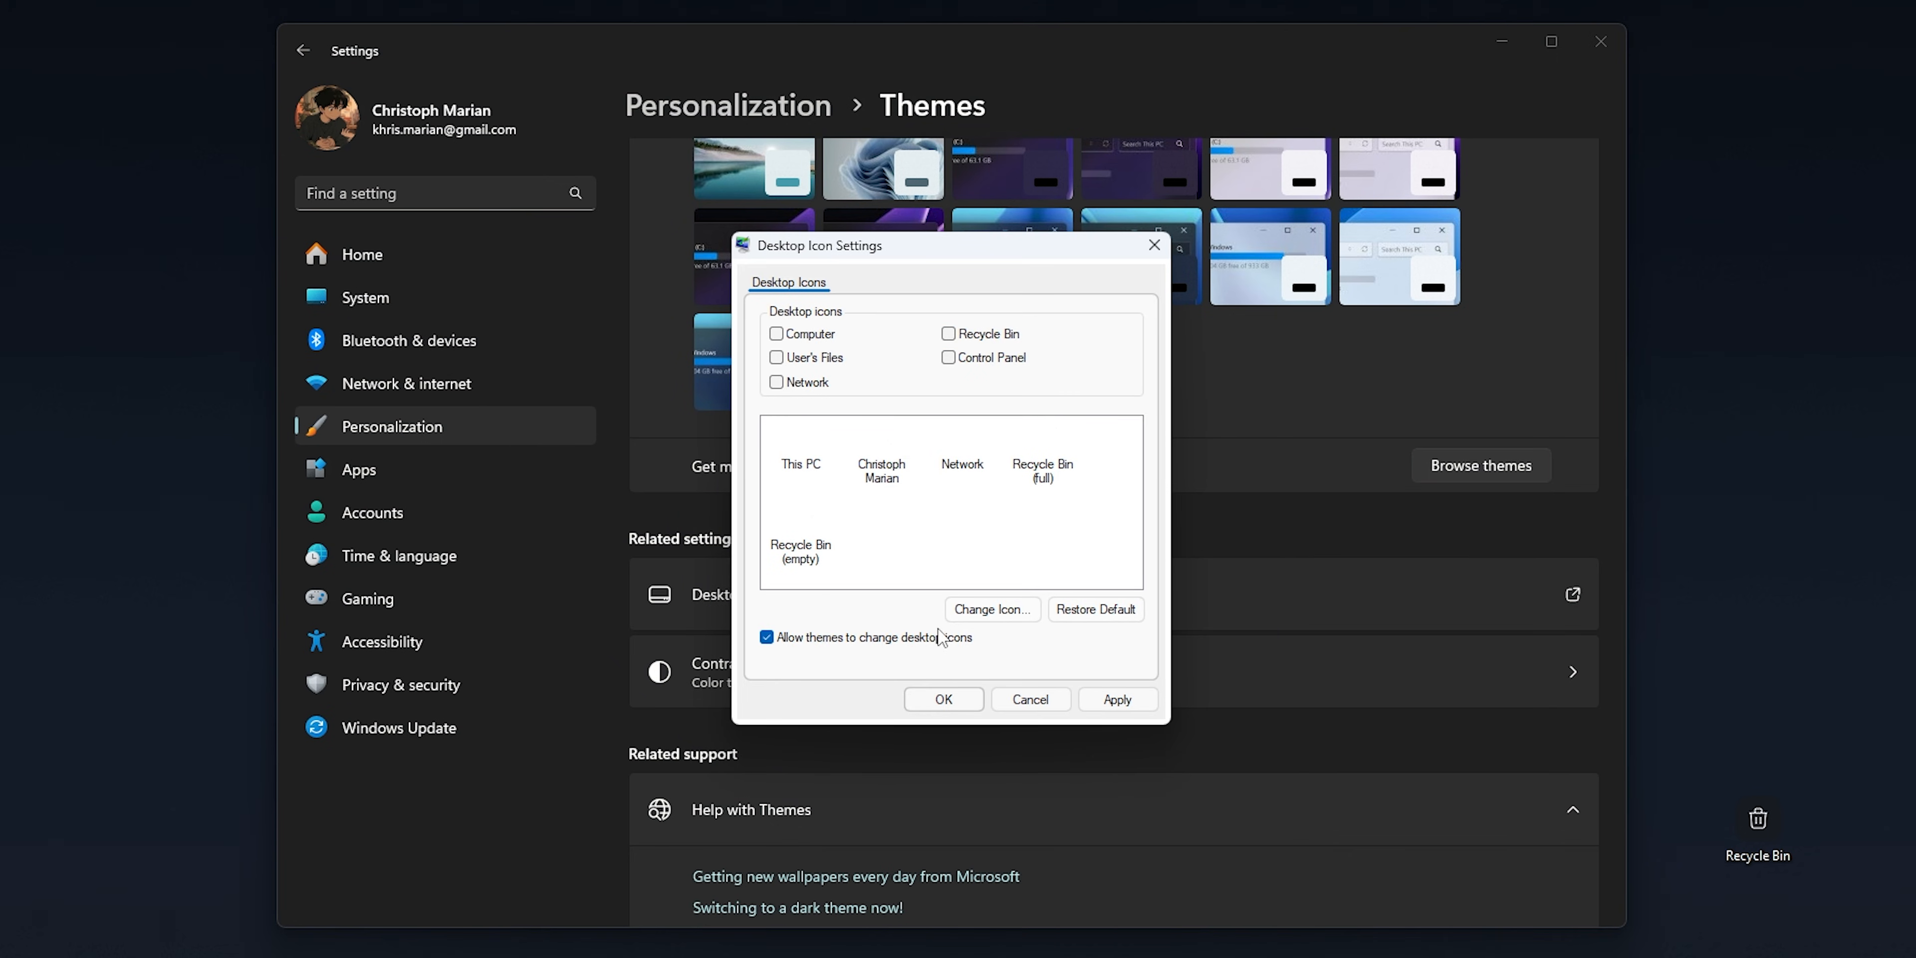
{"action": "left_click", "coordinate": [943, 699]}
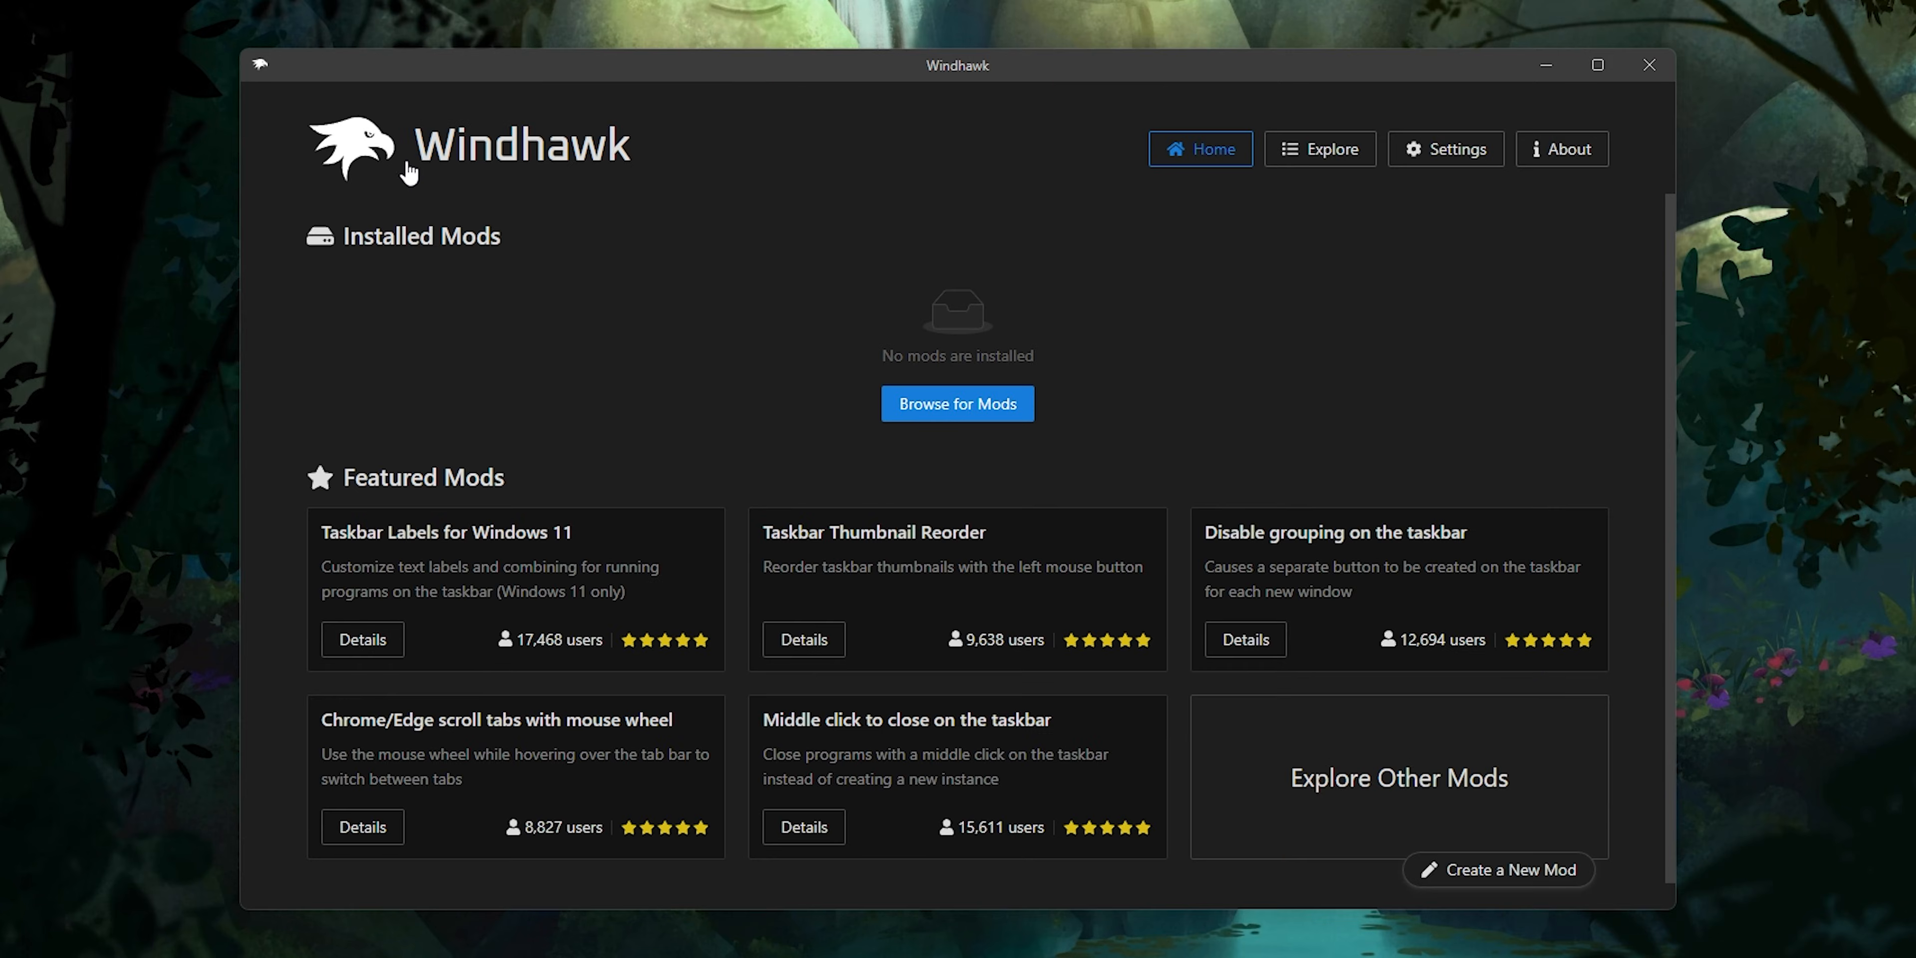
Step: Switch to Windhawk, find the Windows 11 Start Menu Styler mod among the available mods, and install it
{"action": "left_click", "coordinate": [1313, 786]}
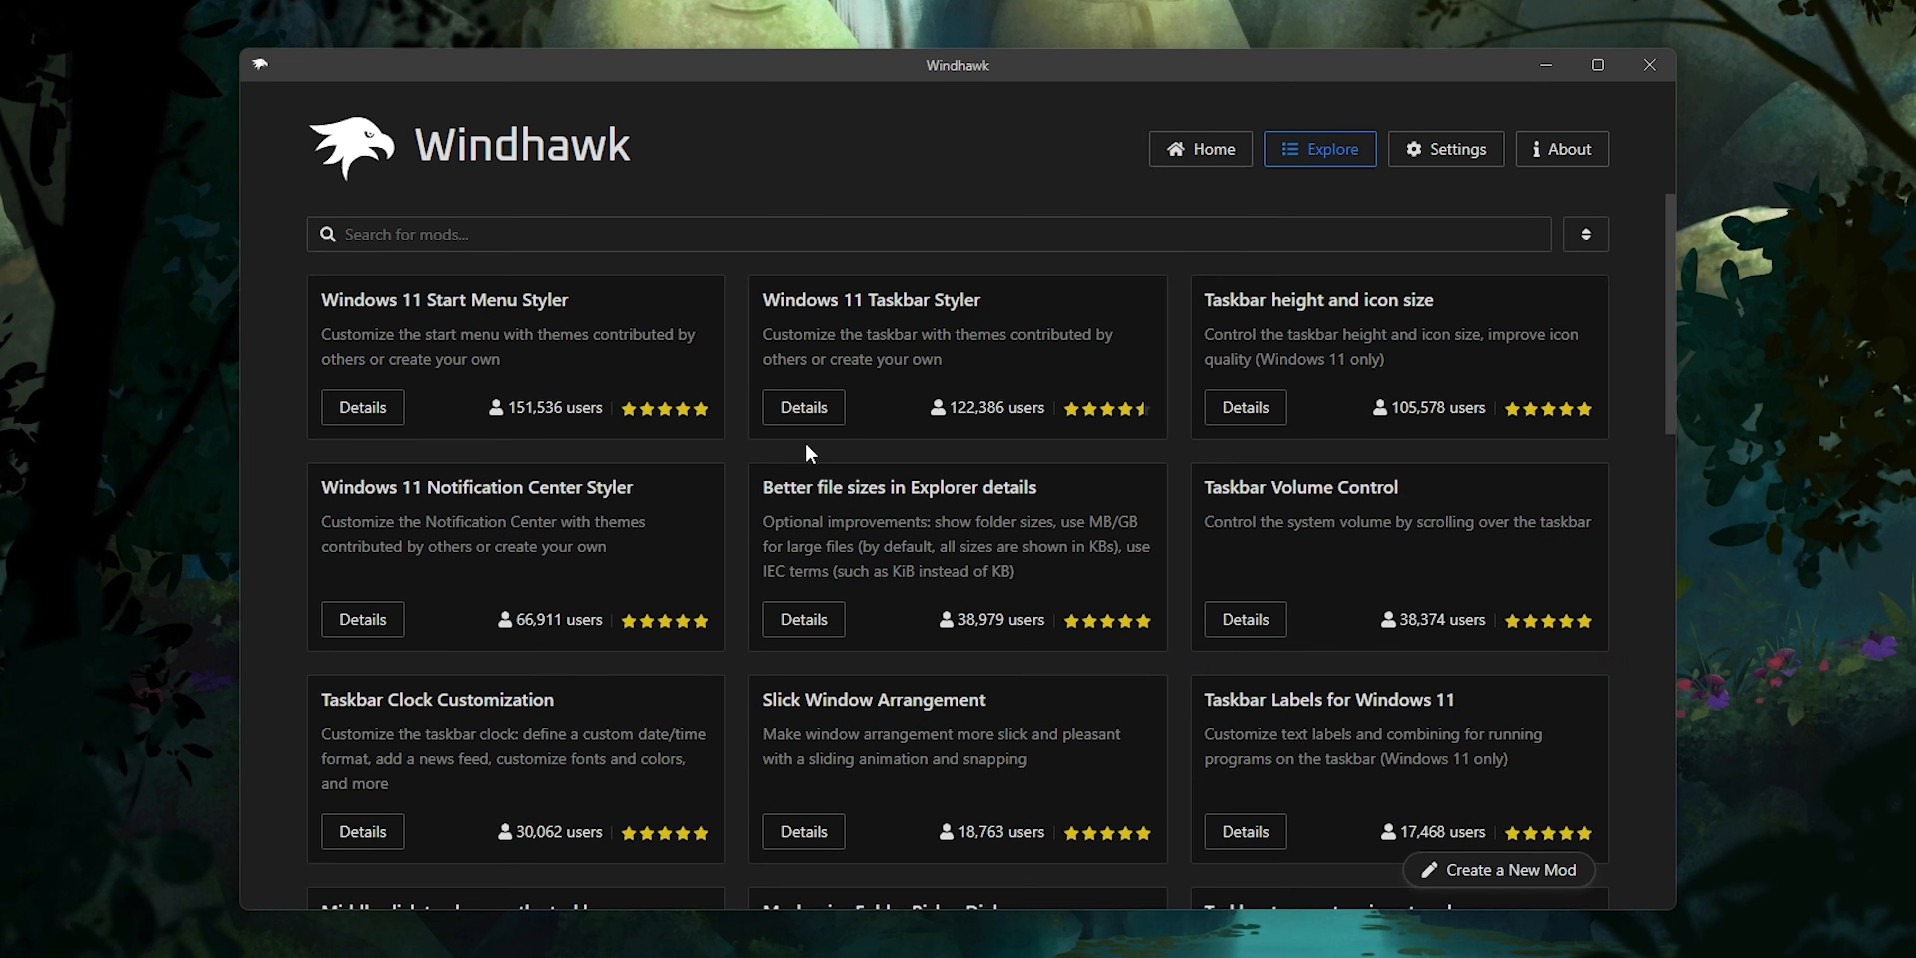
{"action": "left_click", "coordinate": [362, 409]}
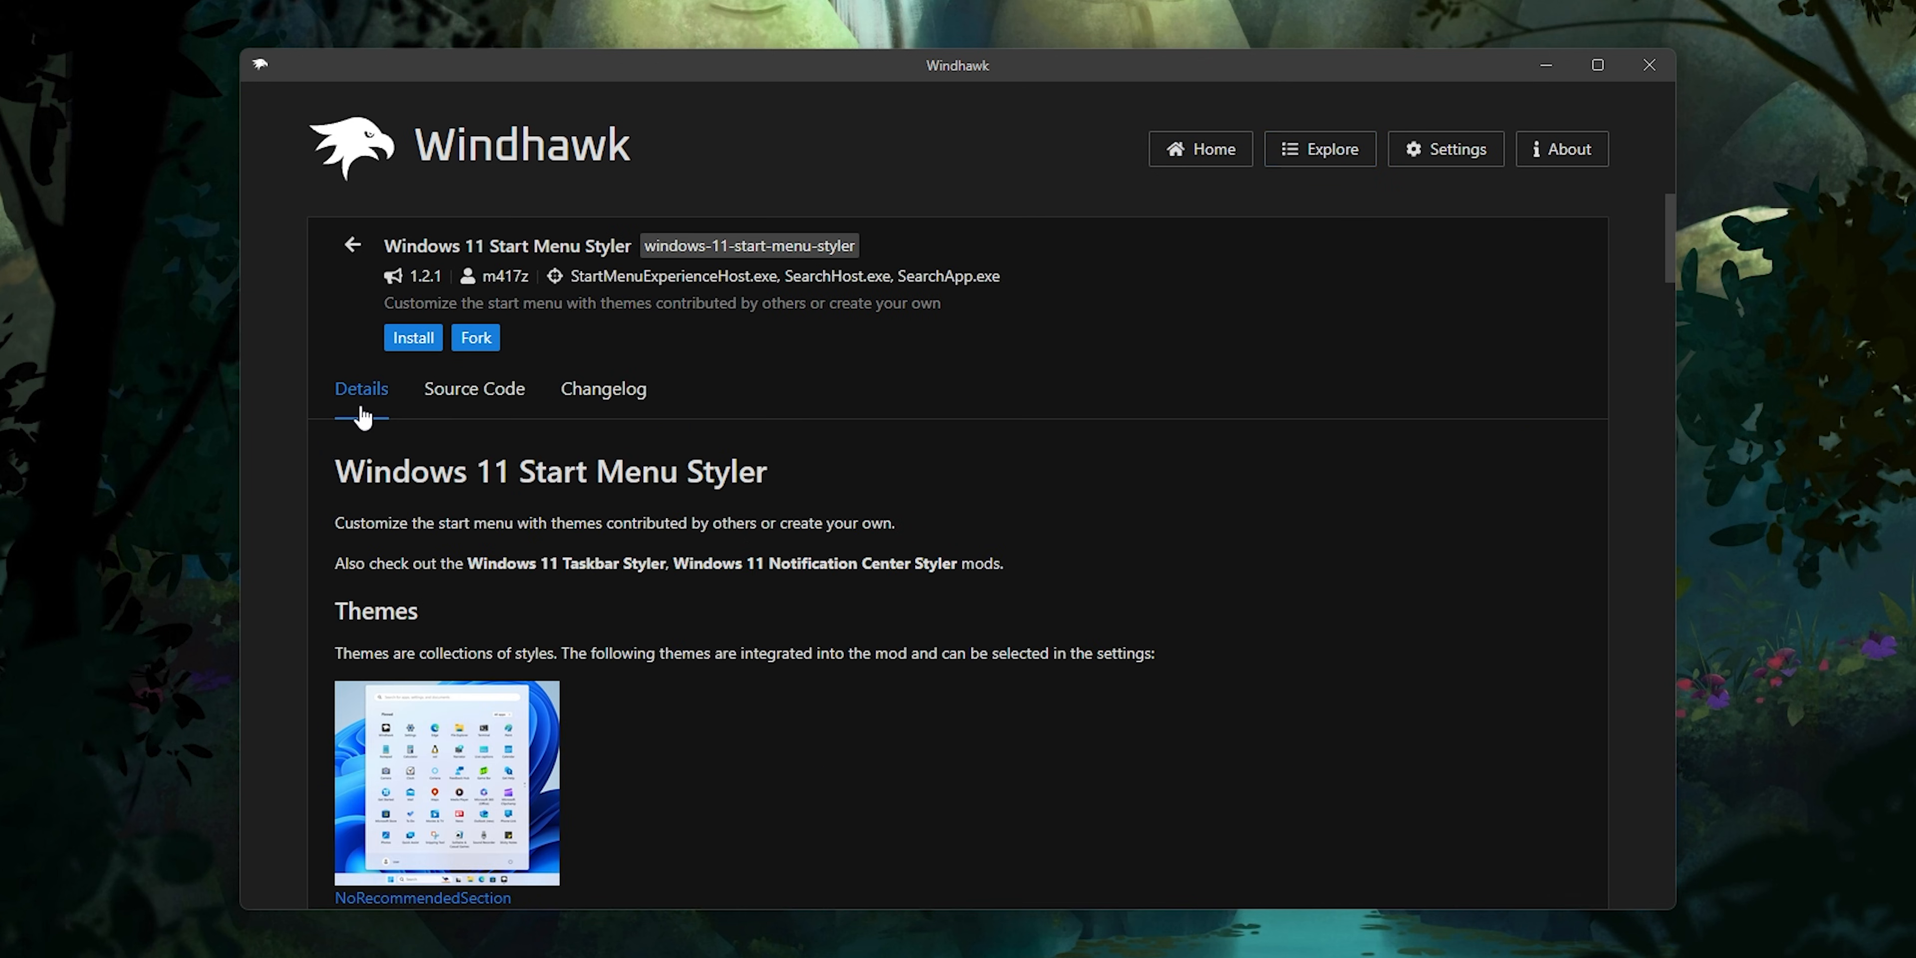
{"action": "left_click", "coordinate": [411, 341]}
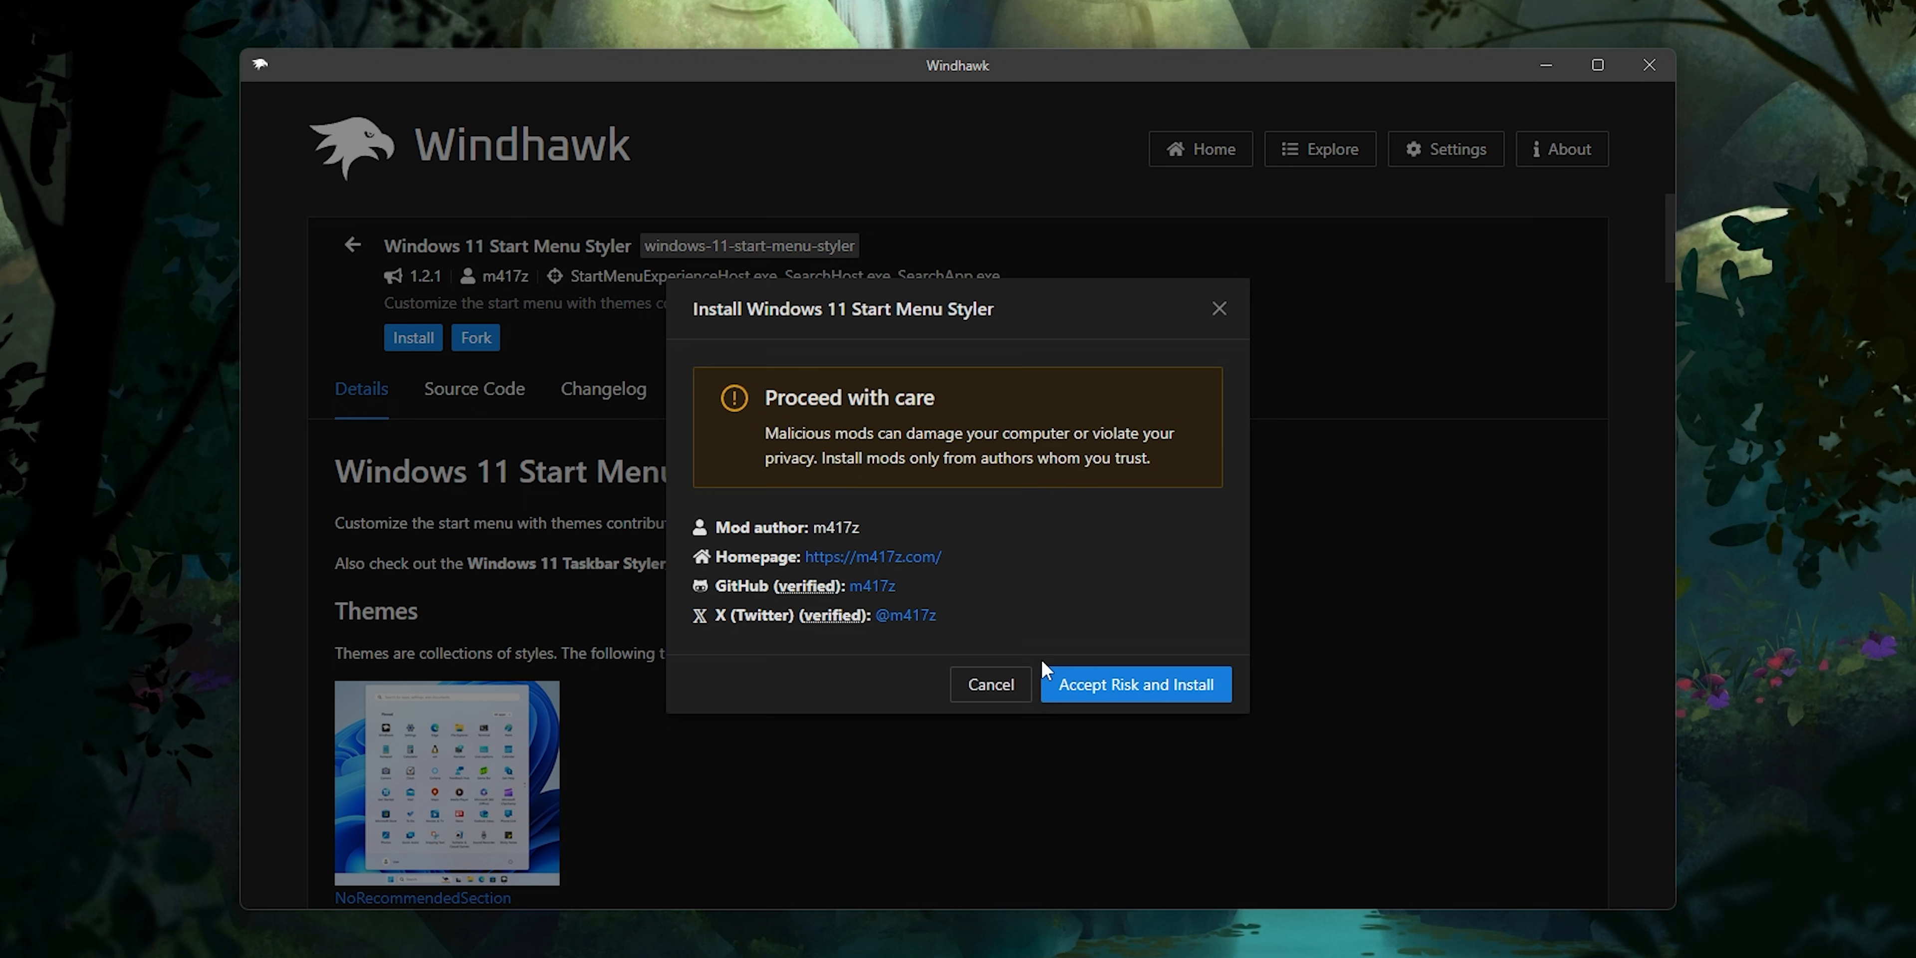
{"action": "left_click", "coordinate": [1053, 679]}
Step: Copy the Down Aero theme's import content from its online page into the Start Menu Styler's advanced mod settings and save them
{"action": "scroll", "coordinate": [790, 567], "scroll_direction": "down", "scroll_amount": 10}
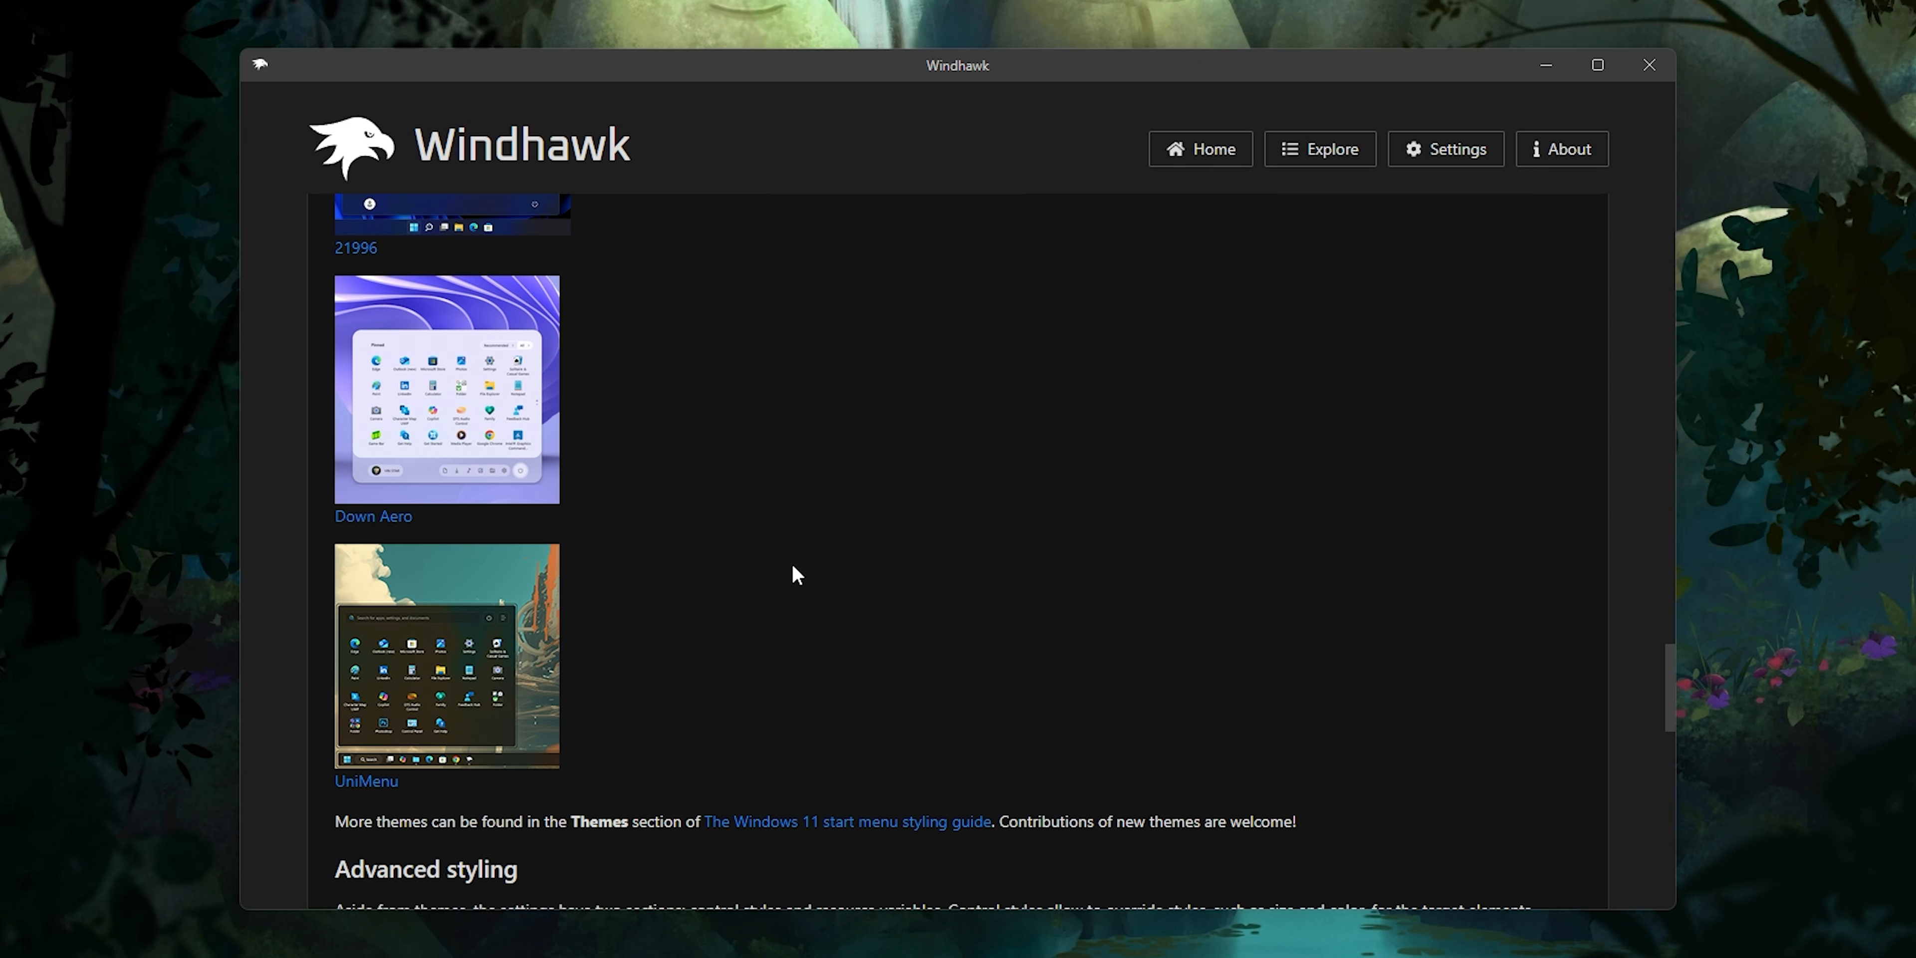
{"action": "left_click", "coordinate": [376, 517]}
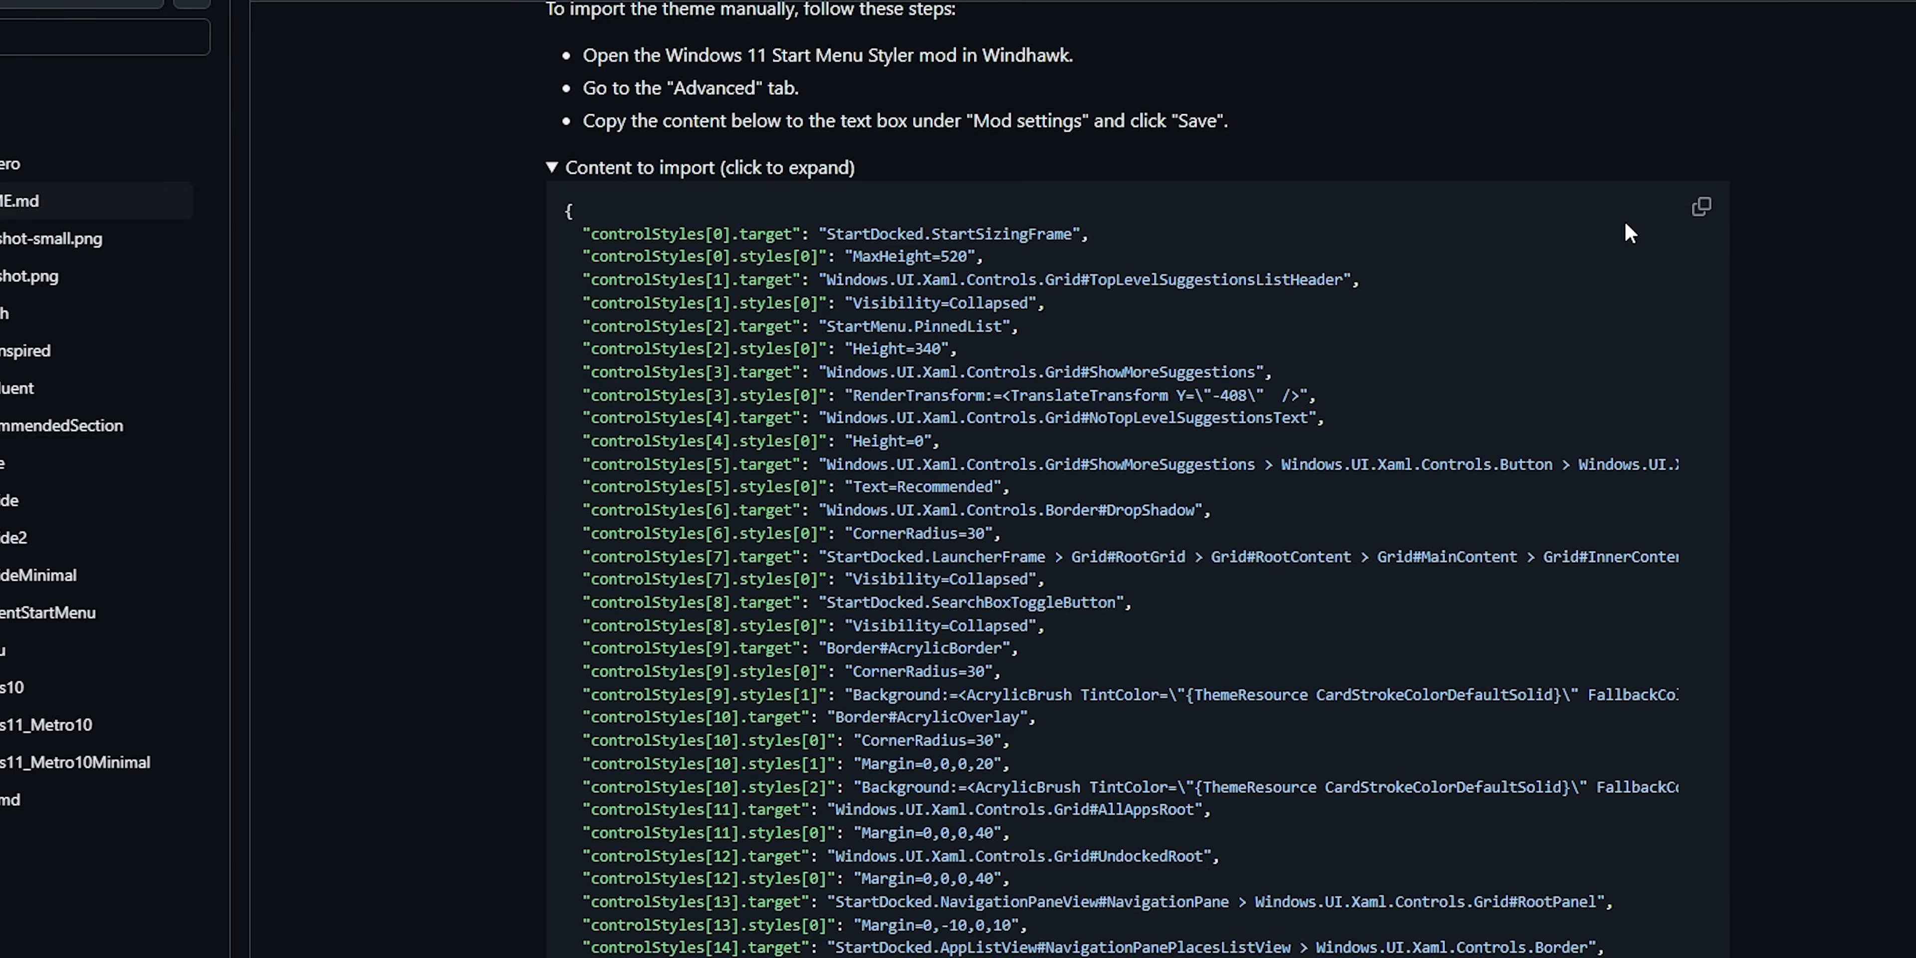
{"action": "left_click", "coordinate": [1702, 212]}
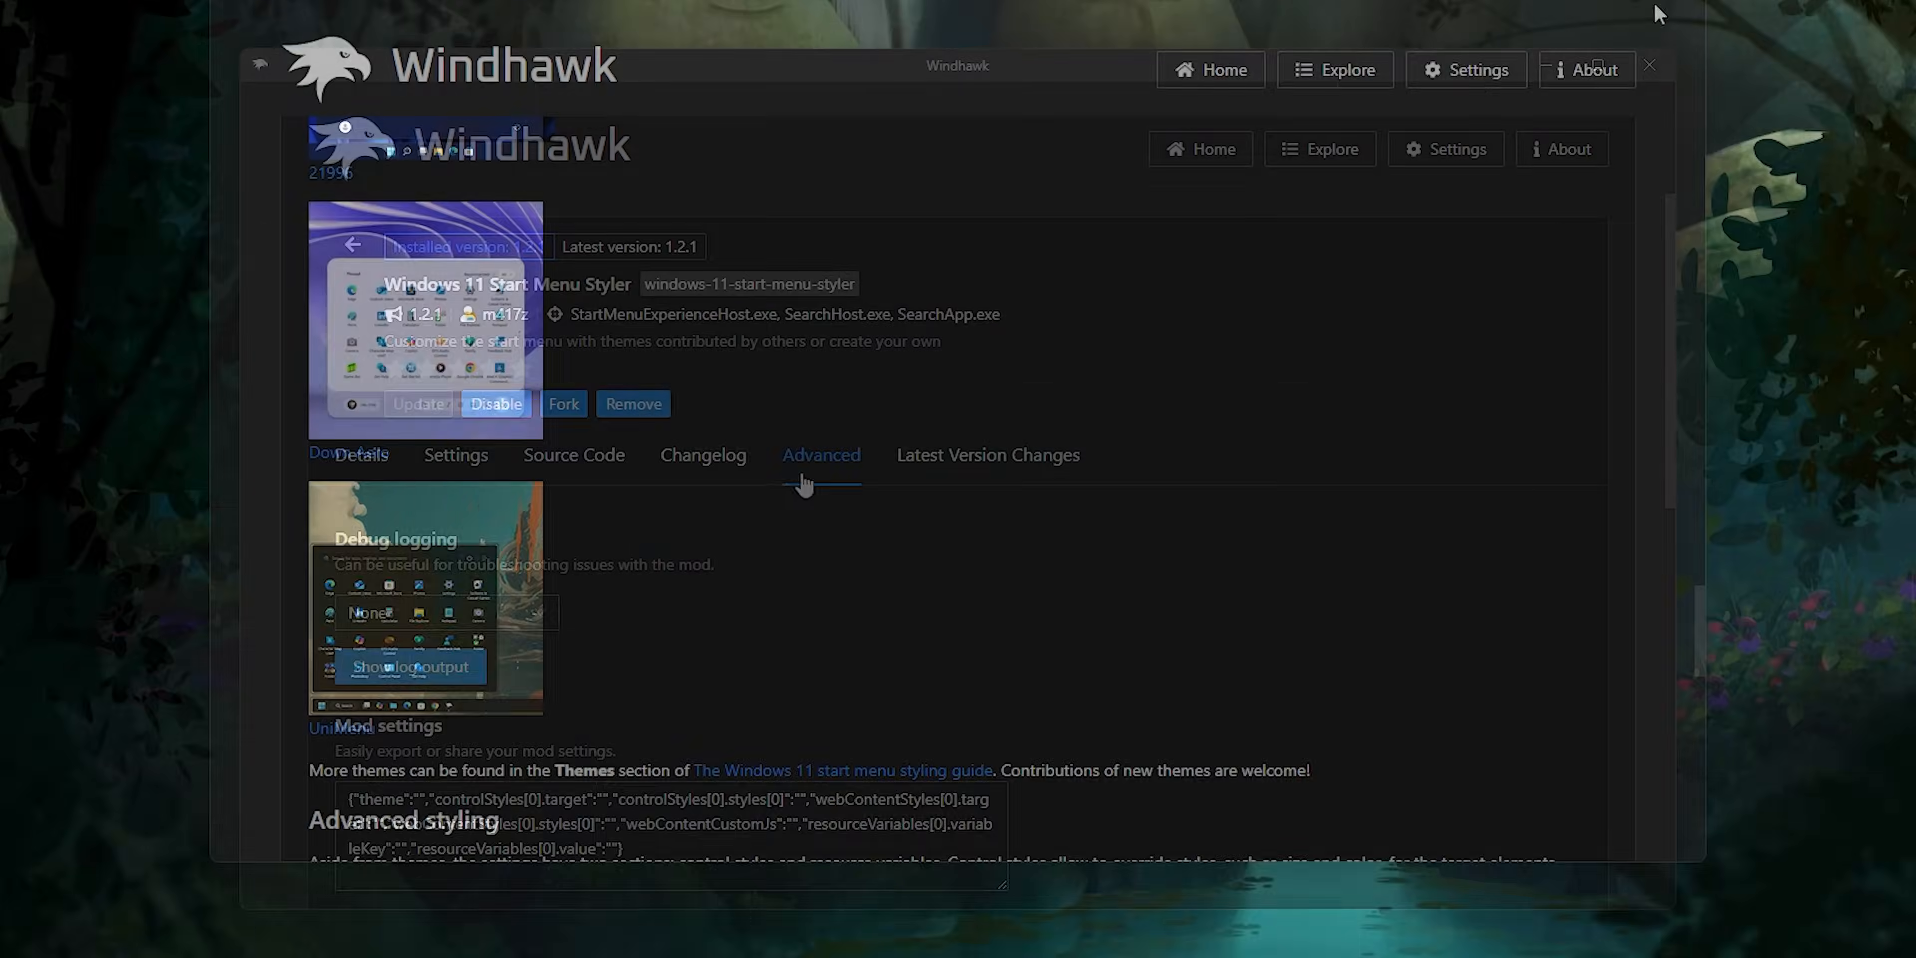
{"action": "key", "text": "ctrl+a"}
{"action": "key", "text": "ctrl+v"}
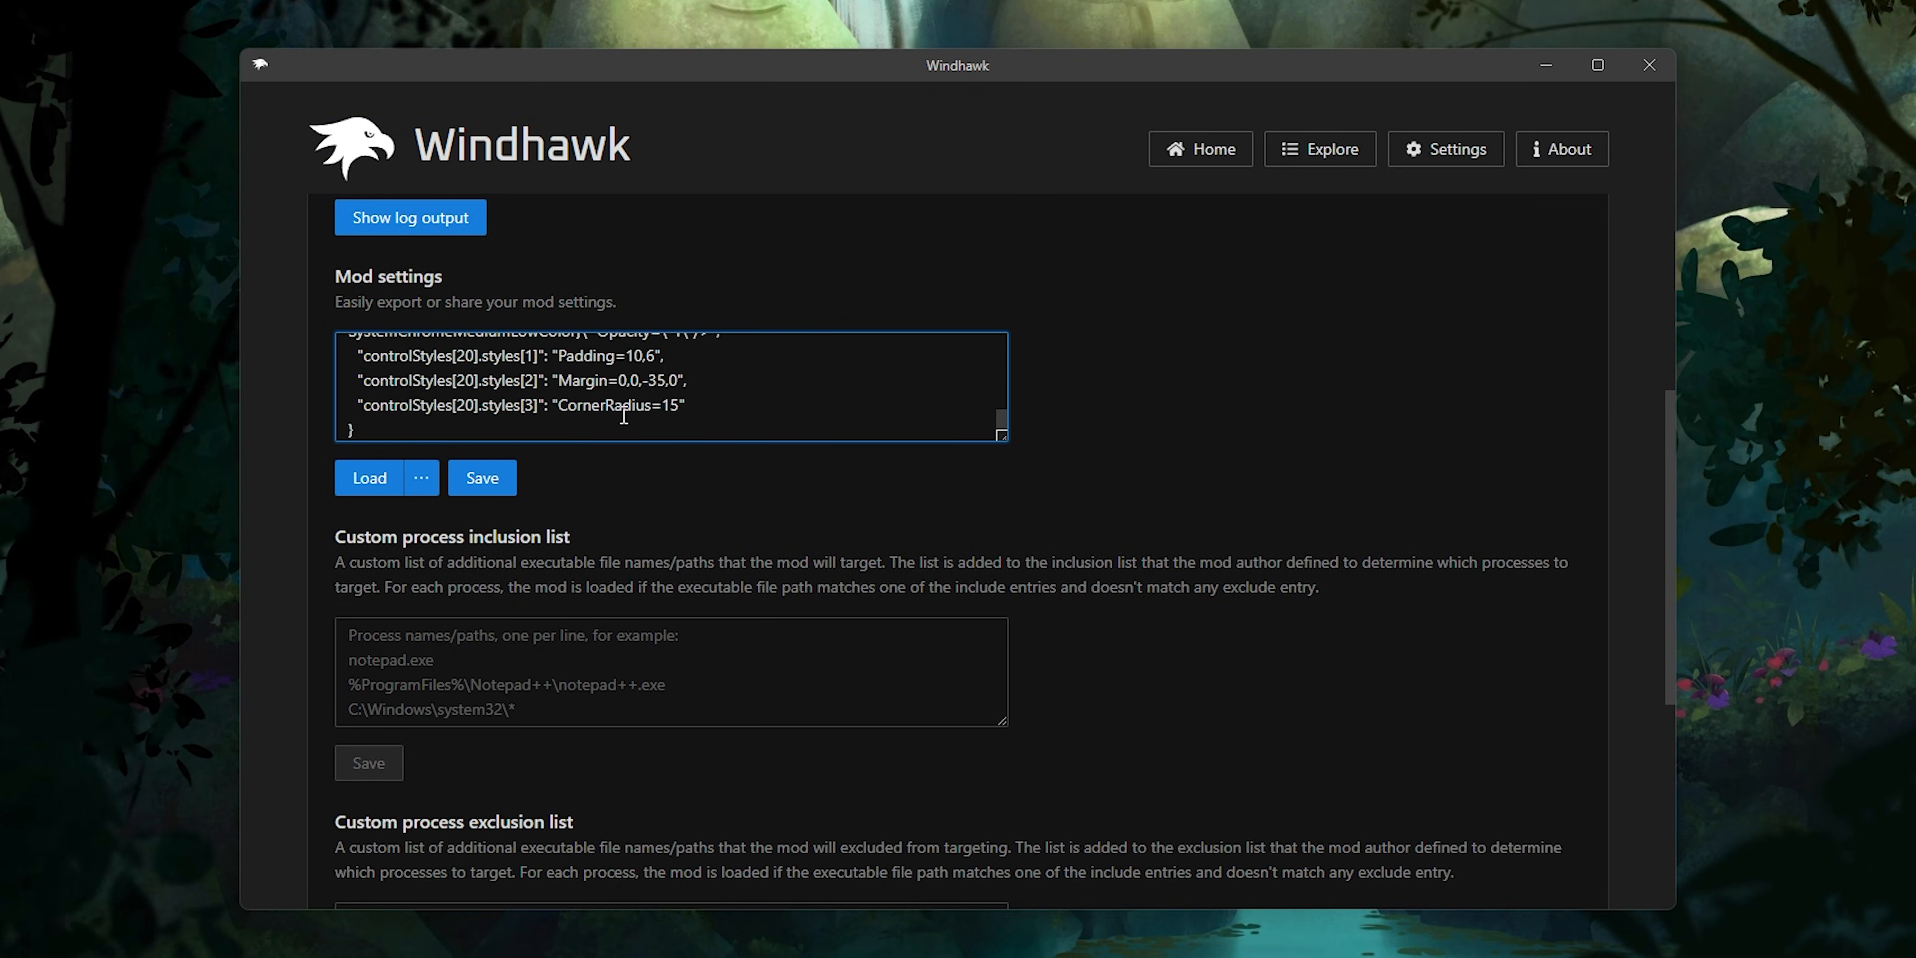
{"action": "left_click", "coordinate": [479, 479]}
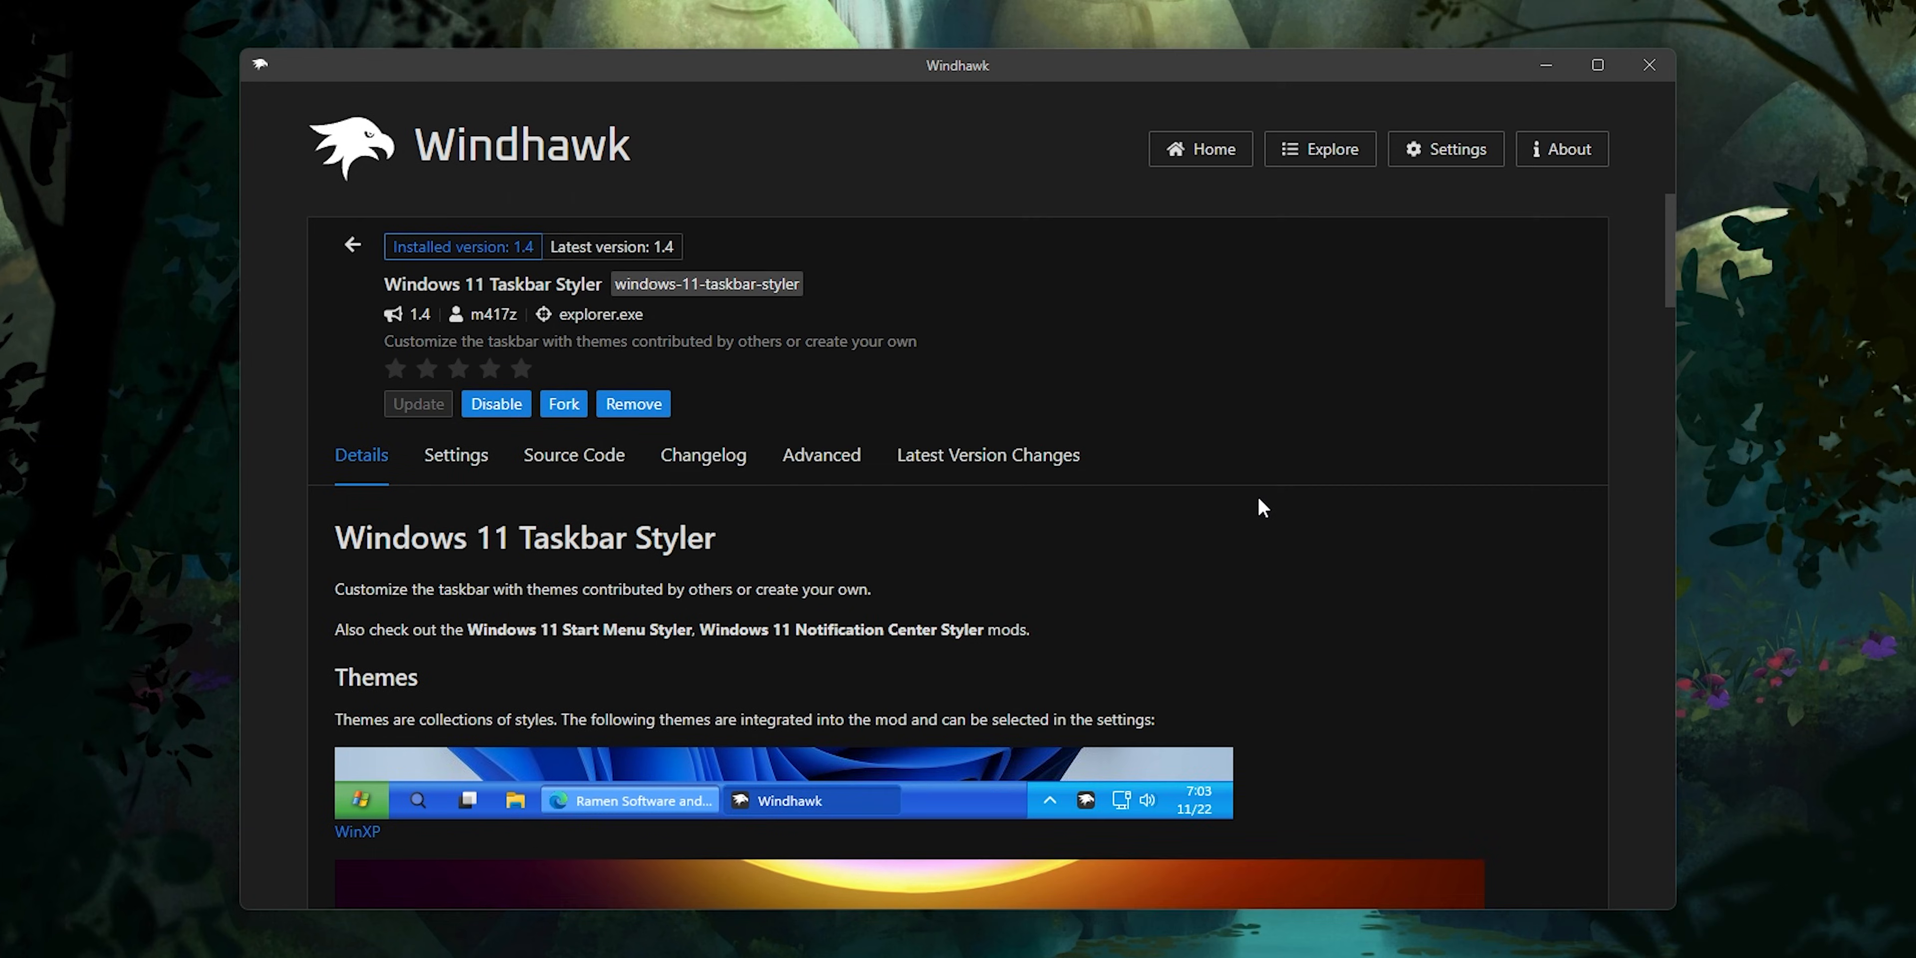
Step: Review the built-in themes and the advanced mod settings of the Windows 11 Taskbar Styler mod
{"action": "scroll", "coordinate": [1257, 495], "scroll_direction": "down", "scroll_amount": 15}
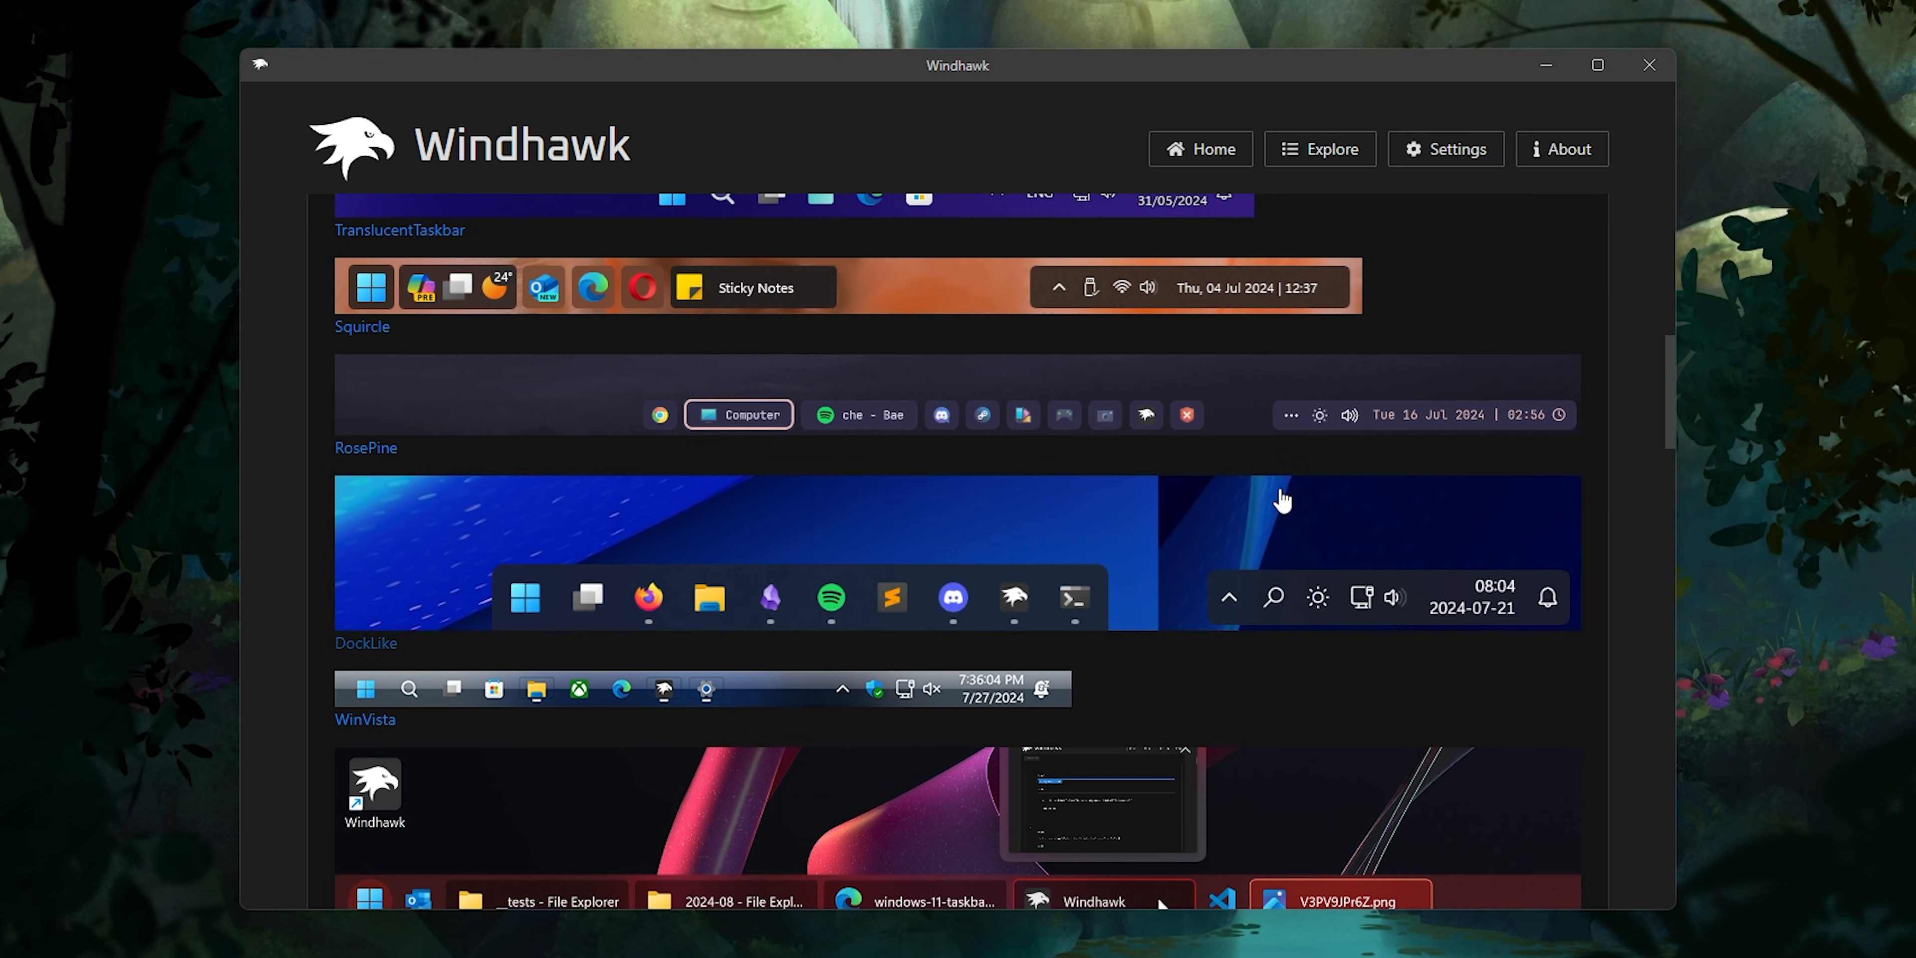
{"action": "scroll", "coordinate": [1282, 500], "scroll_direction": "down", "scroll_amount": 5}
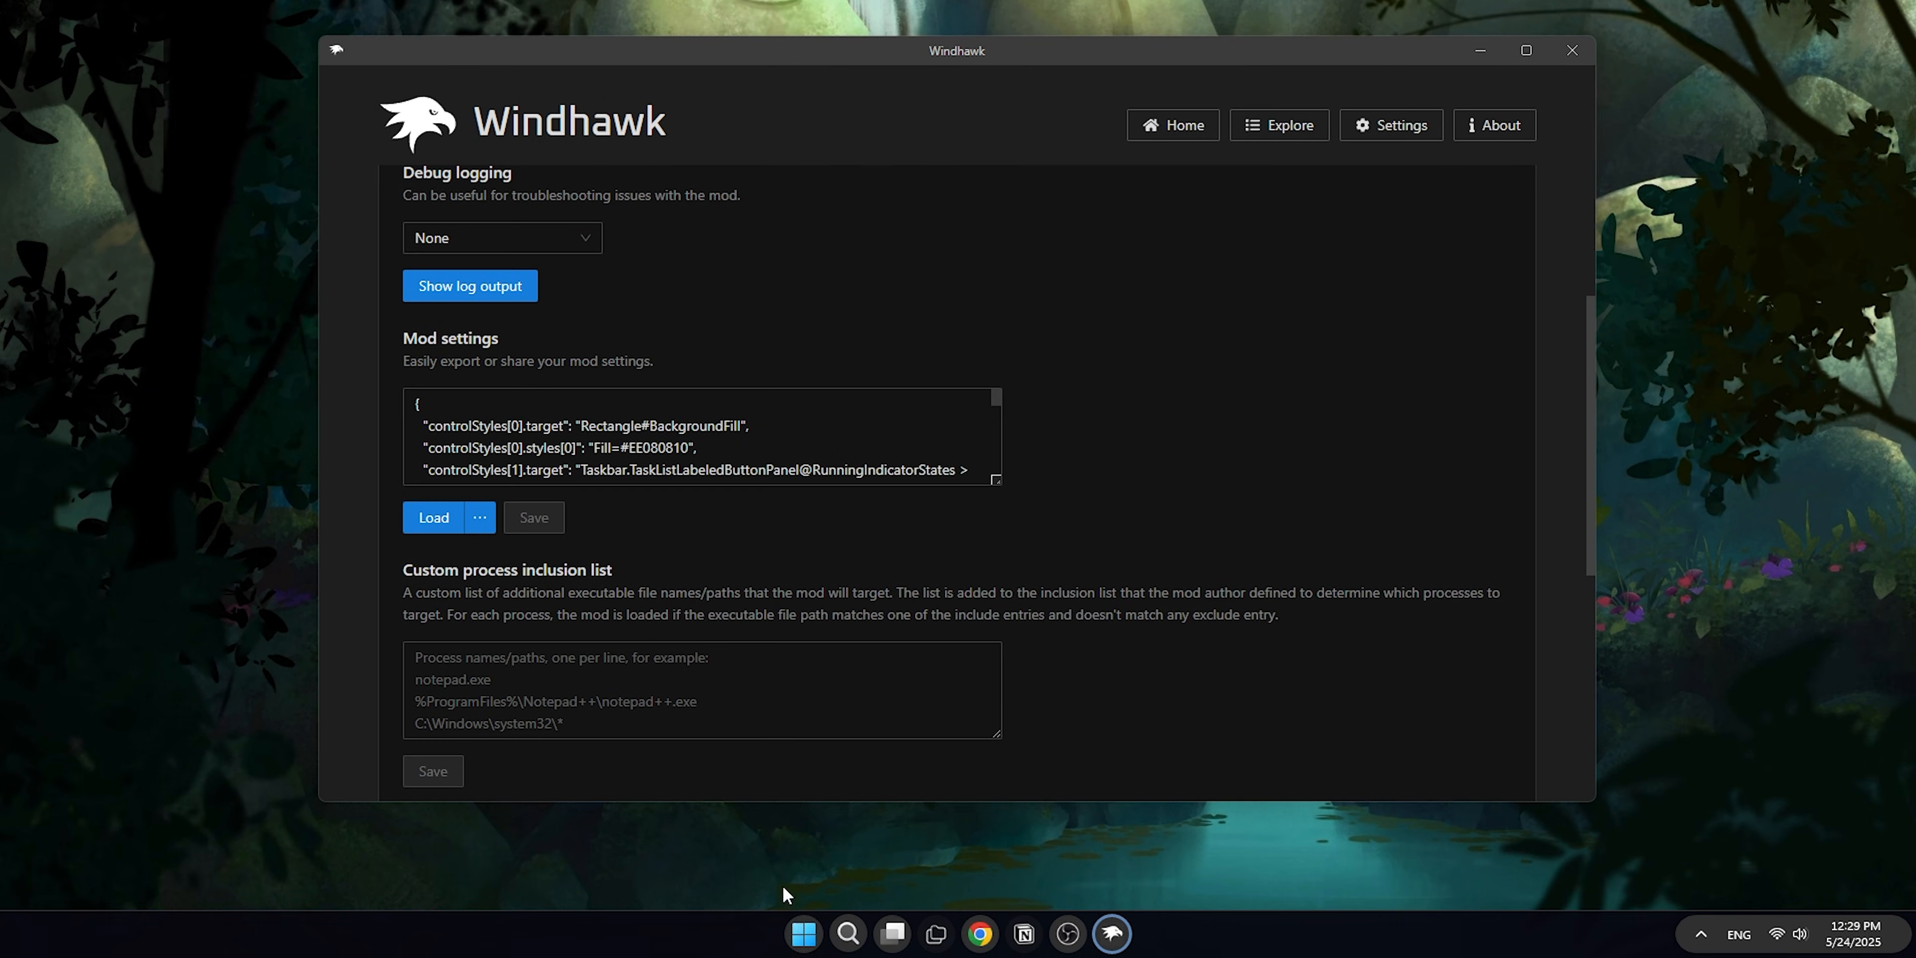
{"action": "right_click", "coordinate": [949, 922]}
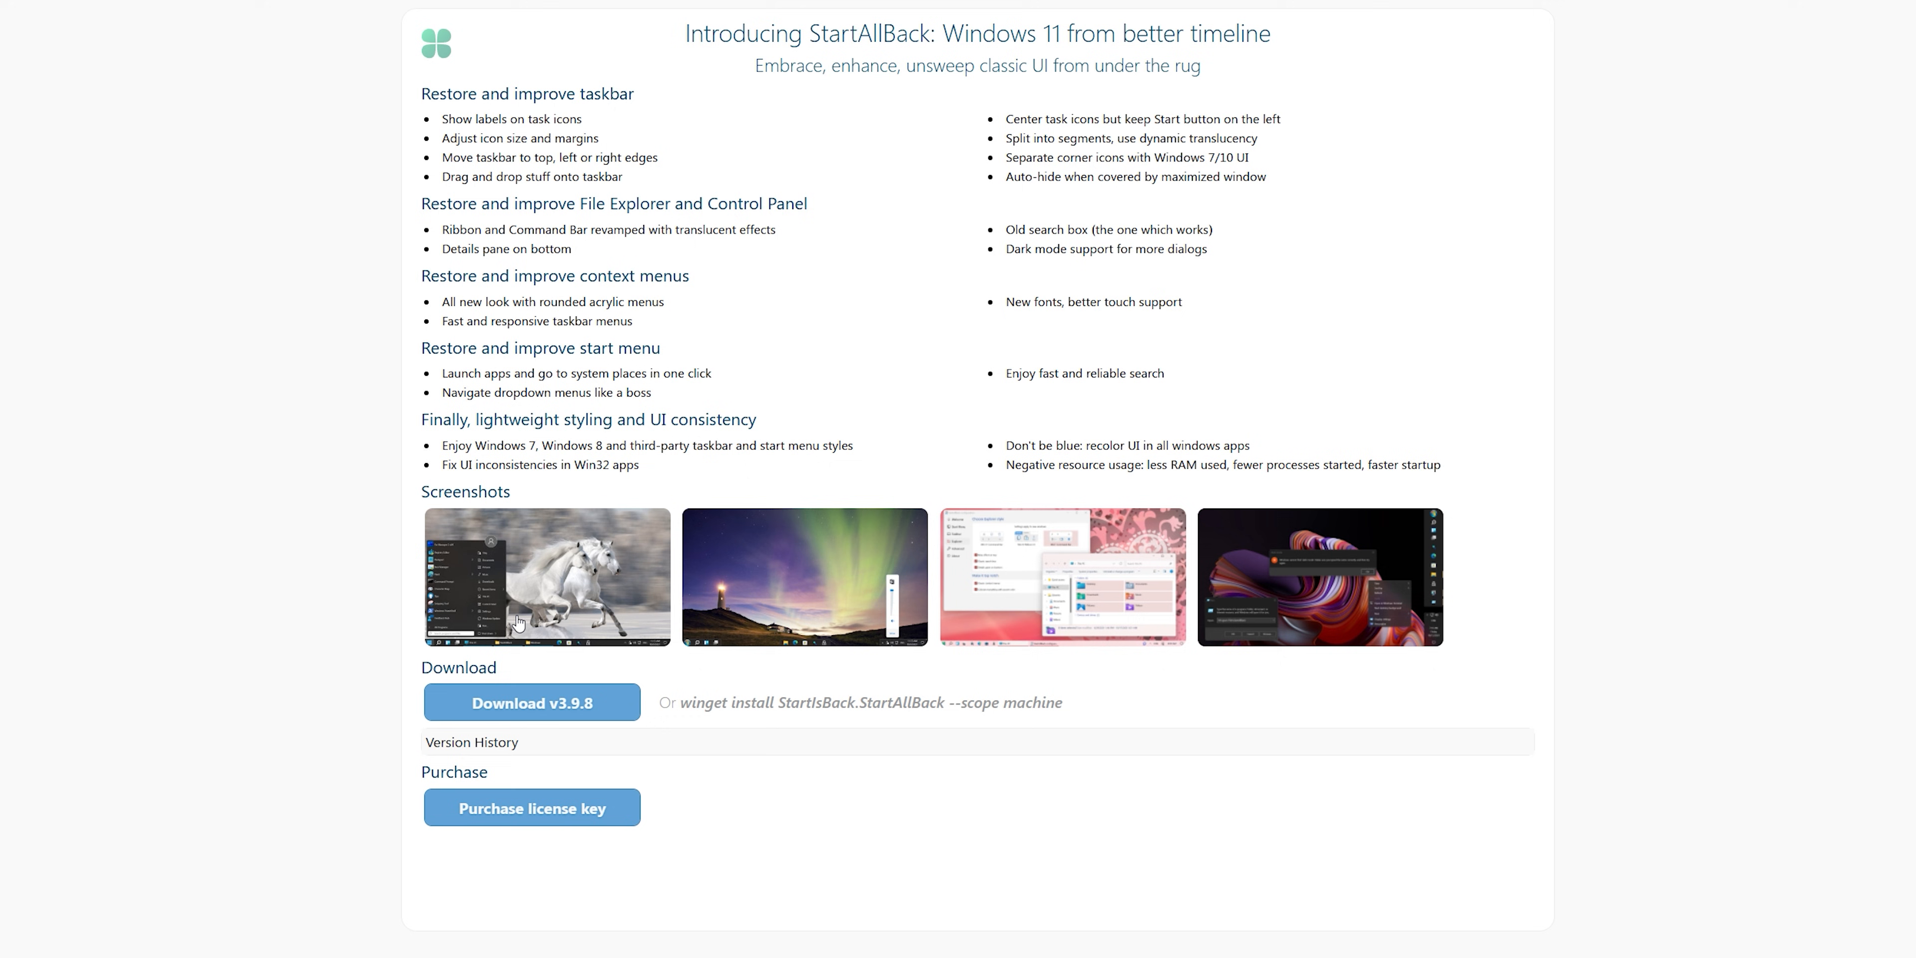
Step: Switch to the StartAllBack website and view its screenshots of the restyled Start menu, taskbar and File Explorer
{"action": "left_click", "coordinate": [518, 621]}
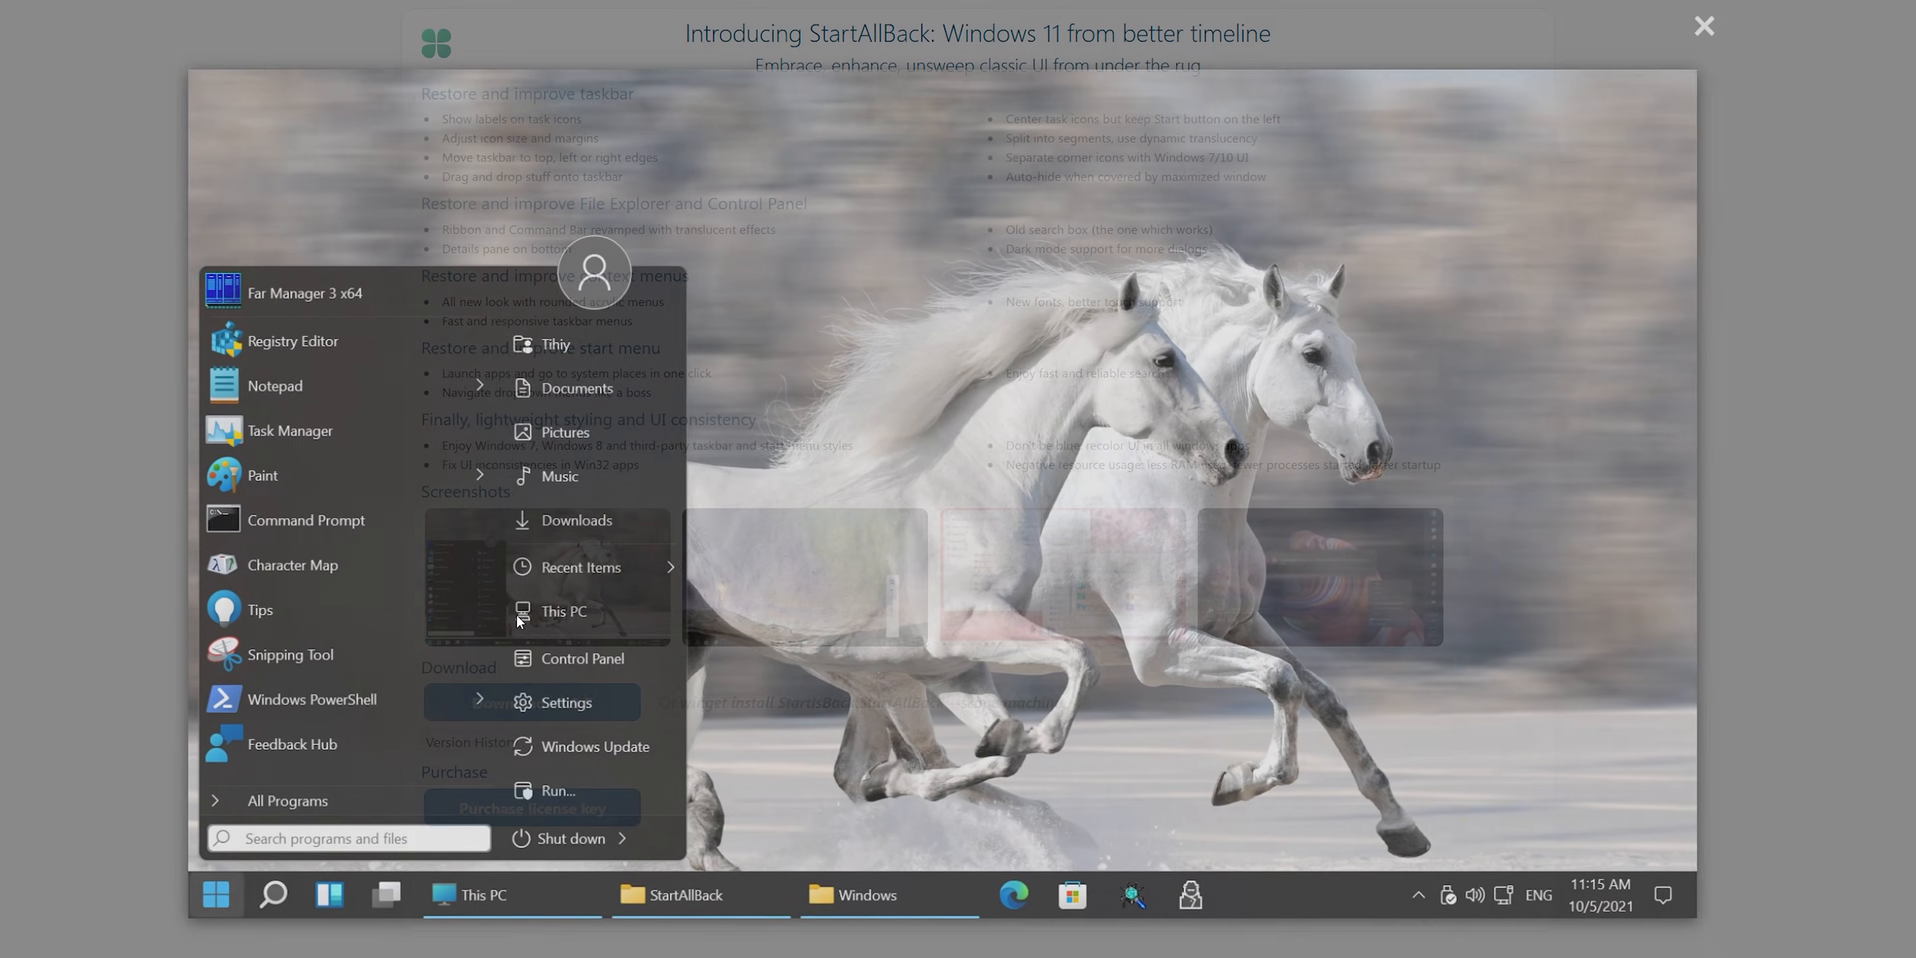
{"action": "left_click", "coordinate": [519, 621]}
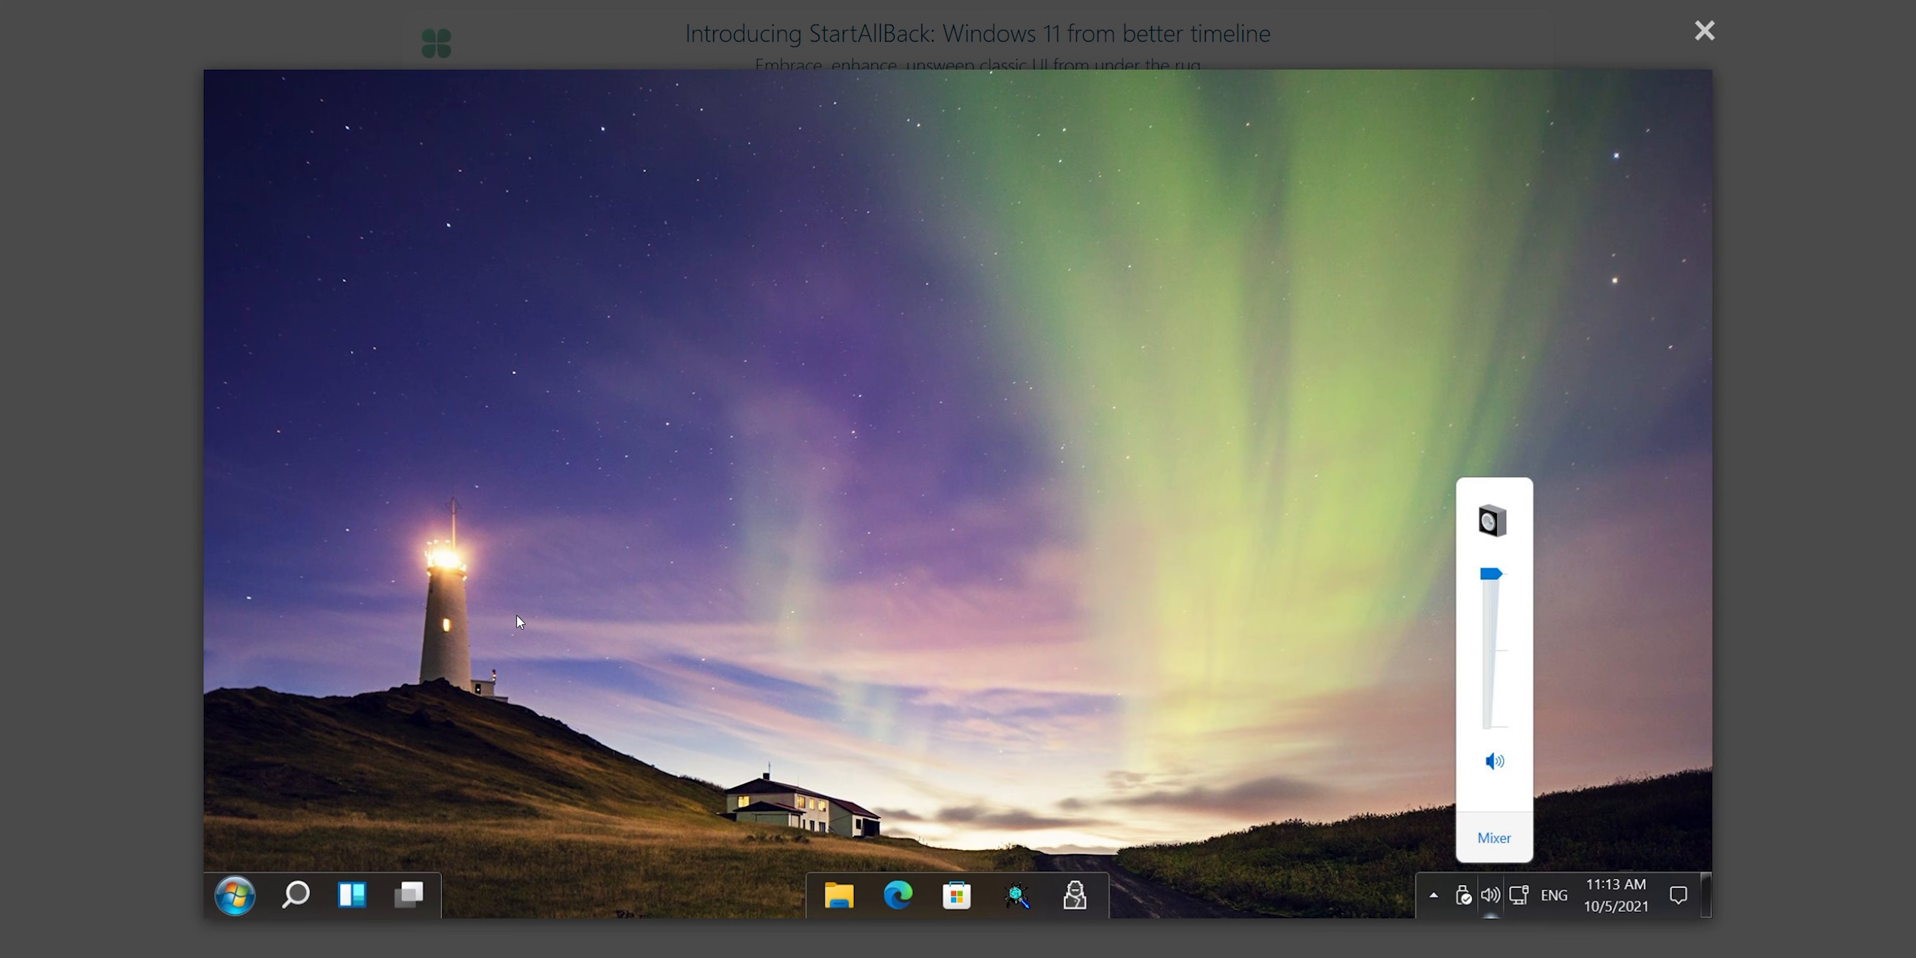
{"action": "left_click", "coordinate": [518, 622]}
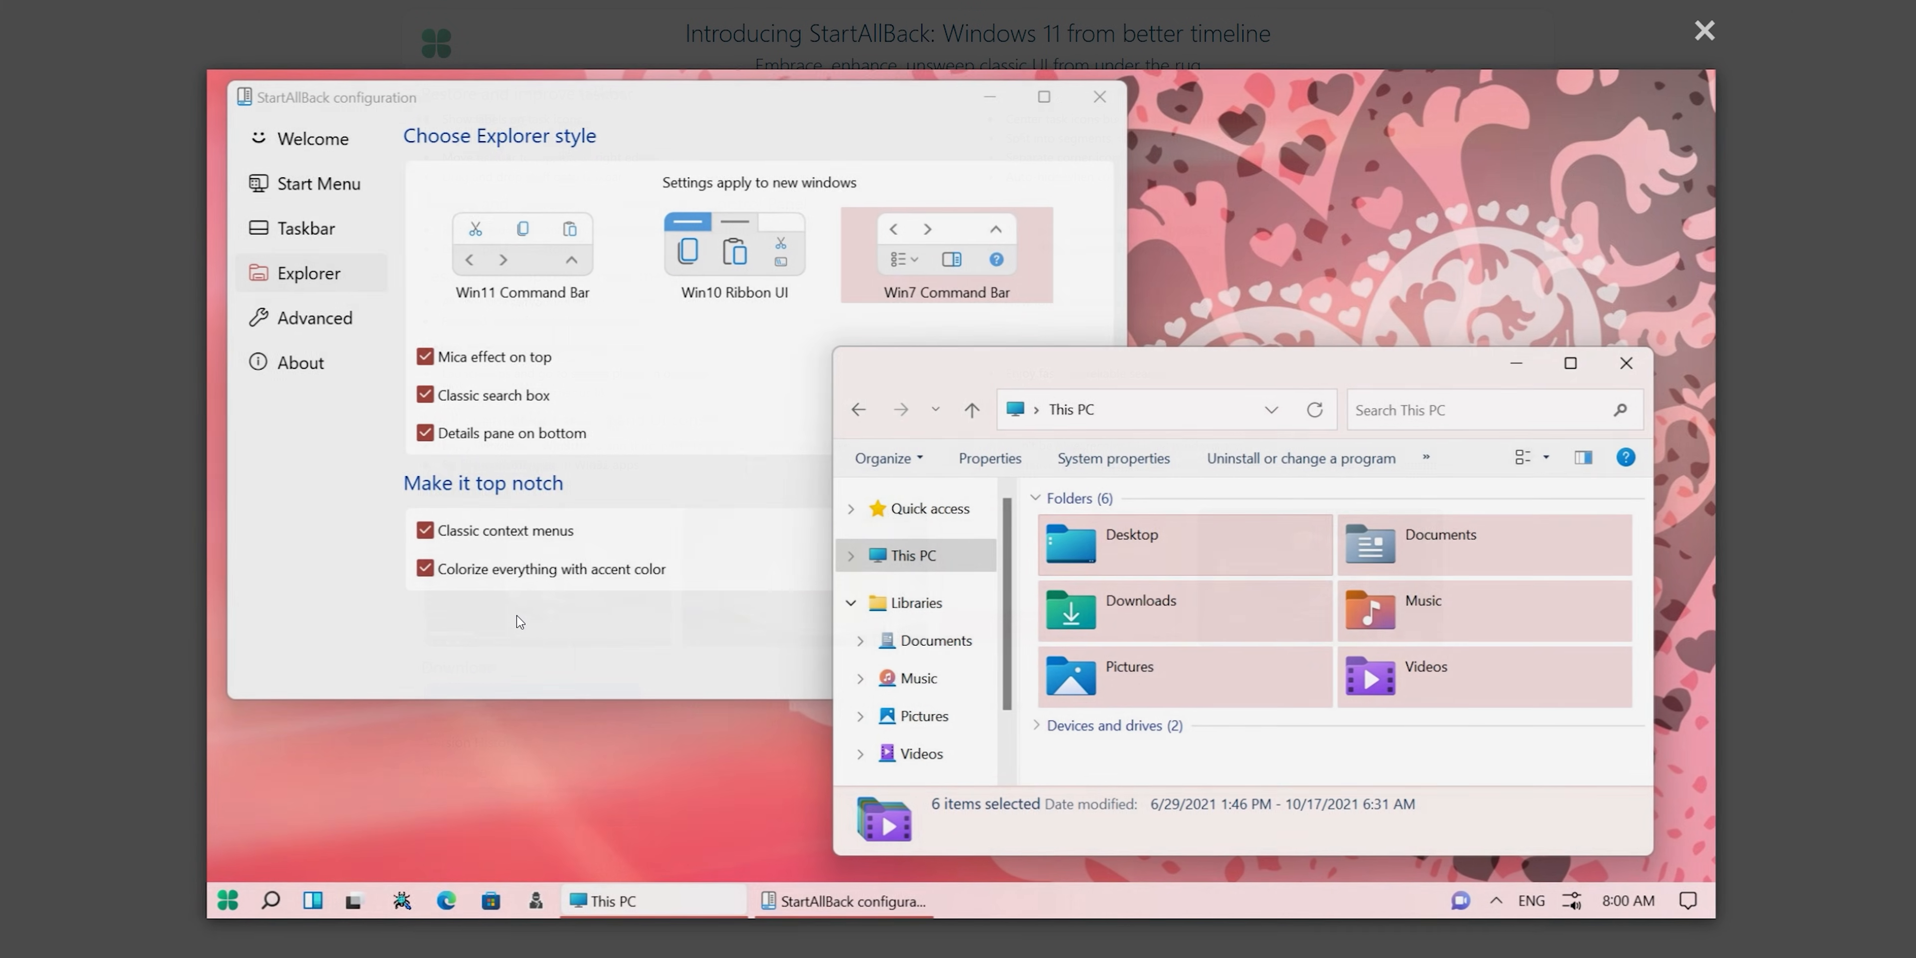
{"action": "left_click", "coordinate": [519, 621]}
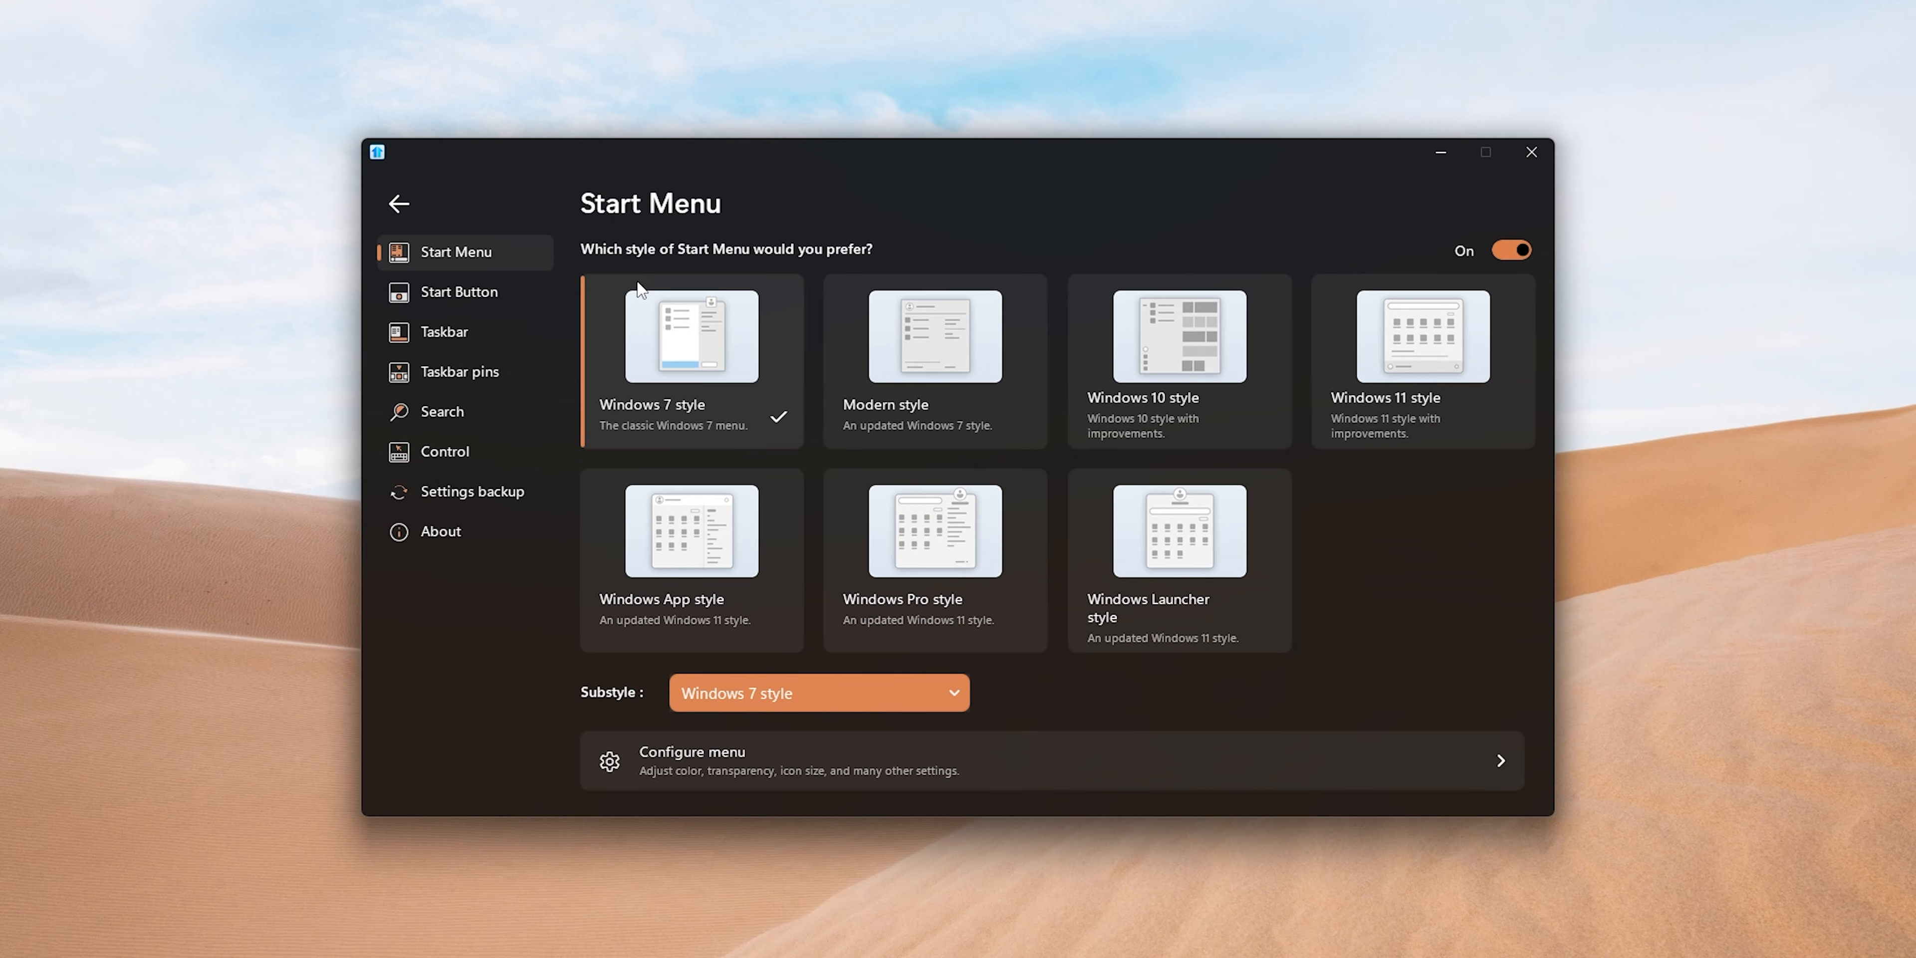
Step: Switch to Start11 and look through its Start Button, Taskbar, Taskbar pins, Search and Control settings
{"action": "left_click", "coordinate": [479, 295]}
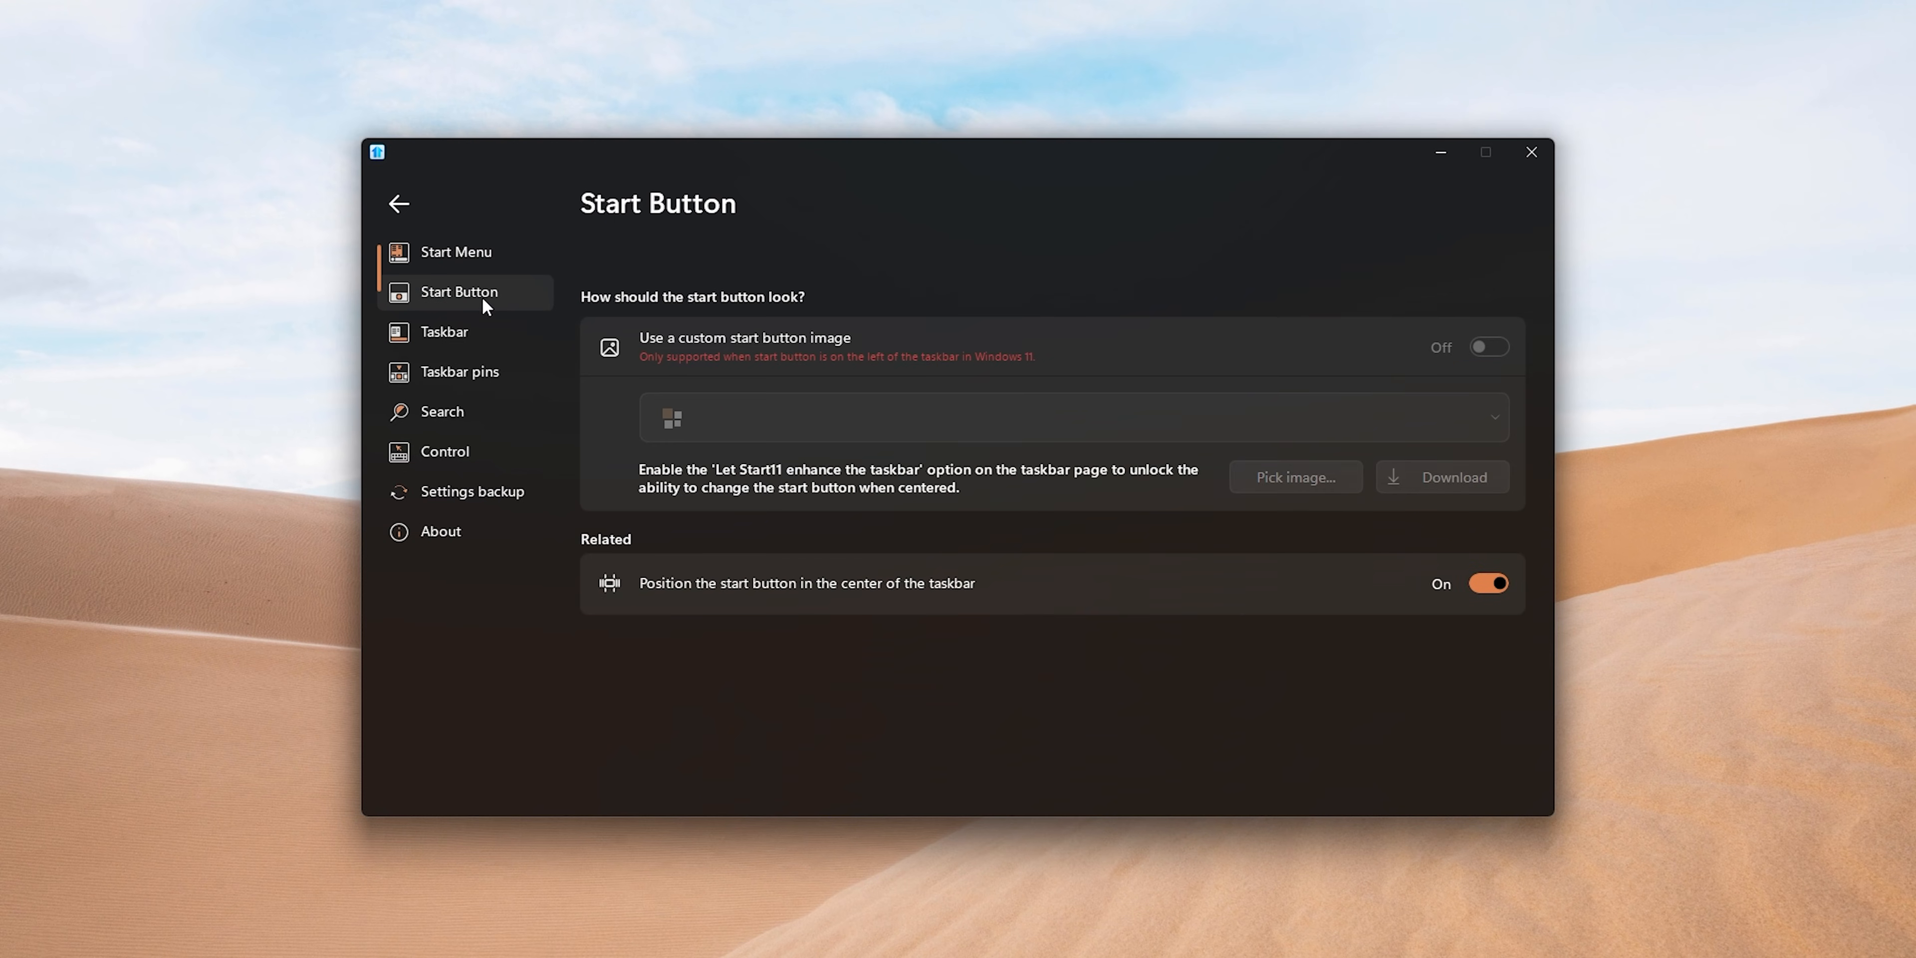
{"action": "left_click", "coordinate": [455, 341]}
{"action": "left_click", "coordinate": [442, 384]}
{"action": "left_click", "coordinate": [441, 409]}
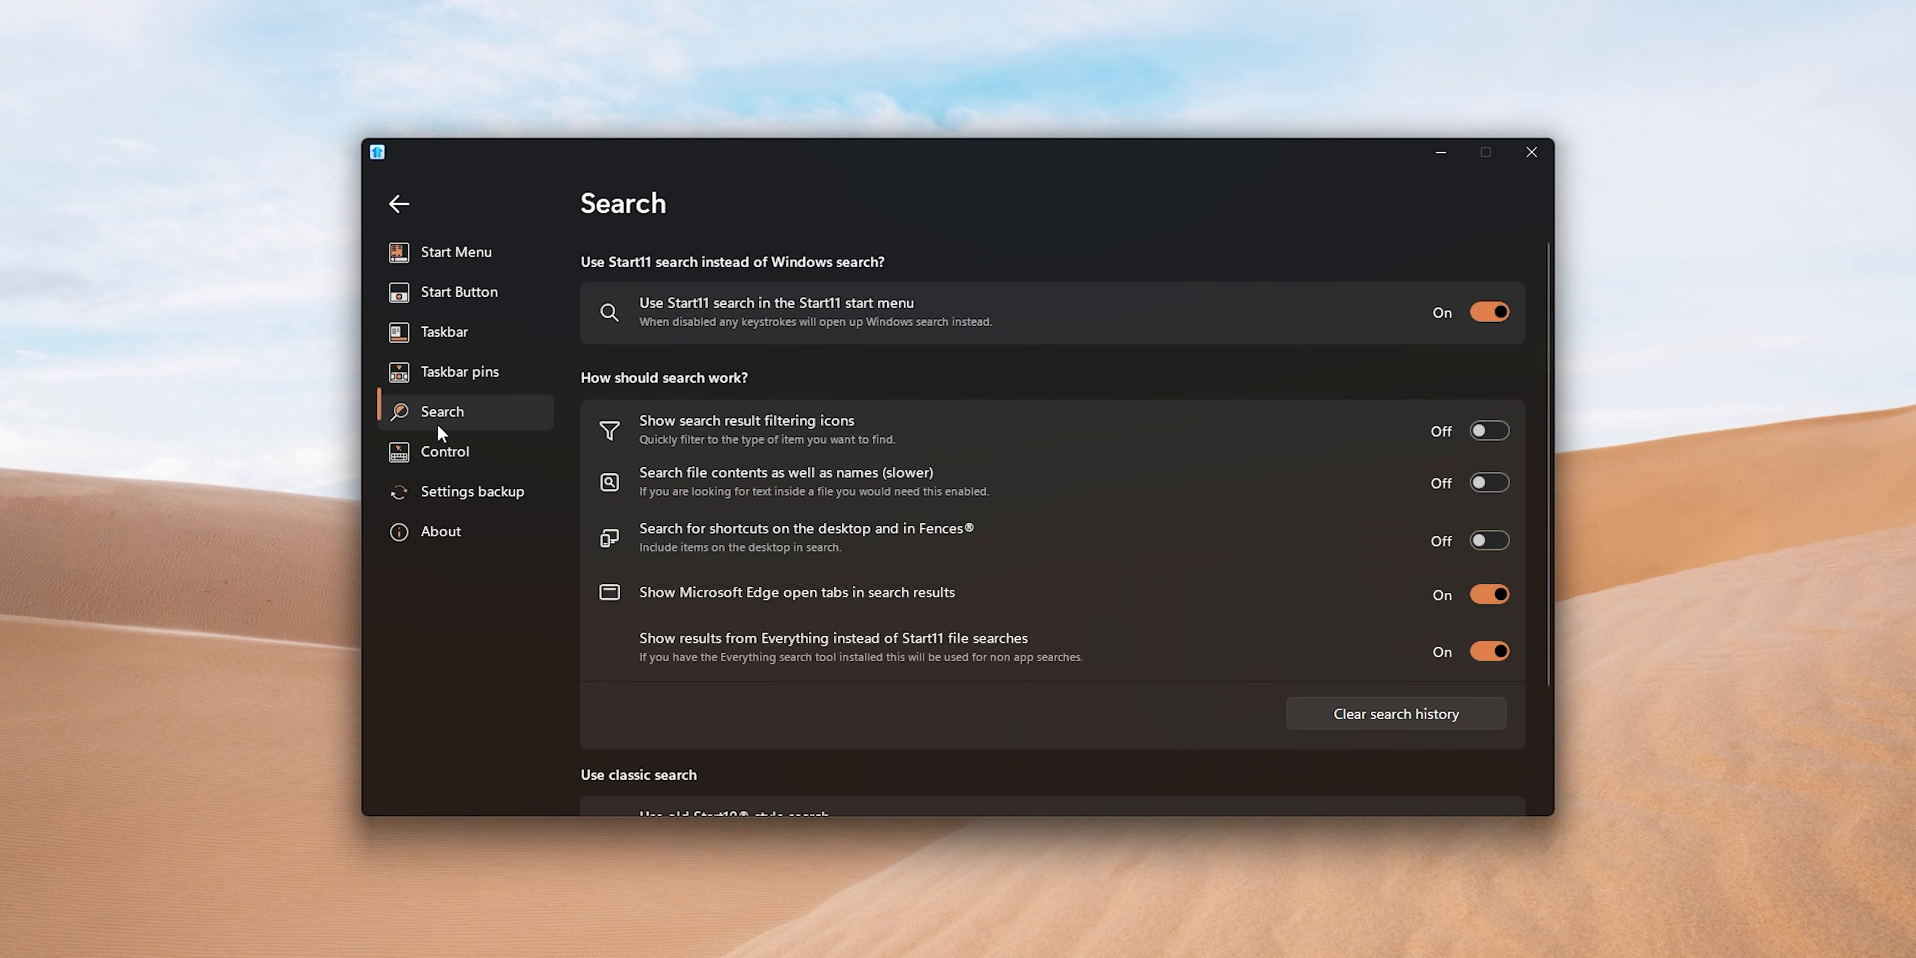
{"action": "left_click", "coordinate": [436, 436]}
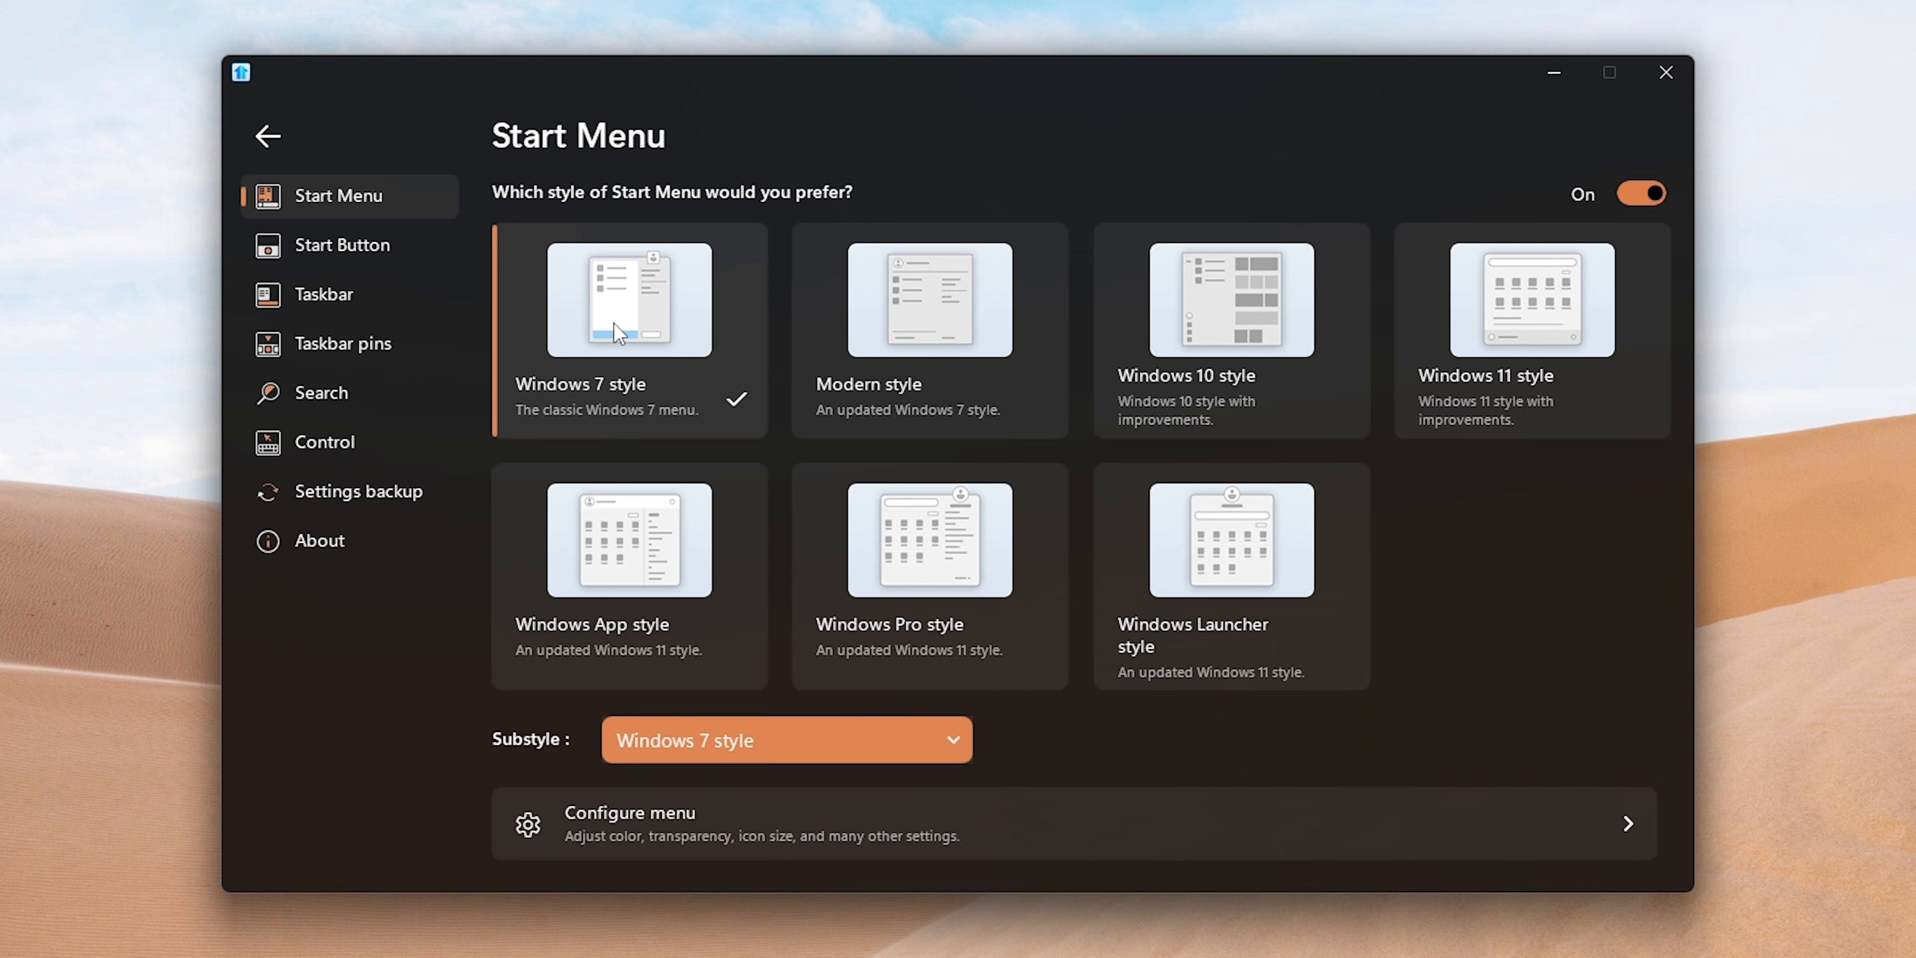
Step: Set the Start menu to the Windows 10 style and arrange its pinned program tiles
{"action": "left_click", "coordinate": [1191, 327]}
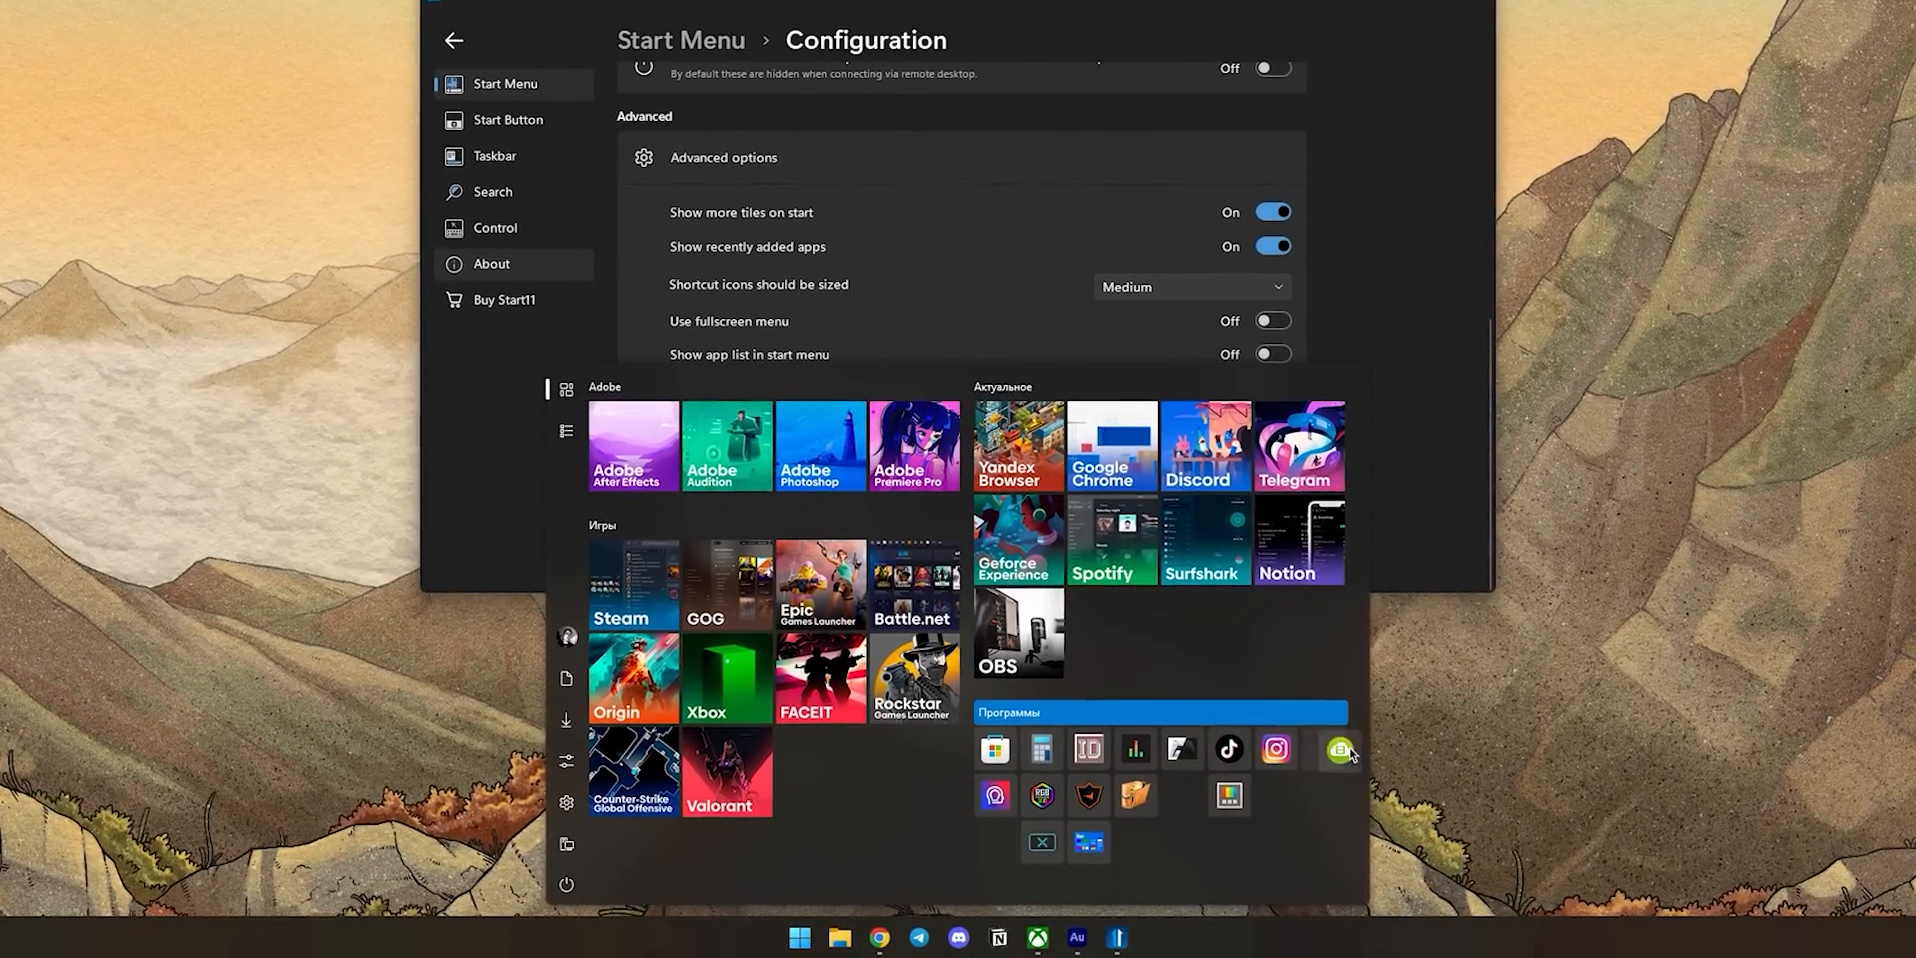
{"action": "right_click", "coordinate": [1350, 753]}
{"action": "left_click", "coordinate": [1017, 393]}
{"action": "left_click_drag", "start_coordinate": [599, 804], "coordinate": [629, 601]}
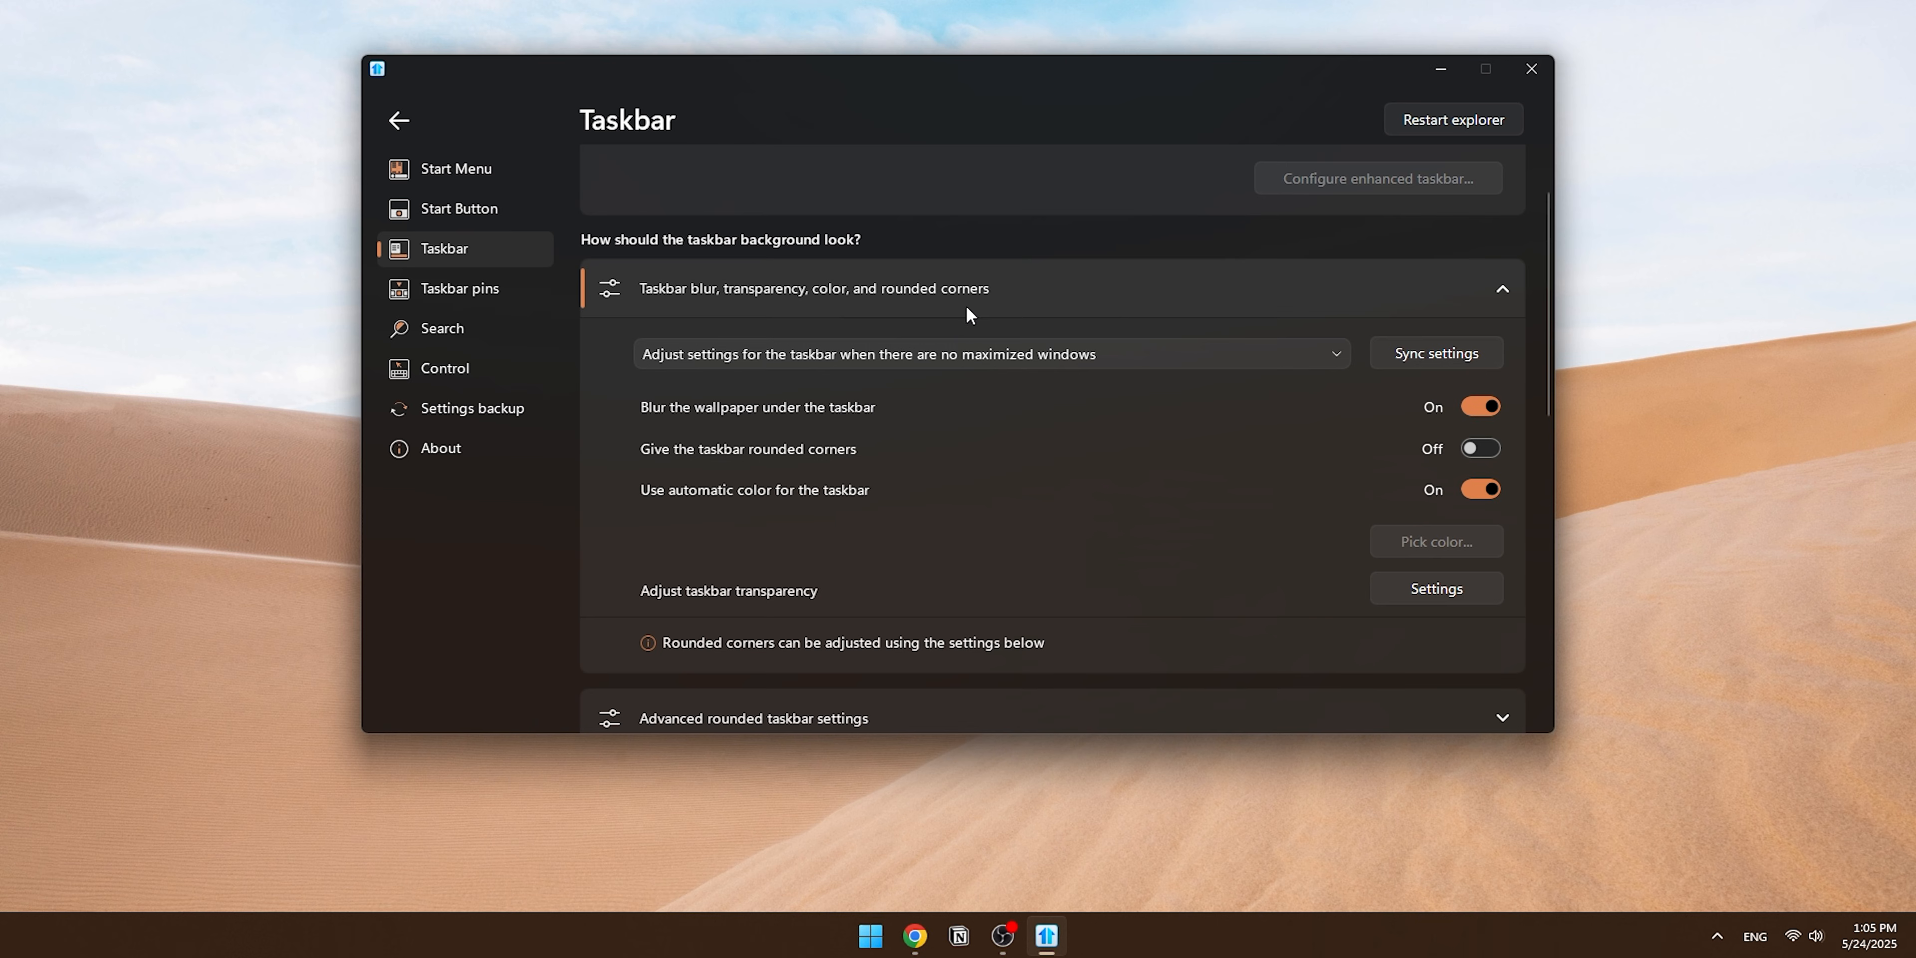
Step: Adjust the taskbar's background appearance in Start11 and maximize the This PC window to check the look
{"action": "left_click", "coordinate": [966, 305]}
{"action": "left_click", "coordinate": [965, 305]}
{"action": "left_click_drag", "start_coordinate": [1432, 648], "coordinate": [1231, 643]}
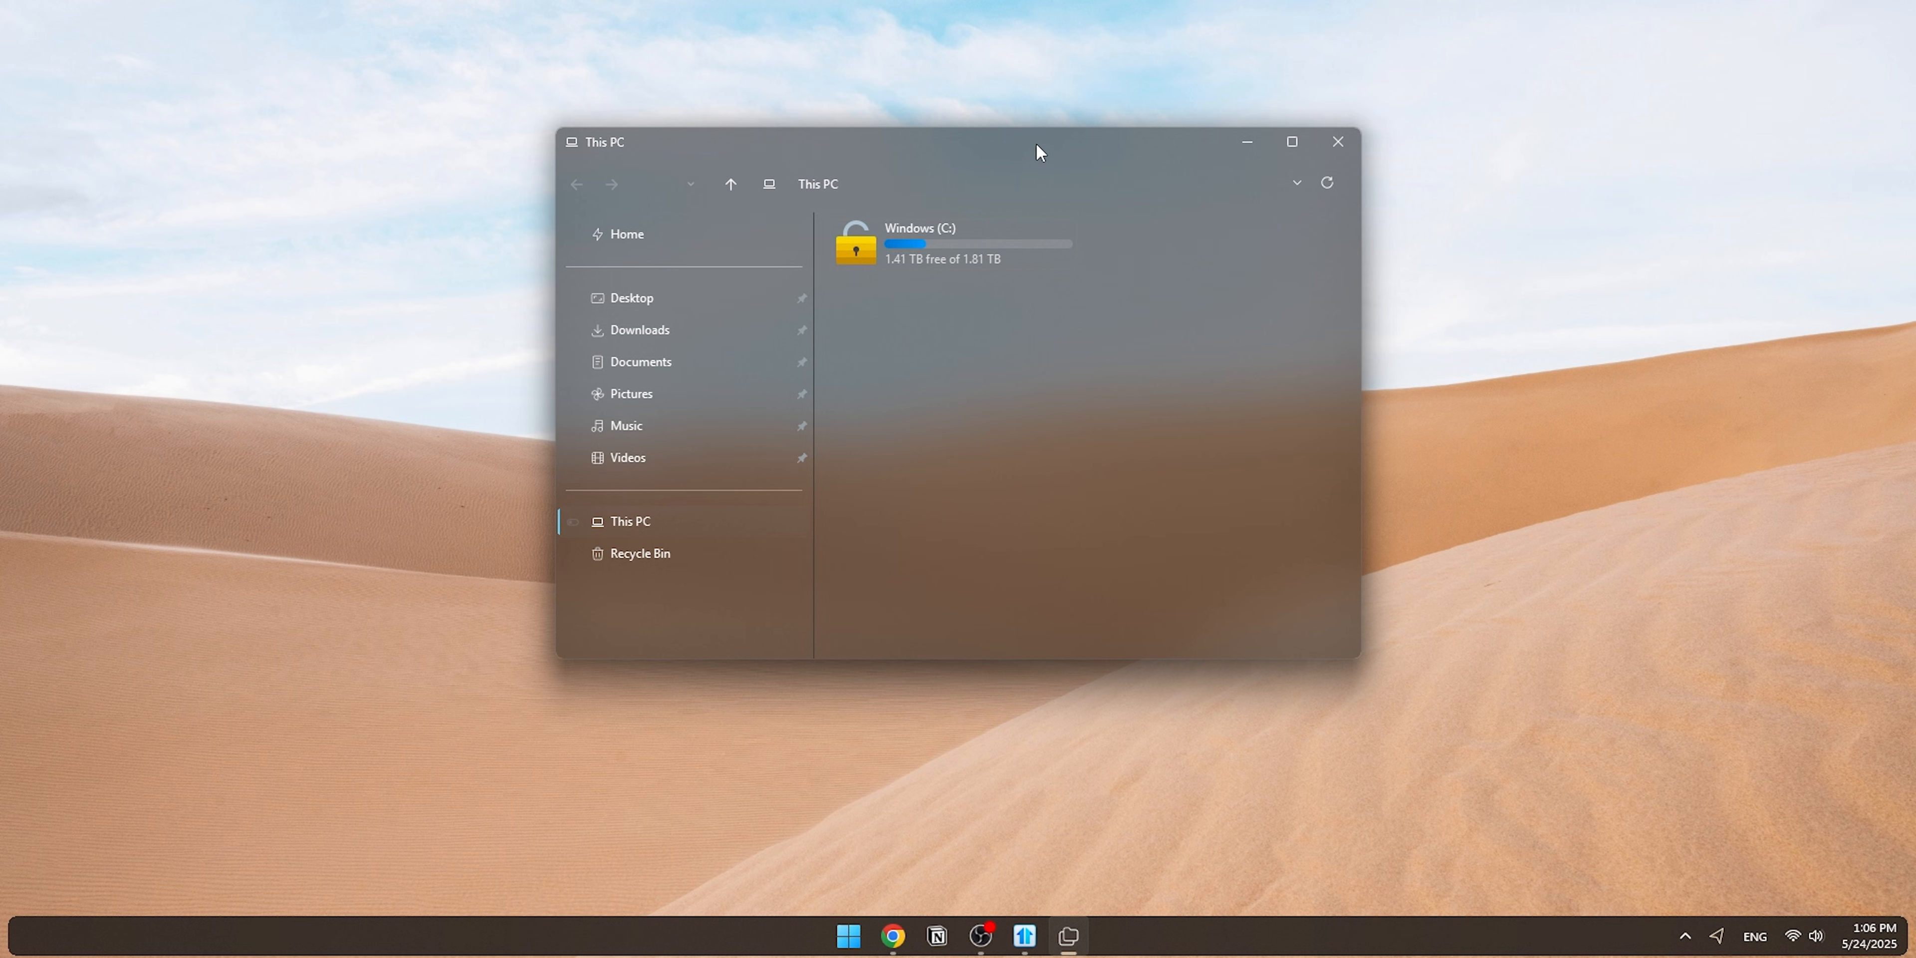
{"action": "double_click", "coordinate": [1036, 143]}
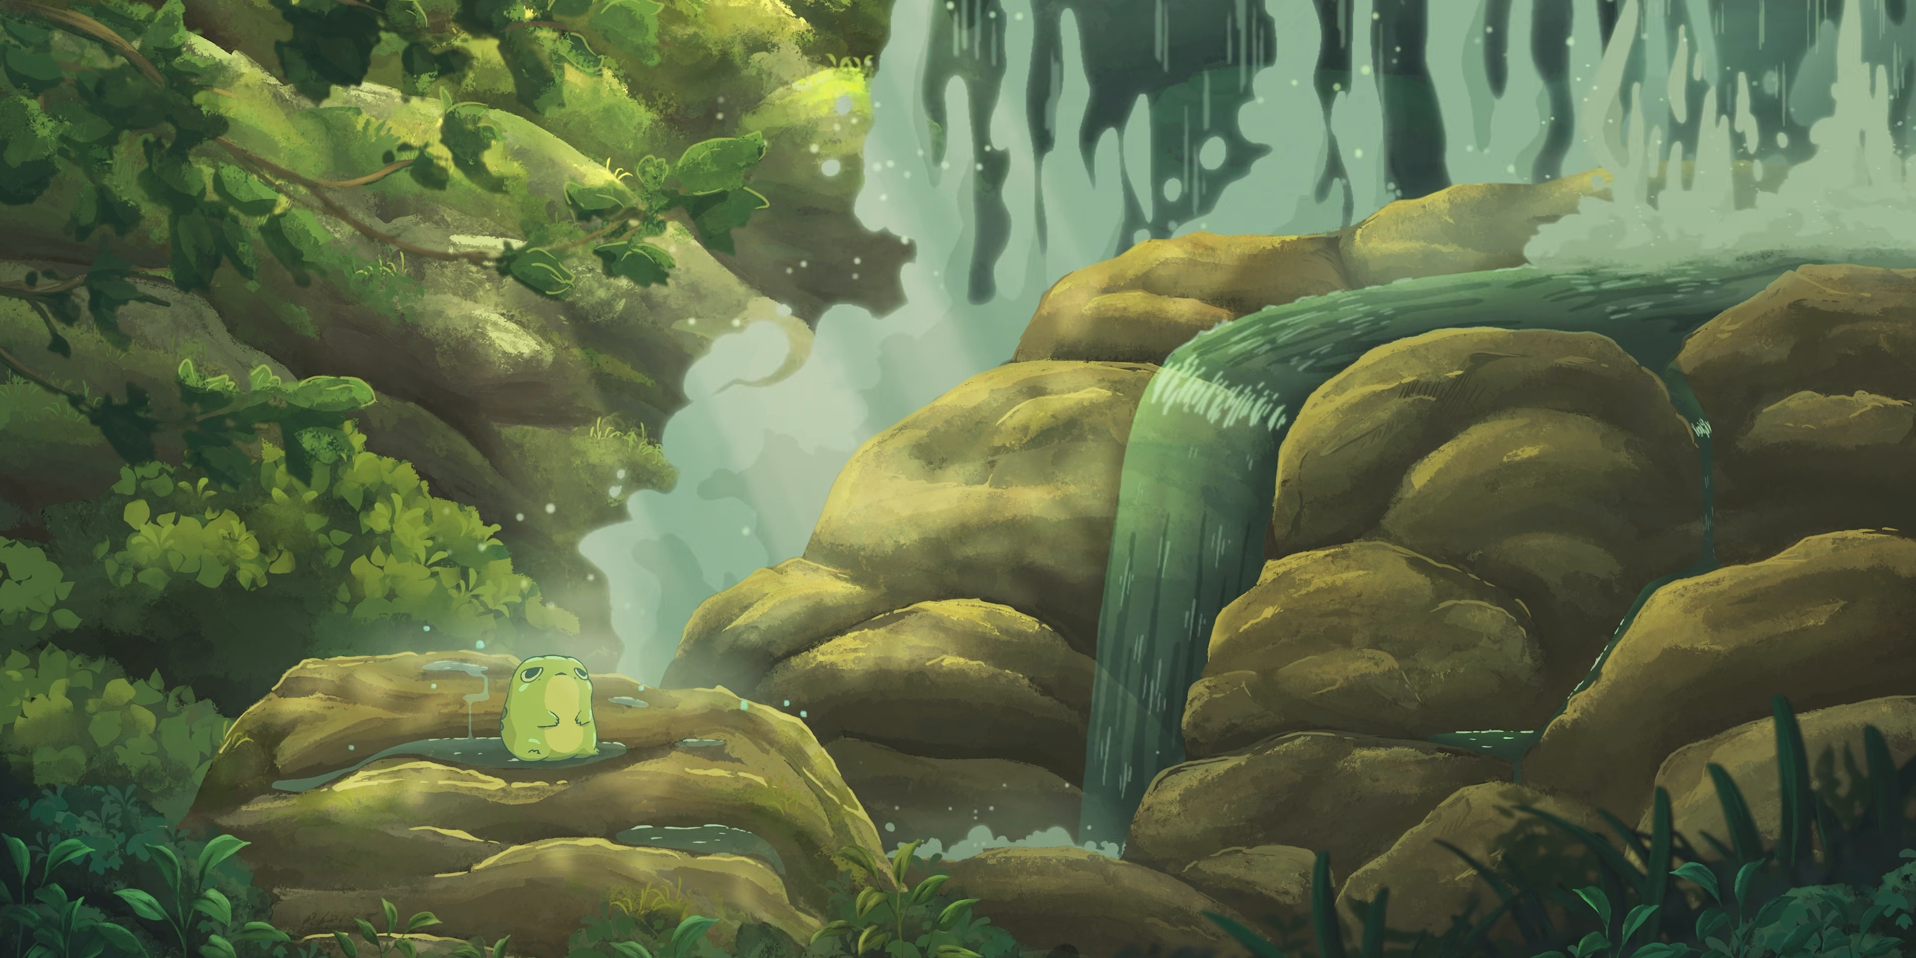
Step: Browse live wallpapers in Wallpaper Engine's Discover and Workshop sections and on the mylivewallpapers.com website
{"action": "scroll", "coordinate": [873, 309], "scroll_direction": "down", "scroll_amount": 5}
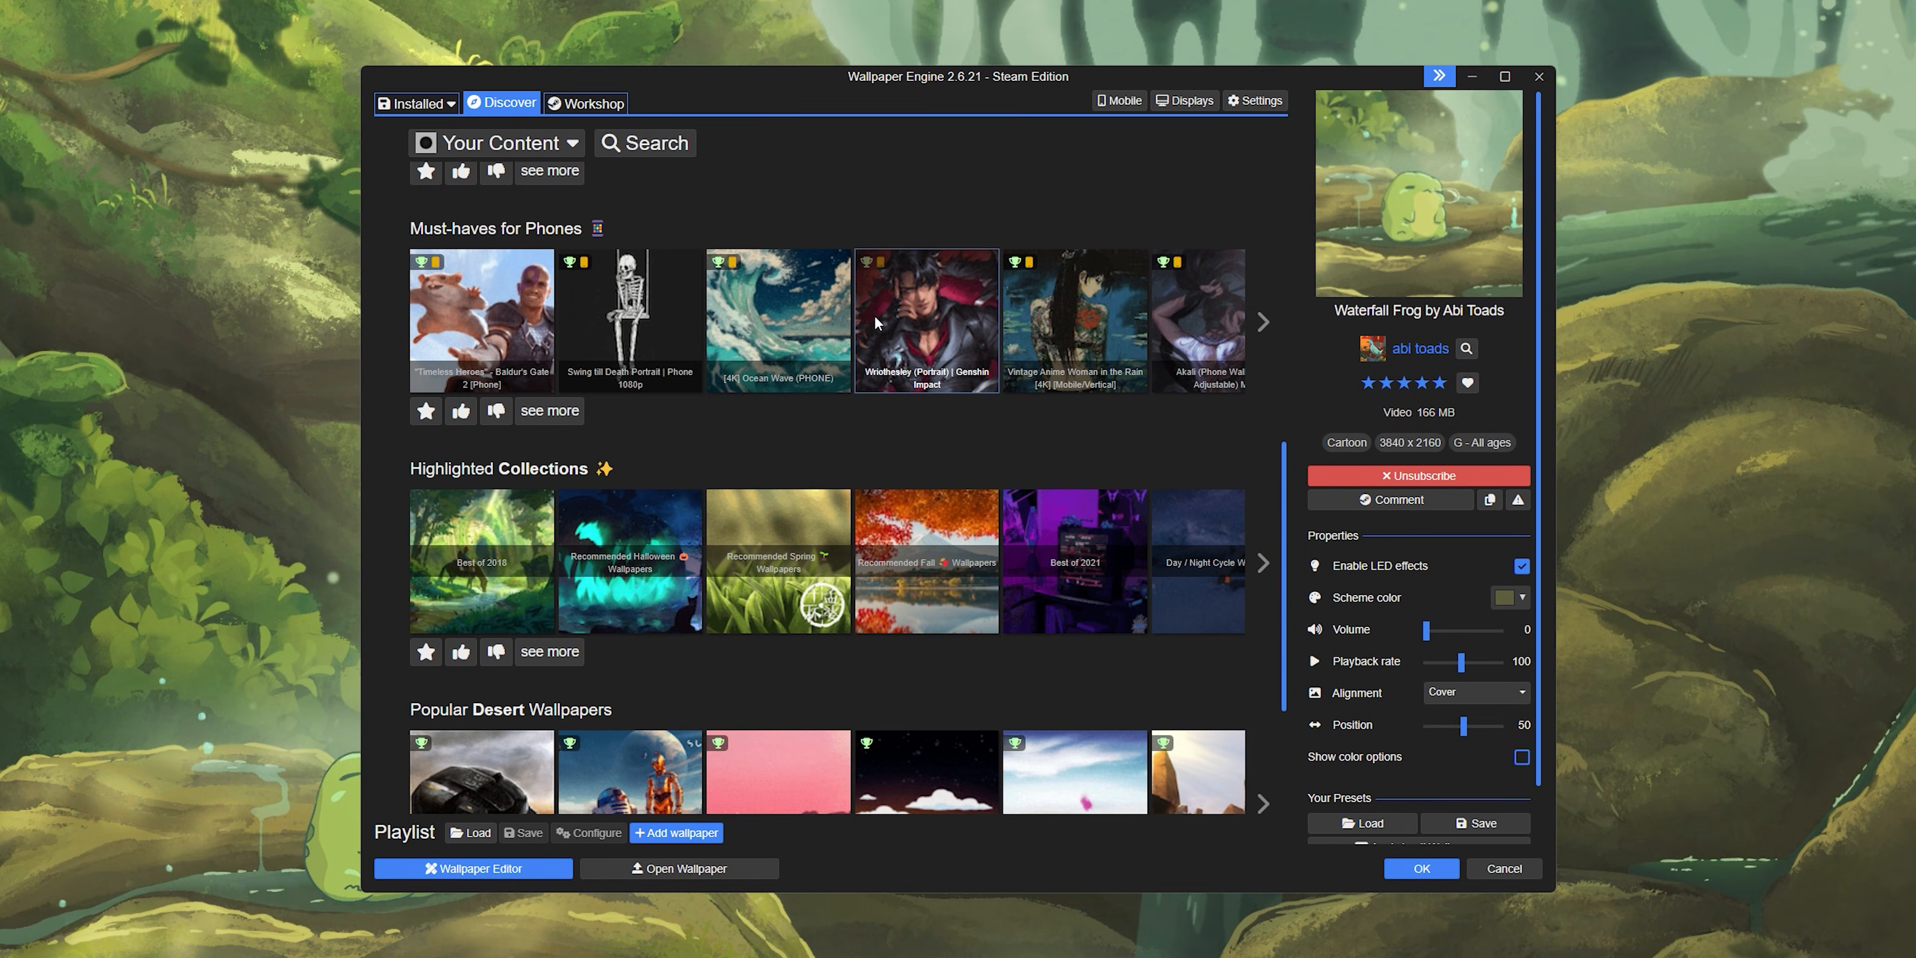
{"action": "left_click", "coordinate": [598, 105]}
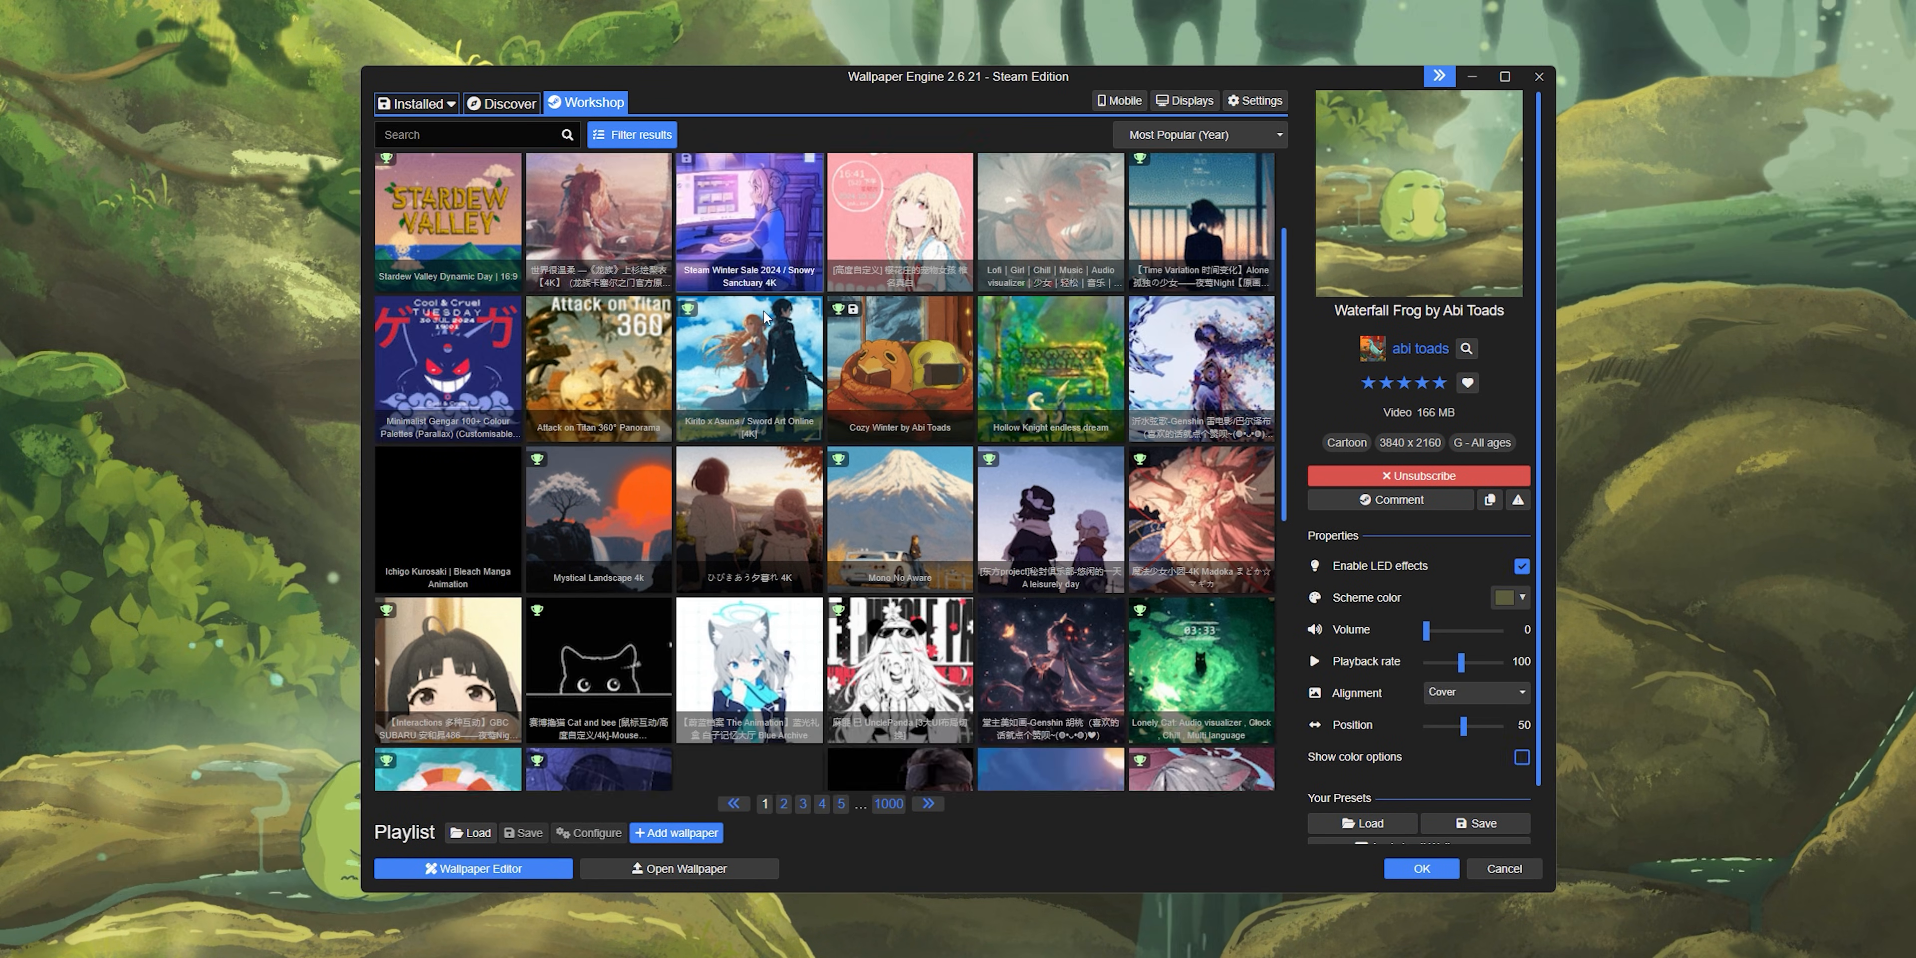
{"action": "scroll", "coordinate": [766, 316], "scroll_direction": "down", "scroll_amount": 2}
{"action": "left_click", "coordinate": [599, 342]}
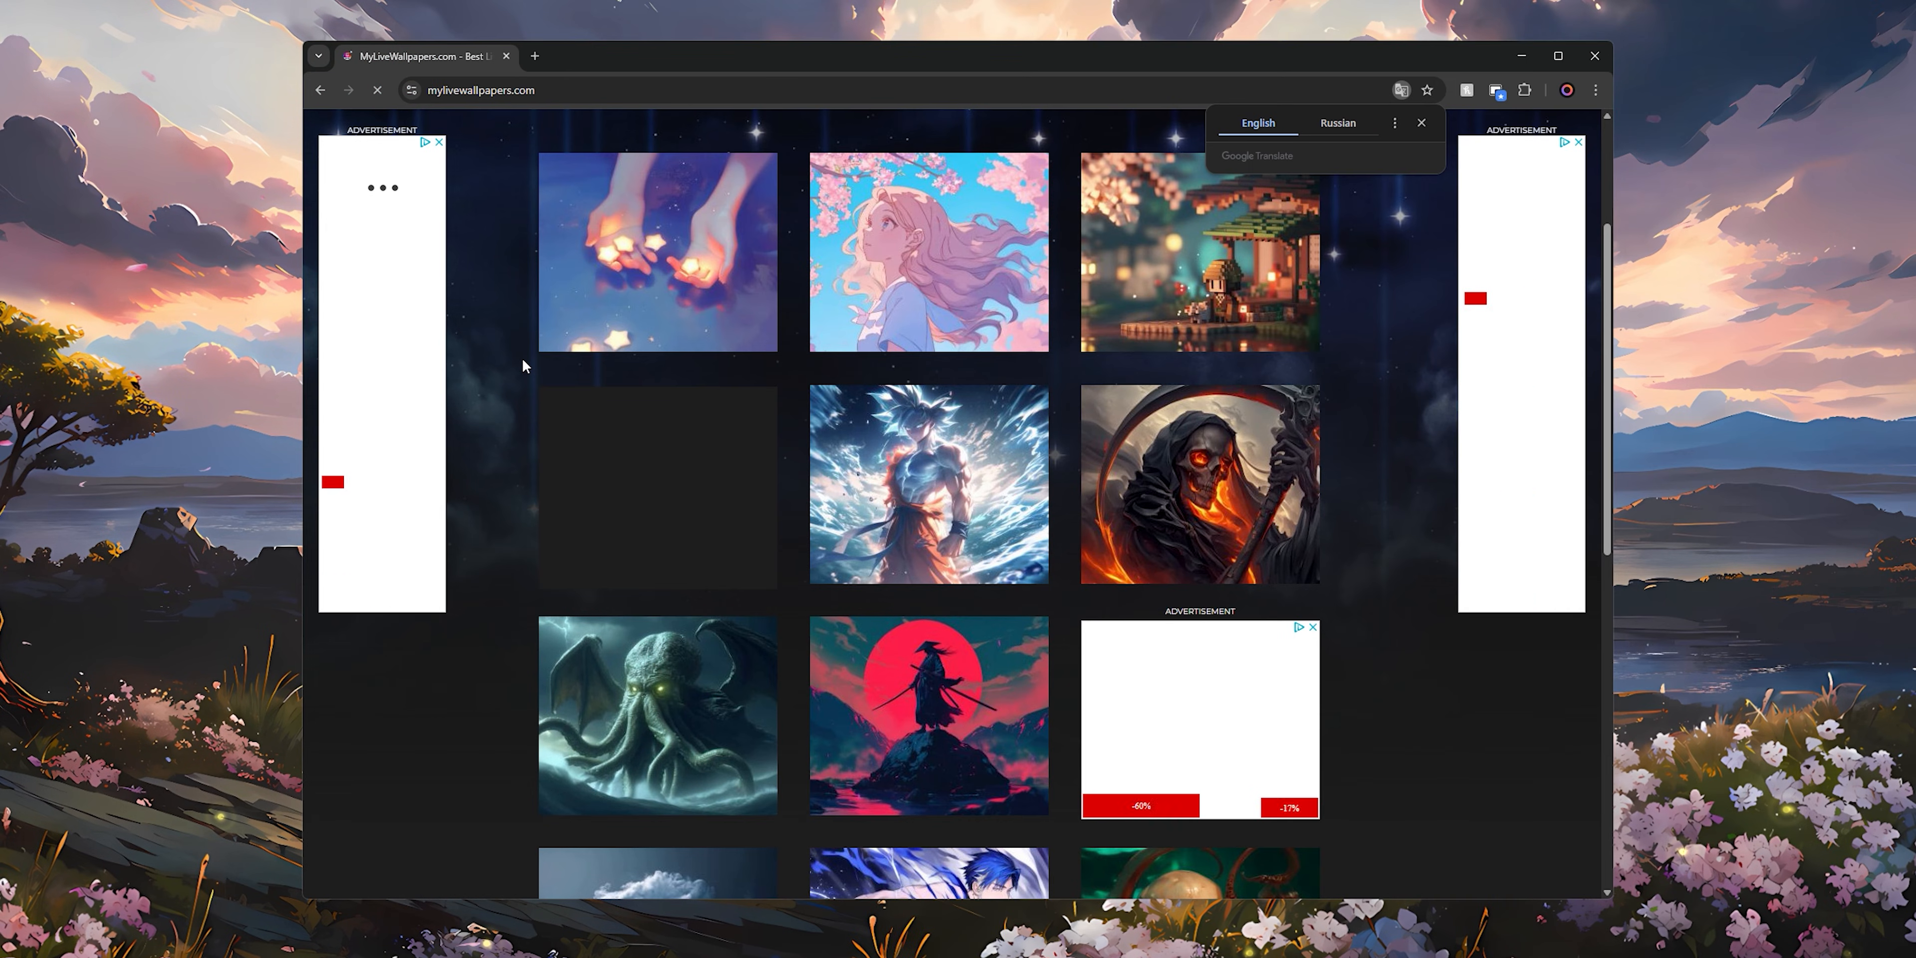
{"action": "scroll", "coordinate": [928, 439], "scroll_direction": "down", "scroll_amount": 10}
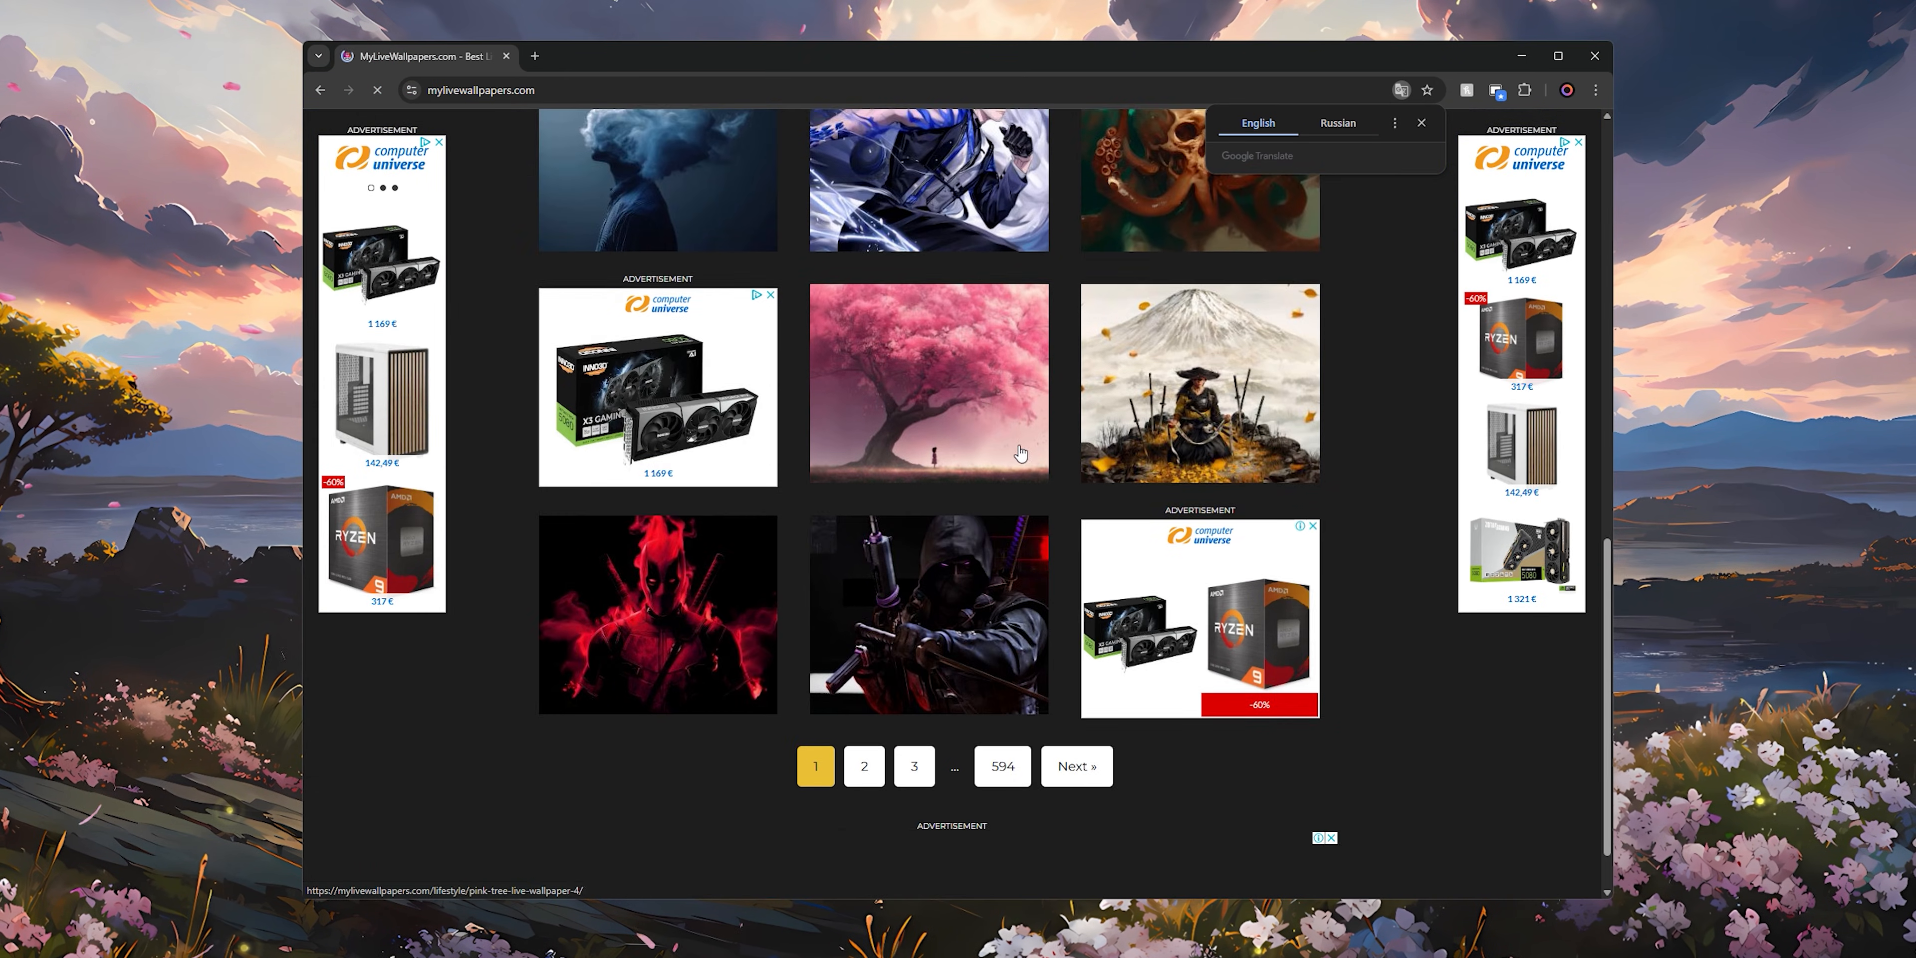
{"action": "left_click", "coordinate": [864, 697]}
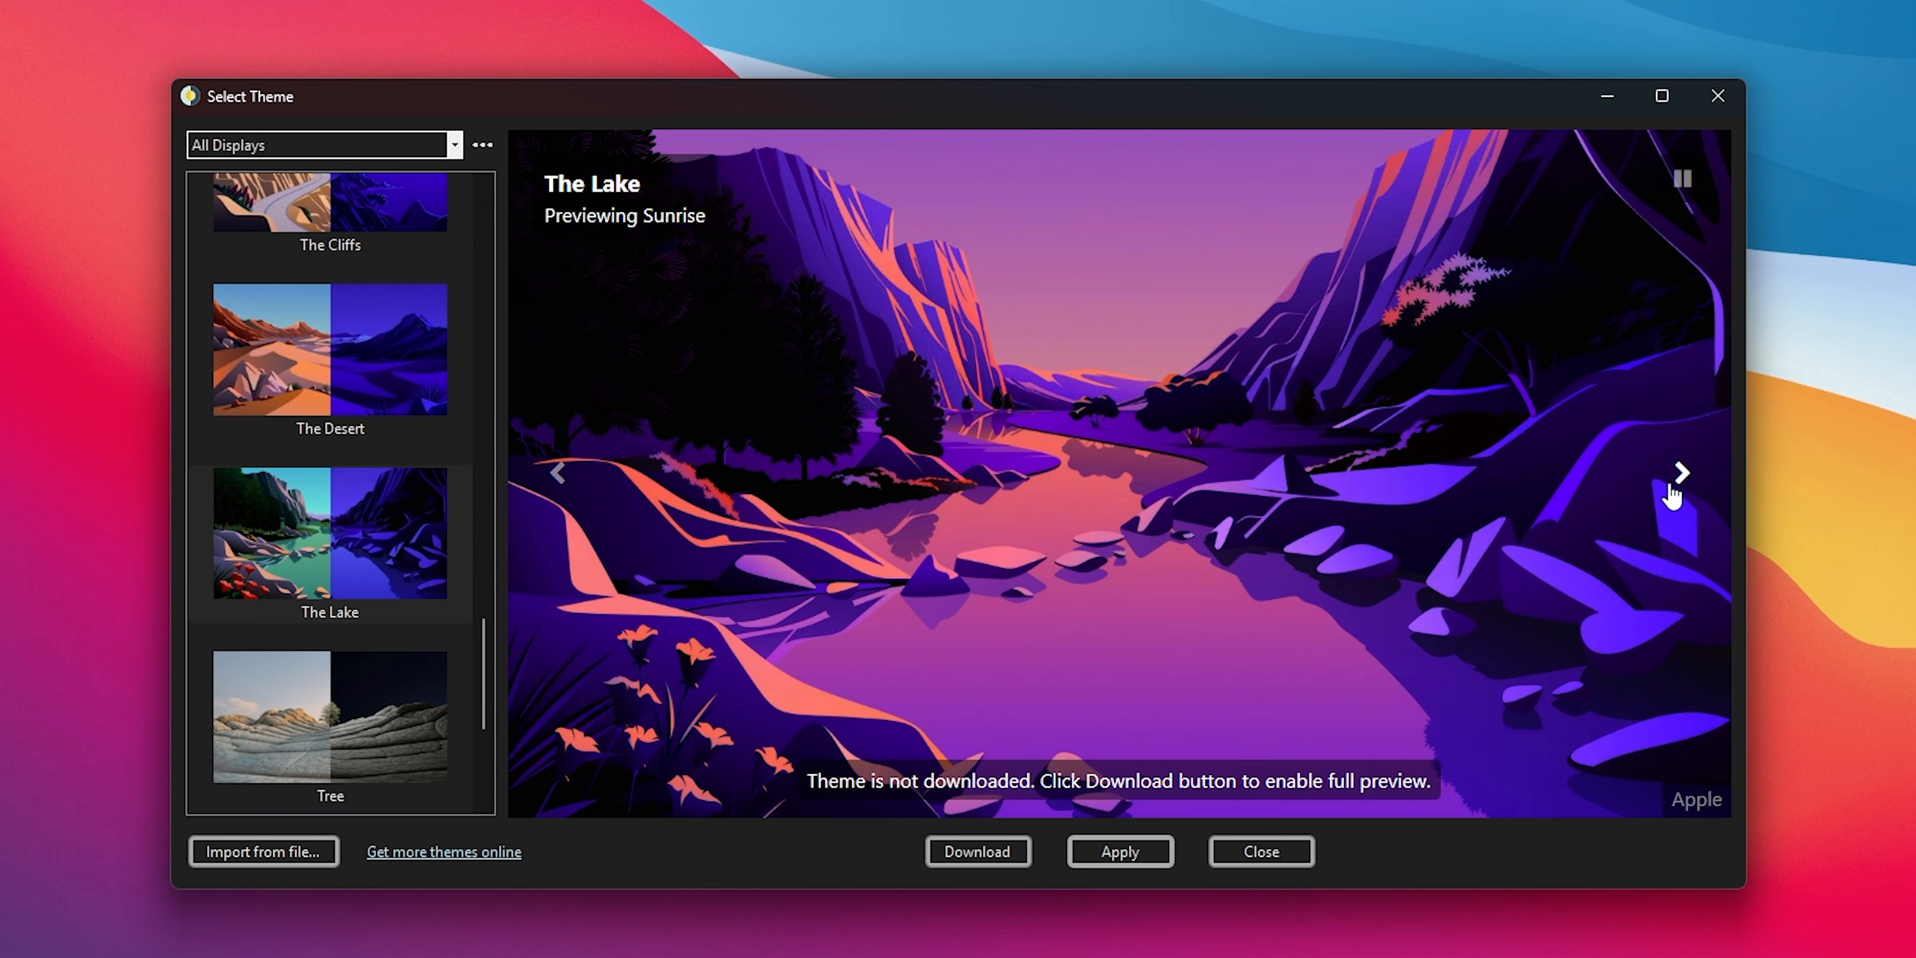
Step: Preview the times of day of The Lake theme in the dynamic wallpaper theme selector
{"action": "left_click", "coordinate": [1669, 485]}
{"action": "left_click", "coordinate": [1669, 486]}
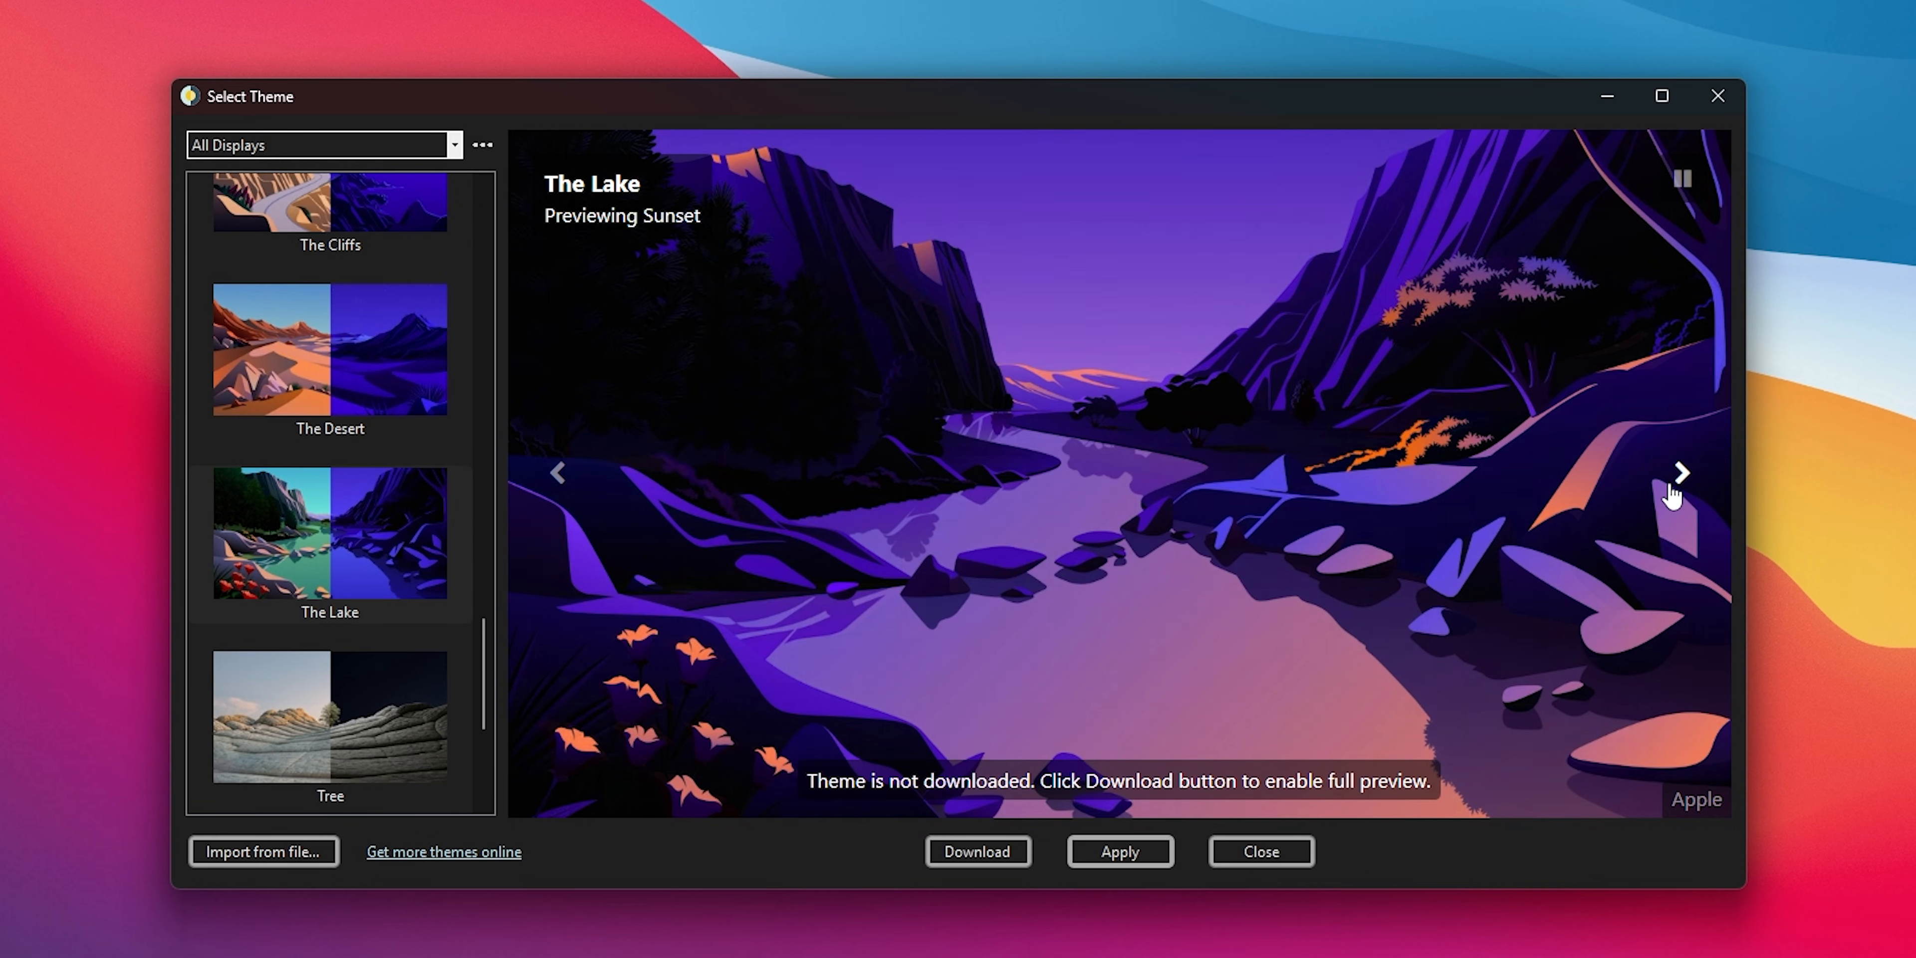
{"action": "left_click", "coordinate": [1669, 485]}
{"action": "left_click", "coordinate": [1669, 486]}
{"action": "left_click", "coordinate": [1669, 485]}
{"action": "left_click", "coordinate": [1669, 485]}
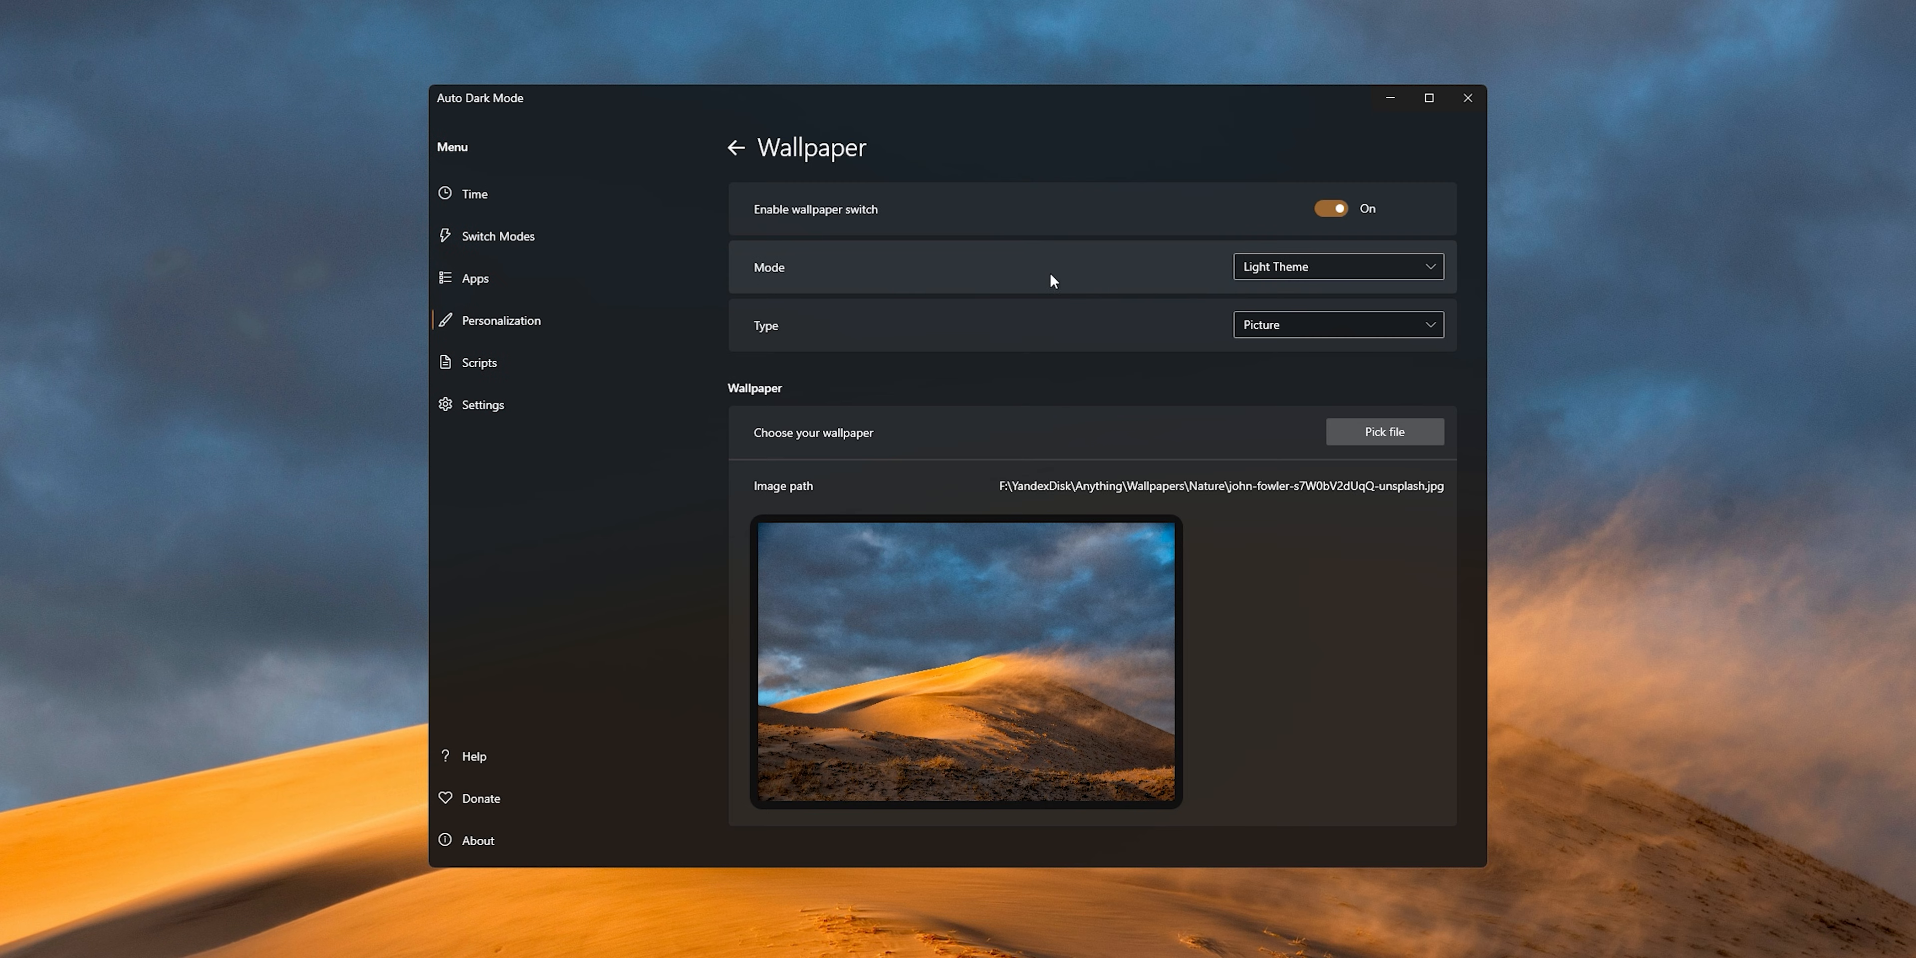
Step: Switch to Auto Dark Mode and review its dark theme wallpaper, mouse cursor and accent color personalization settings
{"action": "left_click", "coordinate": [1276, 268]}
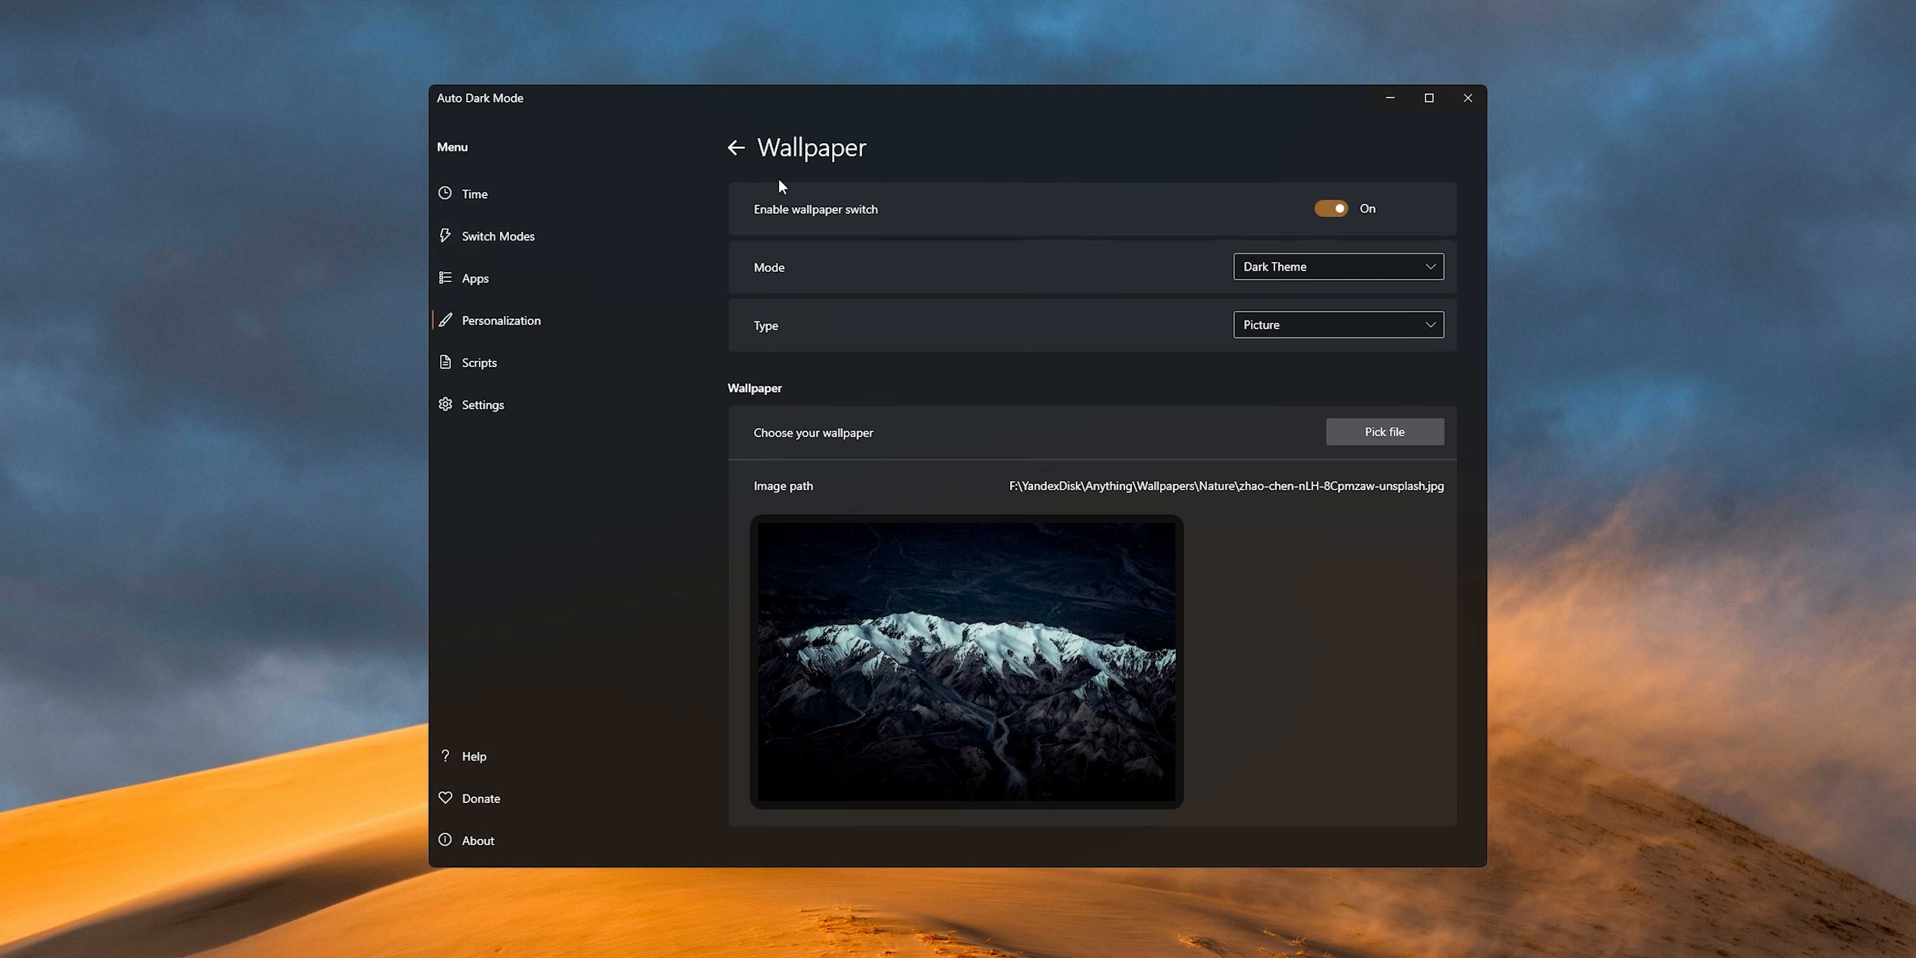
{"action": "left_click", "coordinate": [736, 149]}
{"action": "left_click", "coordinate": [901, 395]}
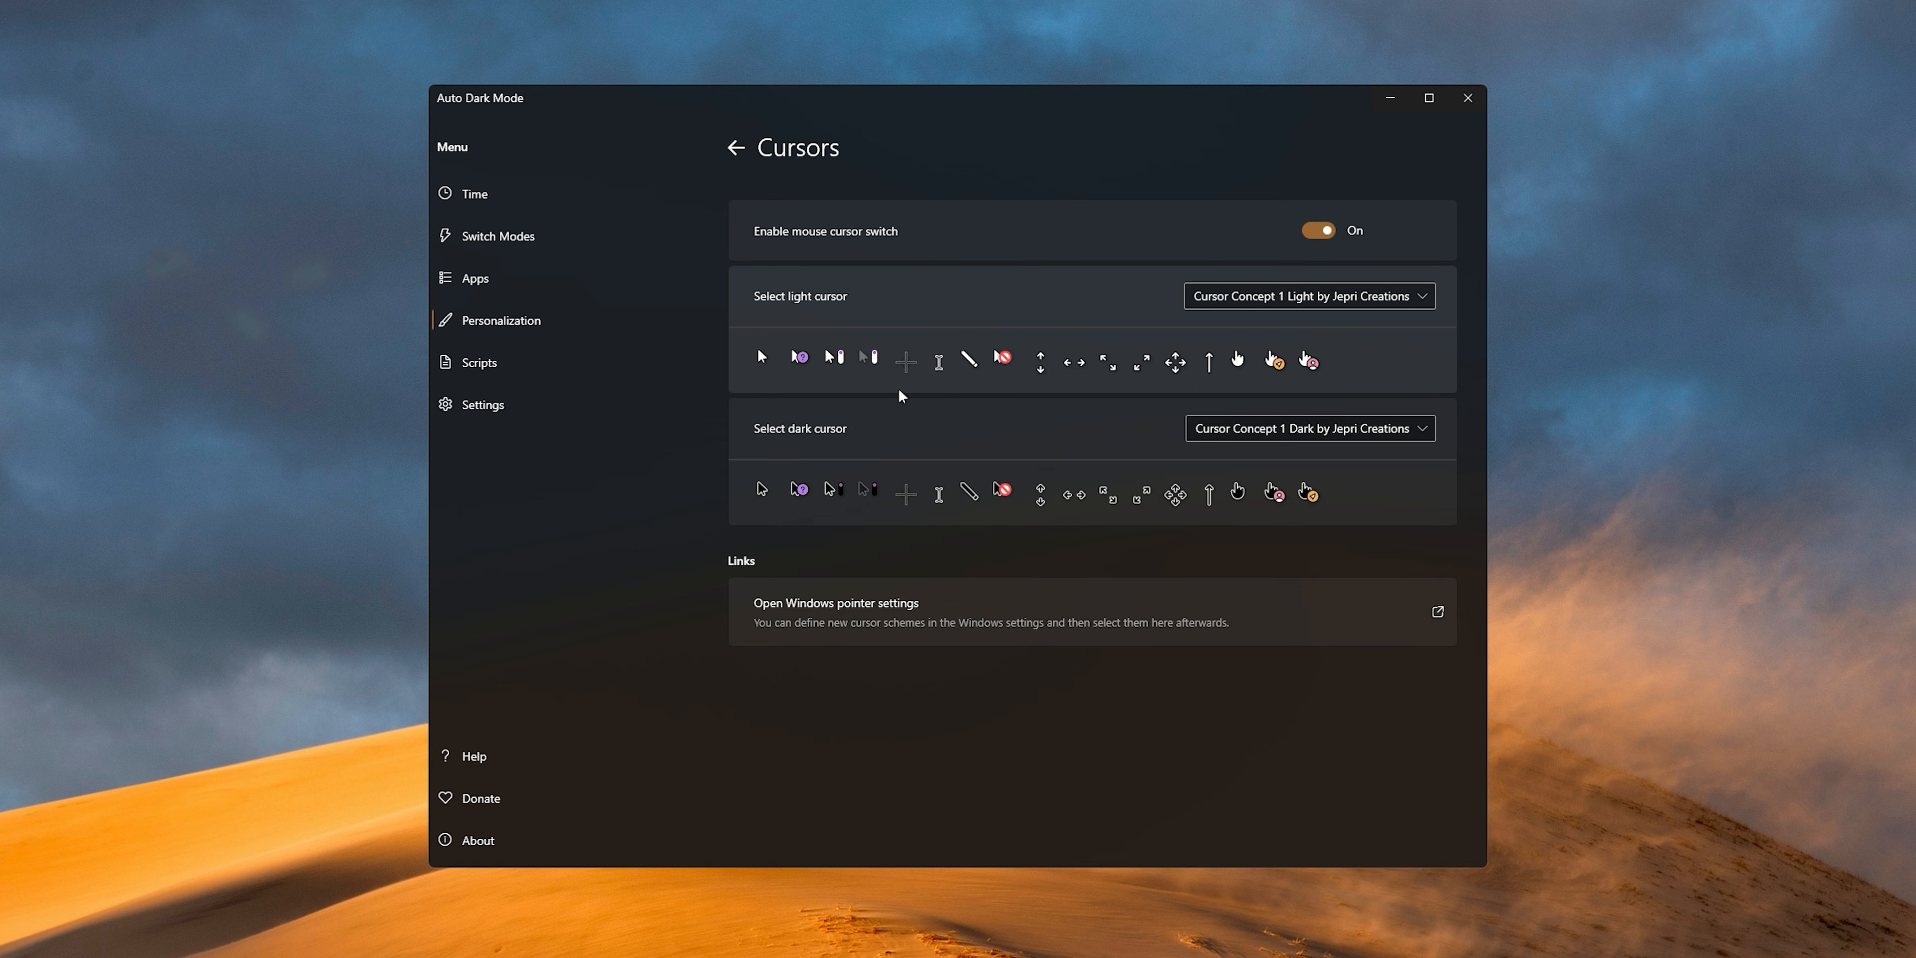
{"action": "left_click", "coordinate": [736, 148]}
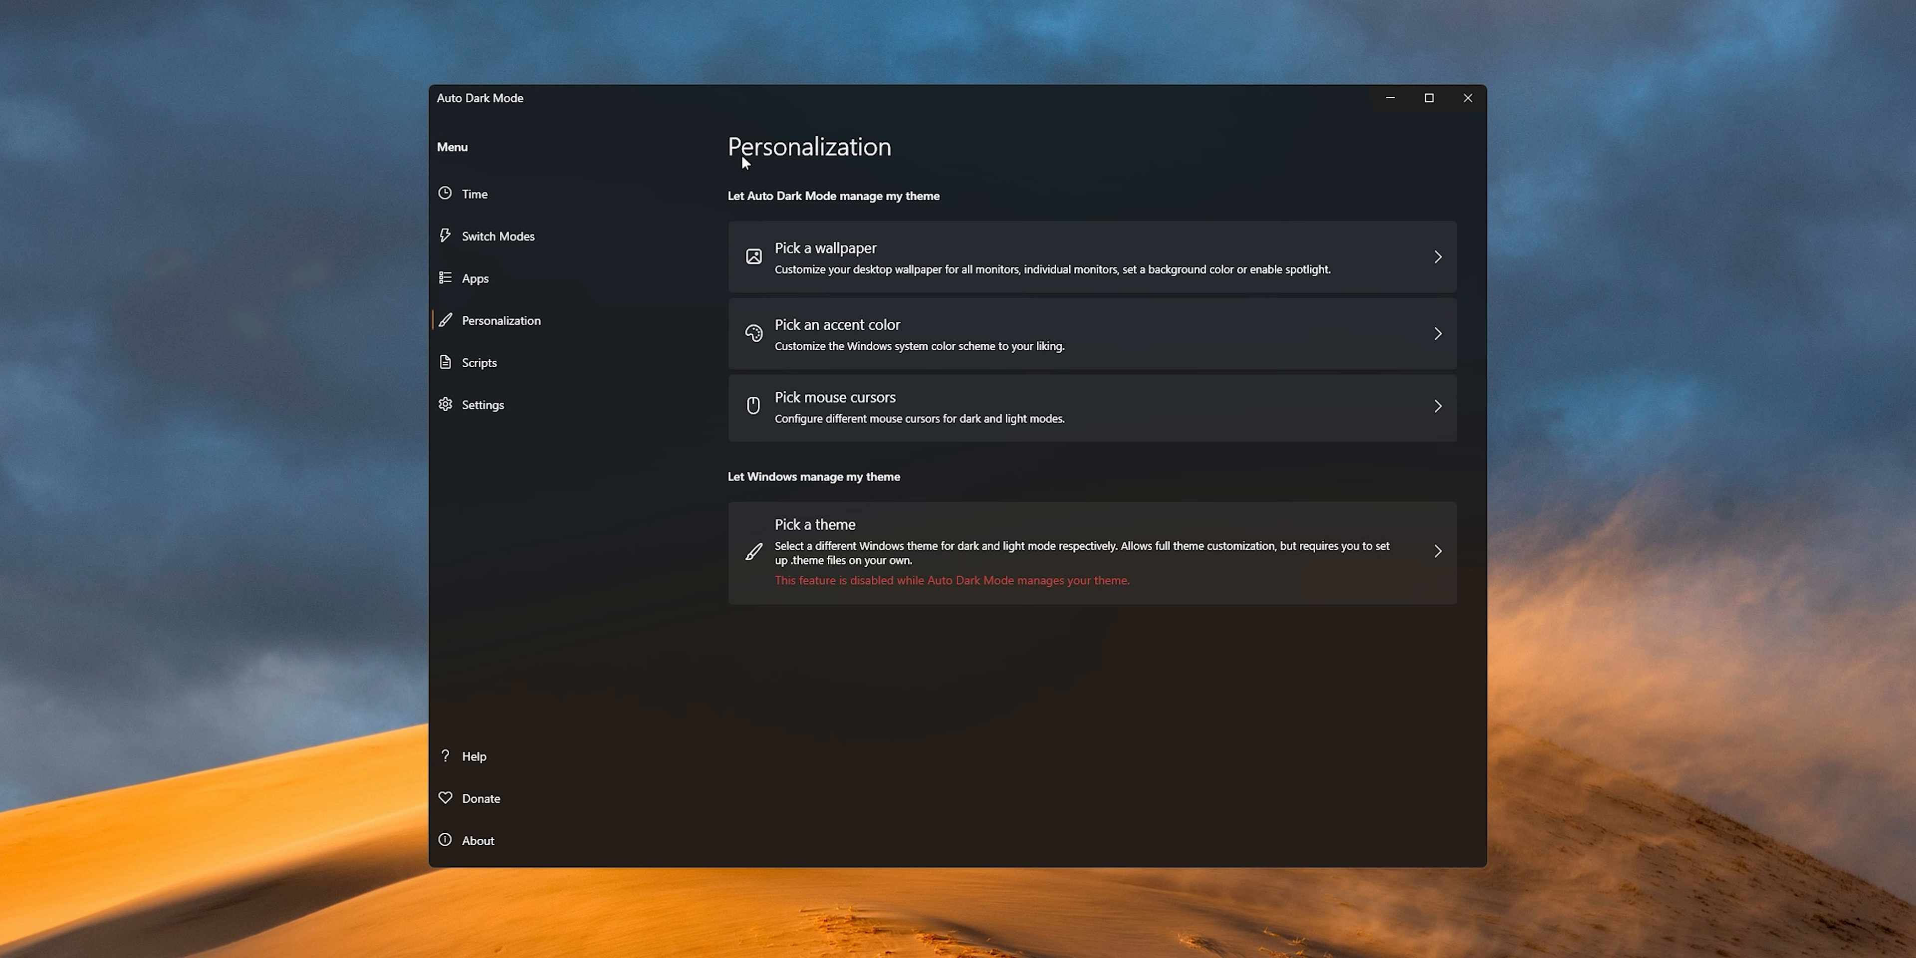
{"action": "left_click", "coordinate": [808, 328]}
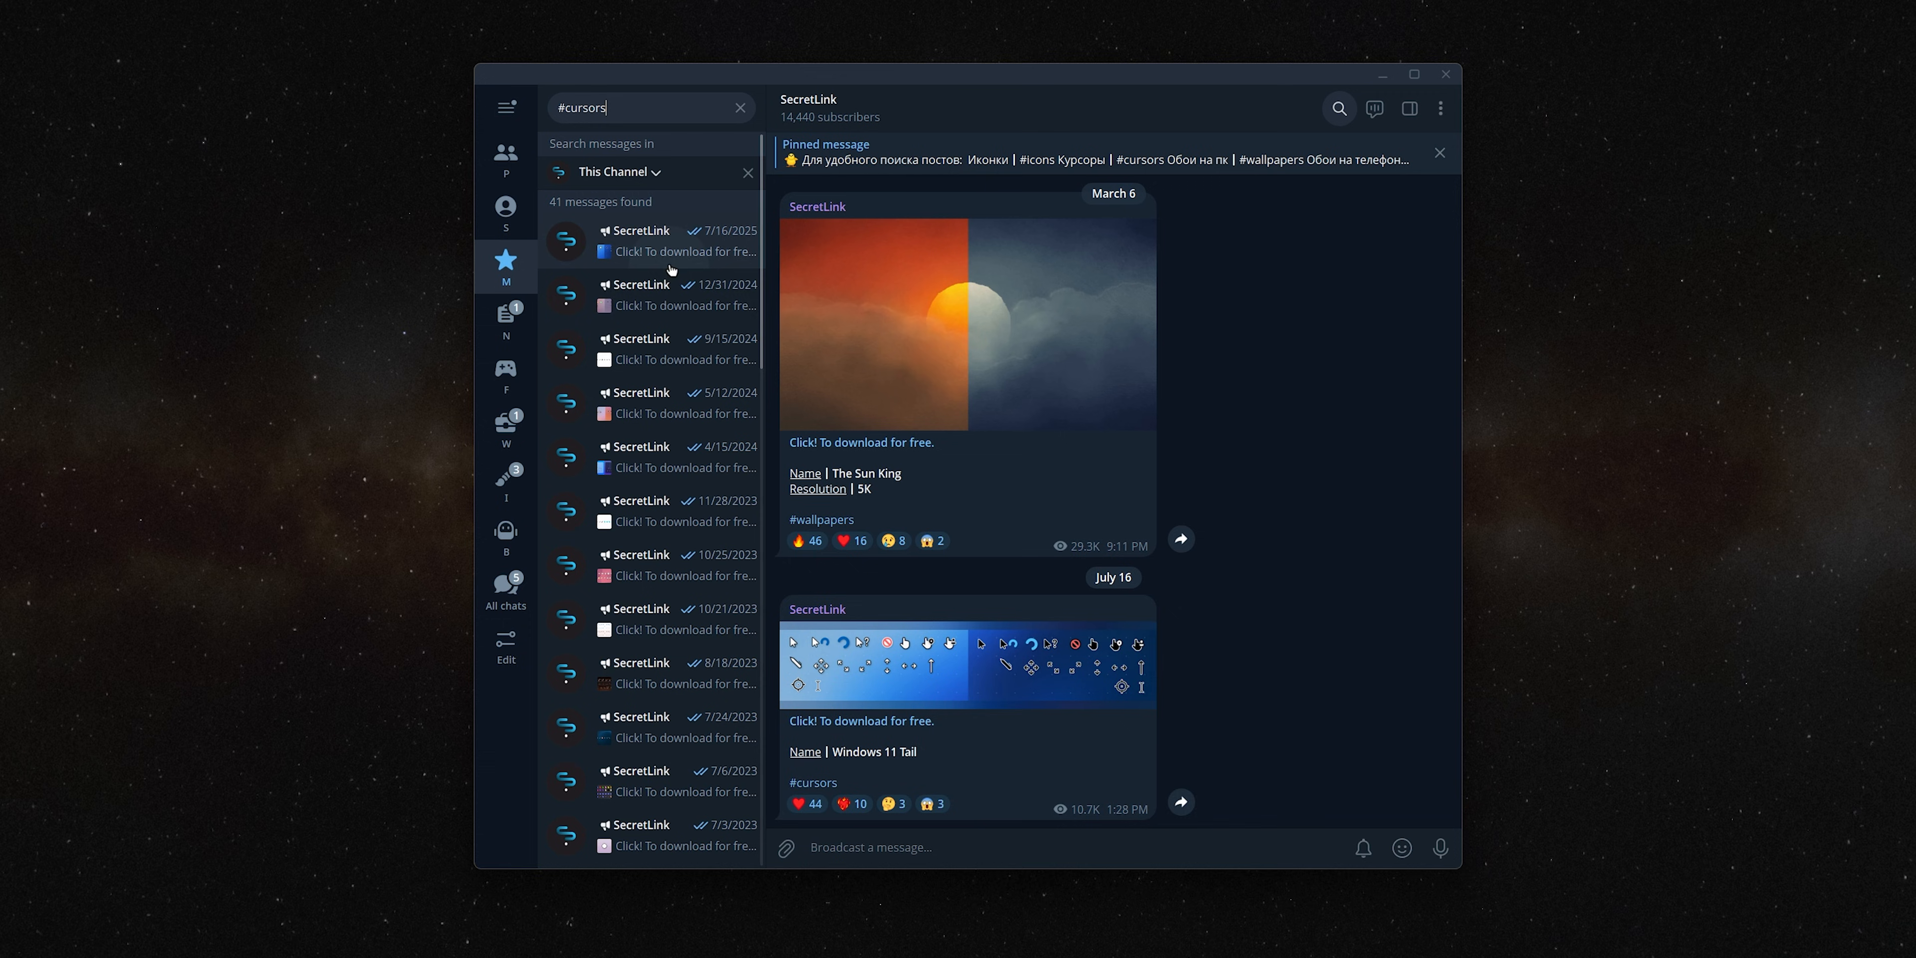
Step: Switch to Telegram and look through the #cursors posts of the SecretLink channel for cursor packs
{"action": "left_click", "coordinate": [671, 264]}
{"action": "left_click", "coordinate": [671, 301]}
{"action": "left_click", "coordinate": [674, 353]}
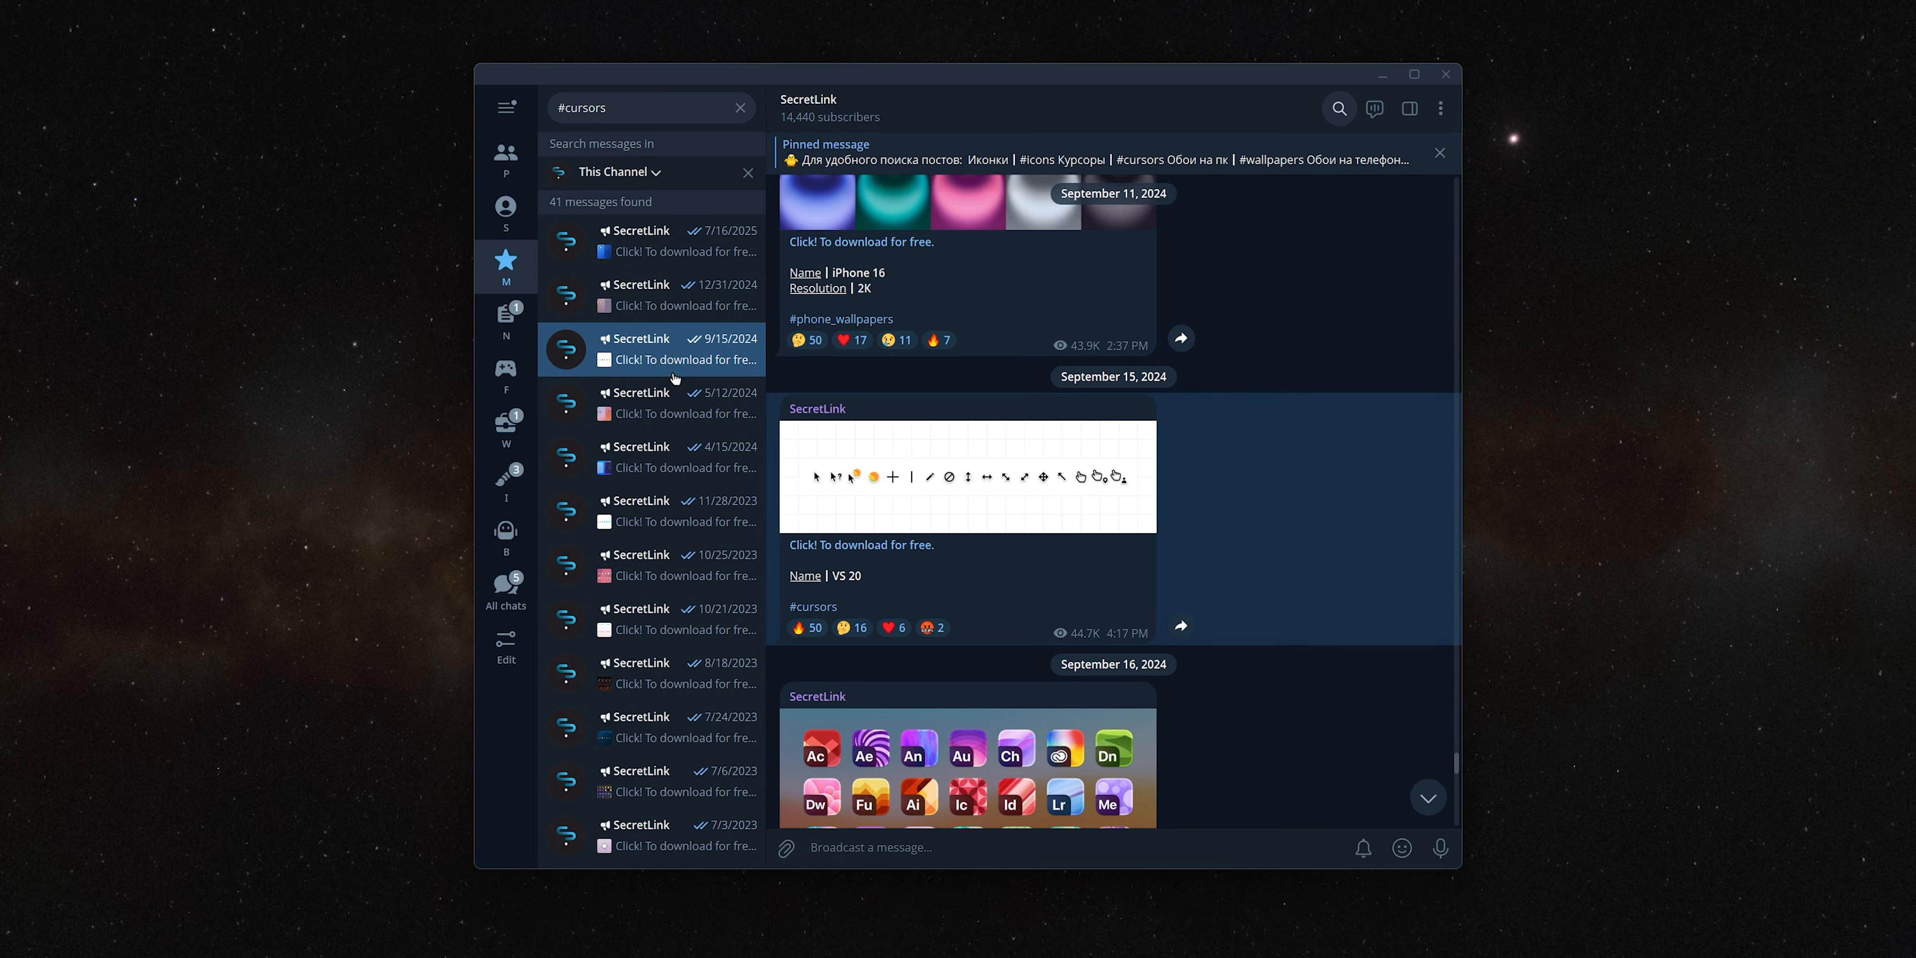
{"action": "left_click", "coordinate": [670, 410]}
{"action": "left_click", "coordinate": [659, 463]}
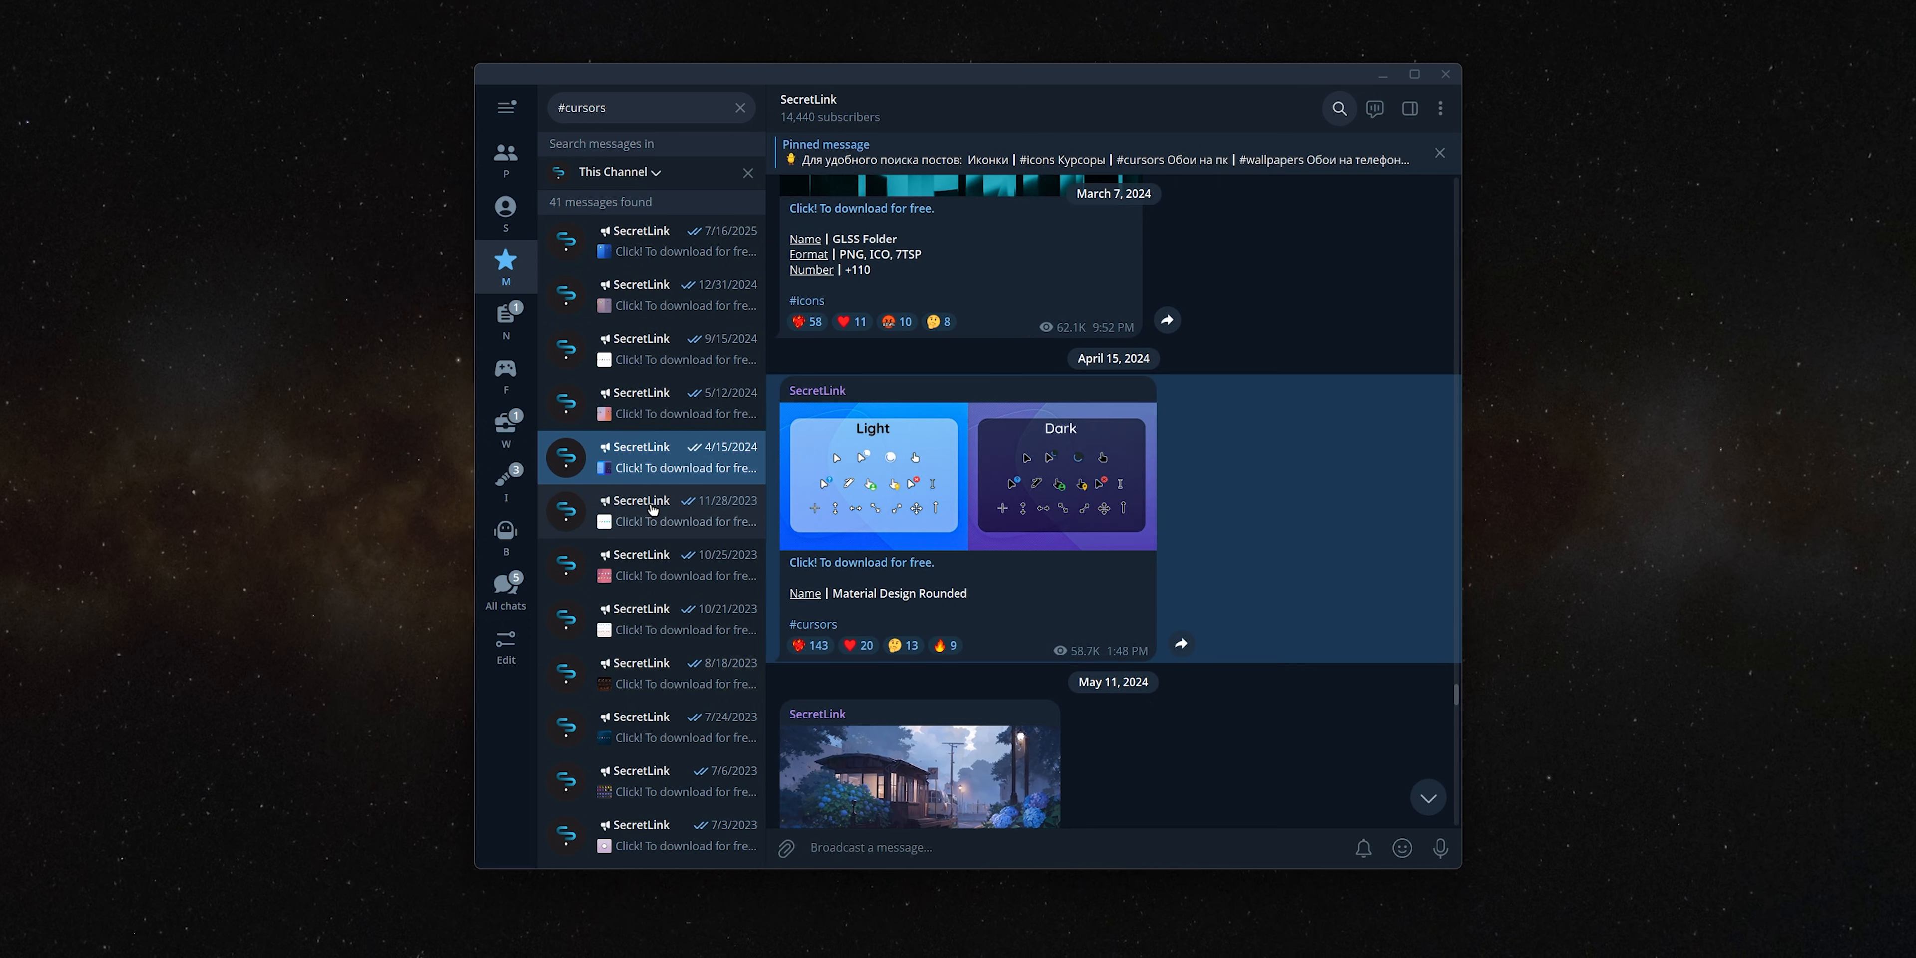
{"action": "left_click", "coordinate": [652, 509]}
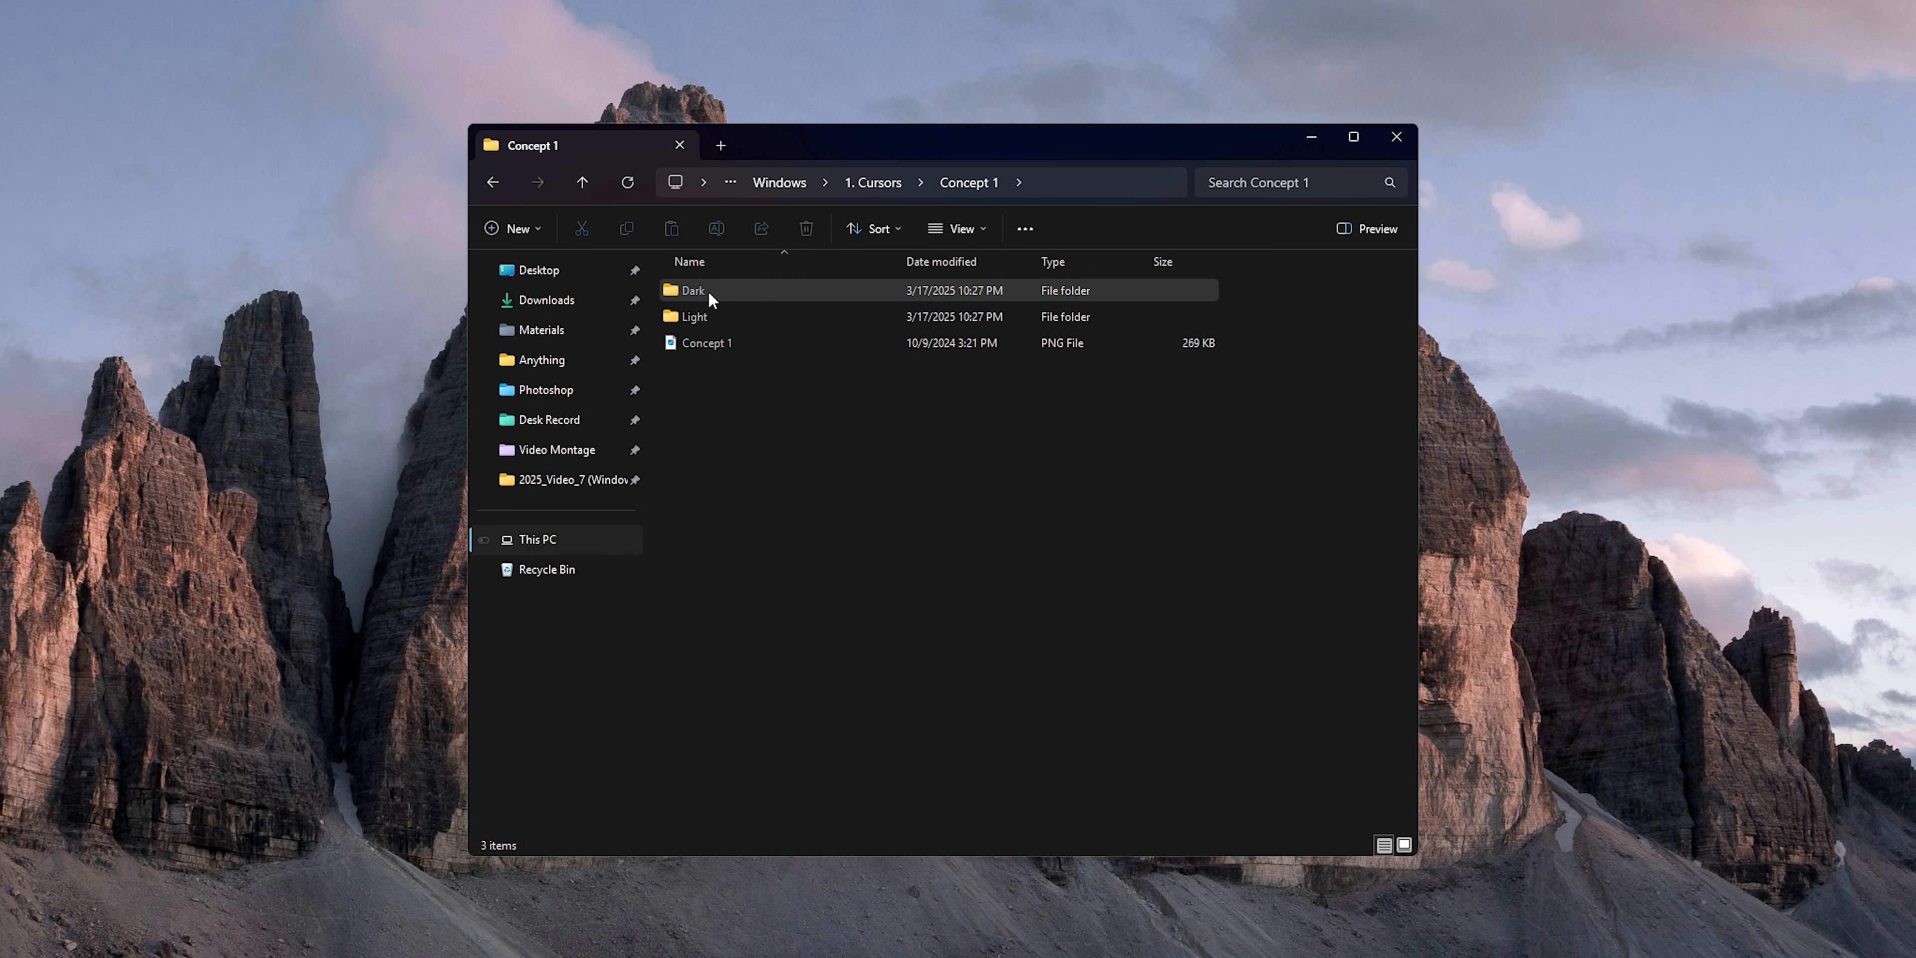
Step: Install the light cursor set using the install setup file in the Concept 1 > Light folder
{"action": "double_click", "coordinate": [712, 319]}
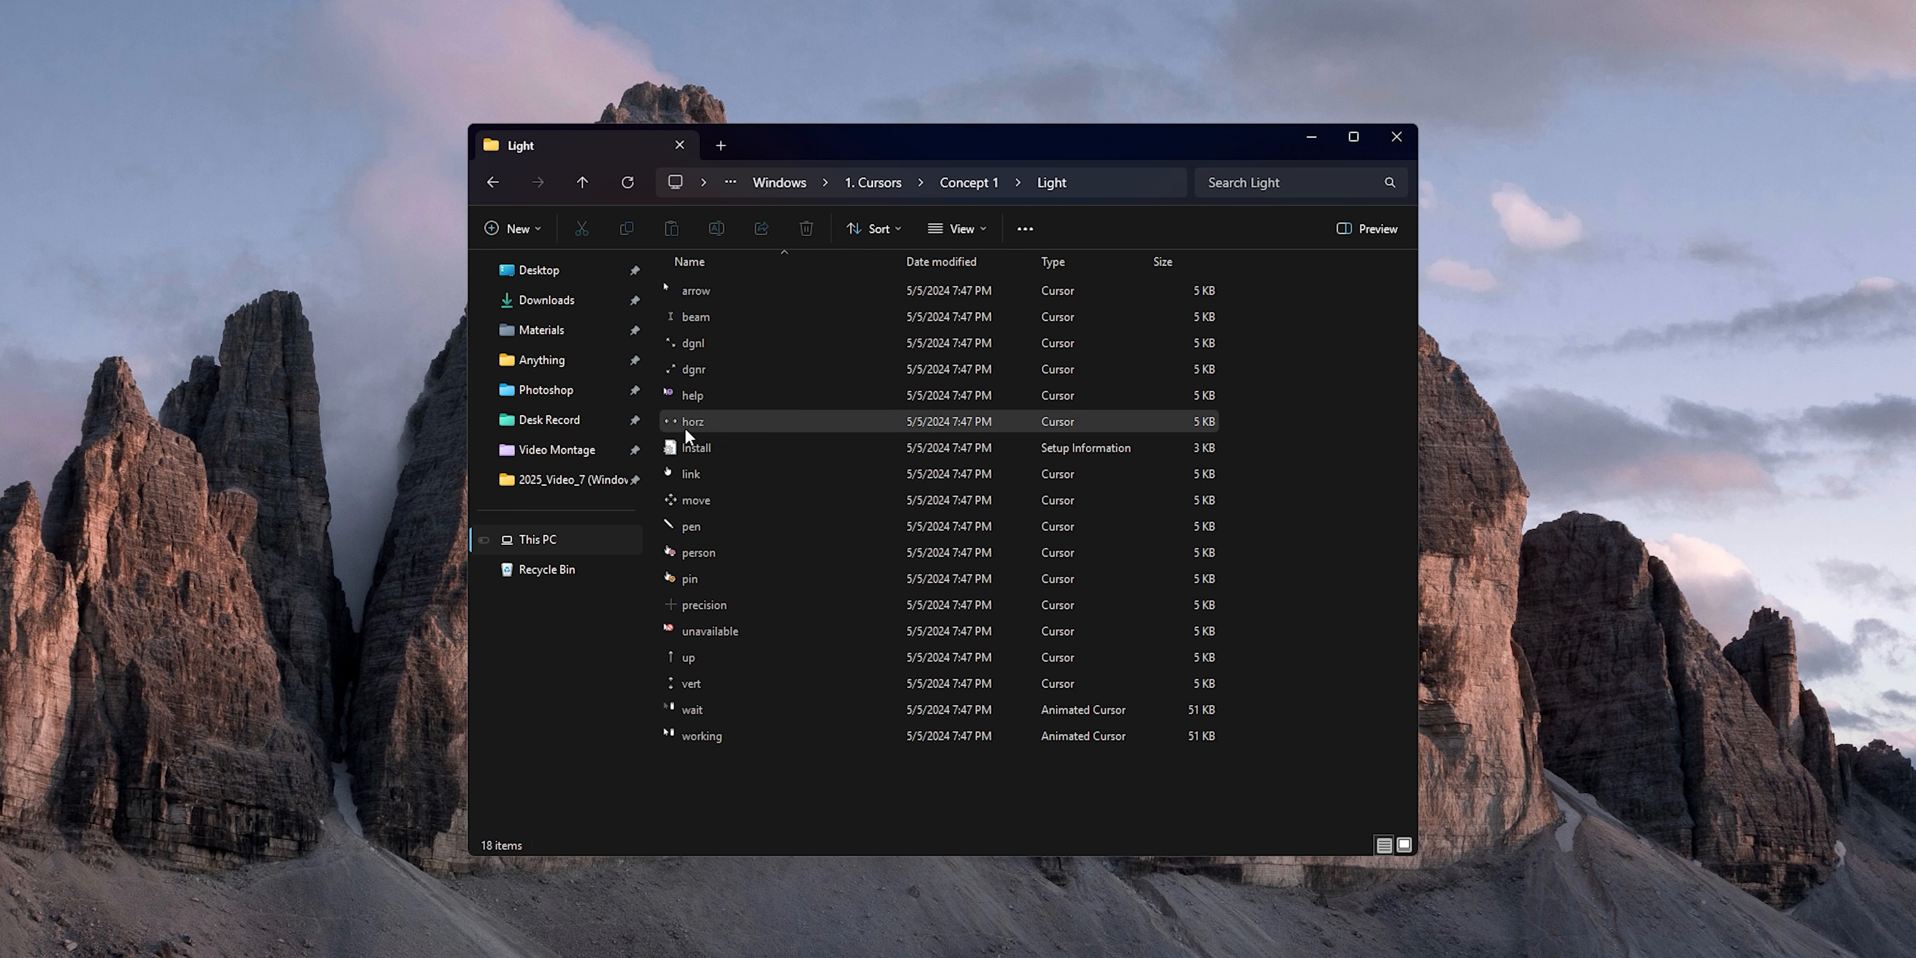
{"action": "left_click", "coordinate": [670, 446]}
{"action": "right_click", "coordinate": [668, 444]}
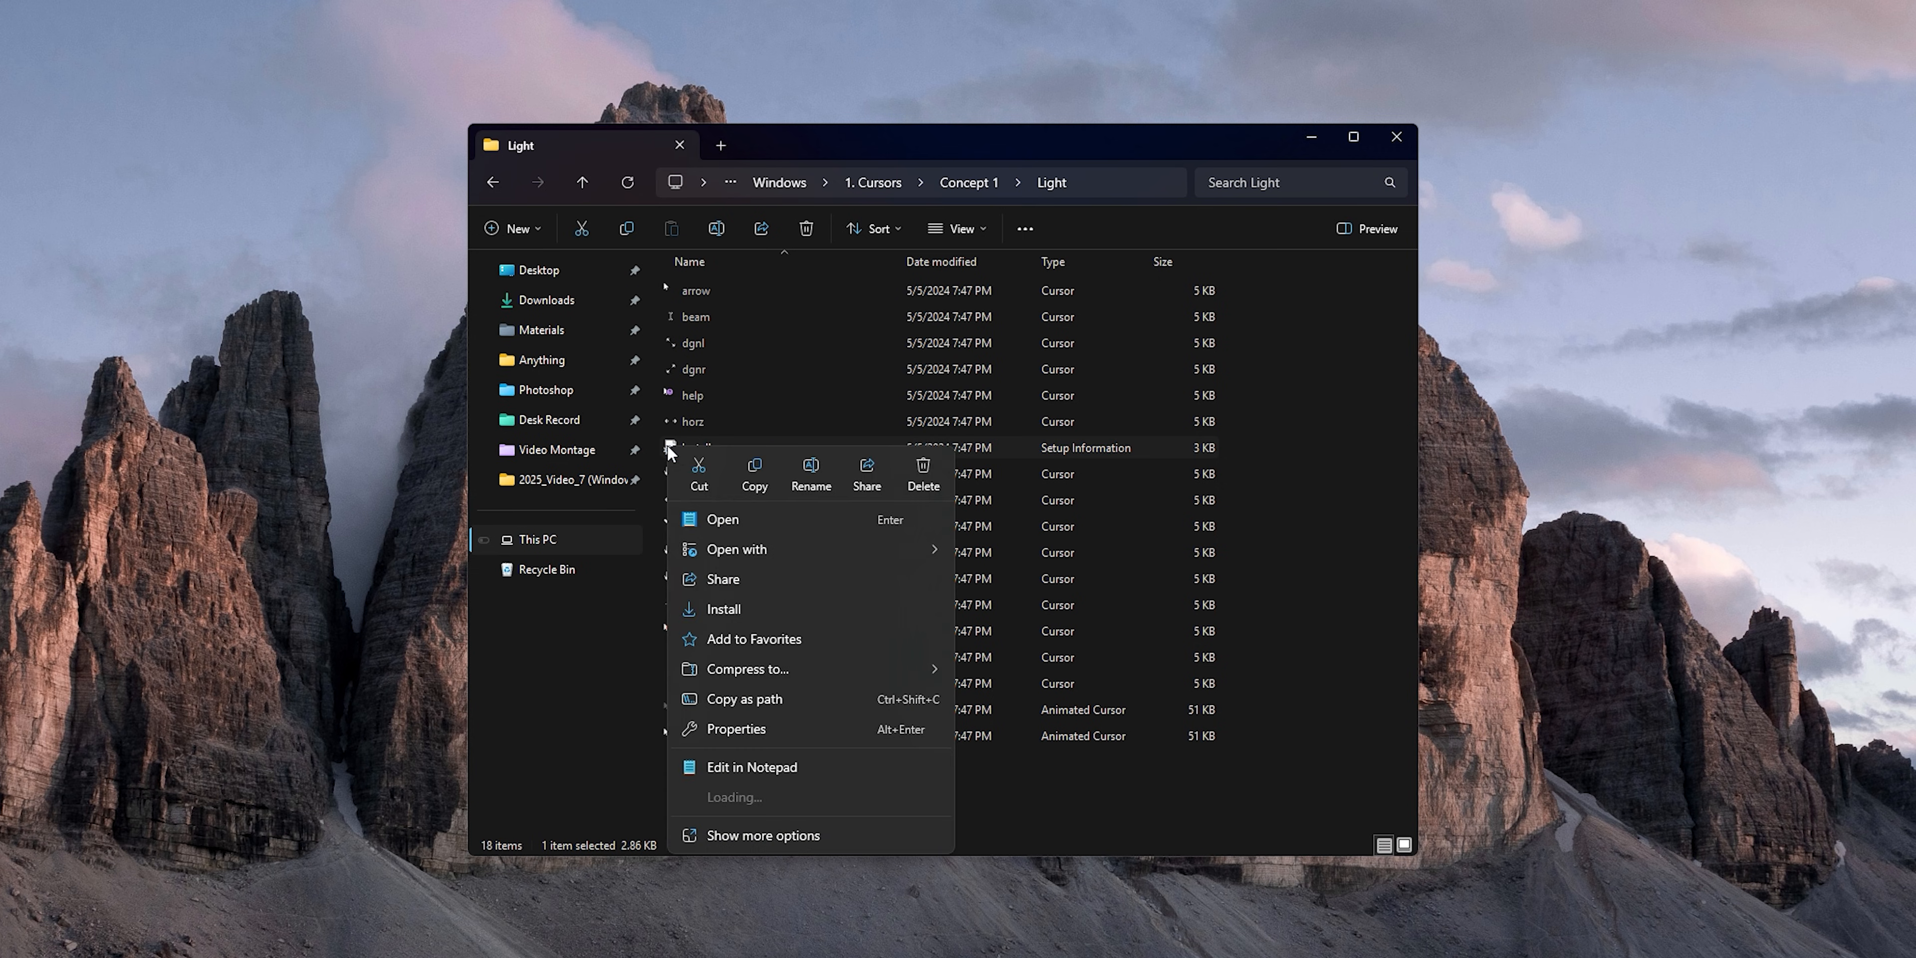
{"action": "left_click", "coordinate": [732, 603]}
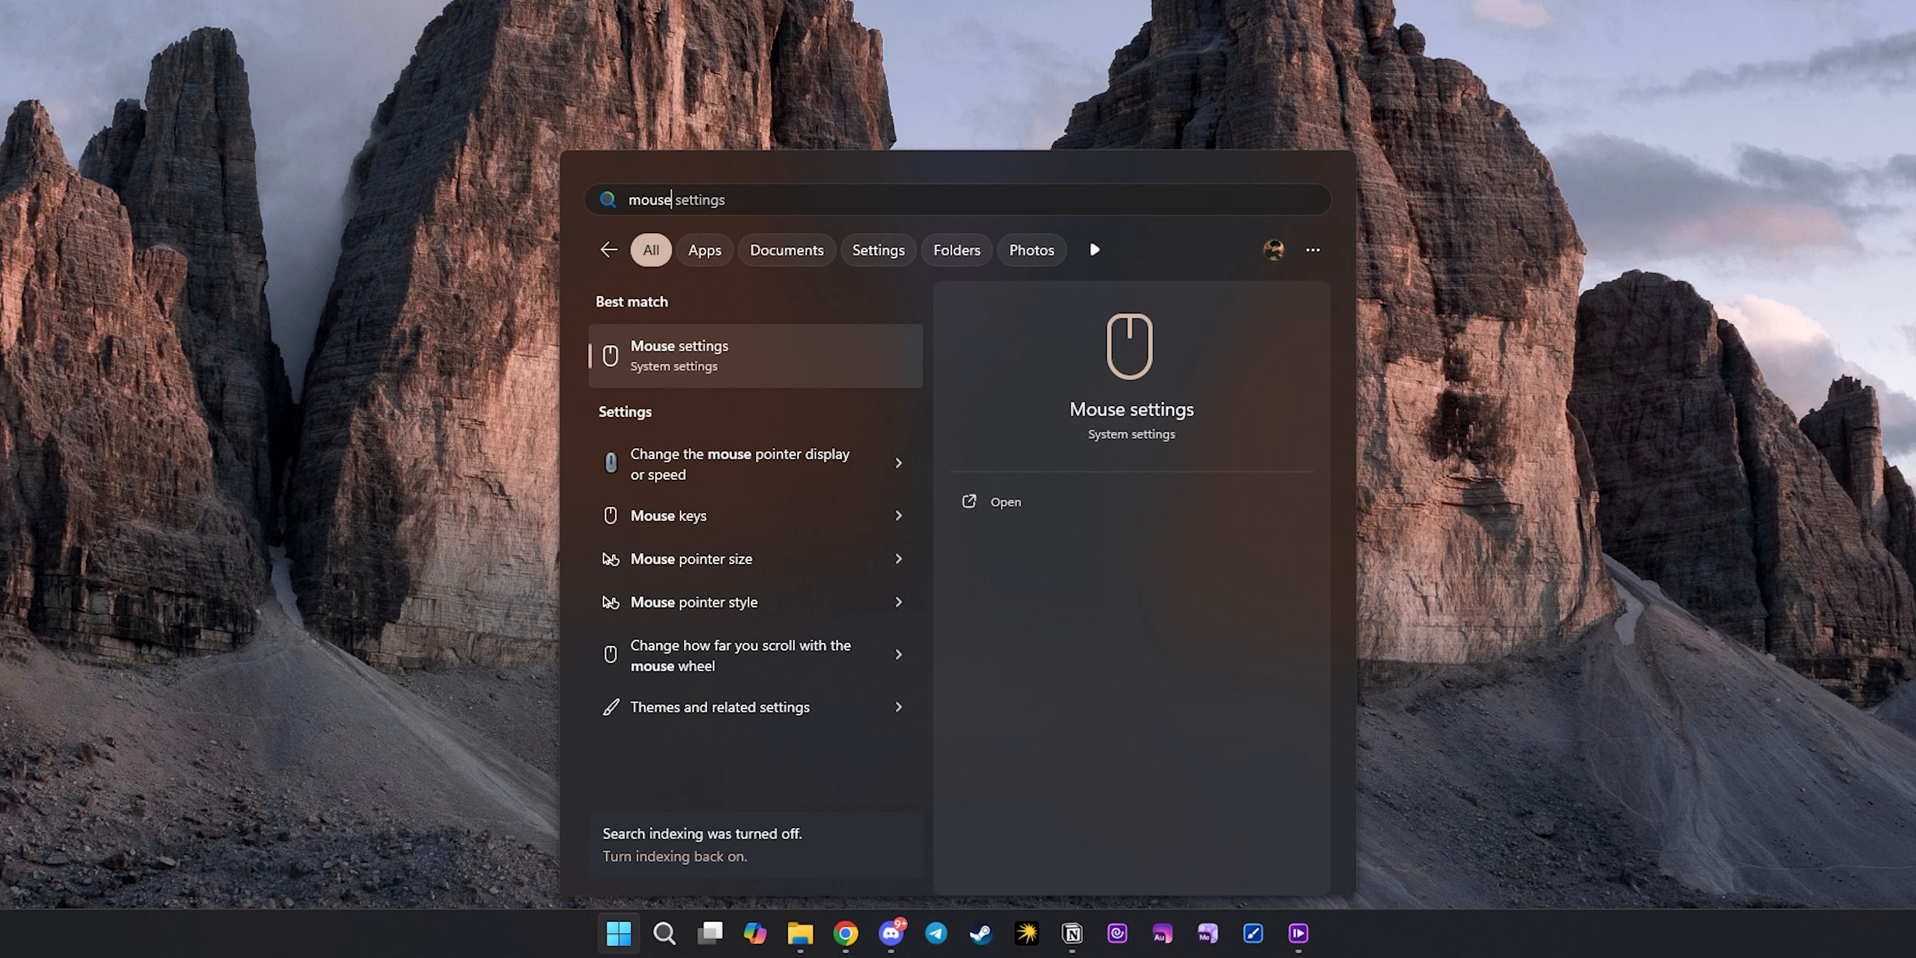
Step: Open the additional mouse settings and switch the pointer scheme to Cursor Concept 2 Dark Free, followed by another scheme
{"action": "key", "text": "Return"}
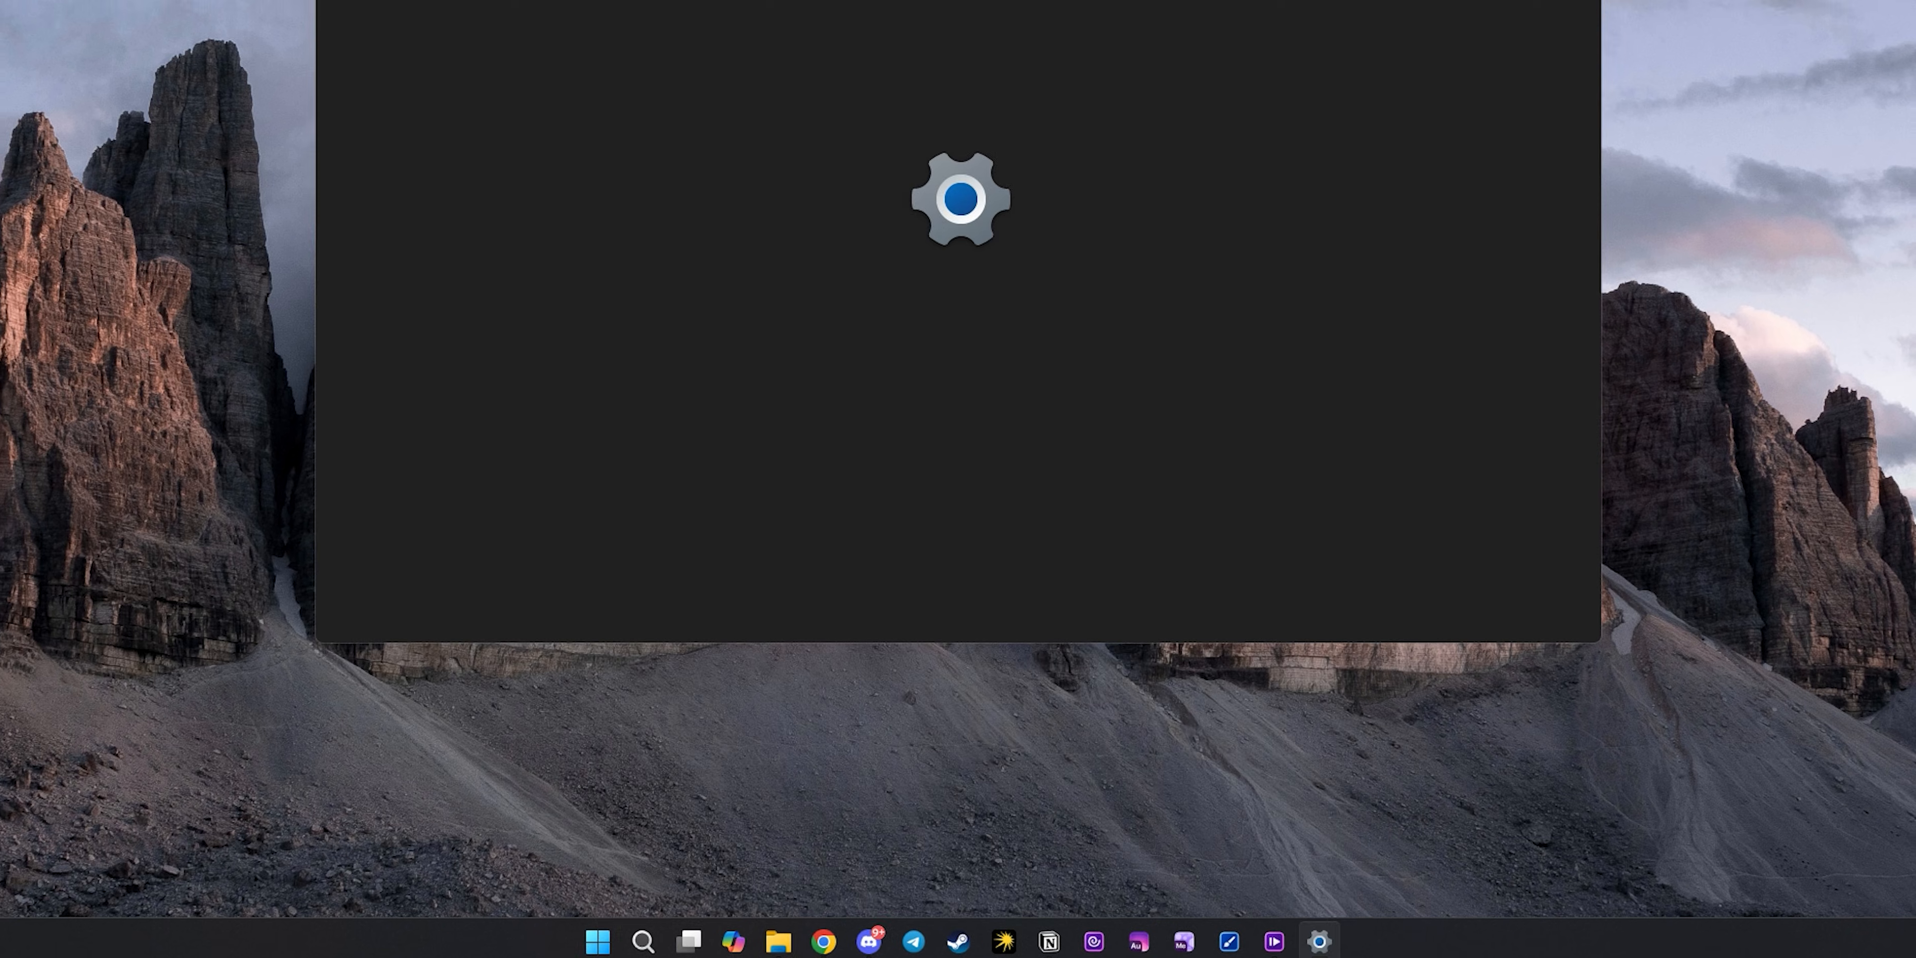
{"action": "left_click", "coordinate": [855, 776]}
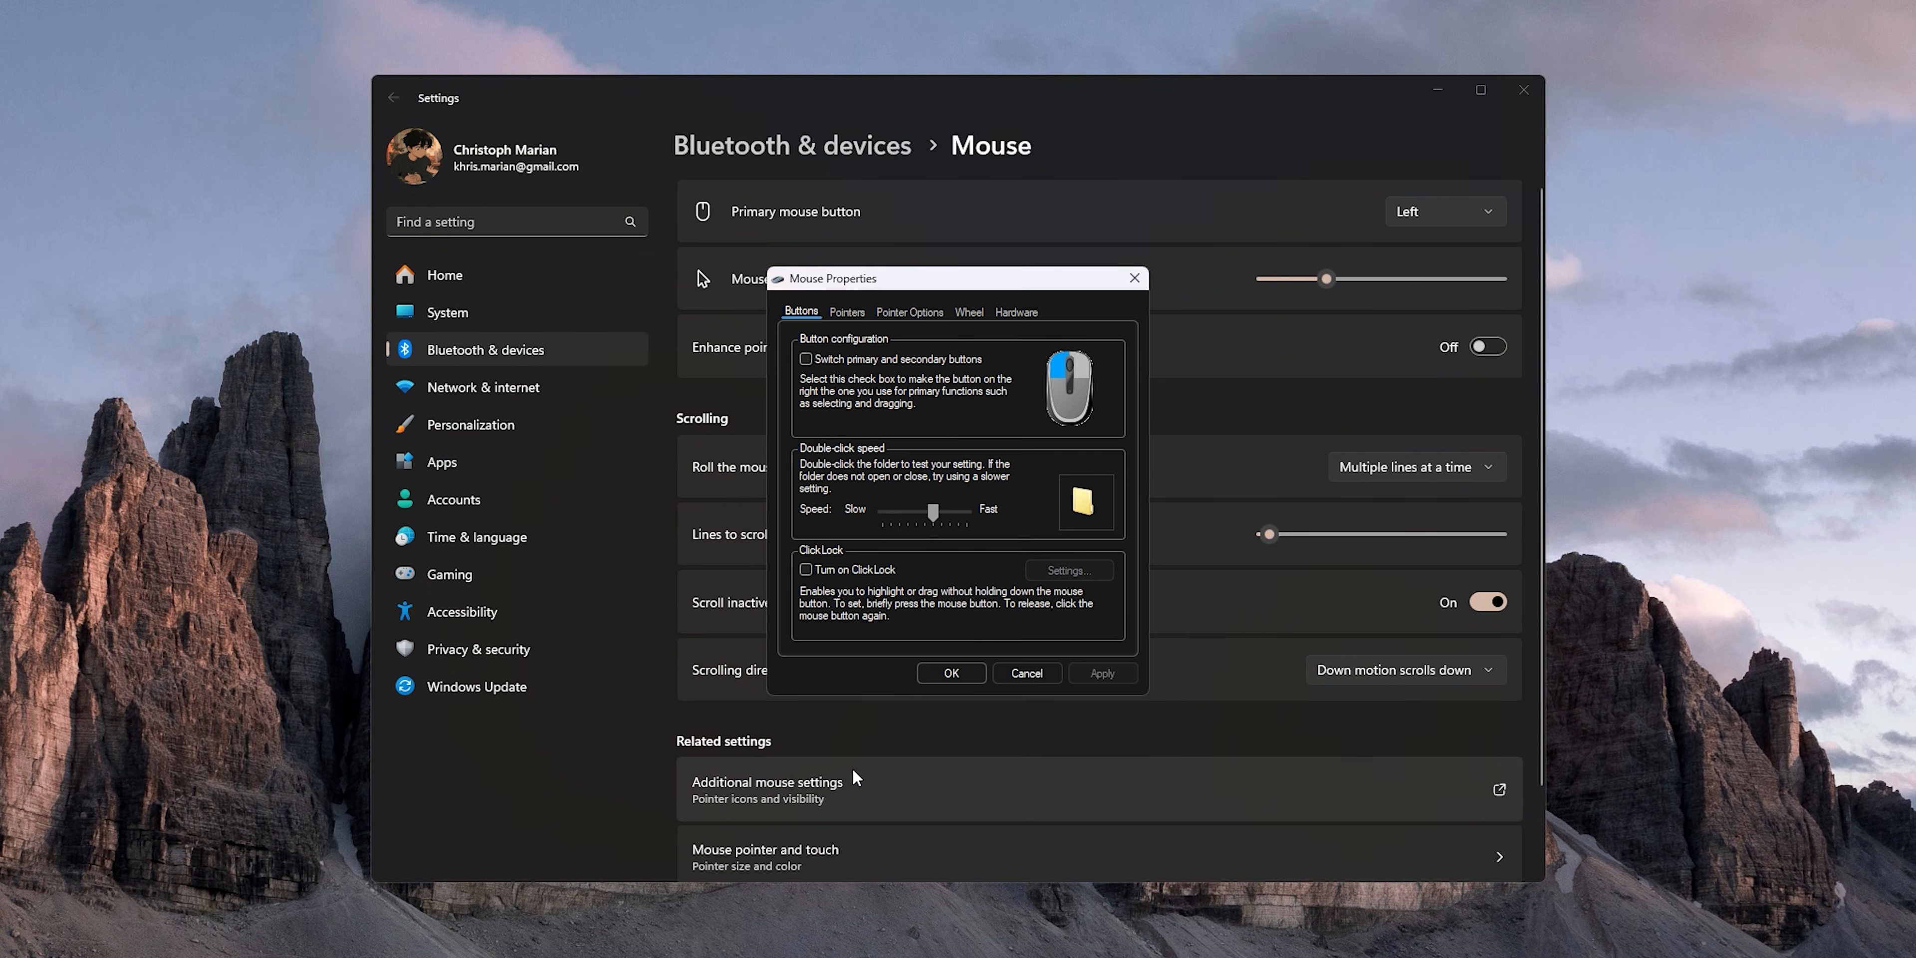
{"action": "left_click", "coordinate": [847, 312]}
{"action": "left_click", "coordinate": [884, 364]}
{"action": "left_click", "coordinate": [891, 427]}
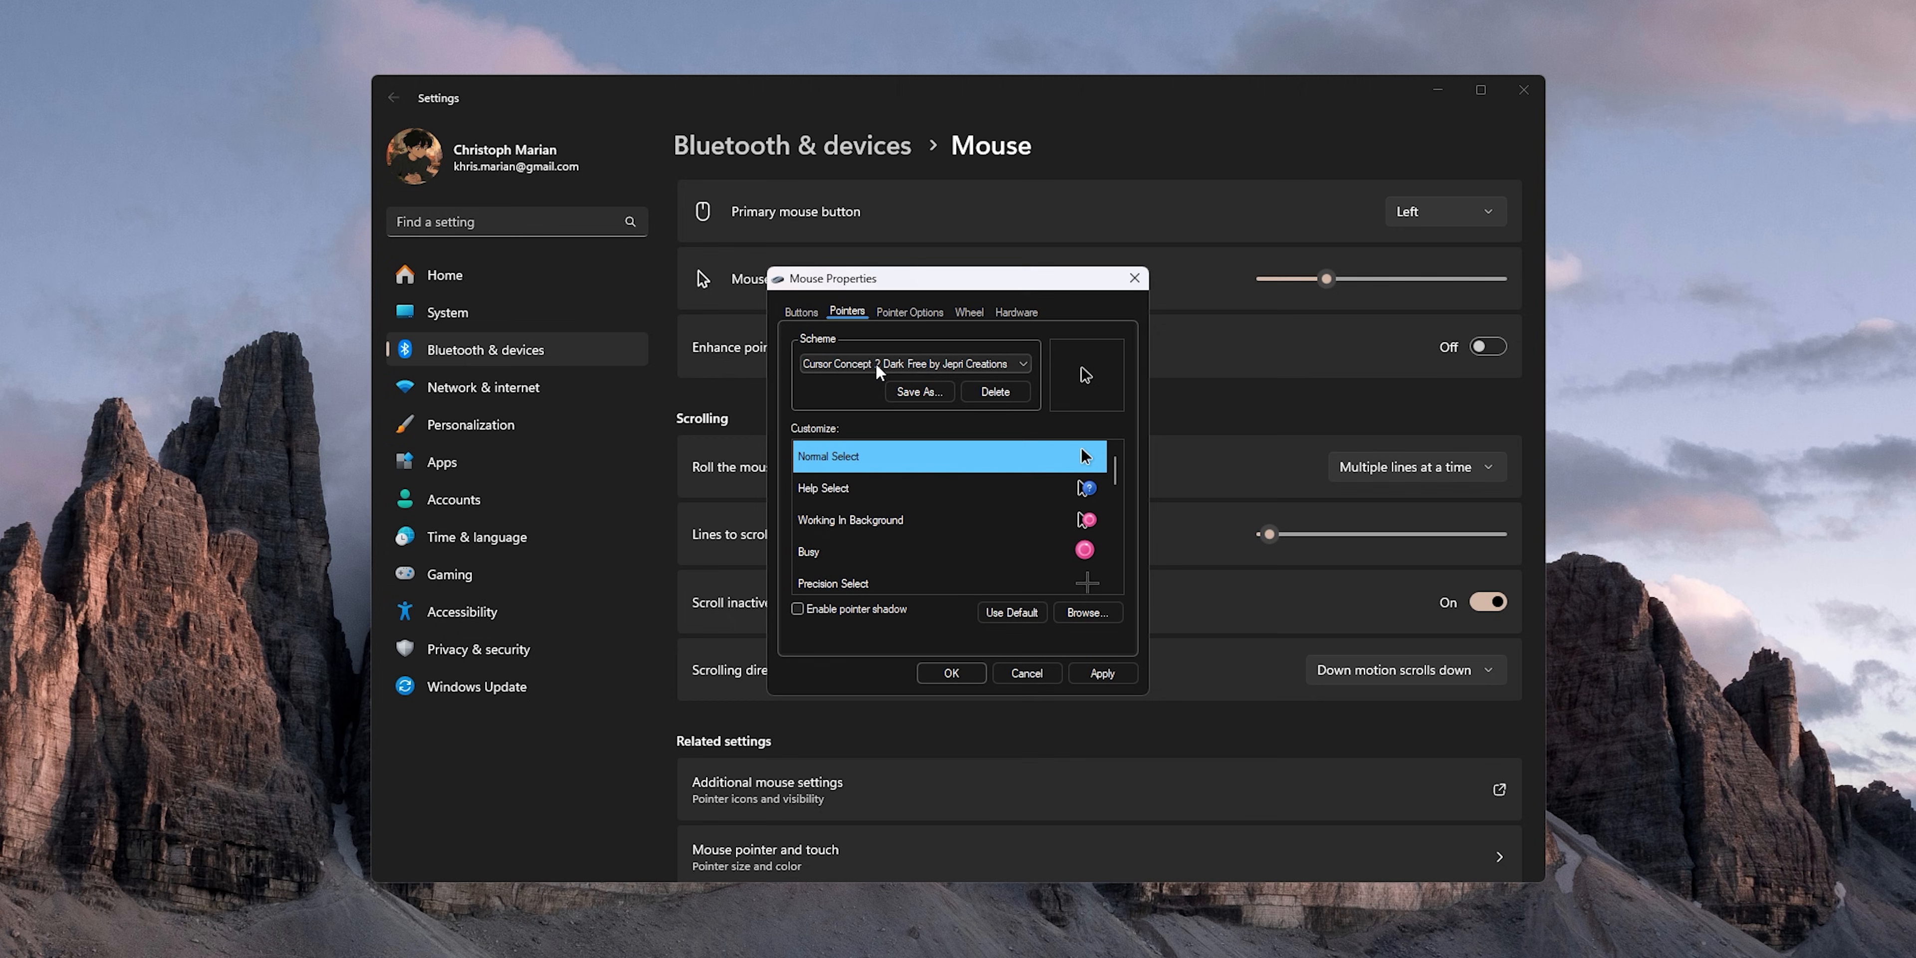
{"action": "left_click", "coordinate": [892, 364]}
{"action": "left_click", "coordinate": [887, 431]}
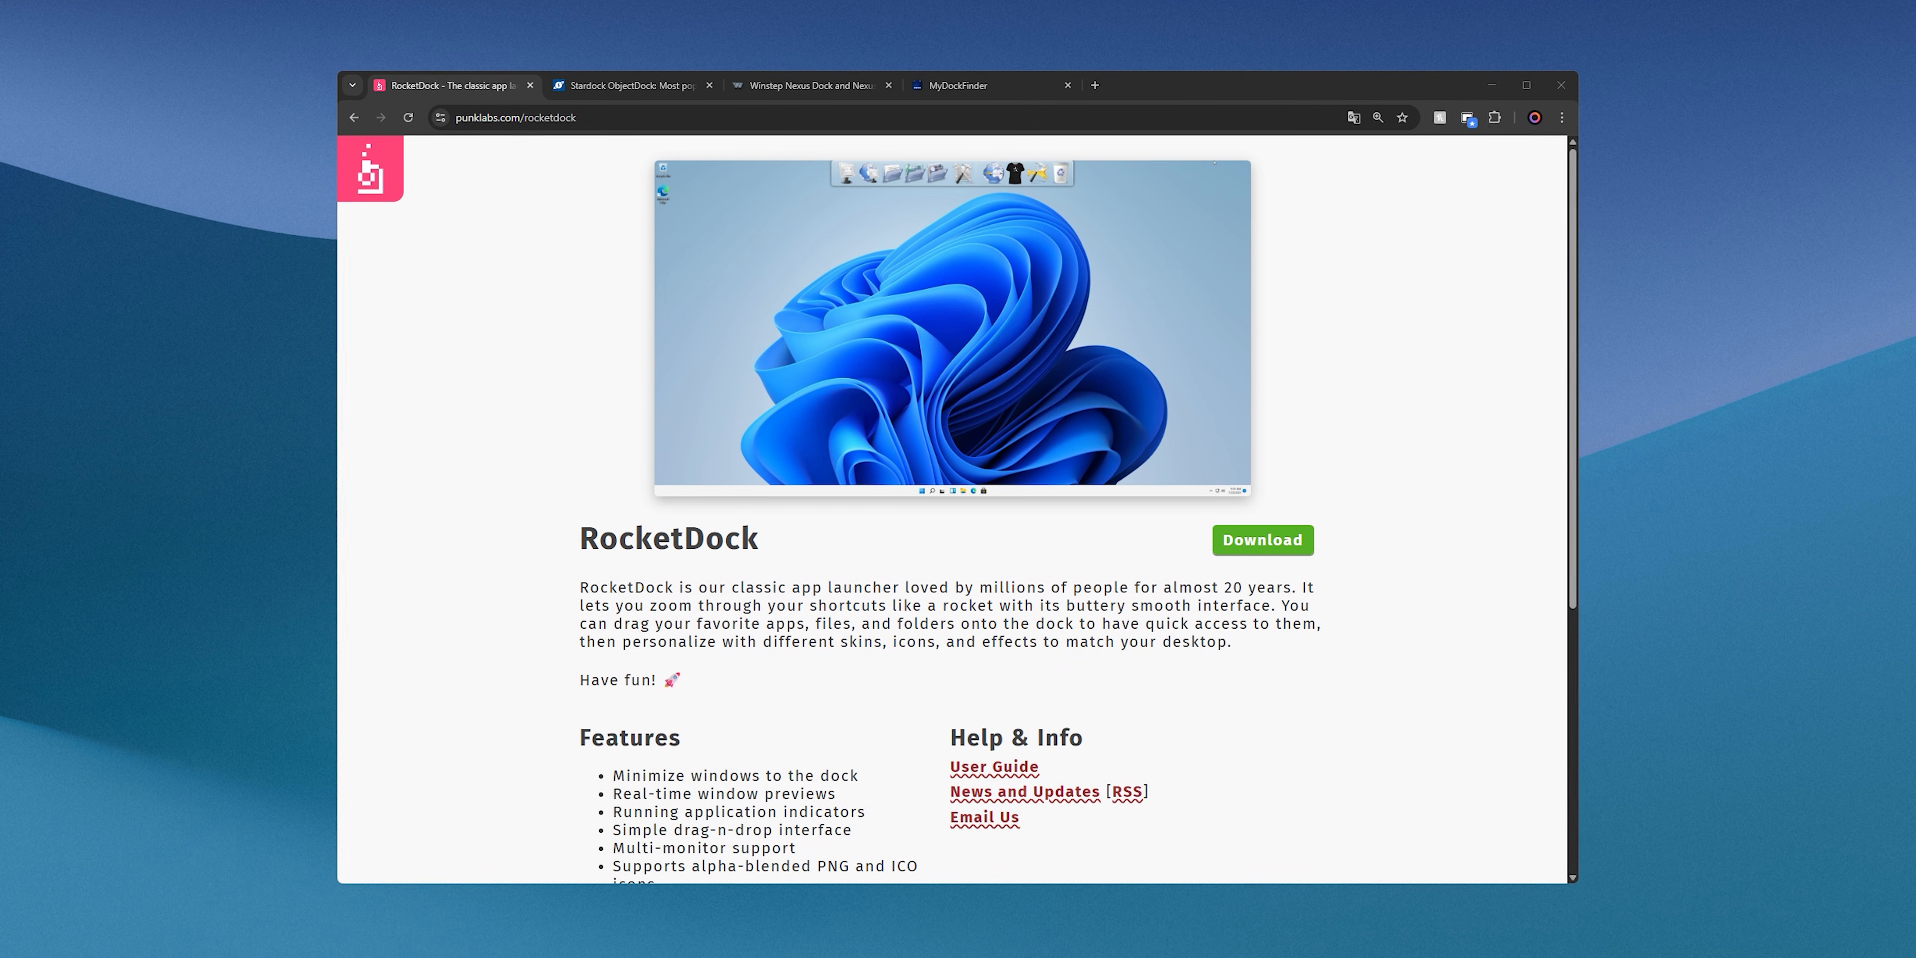
Step: Compare the RocketDock, ObjectDock, Winstep Nexus and MyDockFinder websites, and read through MyDockFinder's features
{"action": "key", "text": "ctrl+Tab"}
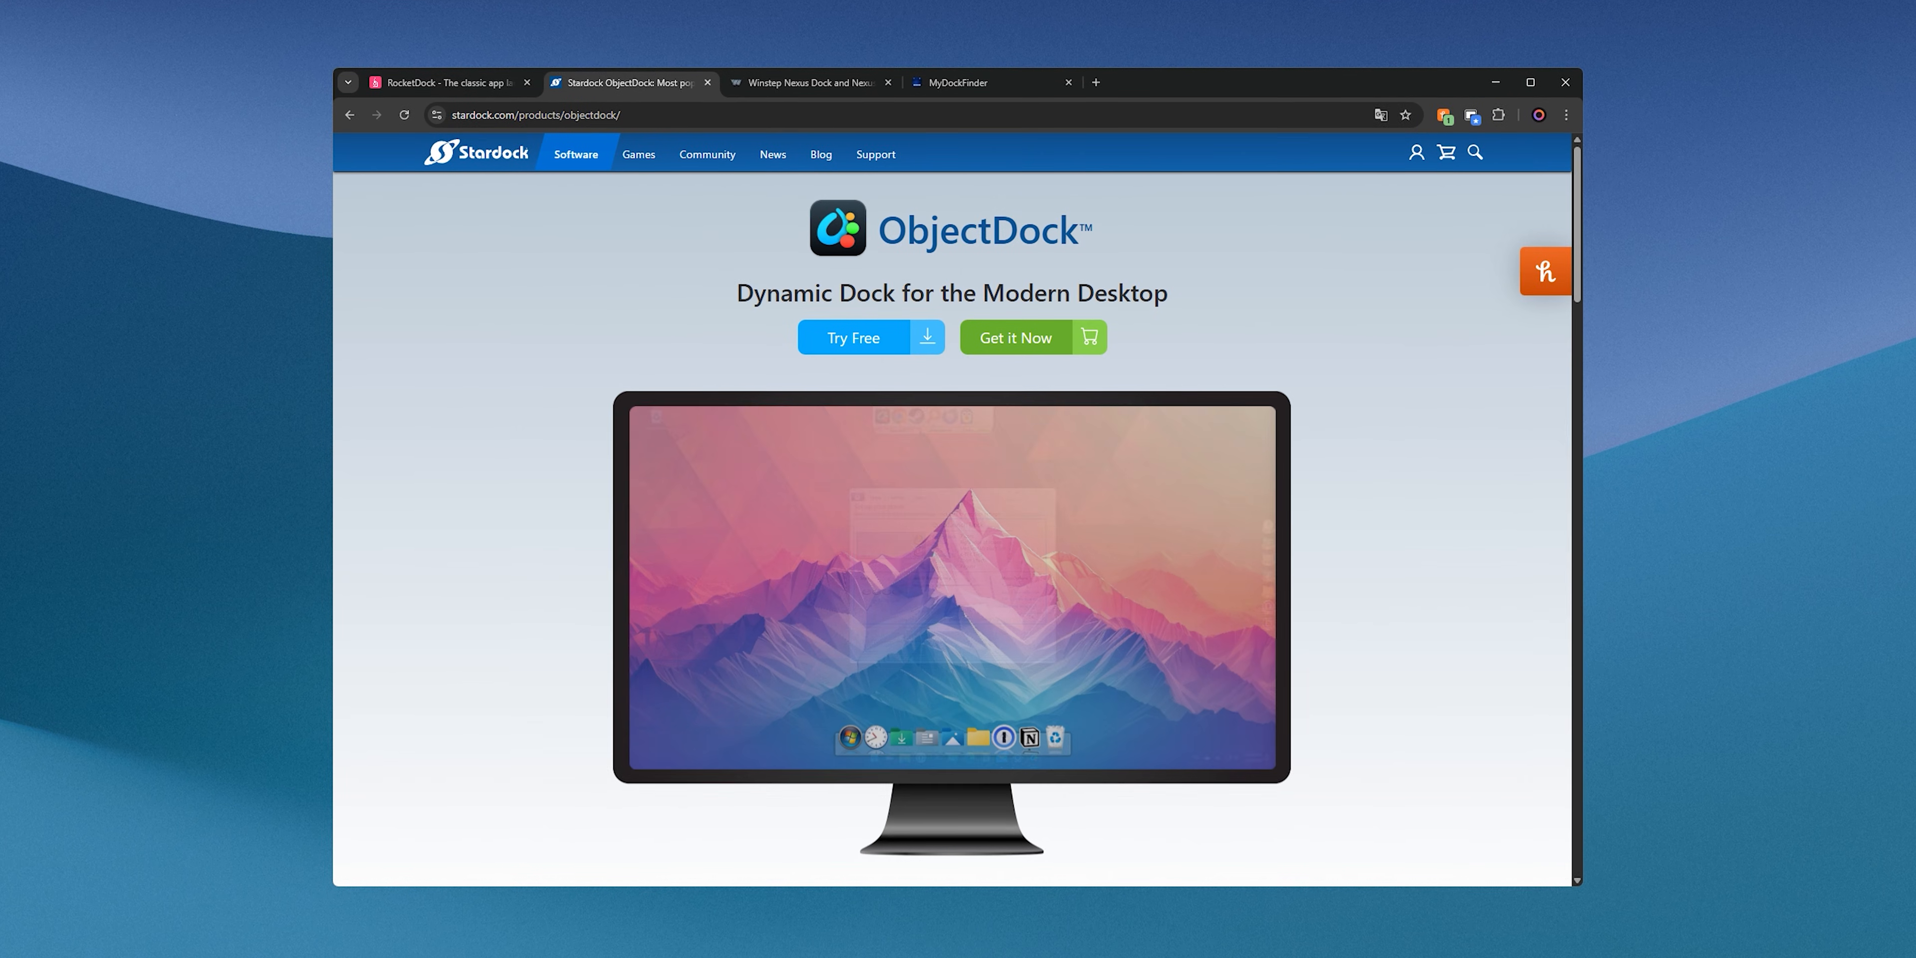
{"action": "key", "text": "ctrl+Tab"}
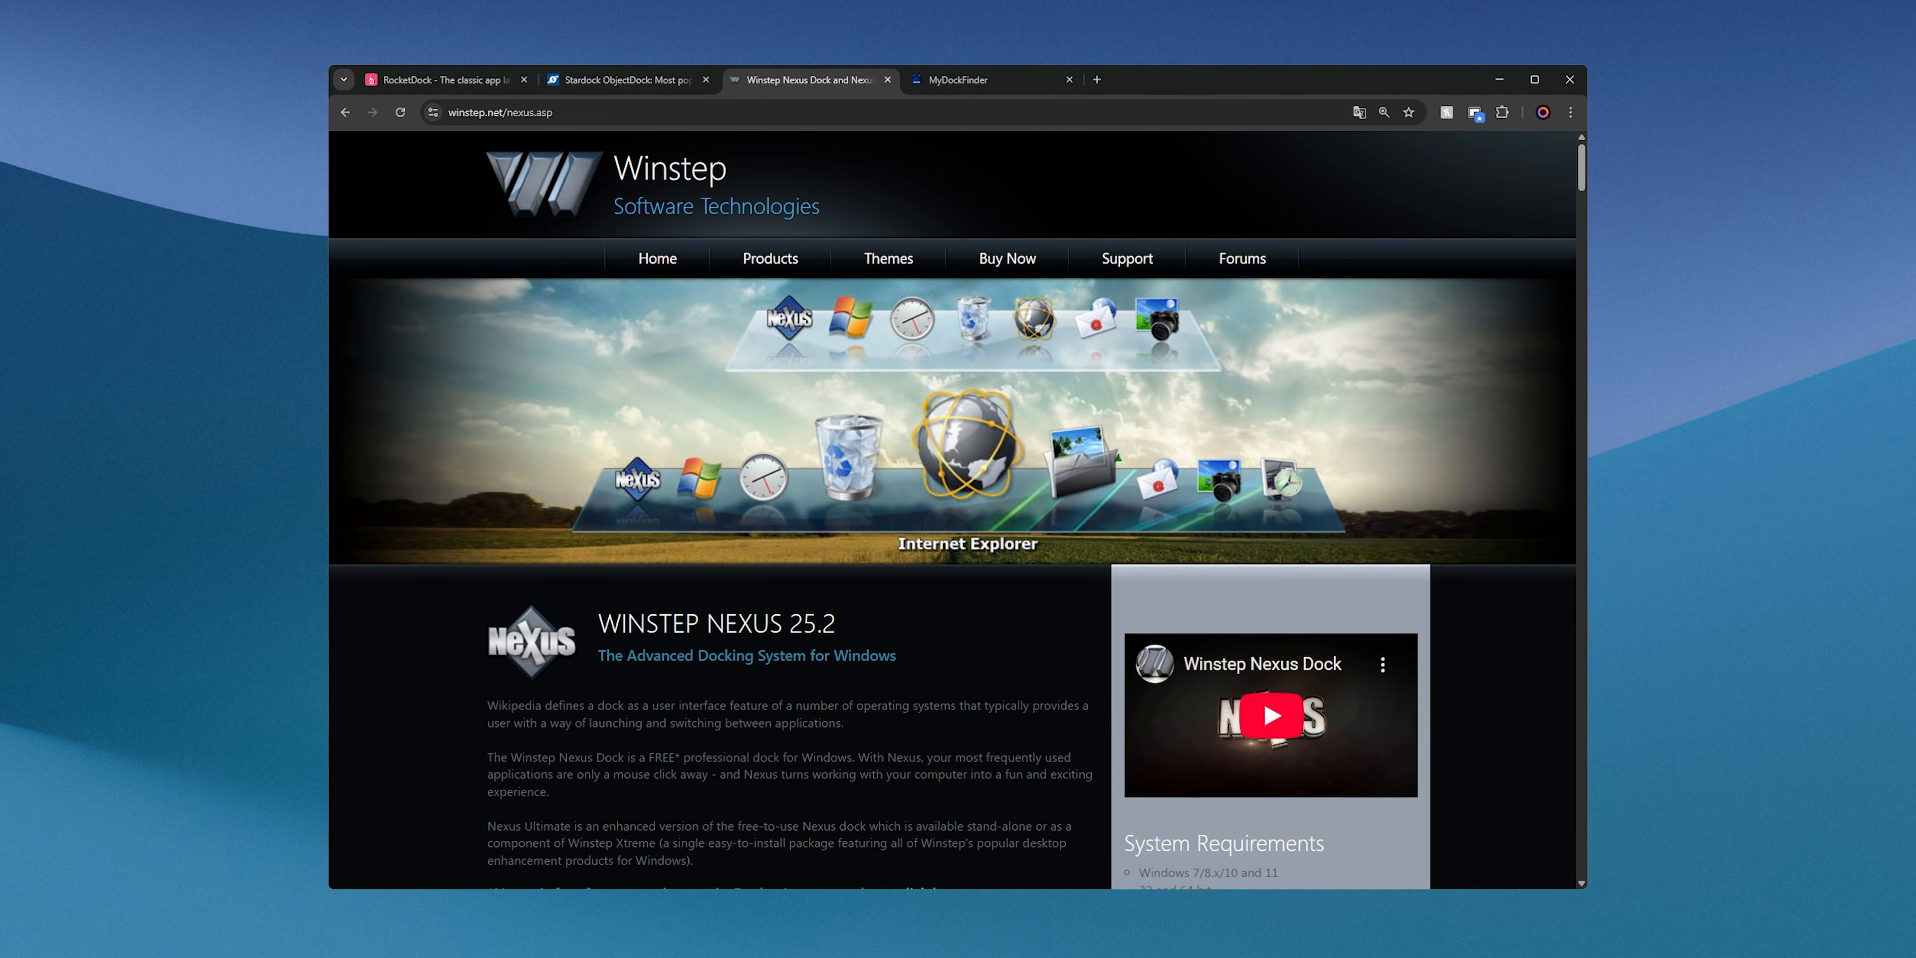
{"action": "key", "text": "ctrl+Tab"}
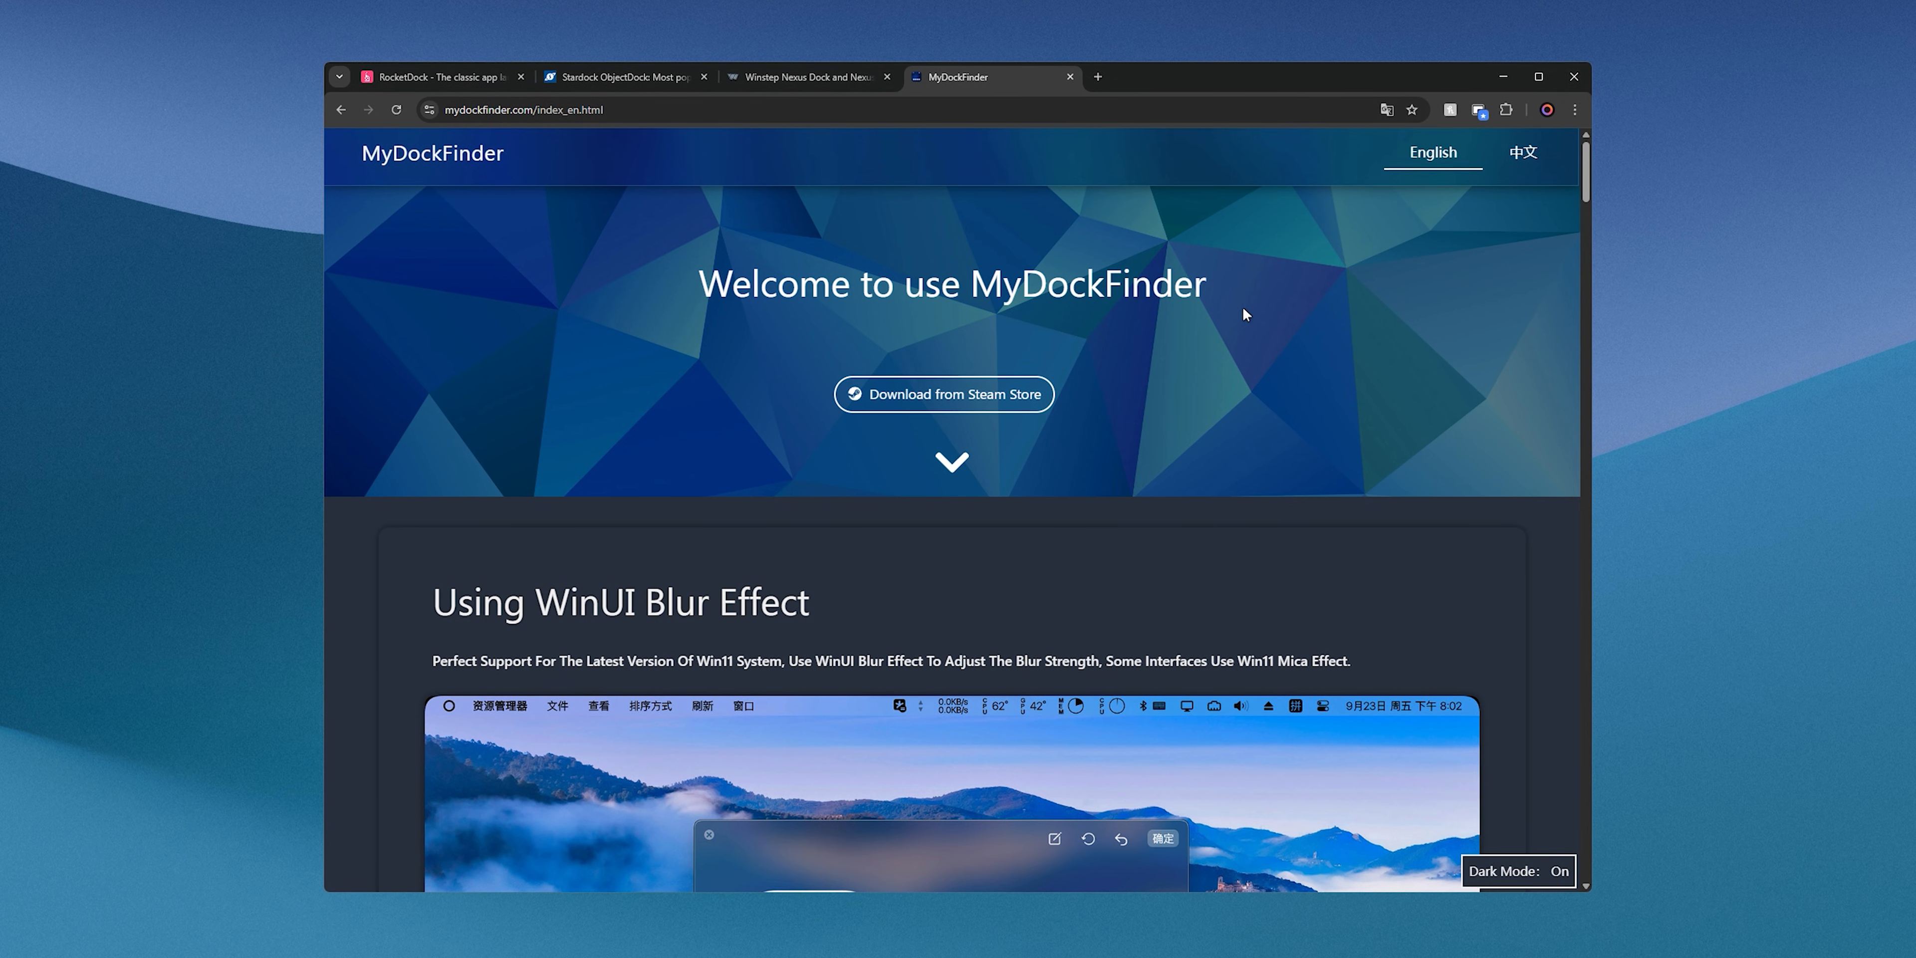
{"action": "scroll", "coordinate": [1243, 309], "scroll_direction": "down", "scroll_amount": 5}
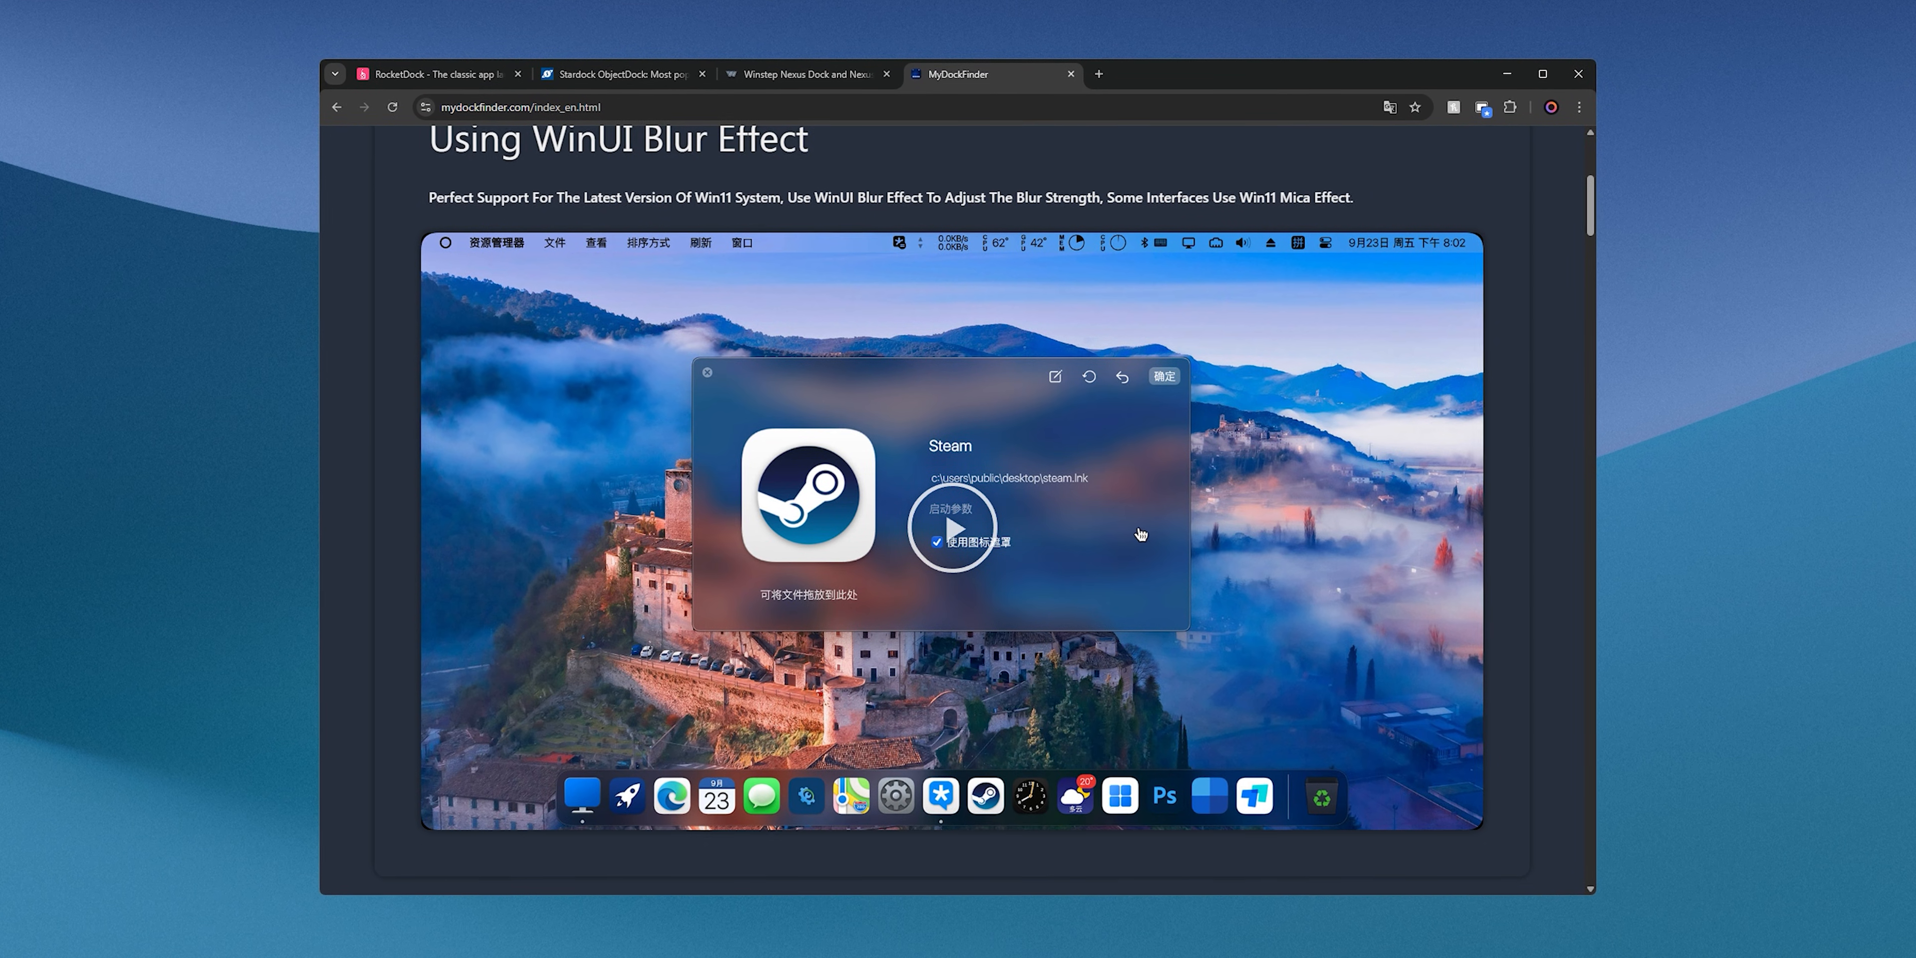
{"action": "scroll", "coordinate": [1241, 455], "scroll_direction": "down", "scroll_amount": 10}
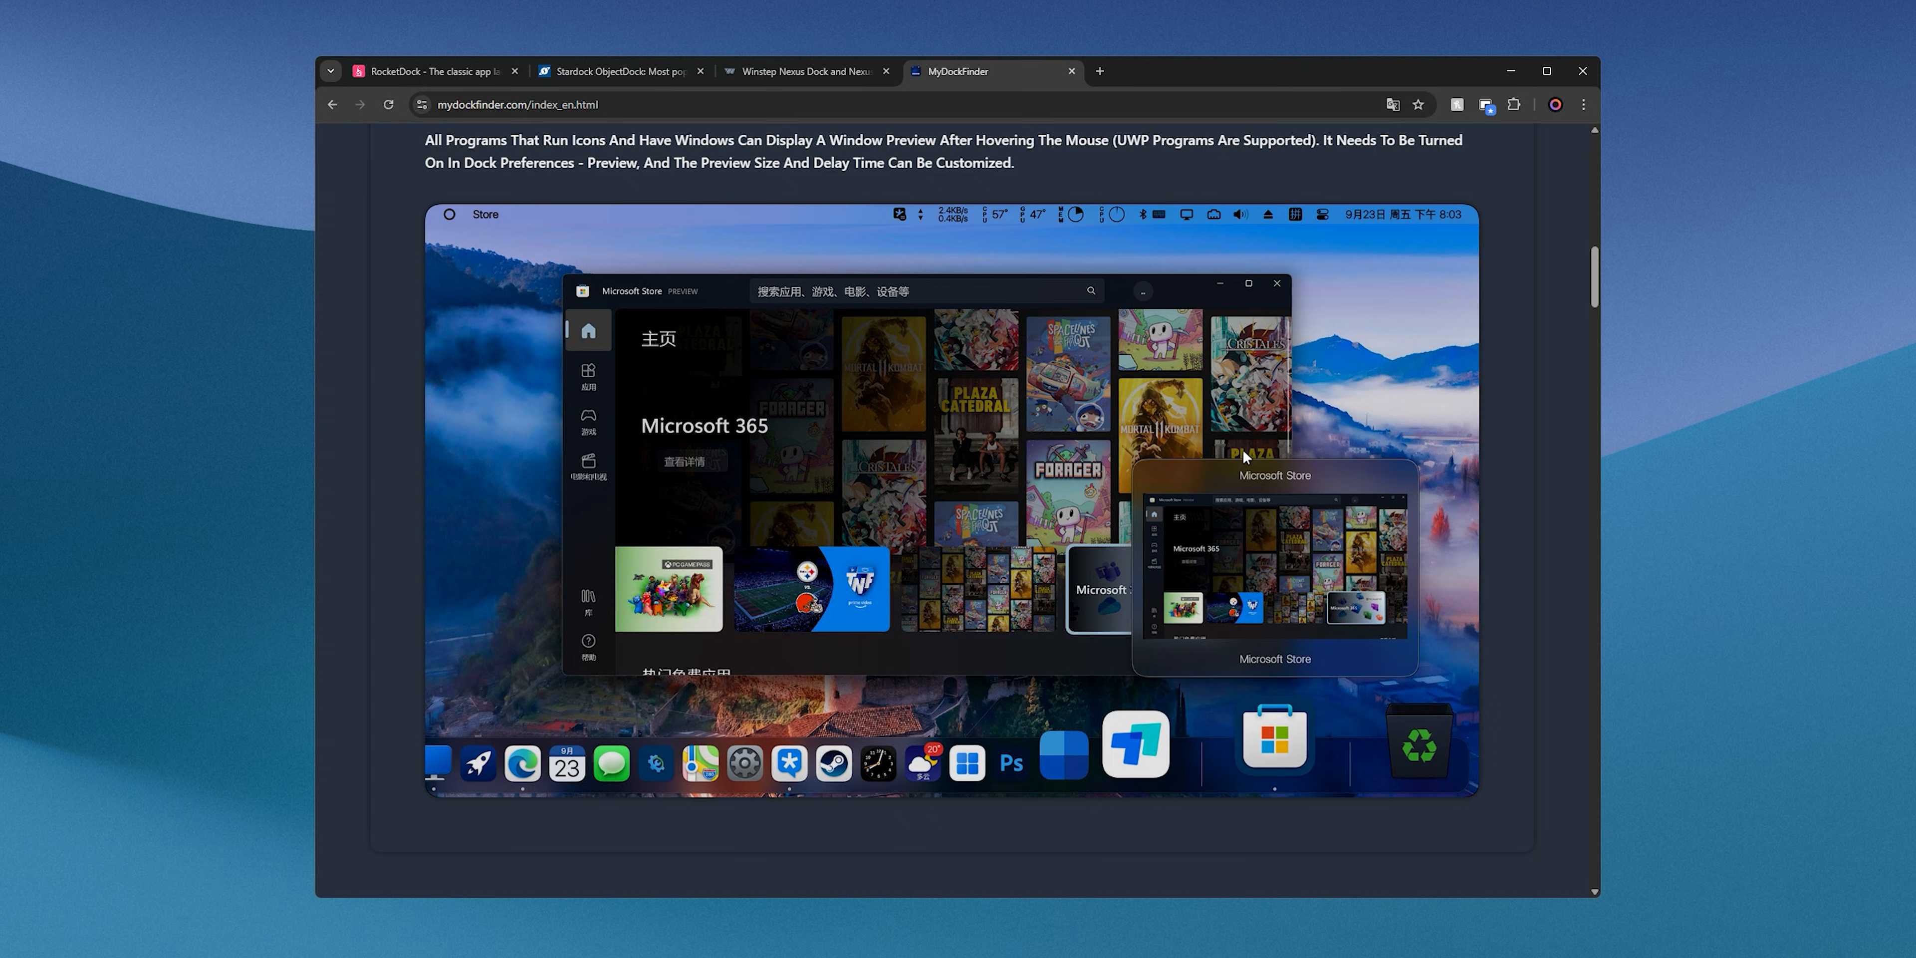